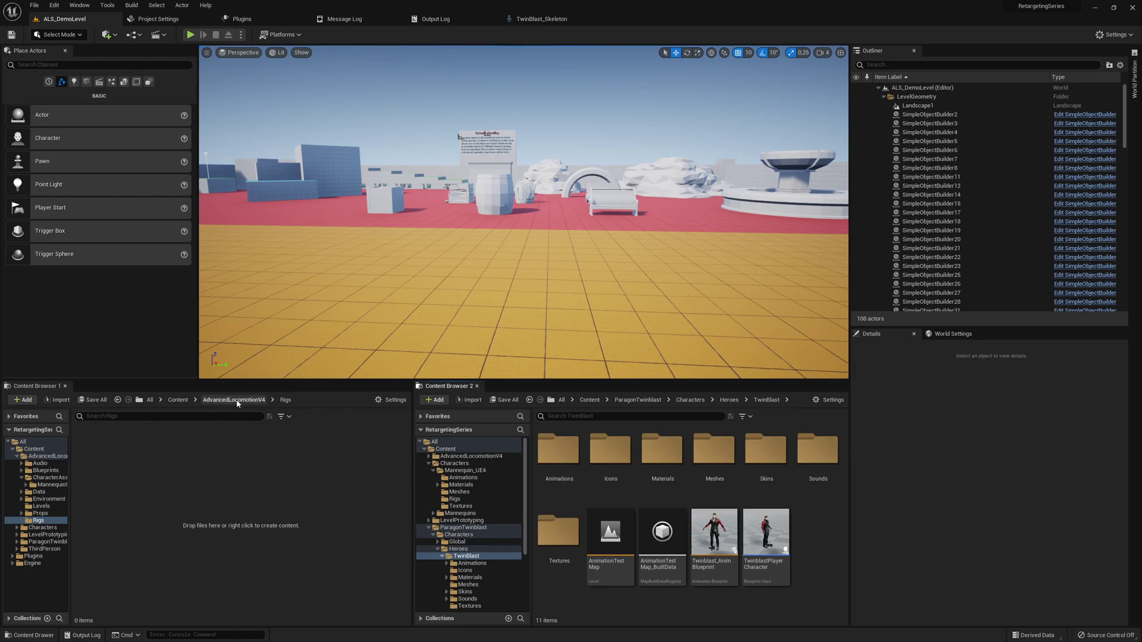
# - Create an IK Rig in the AdvancedLocomotionV4 Rigs folder from the ALS Mannequin skeletal mesh, name it IK_ALSMannequinRig and open it
pyautogui.rightClick(189, 470)
pyautogui.moveTo(190, 302)
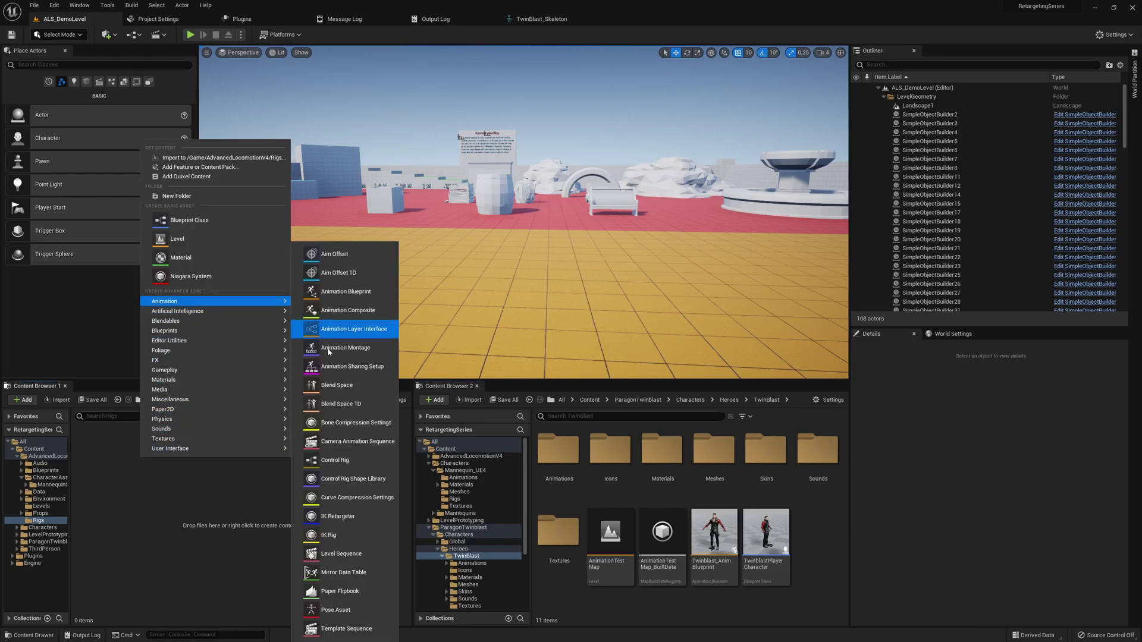
pyautogui.click(342, 536)
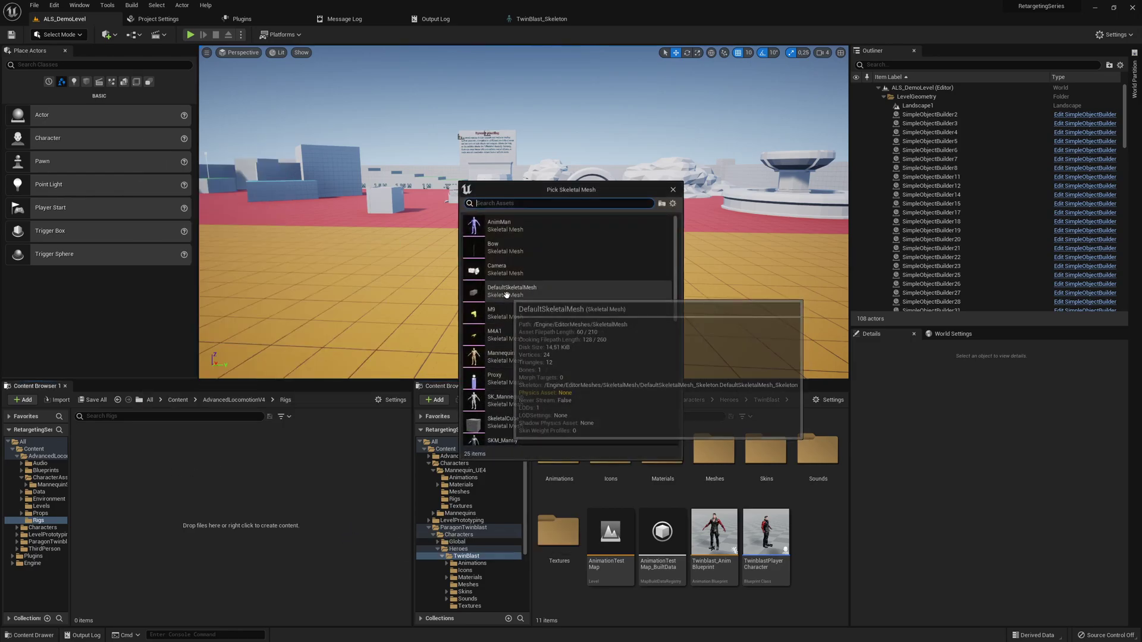
pyautogui.write('manny')
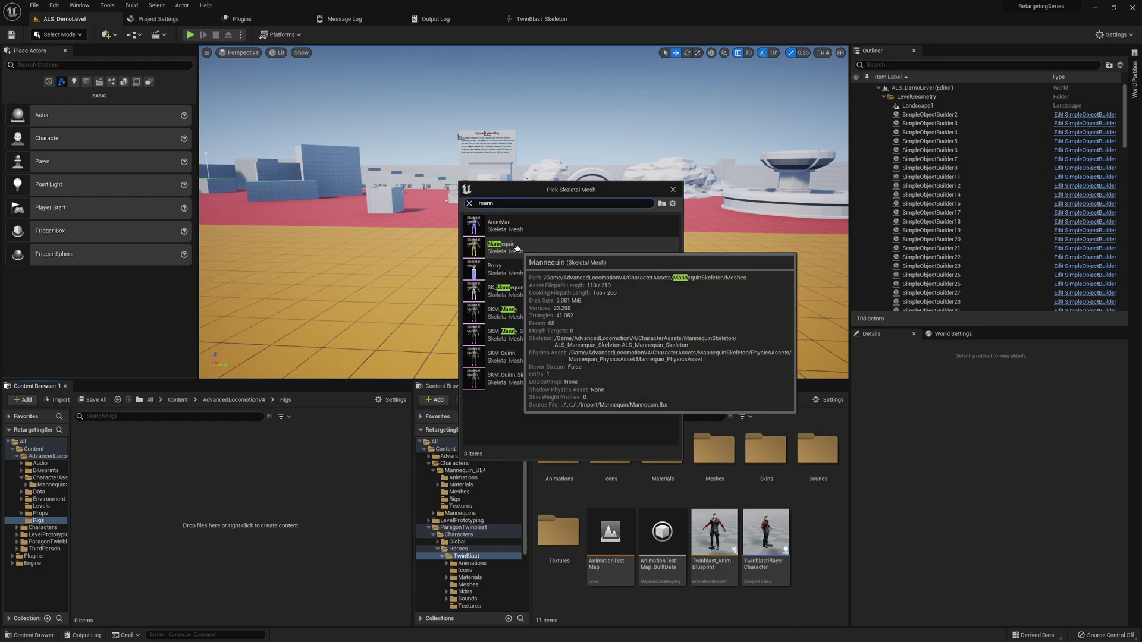
pyautogui.click(502, 246)
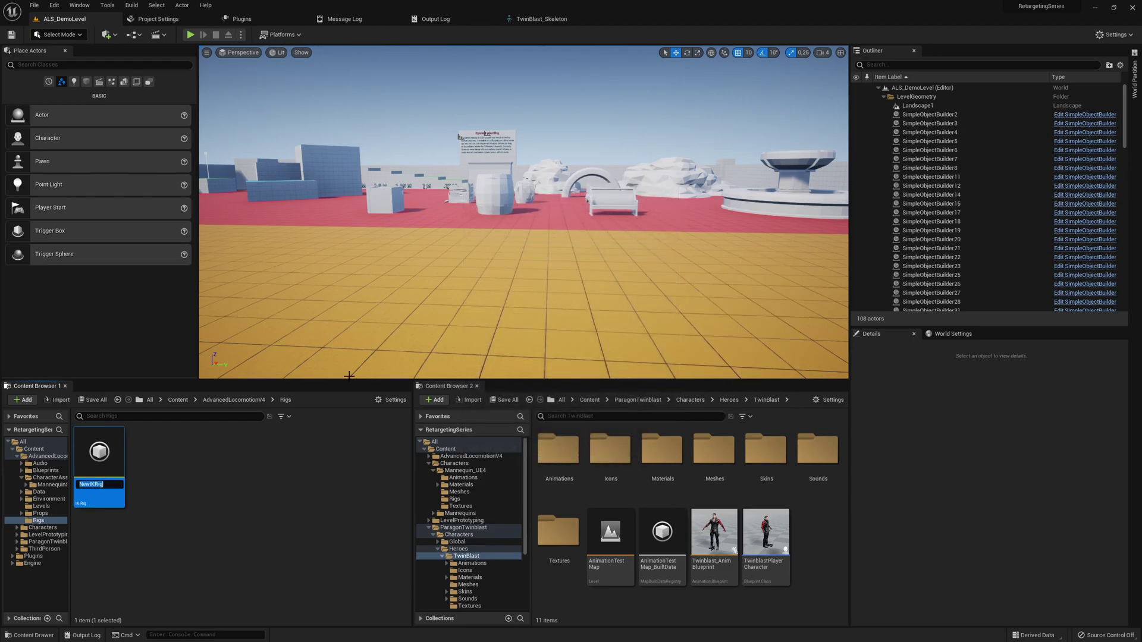
pyautogui.write('IK')
pyautogui.write('_ALSMannequinRig')
pyautogui.press('Return')
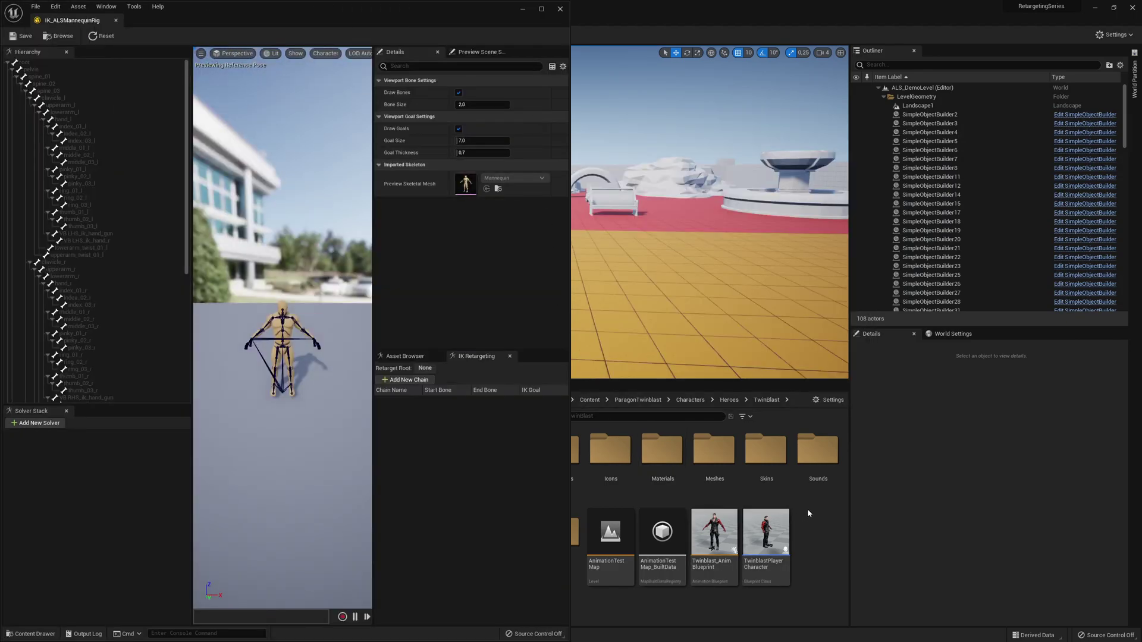
# - Browse to the Mannequin_UE4 Rigs folder in the second content browser and open the IK_UE4_Mannequin rig as a reference
pyautogui.click(681, 422)
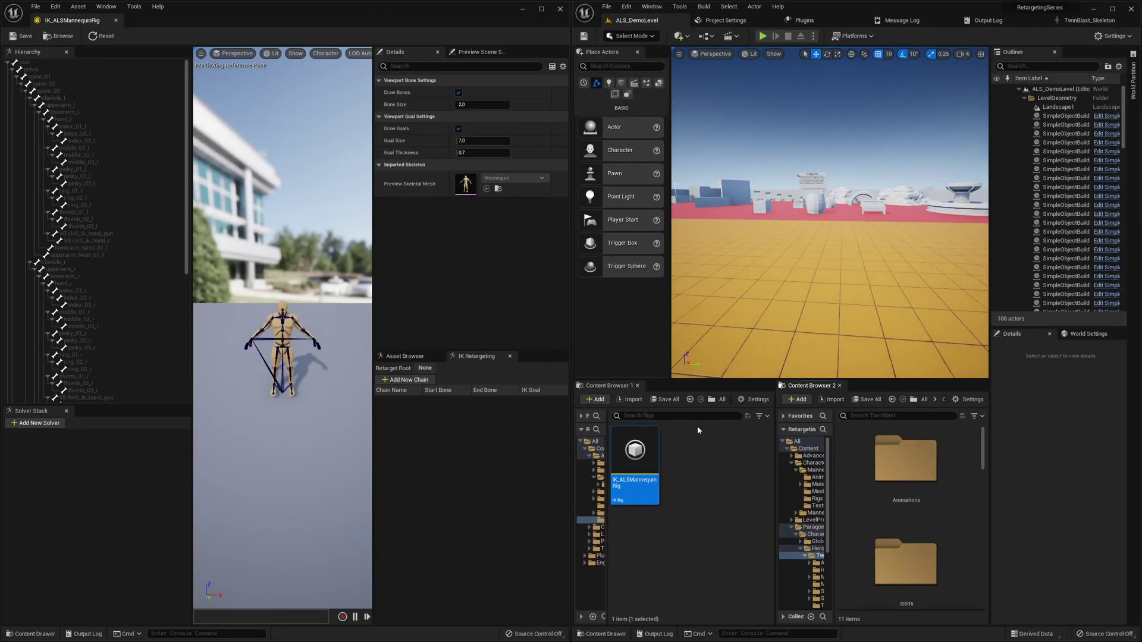
pyautogui.click(969, 399)
pyautogui.click(947, 473)
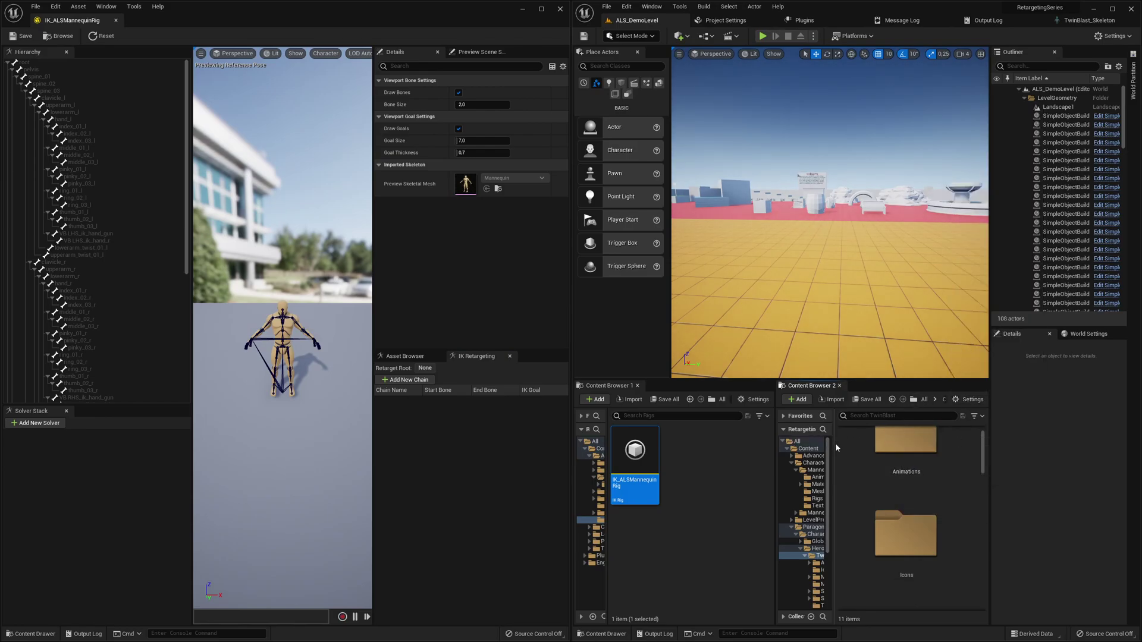
pyautogui.moveTo(833, 444); pyautogui.dragTo(810, 444)
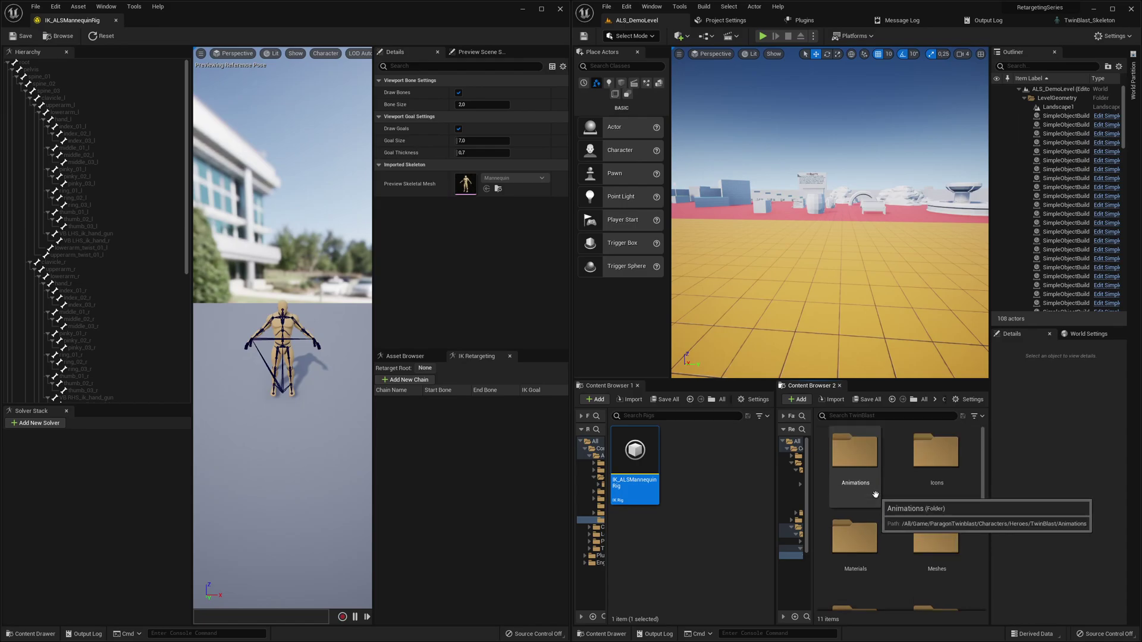
pyautogui.click(1113, 9)
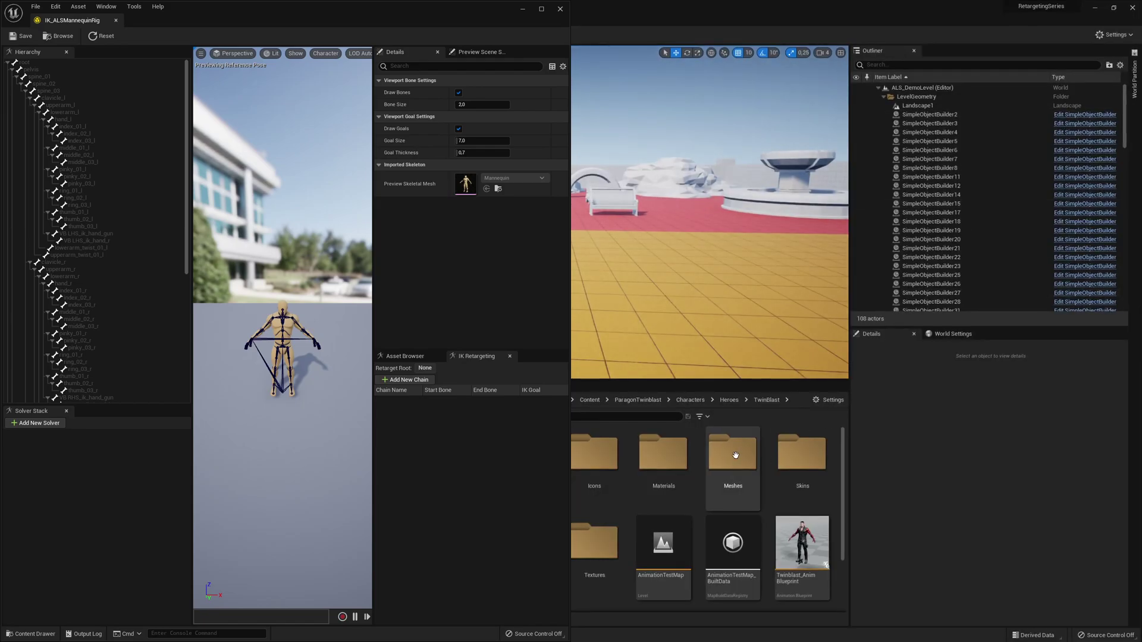
pyautogui.click(590, 400)
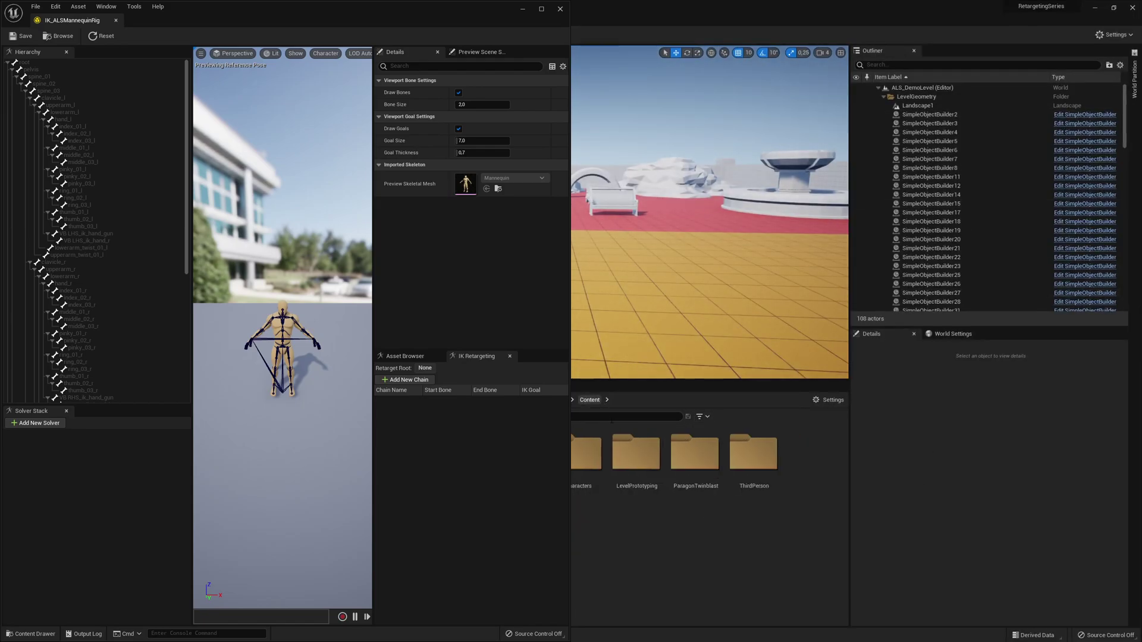
pyautogui.doubleClick(588, 461)
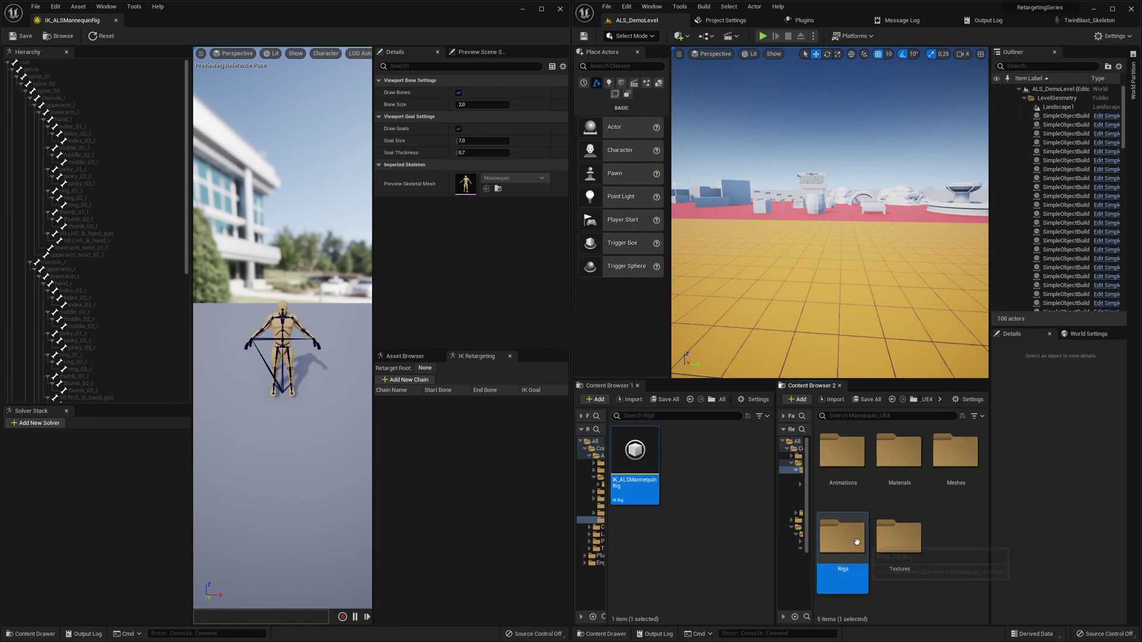
pyautogui.doubleClick(856, 540)
pyautogui.doubleClick(840, 447)
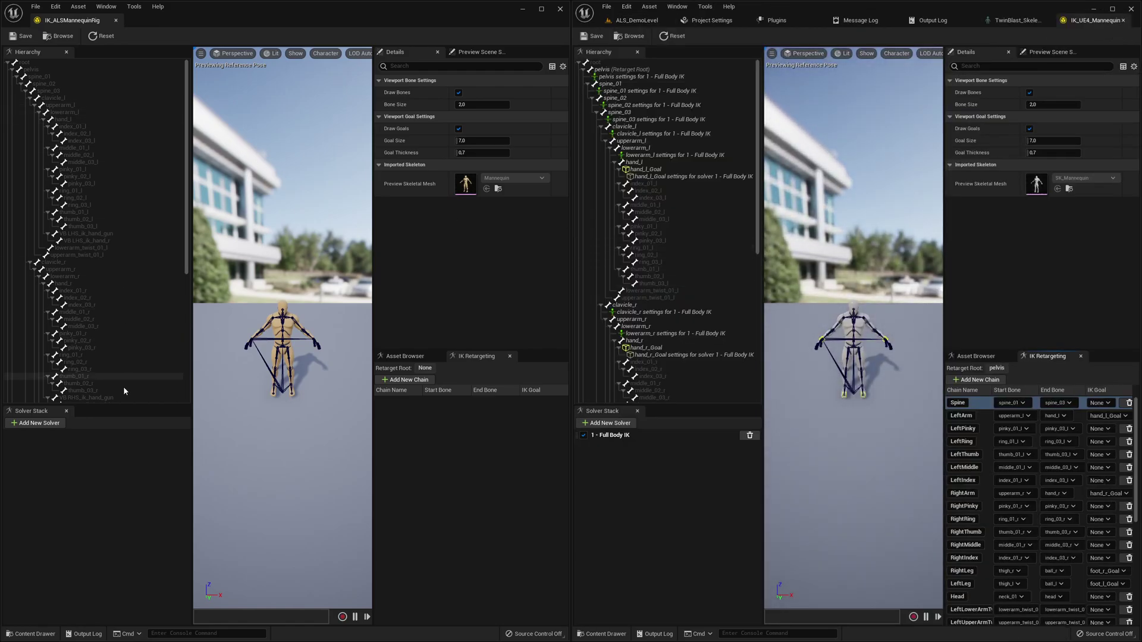
# - Add a Full Body IK solver to IK_ALSMannequinRig and set the pelvis as both the retarget root and the solver's root bone
pyautogui.click(37, 426)
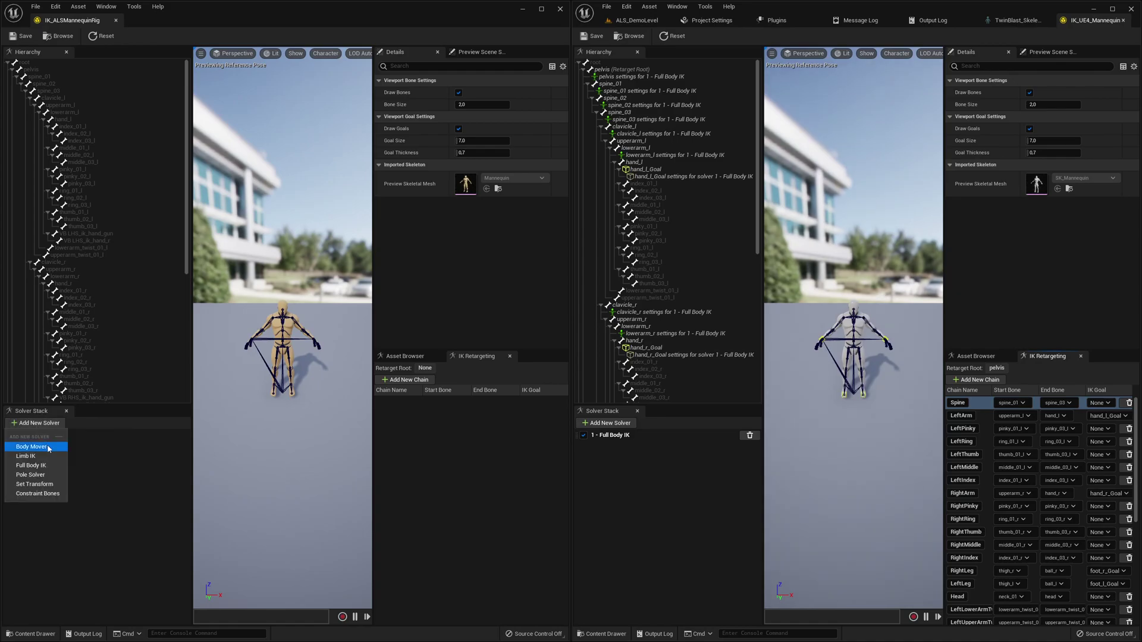
pyautogui.click(52, 468)
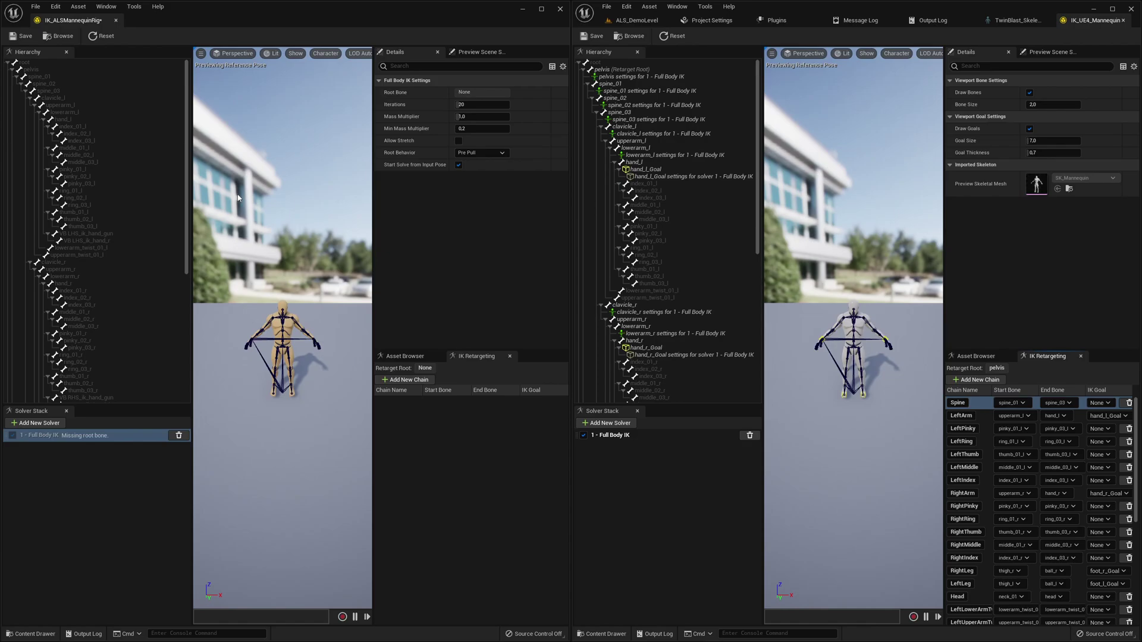
pyautogui.click(40, 70)
pyautogui.rightClick(41, 70)
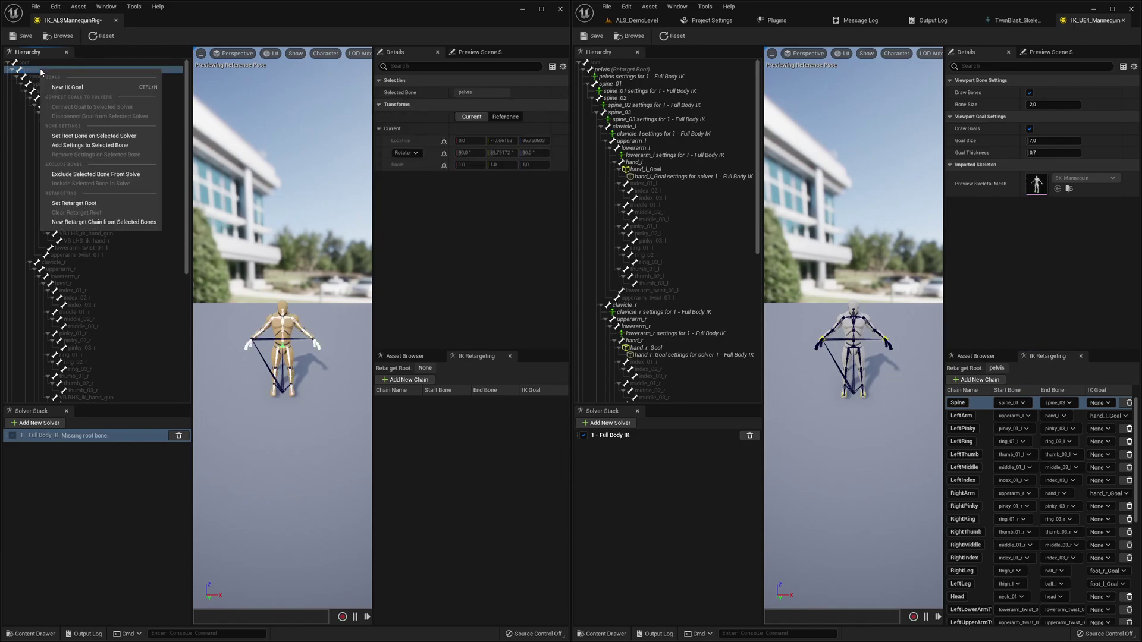
pyautogui.click(92, 205)
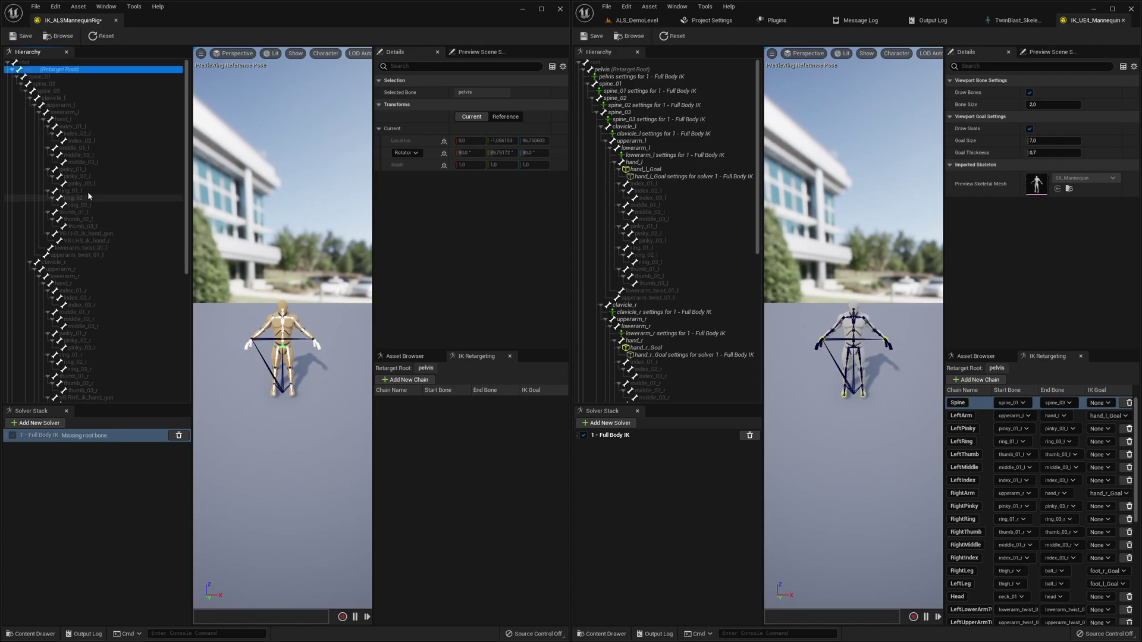
pyautogui.rightClick(62, 71)
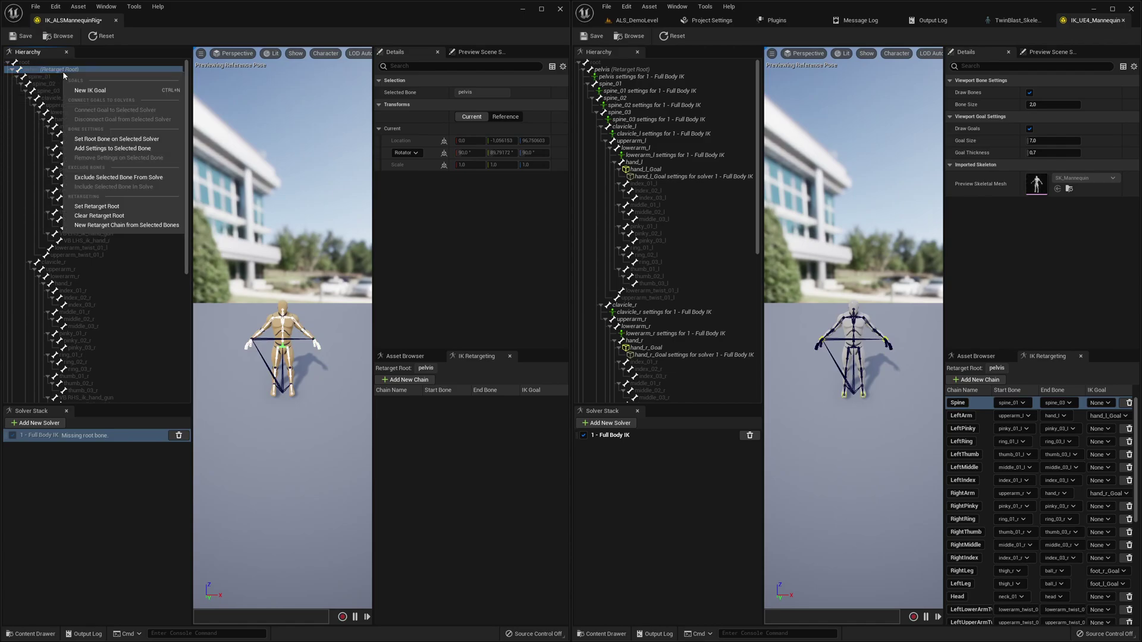
pyautogui.click(74, 139)
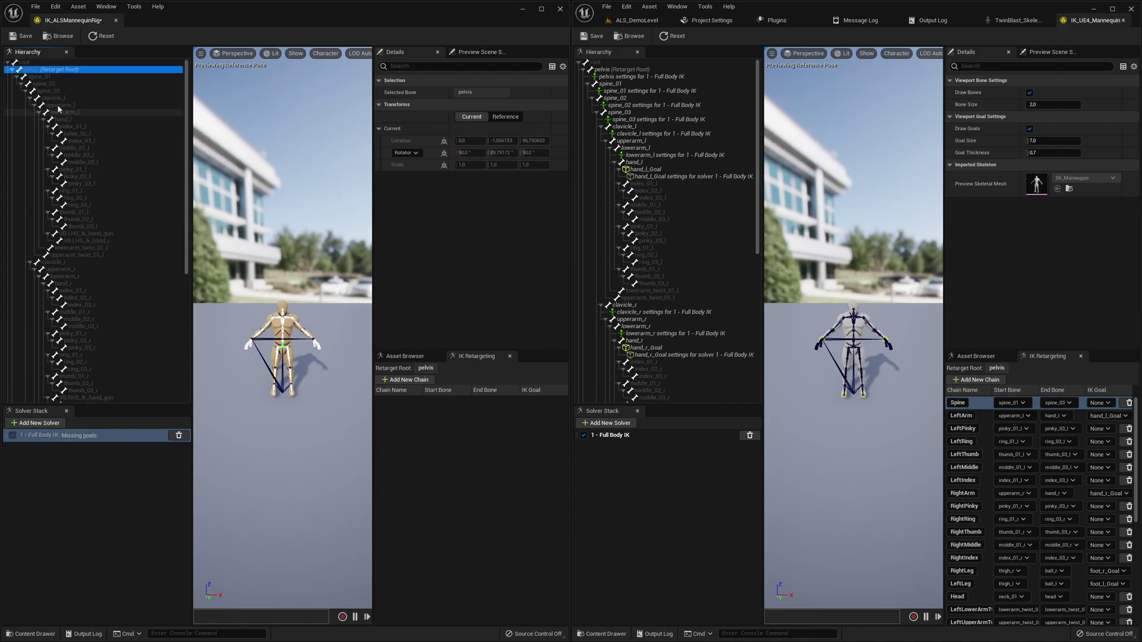
# - Add Full Body IK bone settings to the pelvis, spine_01, spine_02 and spine_03 bones of the ALS rig
pyautogui.rightClick(58, 73)
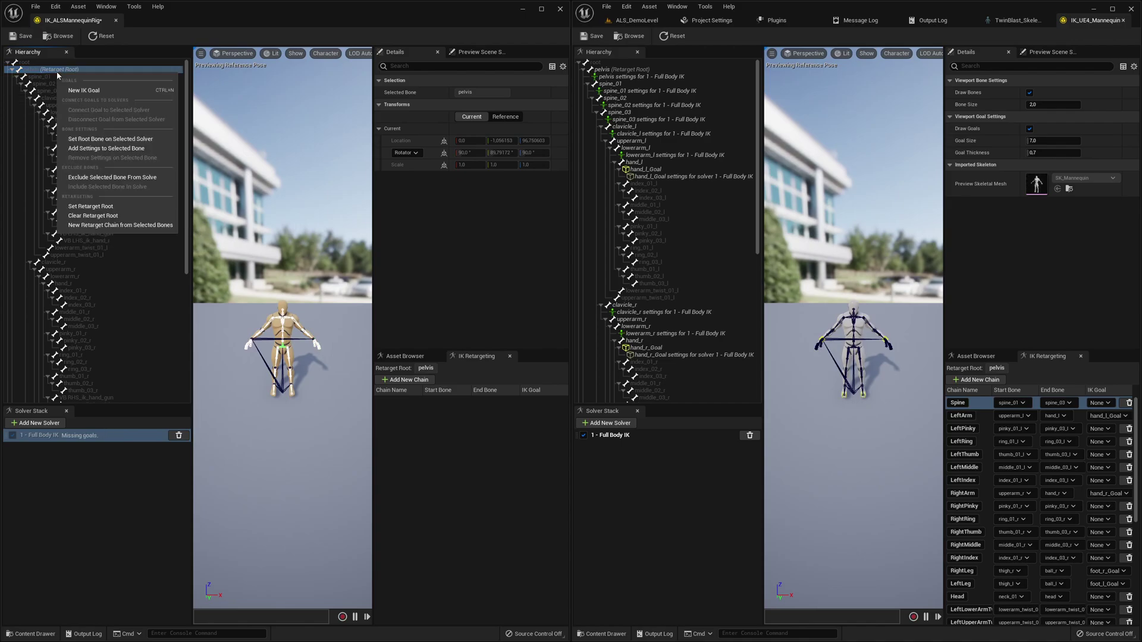
pyautogui.click(82, 151)
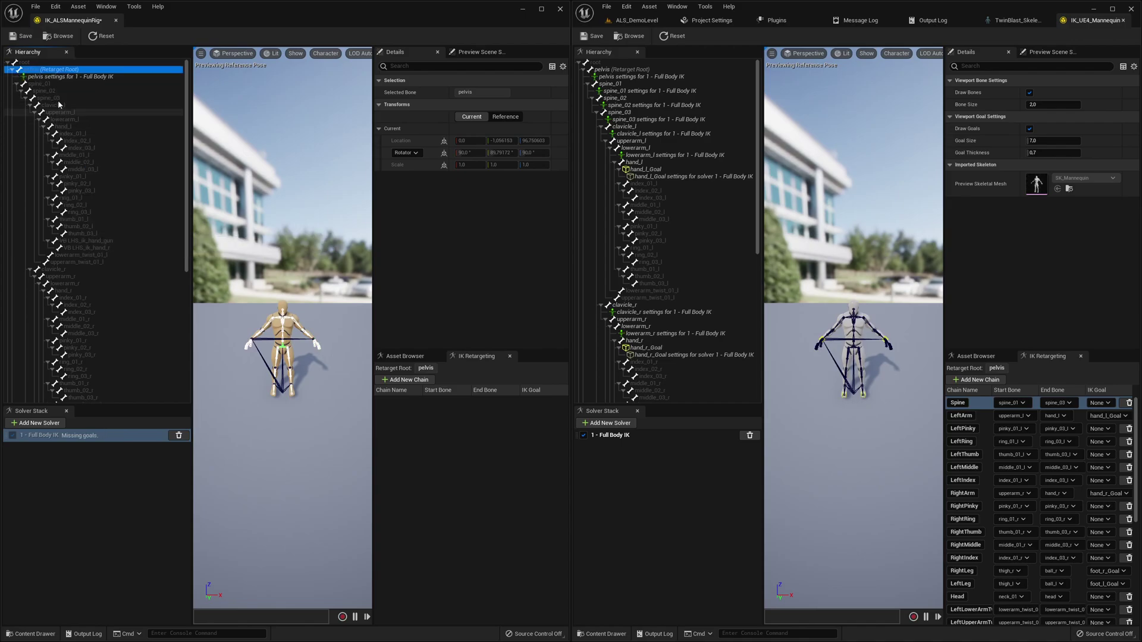
pyautogui.rightClick(42, 84)
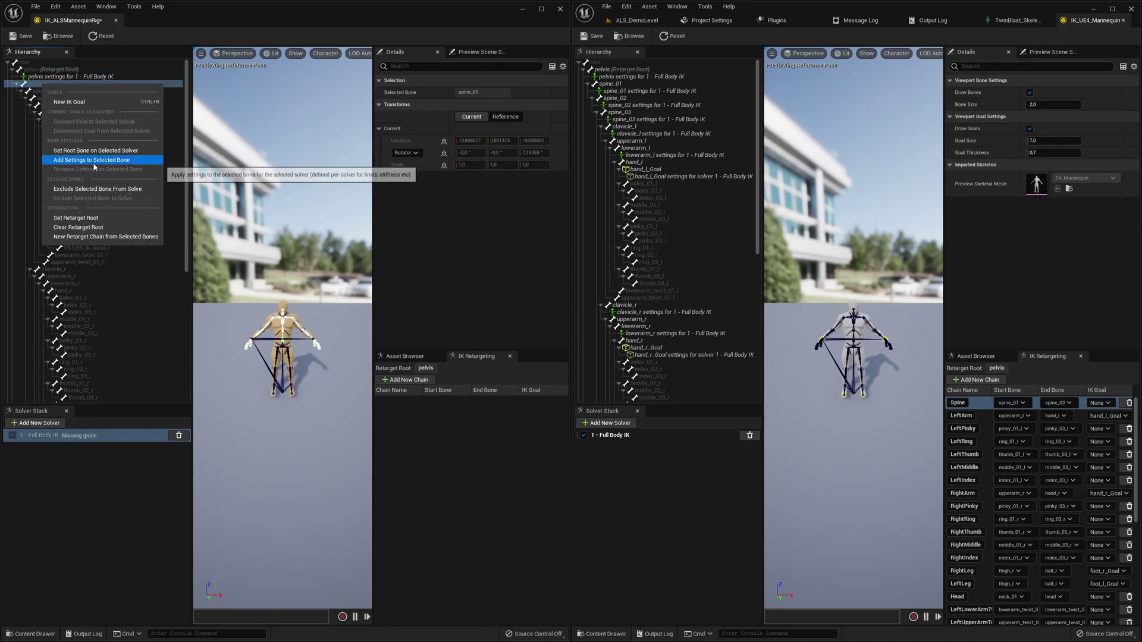
pyautogui.click(90, 160)
pyautogui.click(40, 98)
pyautogui.rightClick(40, 98)
pyautogui.click(74, 173)
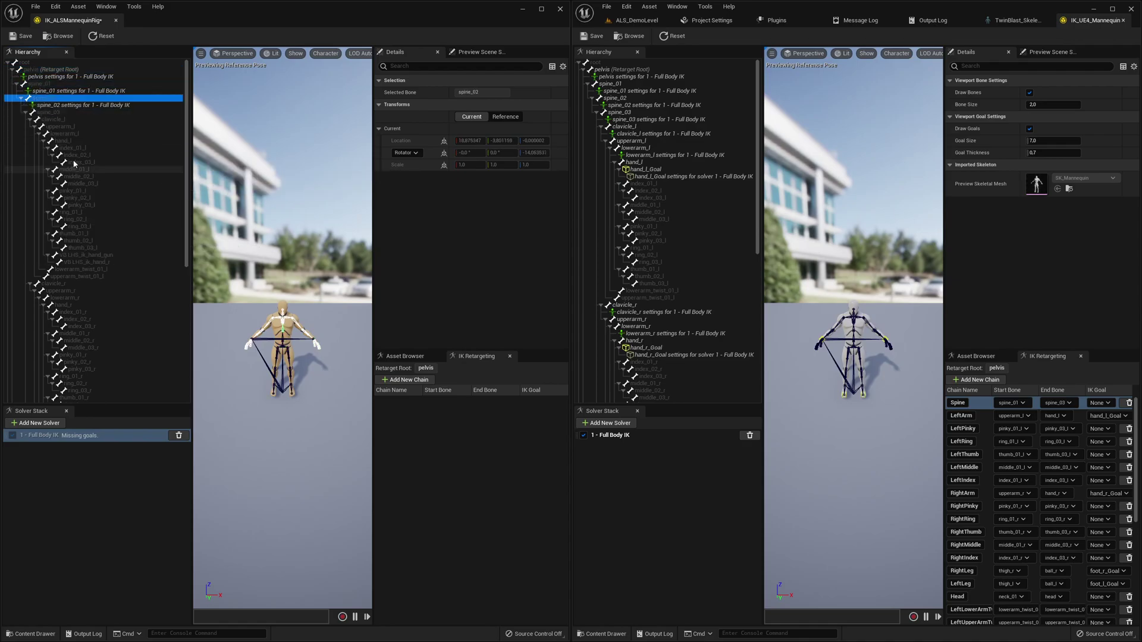
pyautogui.rightClick(52, 112)
pyautogui.click(88, 189)
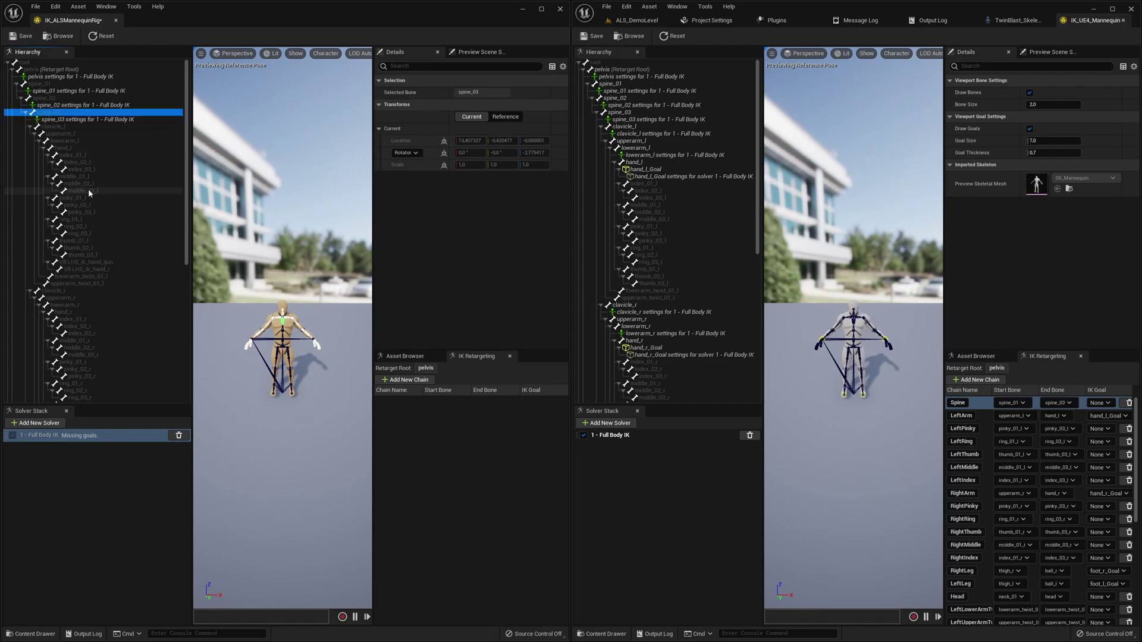
# - Set the Rotation Stiffness of the ALS rig's pelvis settings to 1.0, matching the UE4 Mannequin rig
pyautogui.click(71, 76)
pyautogui.click(641, 77)
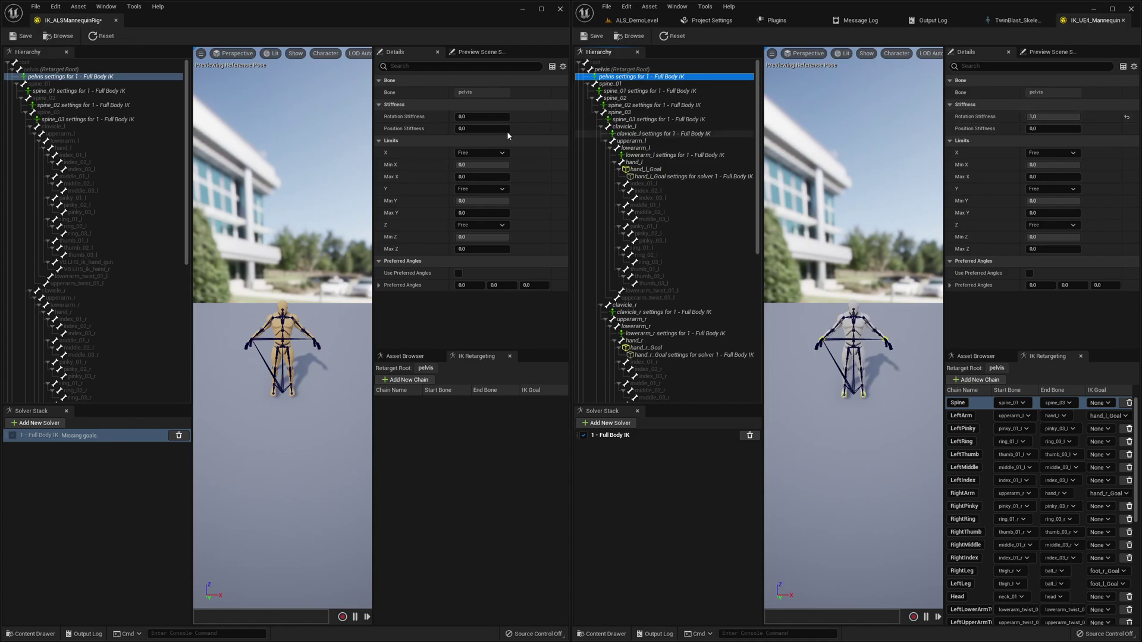
pyautogui.click(478, 116)
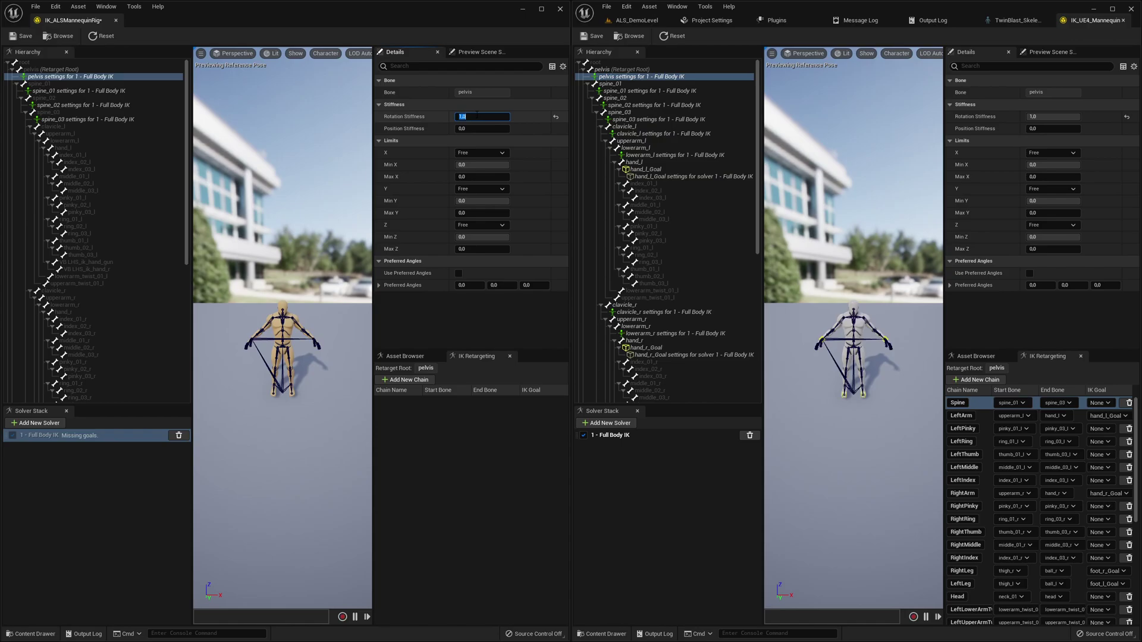
# - Copy the spine_01 Rotation Stiffness of 0.784 from the UE4 Mannequin rig into the ALS rig's spine_01 settings
pyautogui.click(89, 83)
pyautogui.click(83, 90)
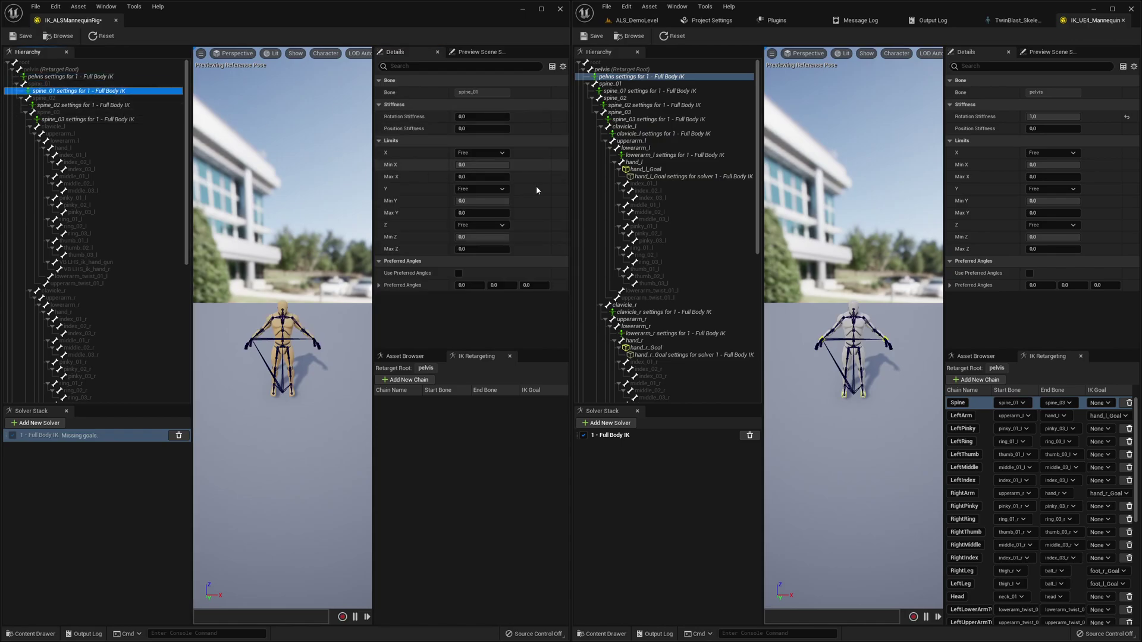
pyautogui.click(646, 90)
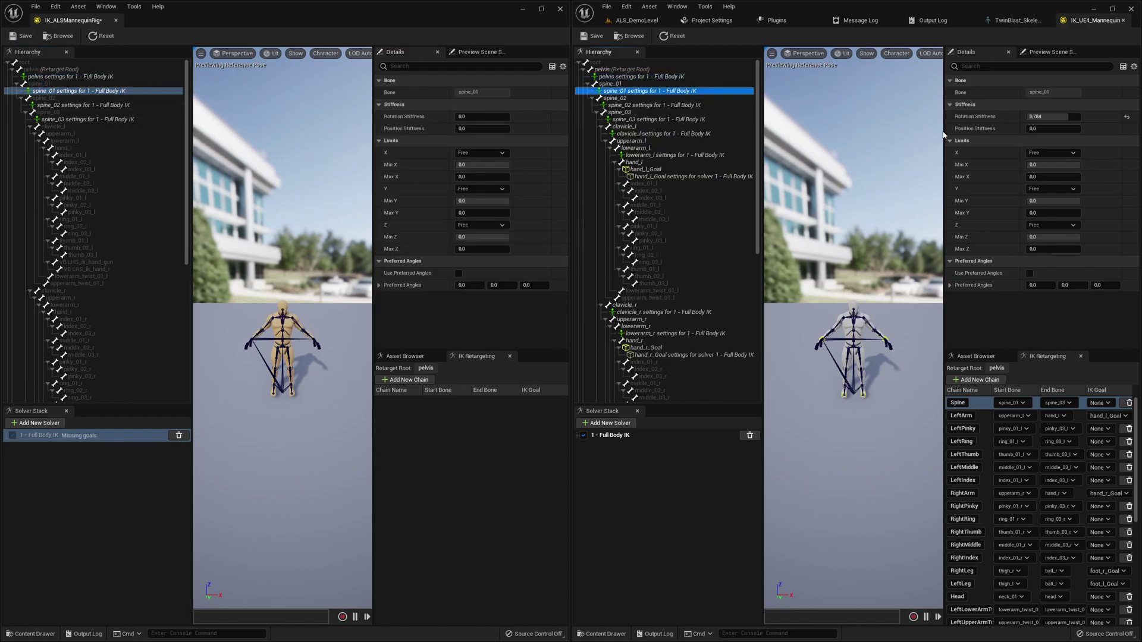
pyautogui.click(473, 116)
pyautogui.click(1037, 117)
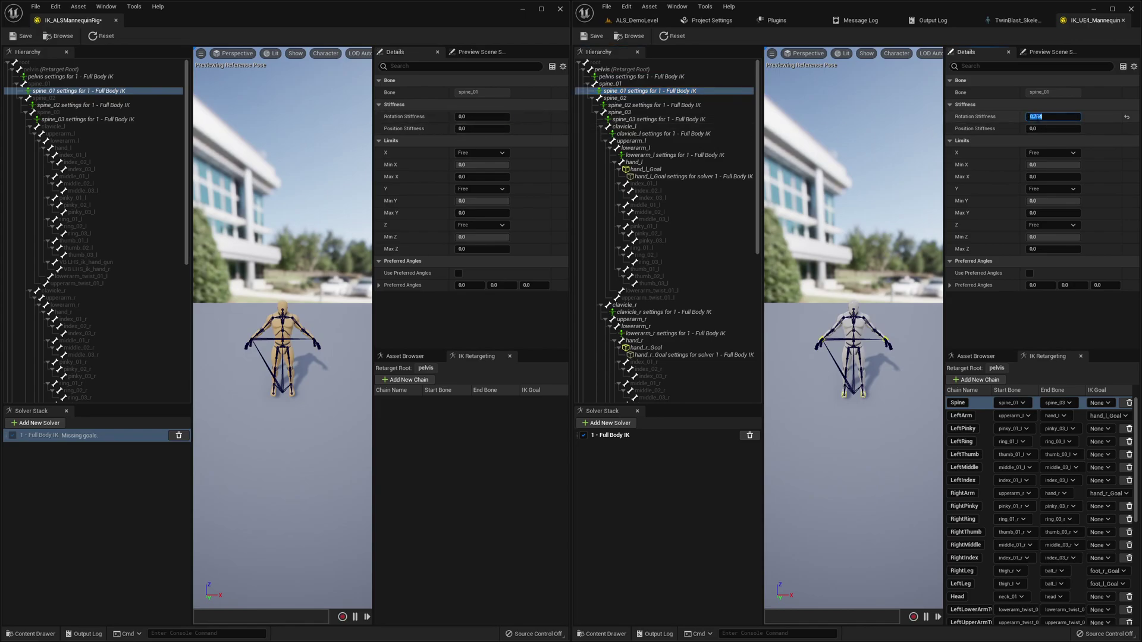
pyautogui.click(483, 117)
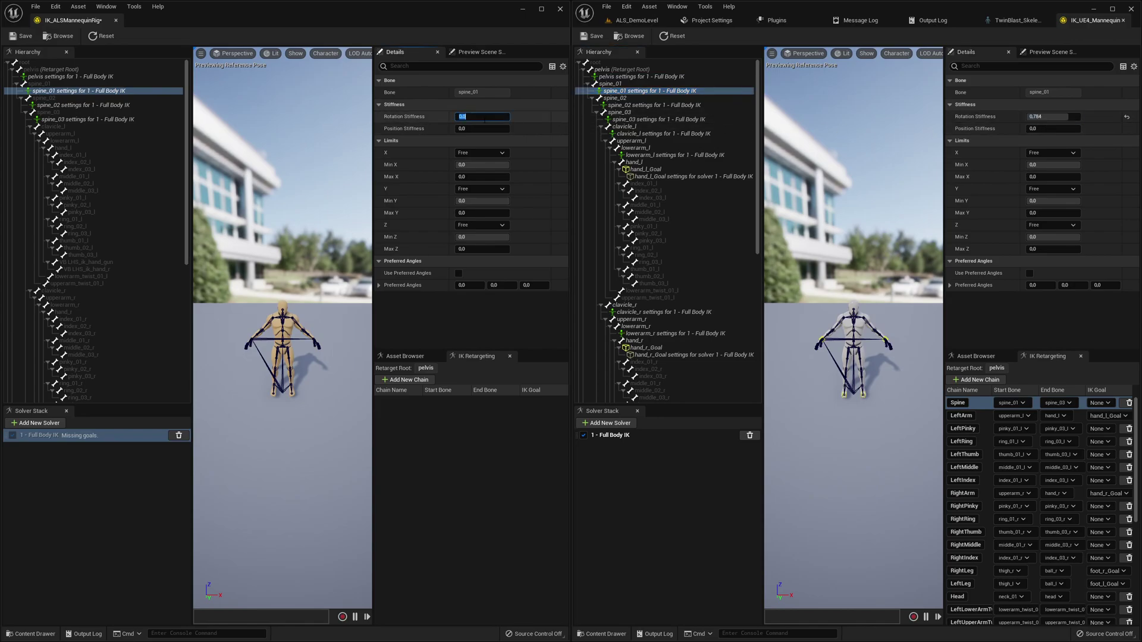
# - Copy the spine_02 Rotation Stiffness of 0.928 from the UE4 Mannequin rig into the ALS rig's spine_02 settings
pyautogui.click(147, 106)
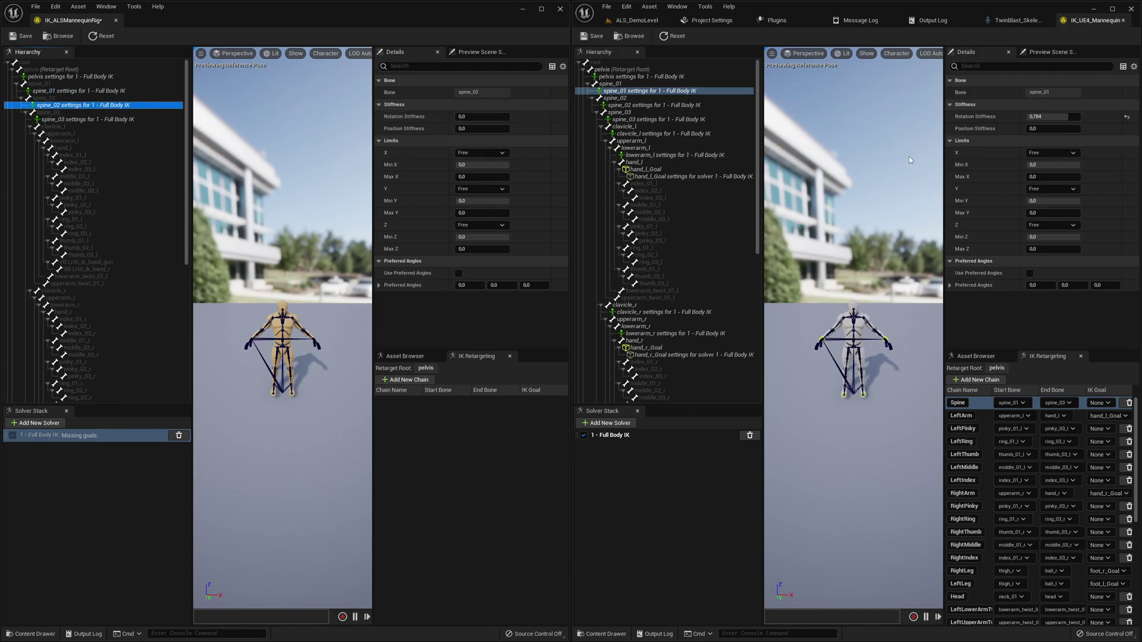
pyautogui.click(666, 105)
pyautogui.click(1051, 117)
pyautogui.hotkey('ctrl', 'c')
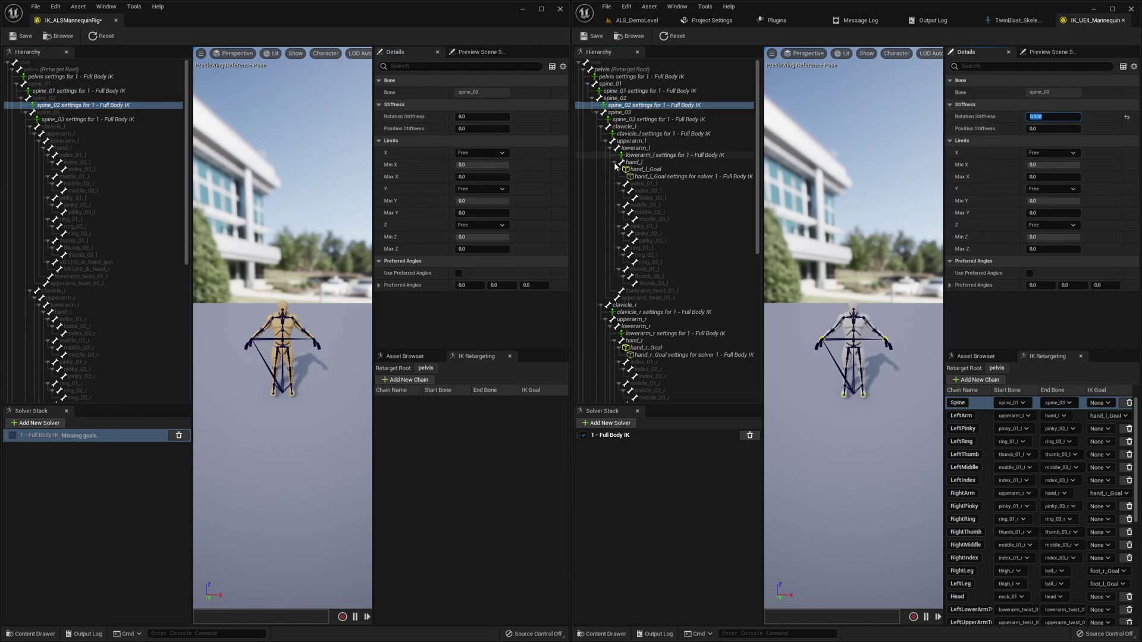
pyautogui.click(473, 117)
pyautogui.hotkey('ctrl', 'v')
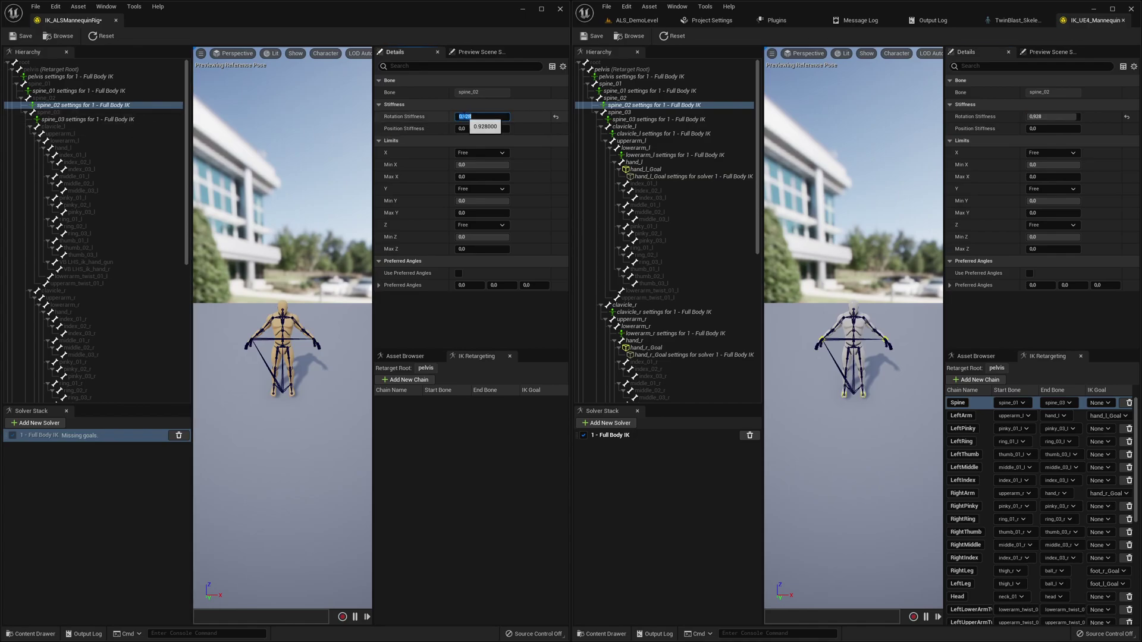
# - Copy the spine_03 Rotation Stiffness of 0.936 from the UE4 Mannequin rig into the ALS rig's spine_03 settings
pyautogui.click(674, 121)
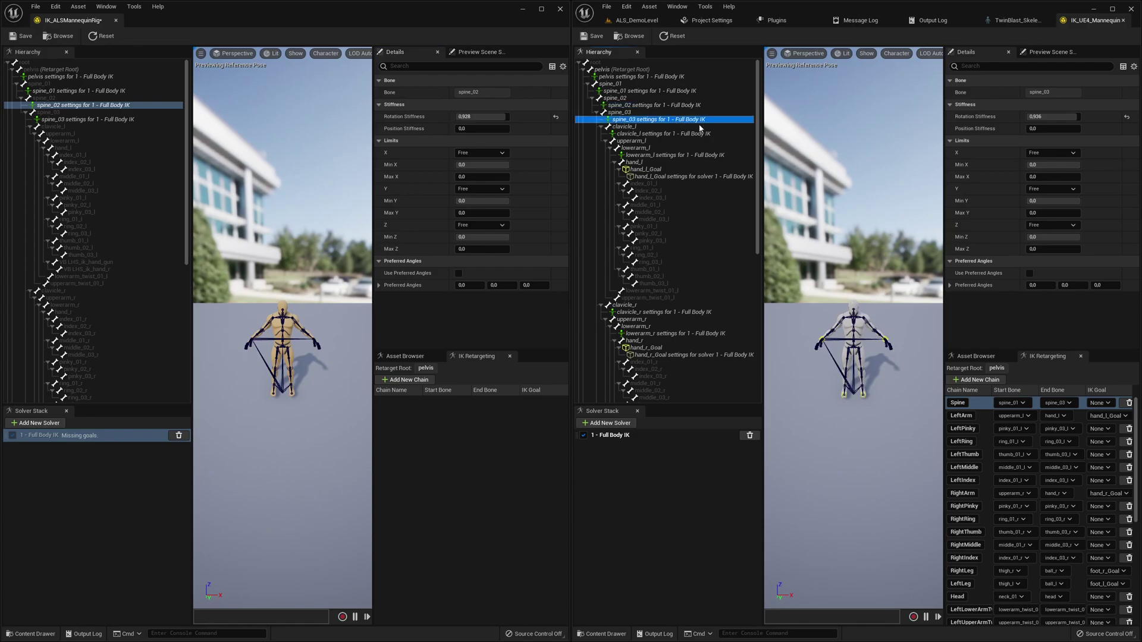
pyautogui.click(1048, 116)
pyautogui.hotkey('ctrl', 'c')
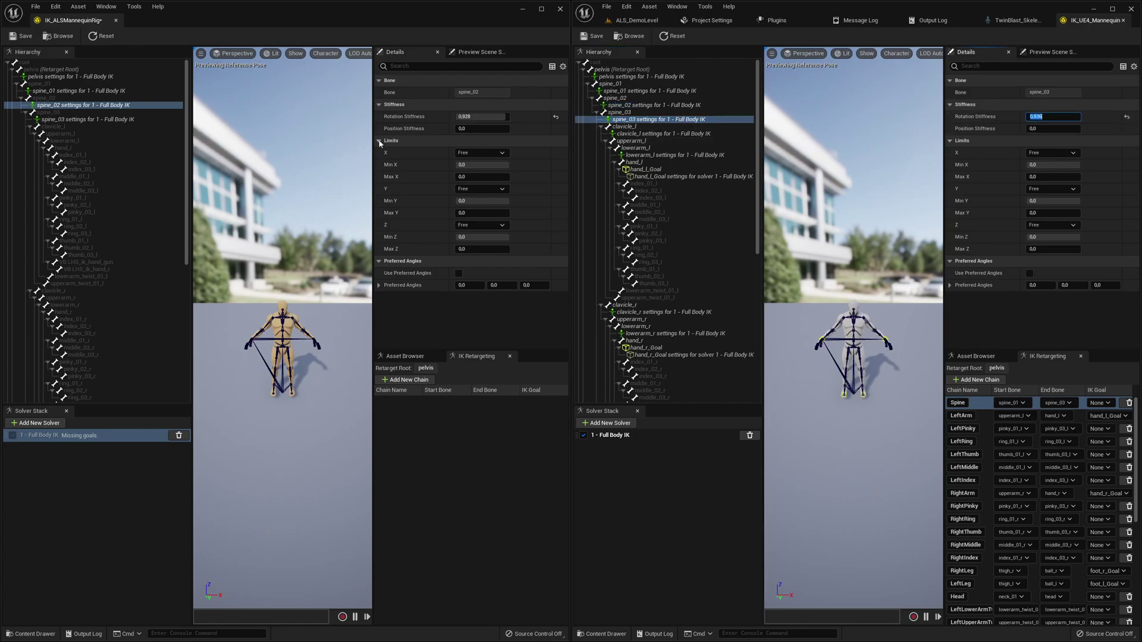
pyautogui.click(126, 120)
pyautogui.click(482, 116)
pyautogui.hotkey('ctrl', 'v')
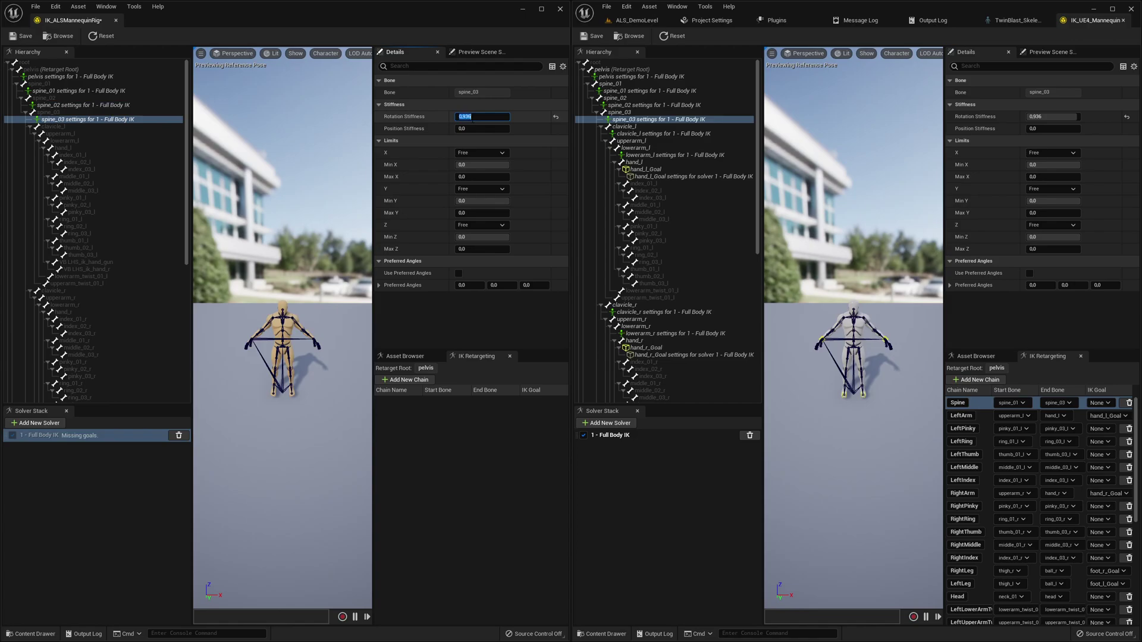
# - Add solver settings to the ALS rig's clavicle_l bone and copy the UE4 Mannequin rig's Rotation Stiffness of 1.0 into them
pyautogui.press('Return')
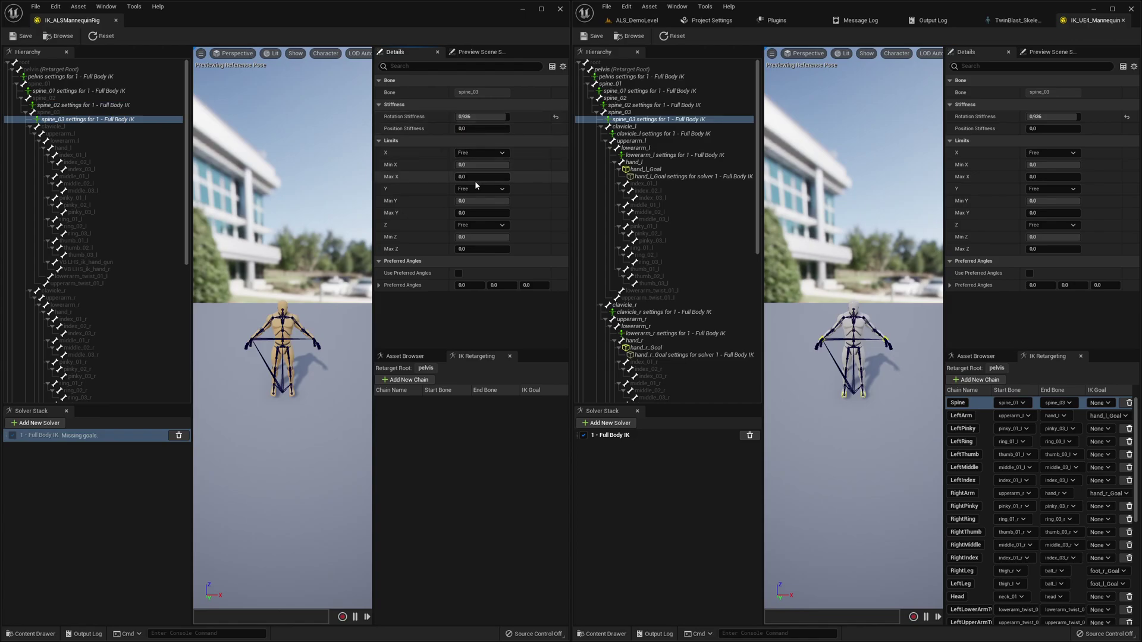
pyautogui.click(632, 134)
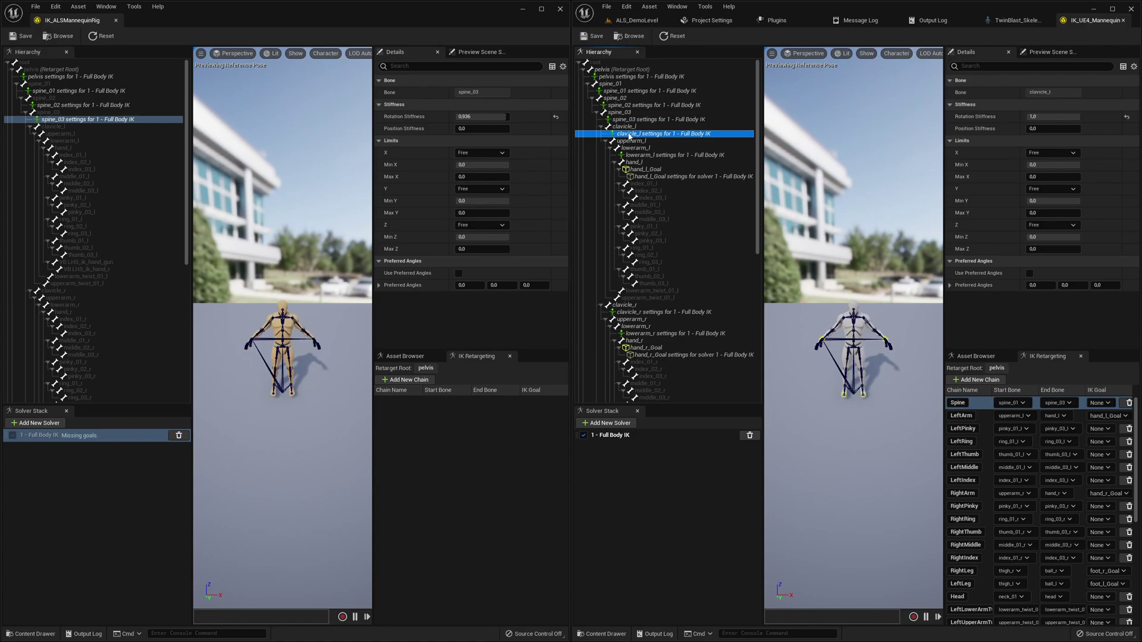
pyautogui.click(62, 126)
pyautogui.rightClick(62, 128)
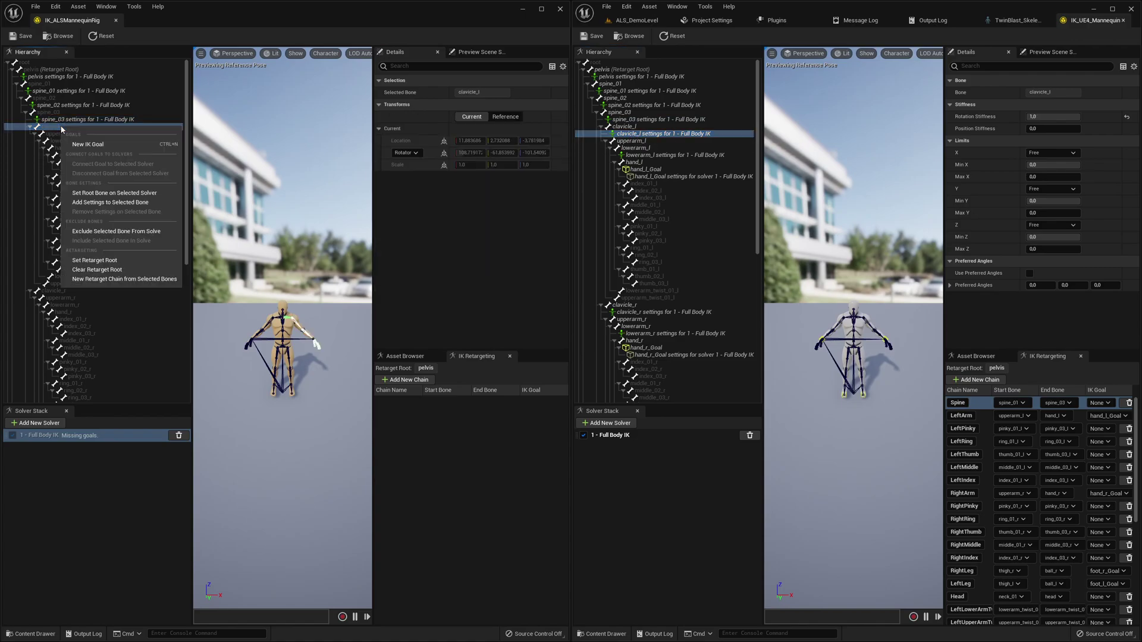
pyautogui.click(93, 203)
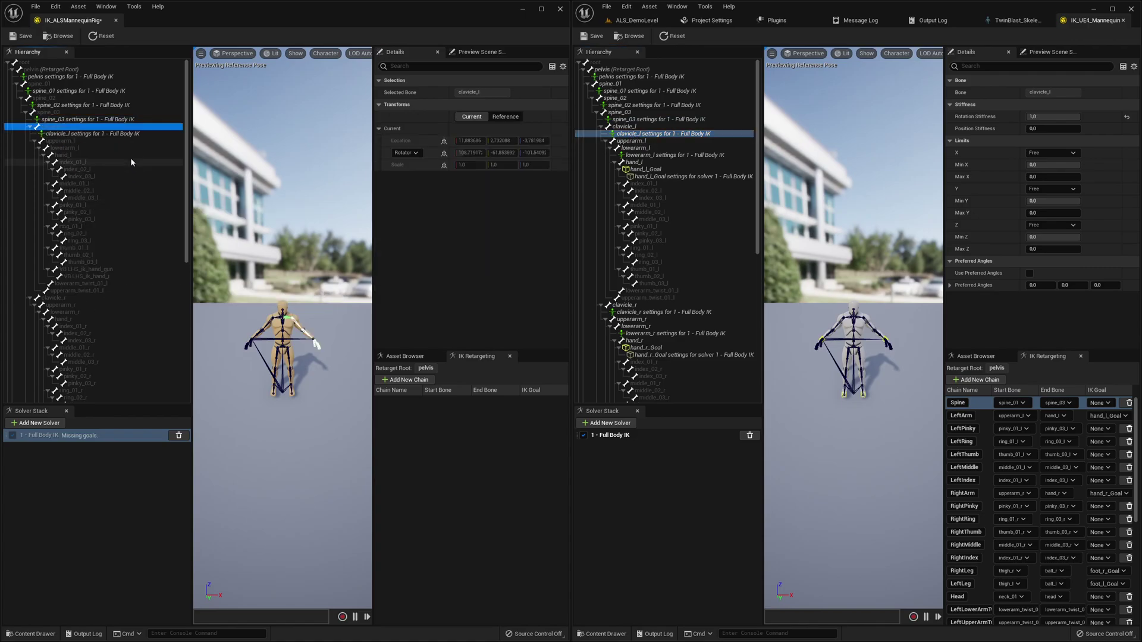
pyautogui.click(125, 135)
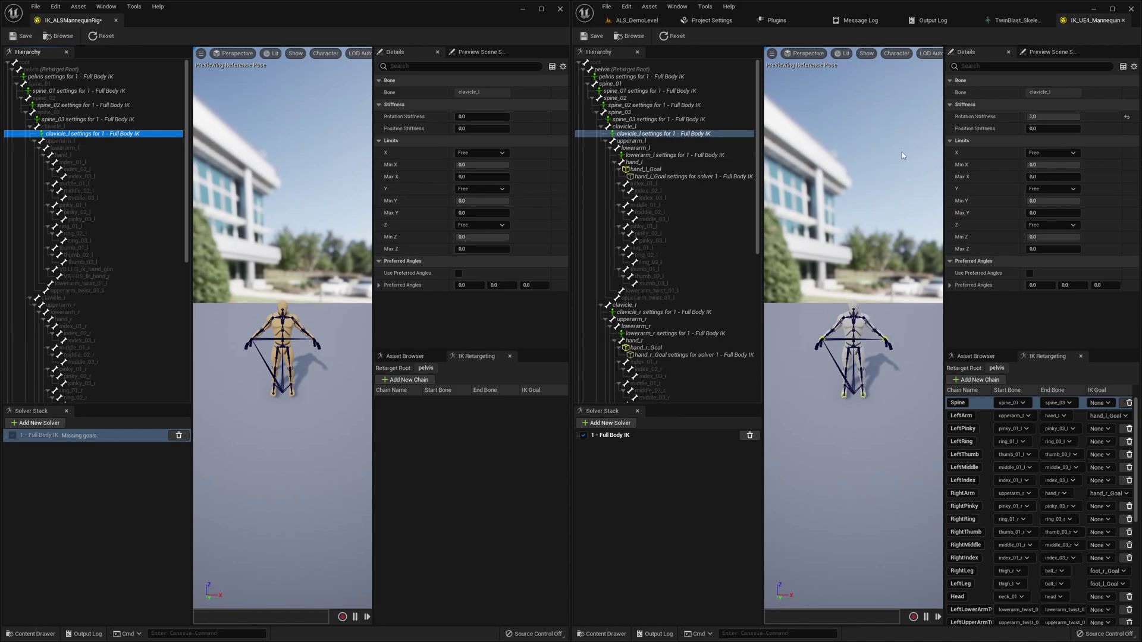
pyautogui.click(1065, 117)
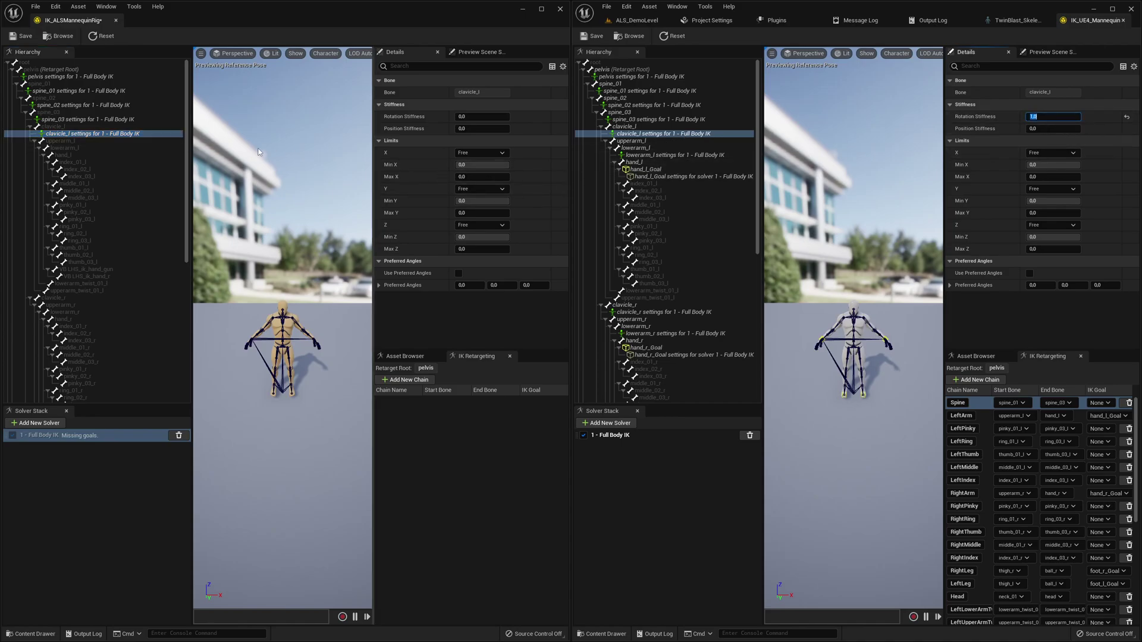
pyautogui.click(493, 117)
pyautogui.write('1.0')
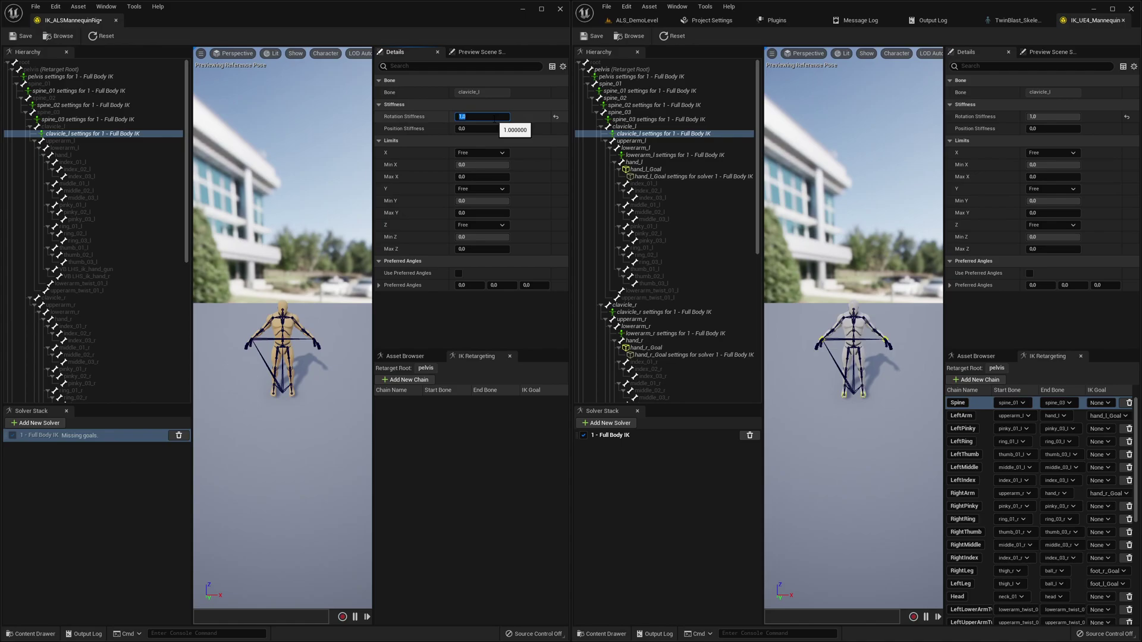
# - Add solver settings to the ALS rig's lowerarm_l bone, with Use Preferred Angles enabled and the third preferred angle set to 90
pyautogui.click(676, 155)
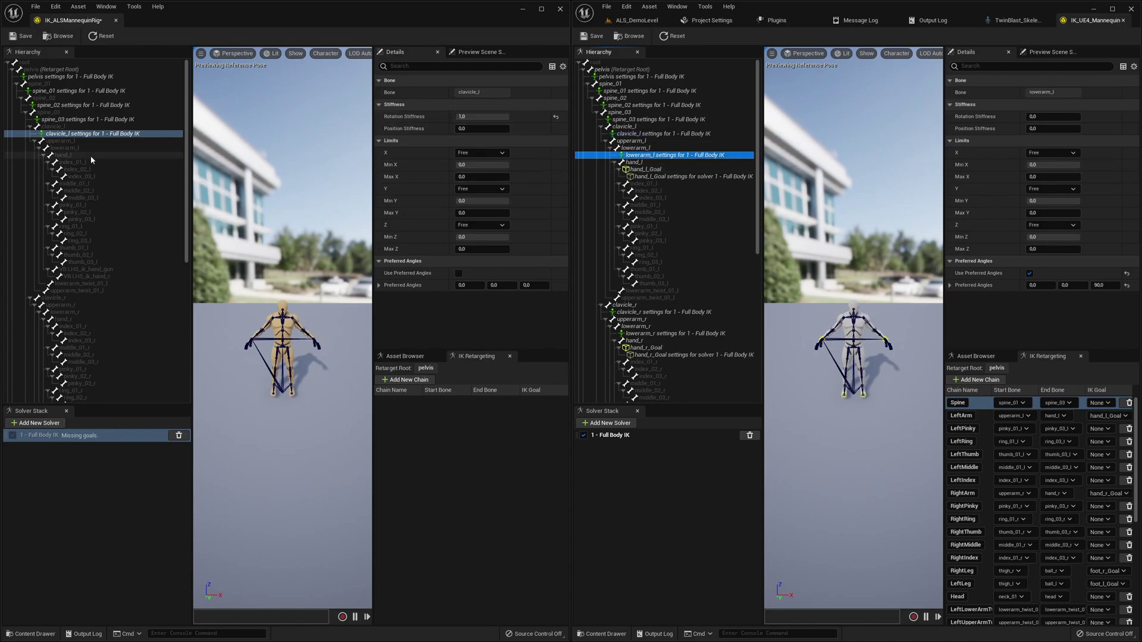
pyautogui.click(76, 148)
pyautogui.rightClick(75, 148)
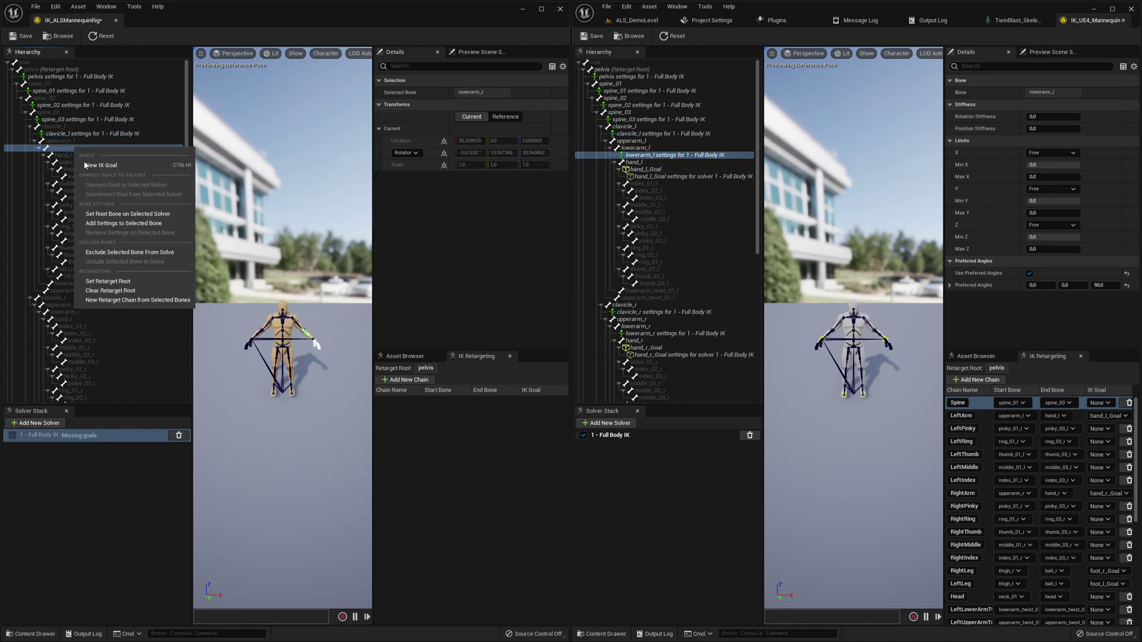
pyautogui.click(106, 224)
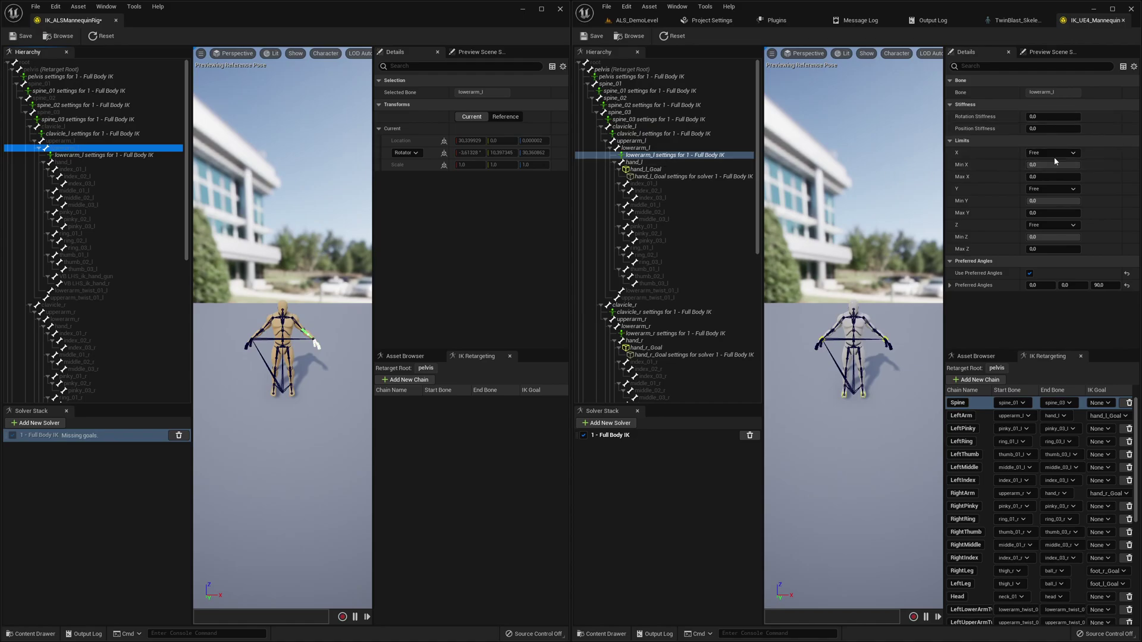
pyautogui.click(104, 156)
pyautogui.click(458, 273)
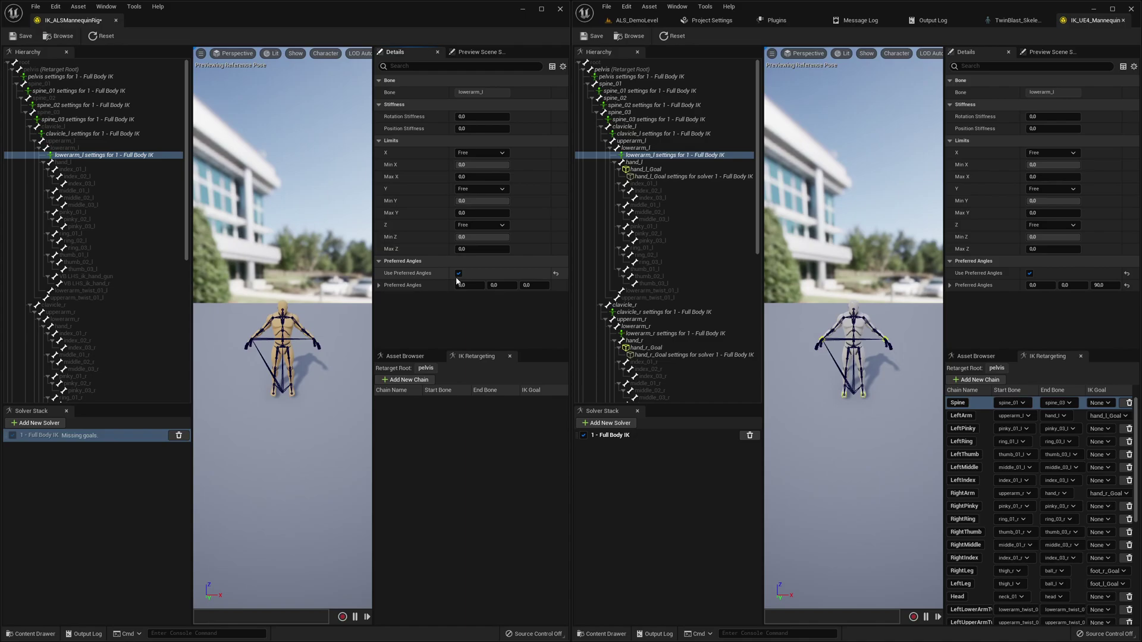
pyautogui.click(548, 287)
pyautogui.write('90')
pyautogui.press('Return')
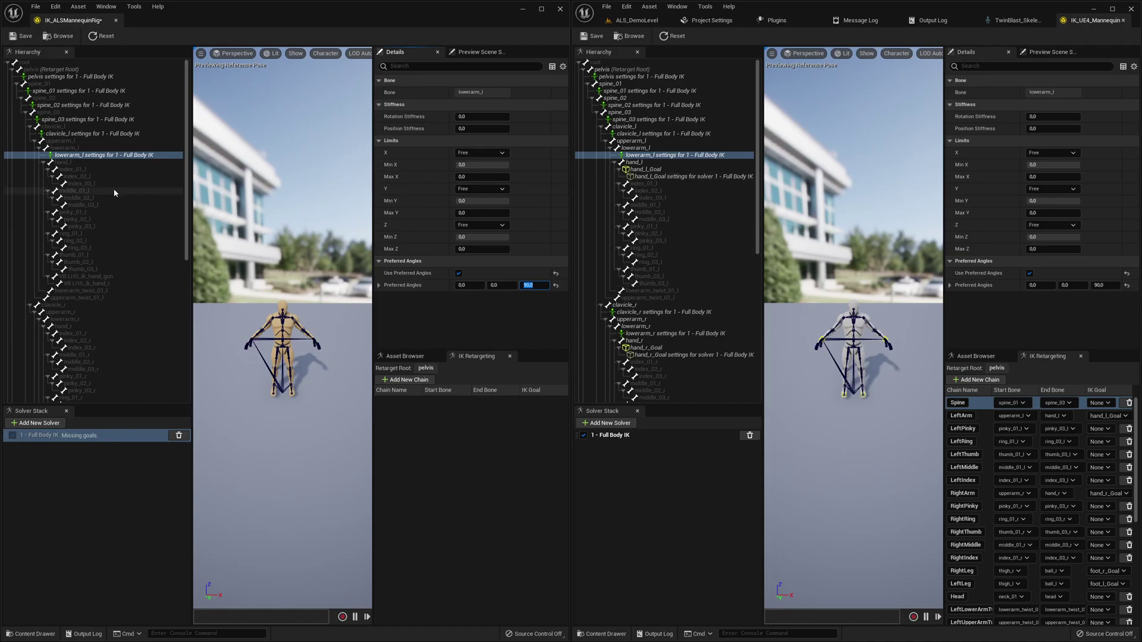
# - Create an IK goal on the ALS rig's hand_l bone and set its Pull Chain Alpha to 0.0, matching the UE4 Mannequin rig
pyautogui.click(84, 163)
pyautogui.rightClick(84, 163)
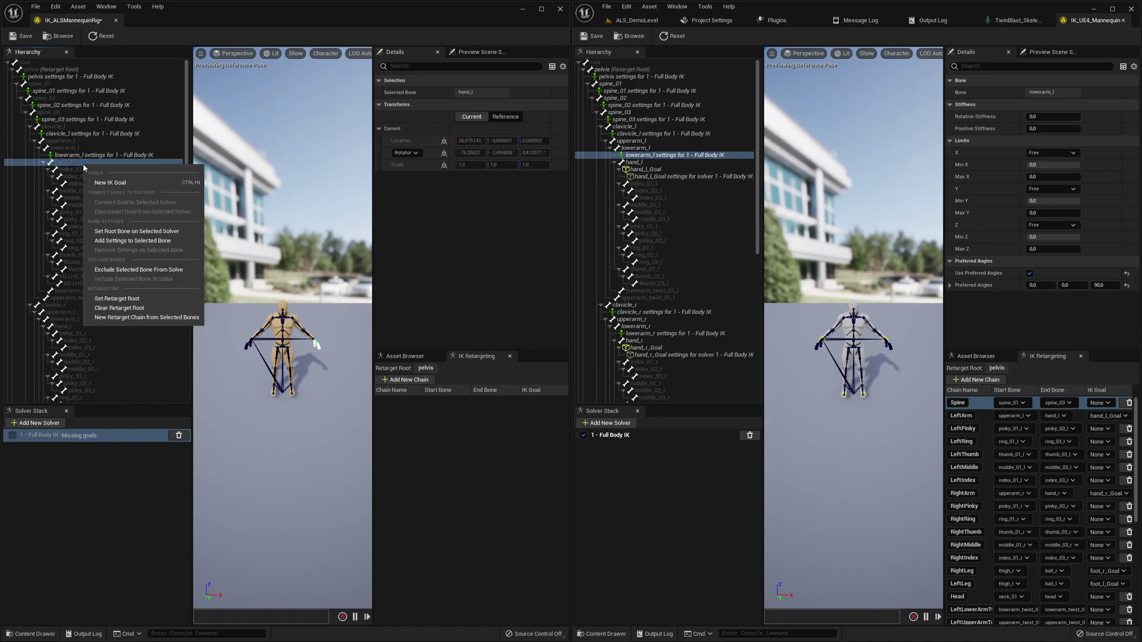
pyautogui.click(98, 179)
pyautogui.click(99, 178)
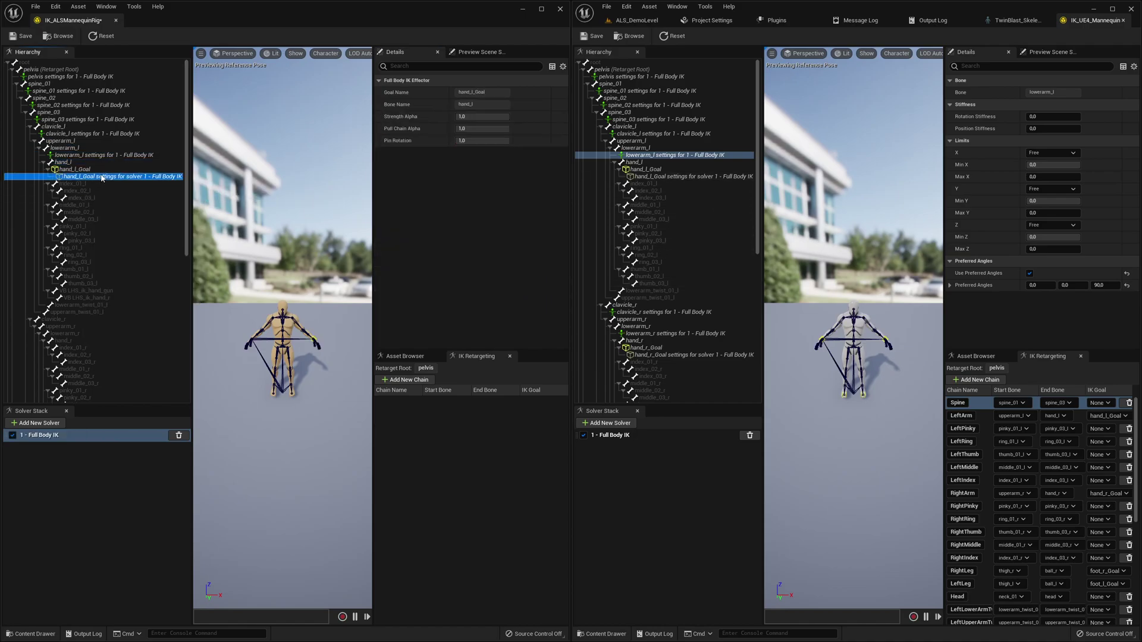
pyautogui.click(662, 178)
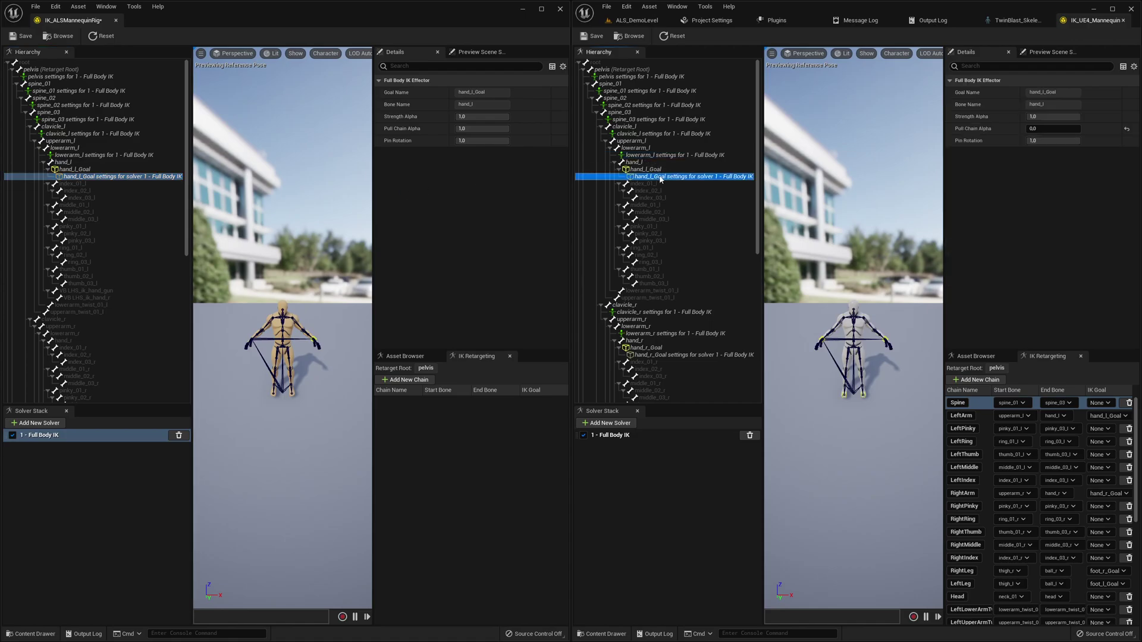
pyautogui.click(474, 129)
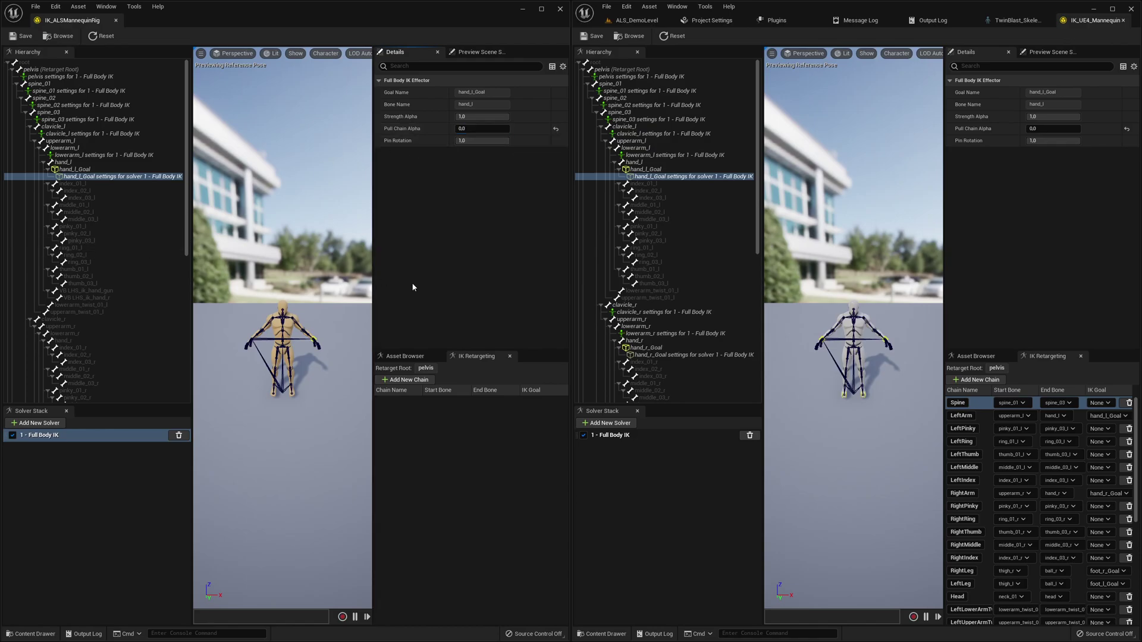
# - Add solver settings to the ALS rig's clavicle_r bone and set their Rotation Stiffness to 1, matching the UE4 Mannequin rig
pyautogui.scroll(-1, 680, 313)
pyautogui.scroll(-3, 119, 293)
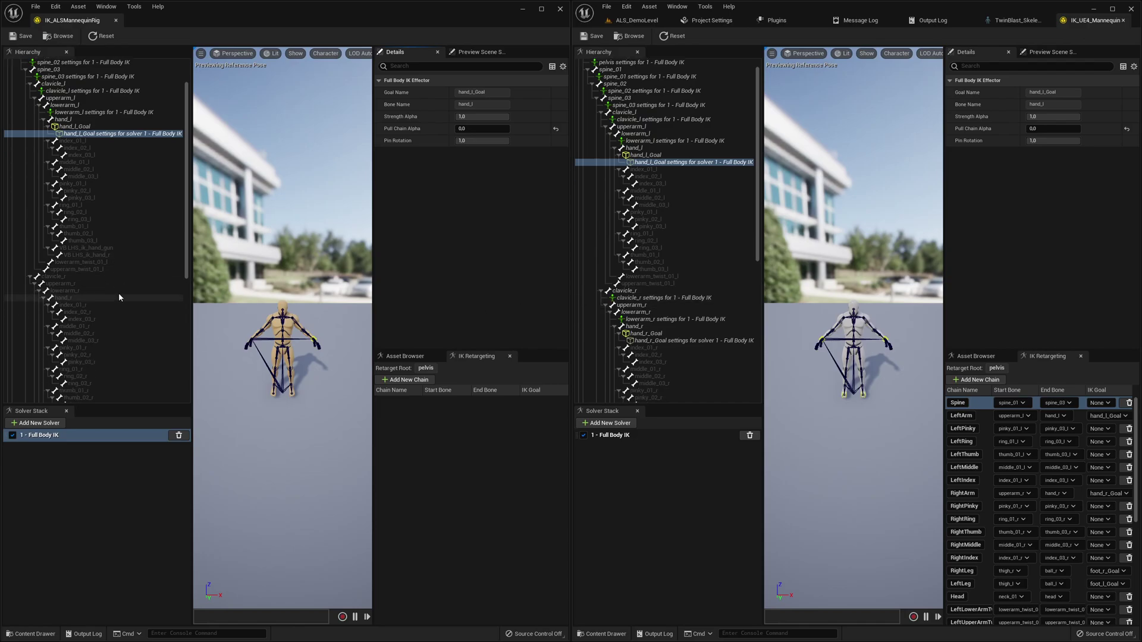
pyautogui.click(66, 277)
pyautogui.rightClick(66, 278)
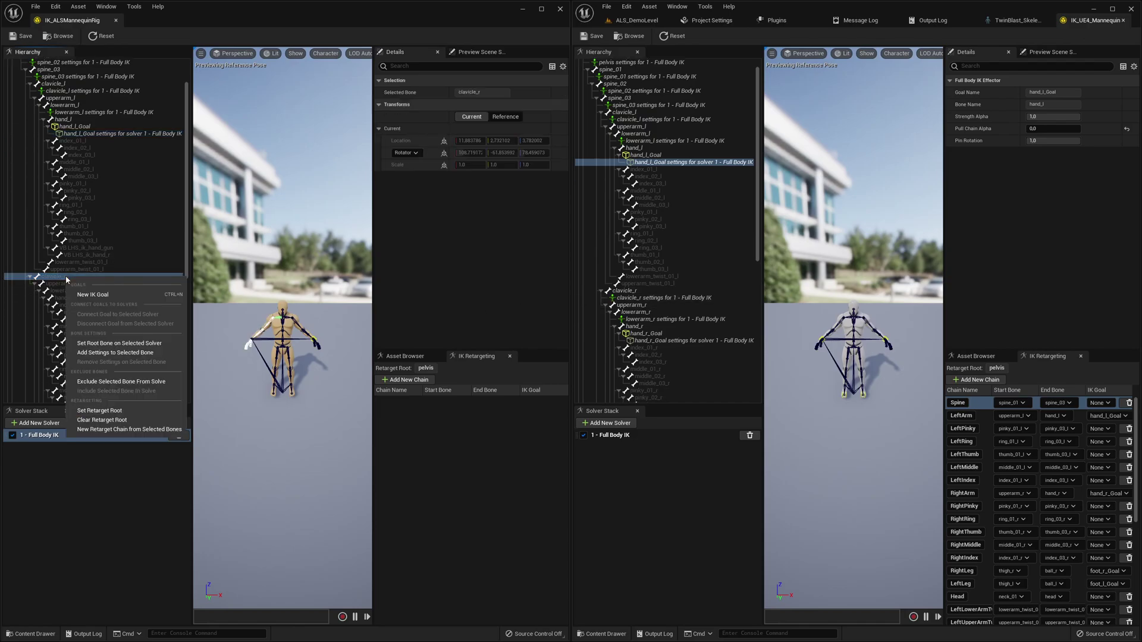
pyautogui.click(93, 353)
pyautogui.click(650, 297)
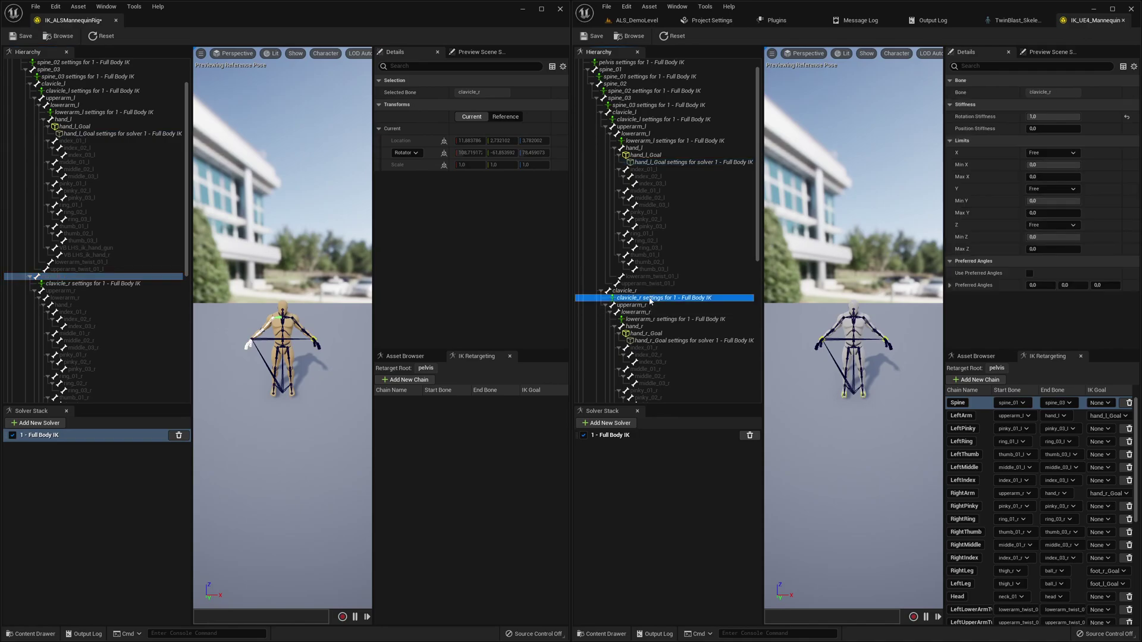
pyautogui.click(141, 281)
pyautogui.click(142, 283)
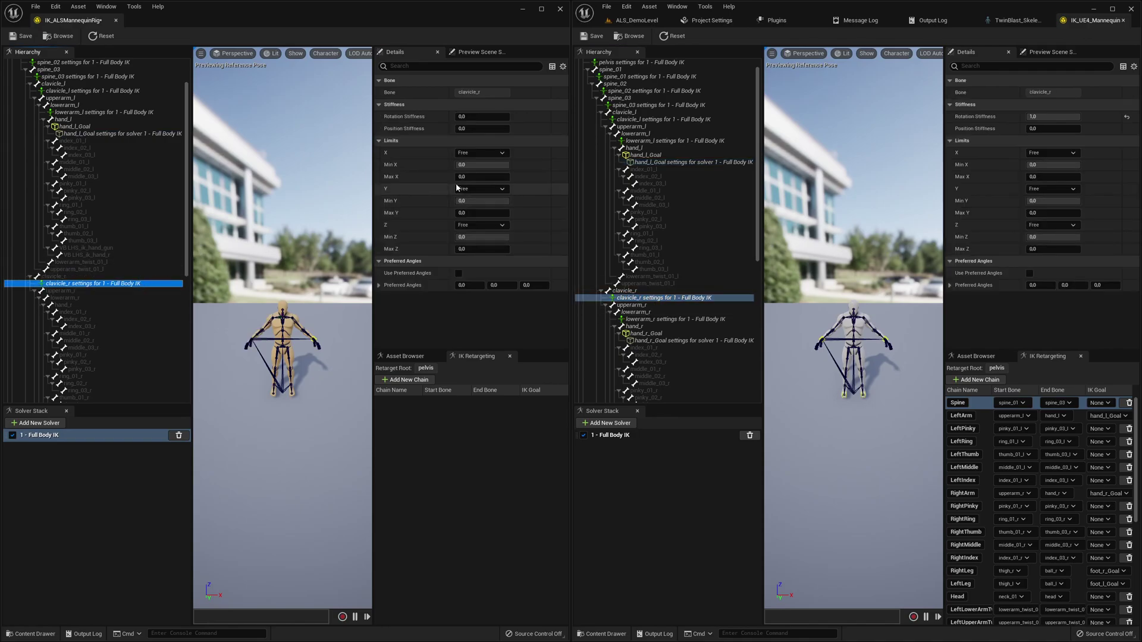
pyautogui.click(479, 116)
pyautogui.write('1')
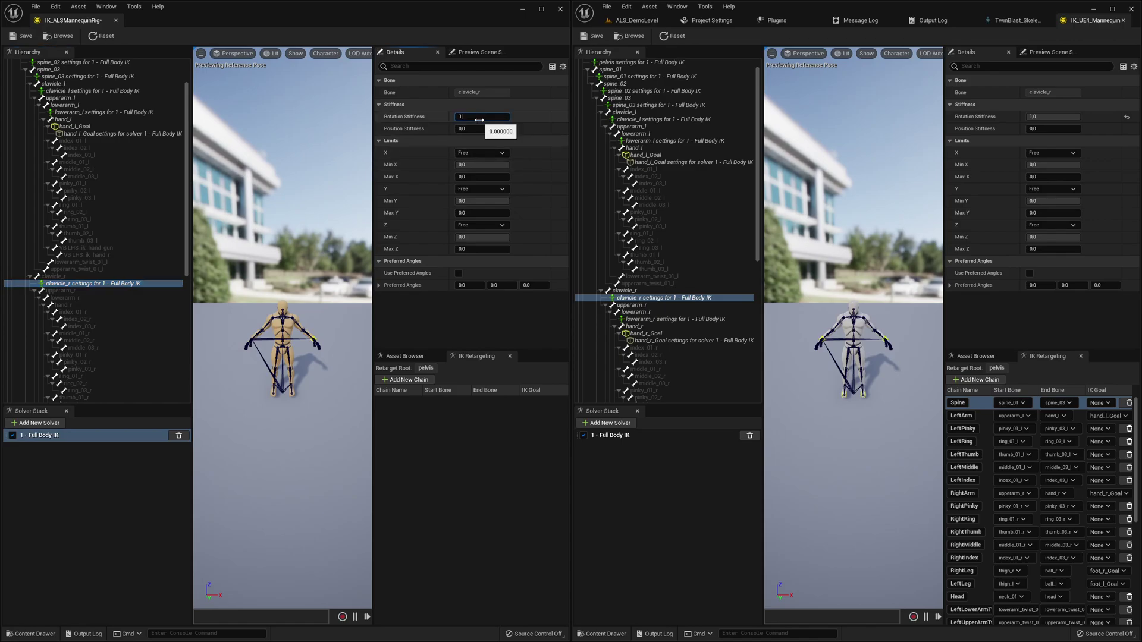
# - Add solver settings to the ALS rig's lowerarm_r bone, with Use Preferred Angles enabled and the third preferred angle set to 90
pyautogui.click(647, 320)
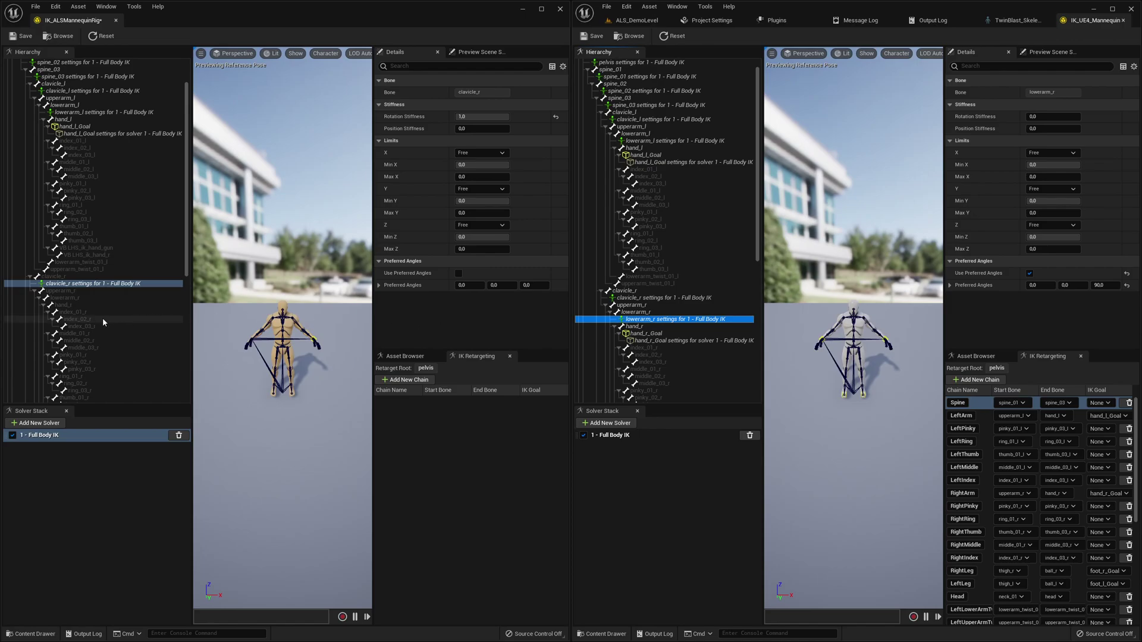
pyautogui.rightClick(75, 299)
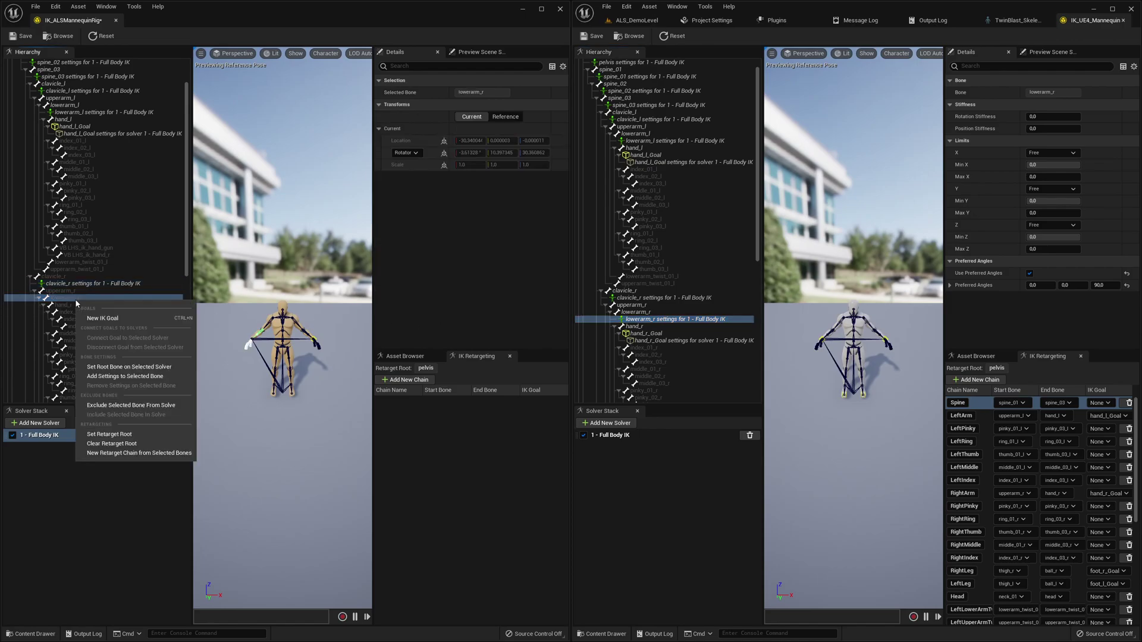
pyautogui.click(99, 375)
pyautogui.click(116, 306)
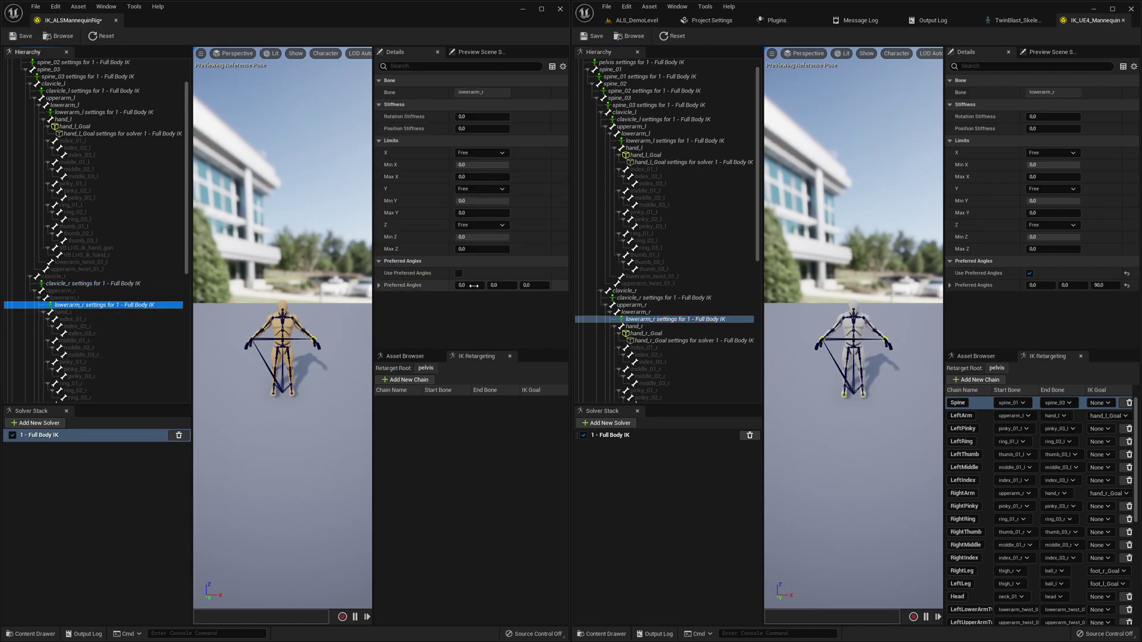
pyautogui.click(459, 273)
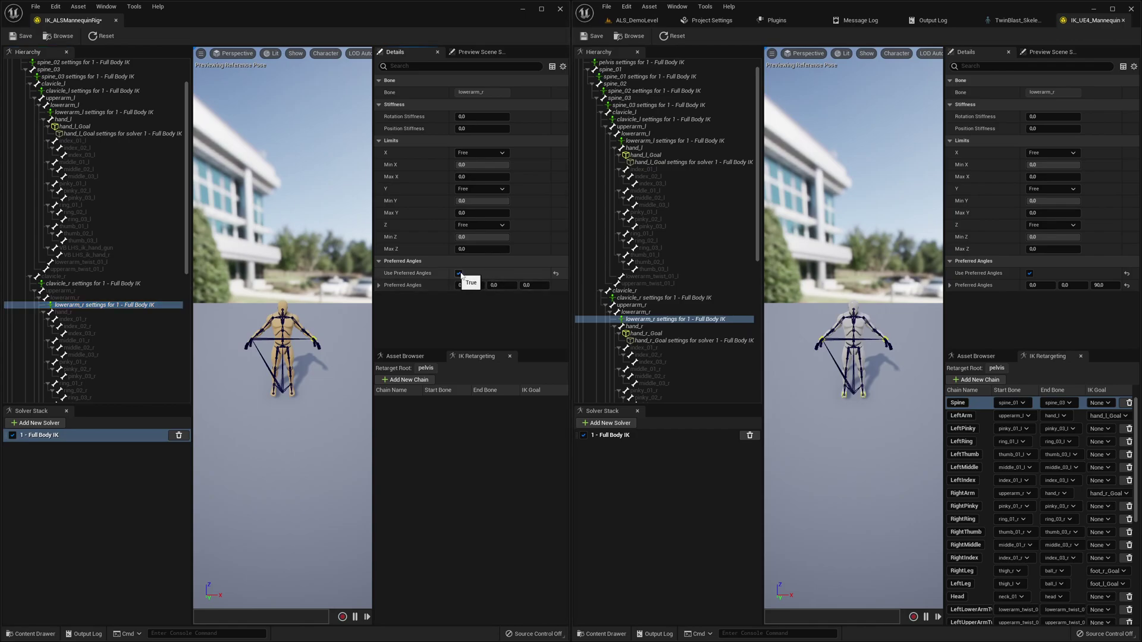
pyautogui.click(532, 286)
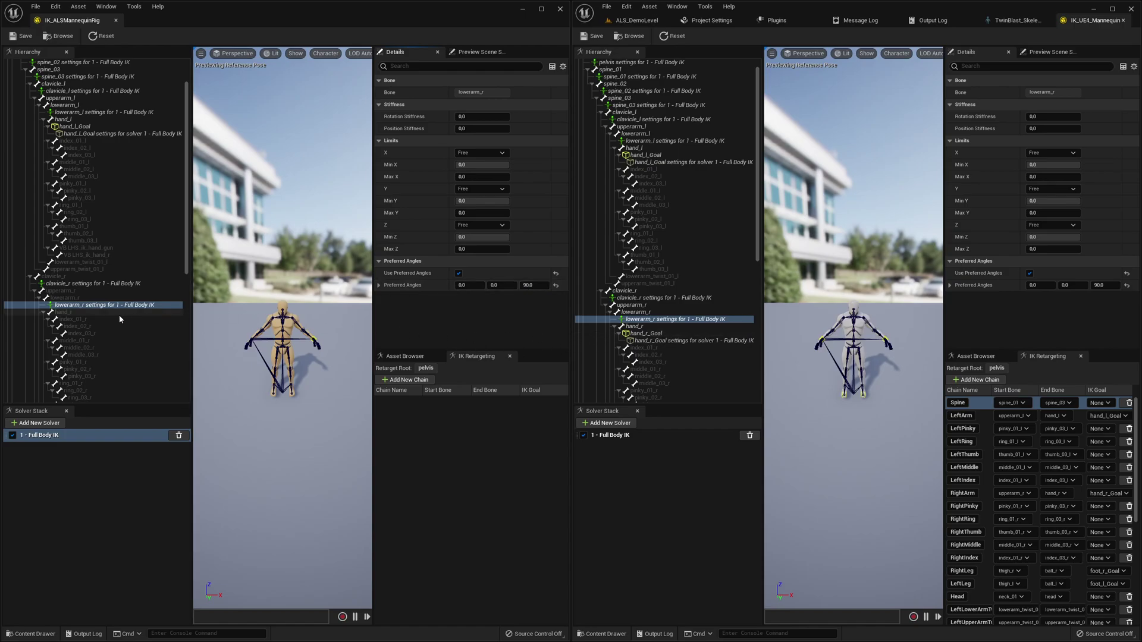
# - Create an IK goal on the ALS rig's hand_r bone and set its Pull Chain Alpha to 0.0, matching the UE4 Mannequin rig
pyautogui.rightClick(80, 314)
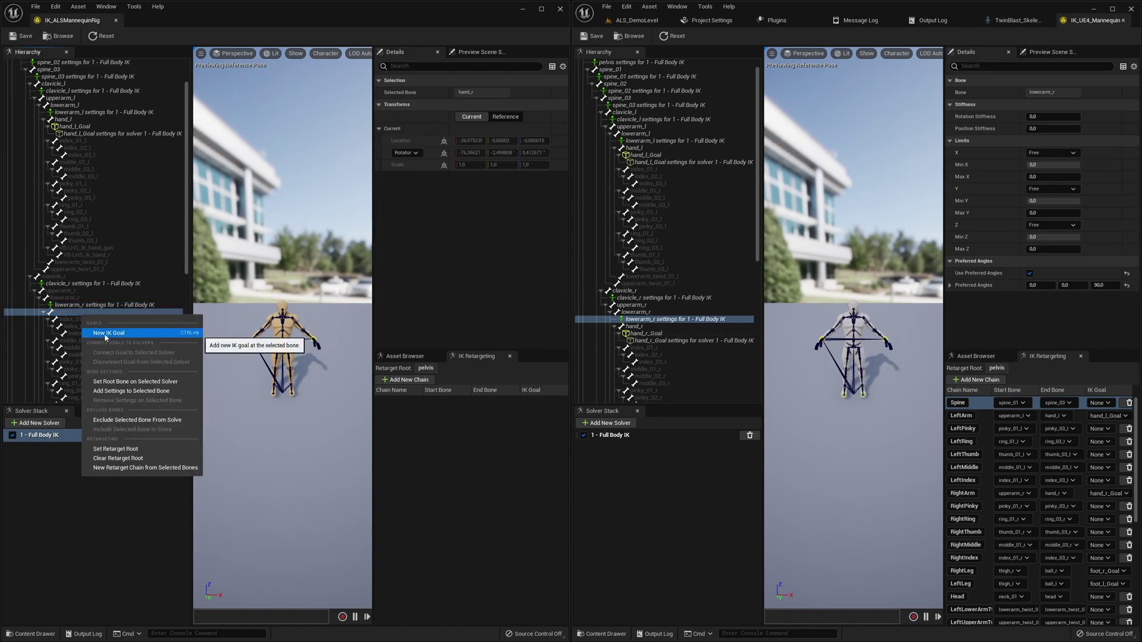
pyautogui.click(105, 333)
pyautogui.click(105, 327)
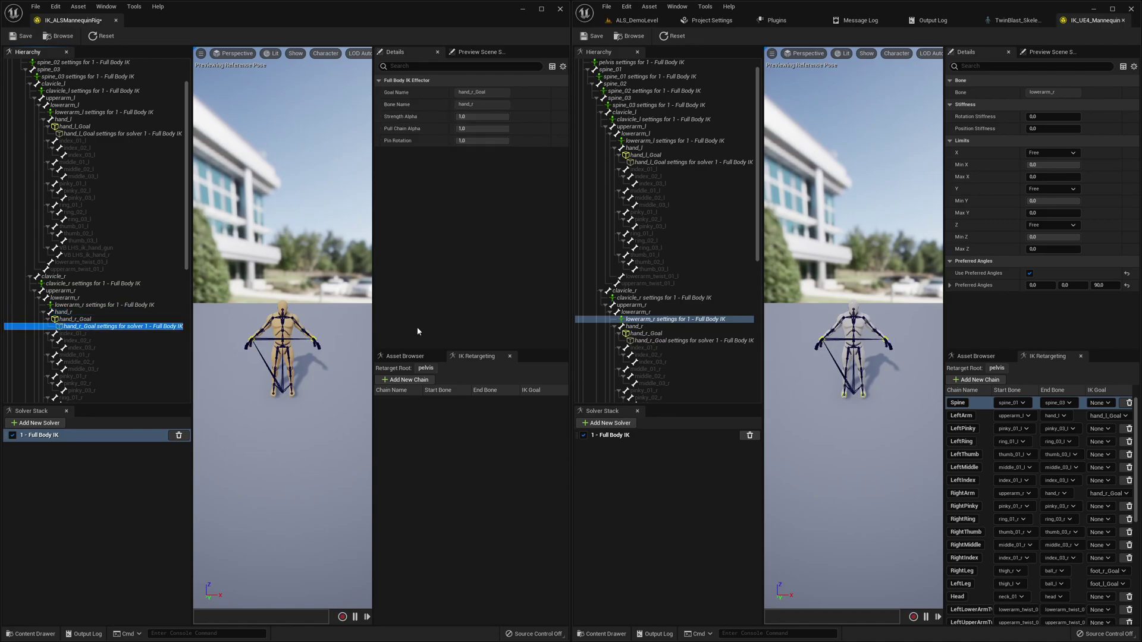
pyautogui.click(649, 341)
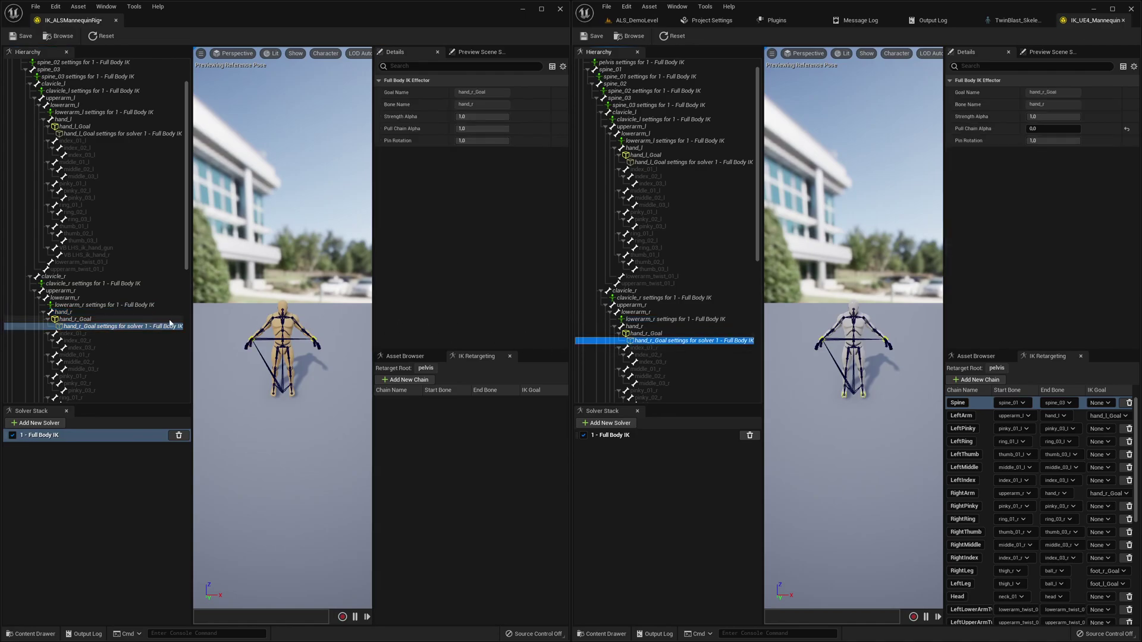
pyautogui.click(480, 129)
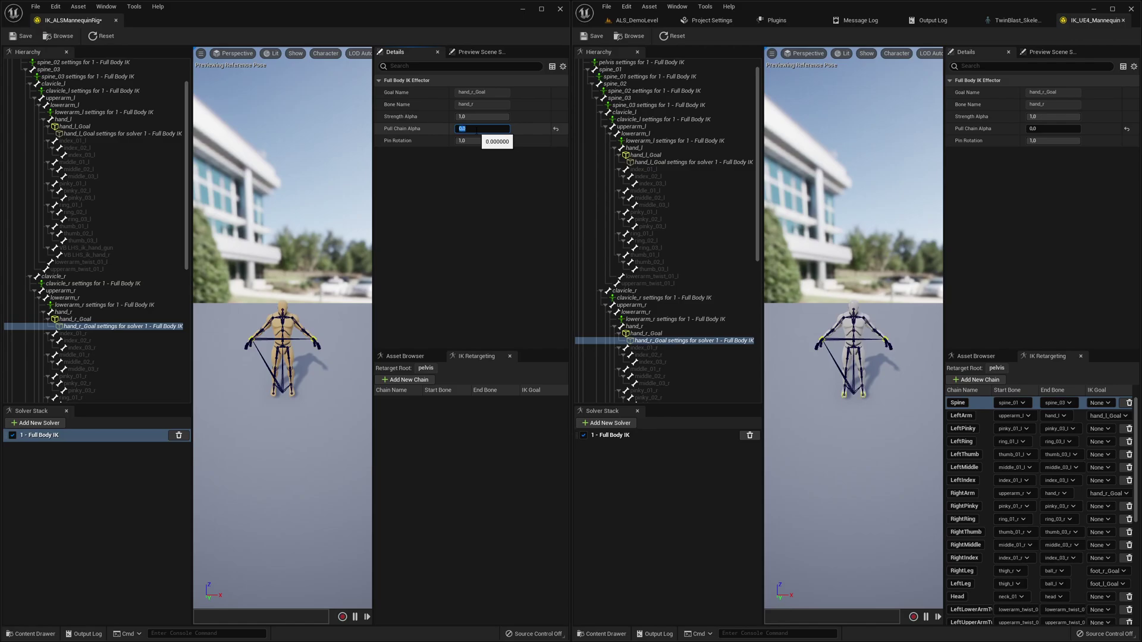
pyautogui.click(319, 183)
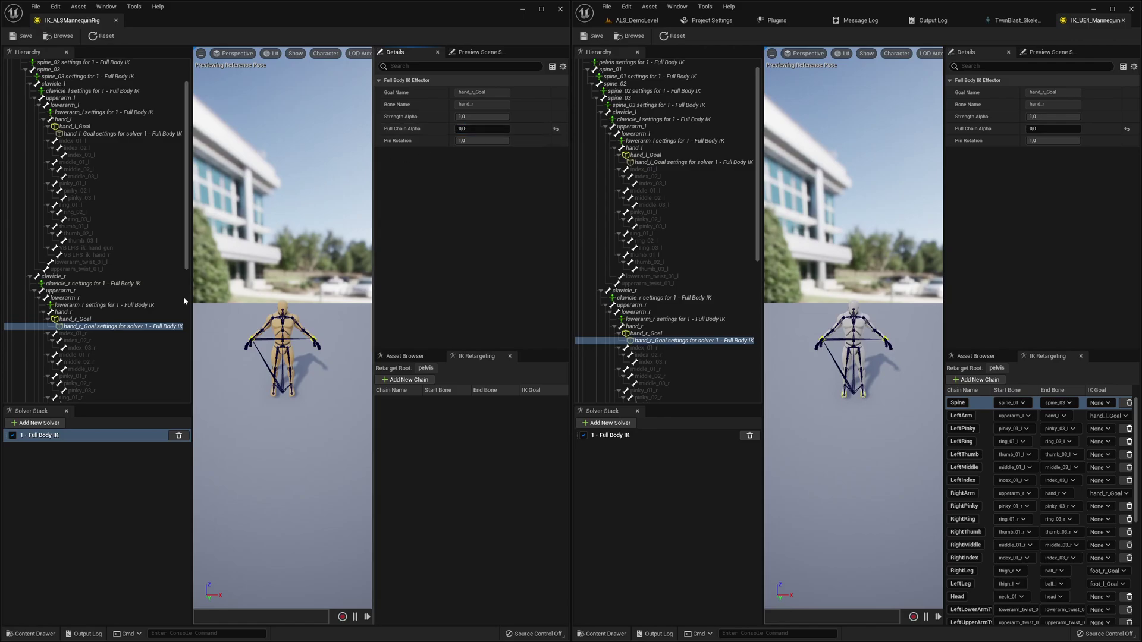
# - Add solver settings to the ALS rig's thigh_l and calf_l bones, as in the UE4 Mannequin rig
pyautogui.scroll(-4, 138, 320)
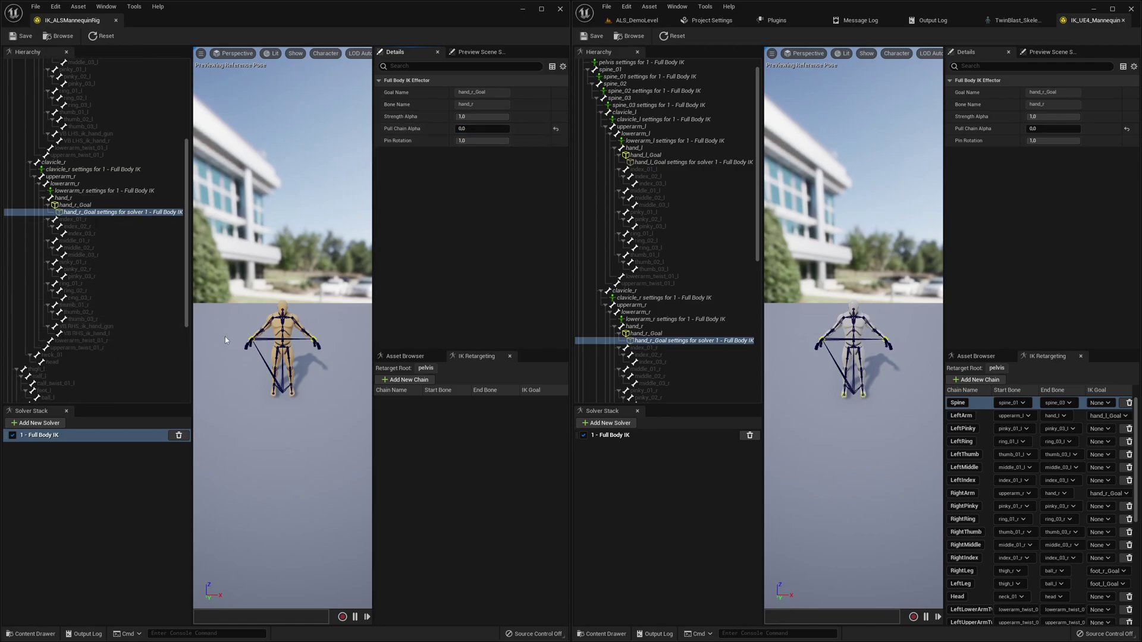
pyautogui.scroll(-3, 675, 291)
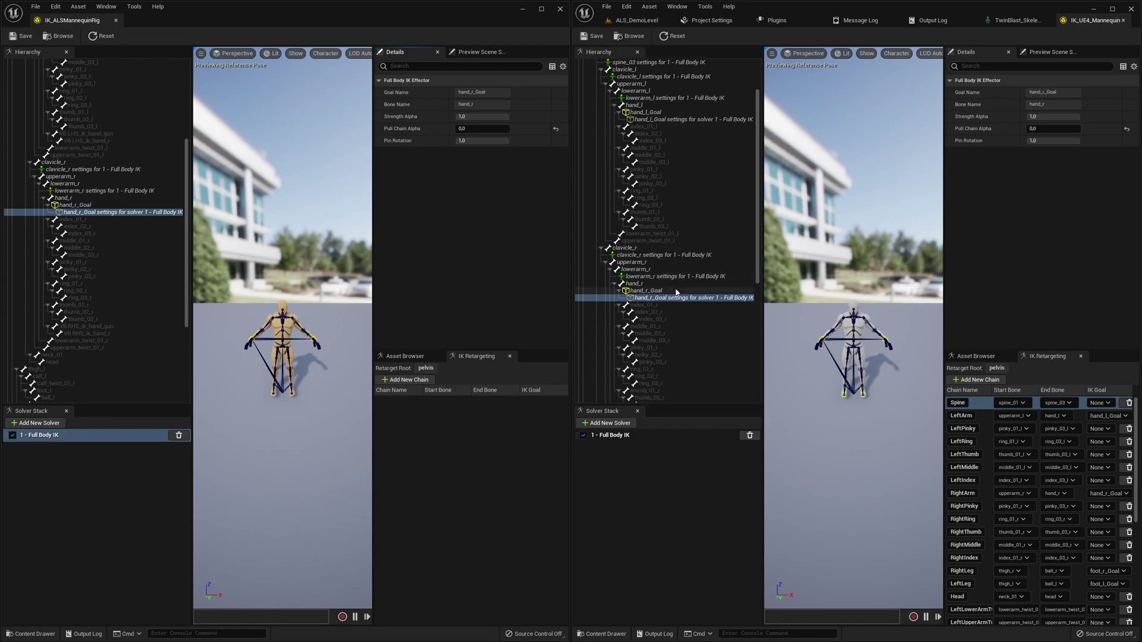
pyautogui.scroll(-6, 675, 290)
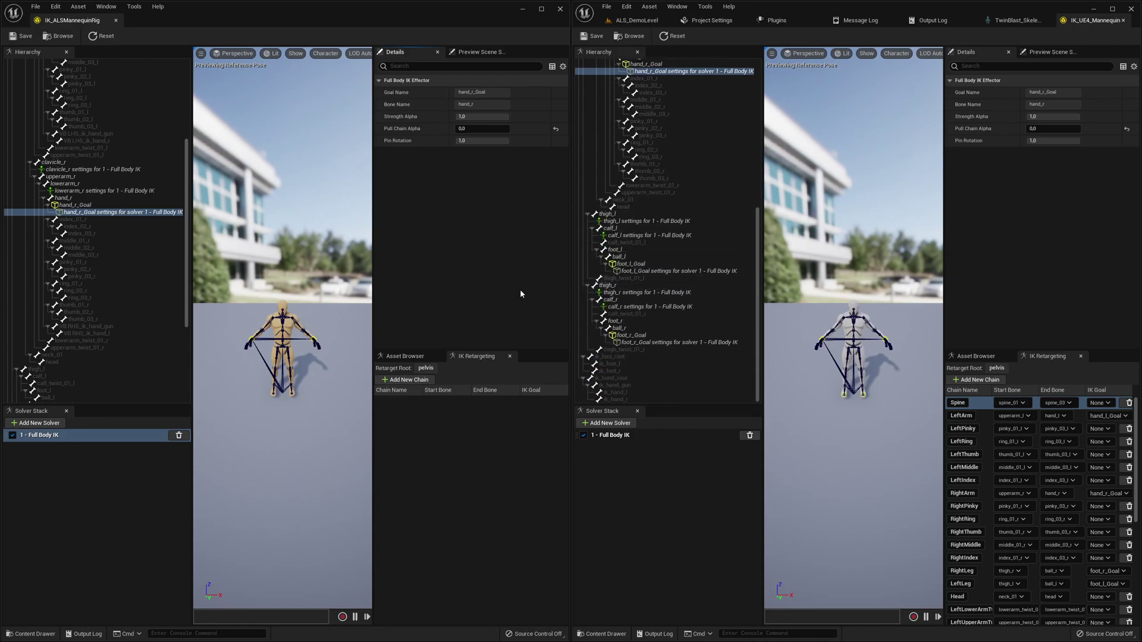
pyautogui.scroll(-5, 83, 333)
pyautogui.click(57, 222)
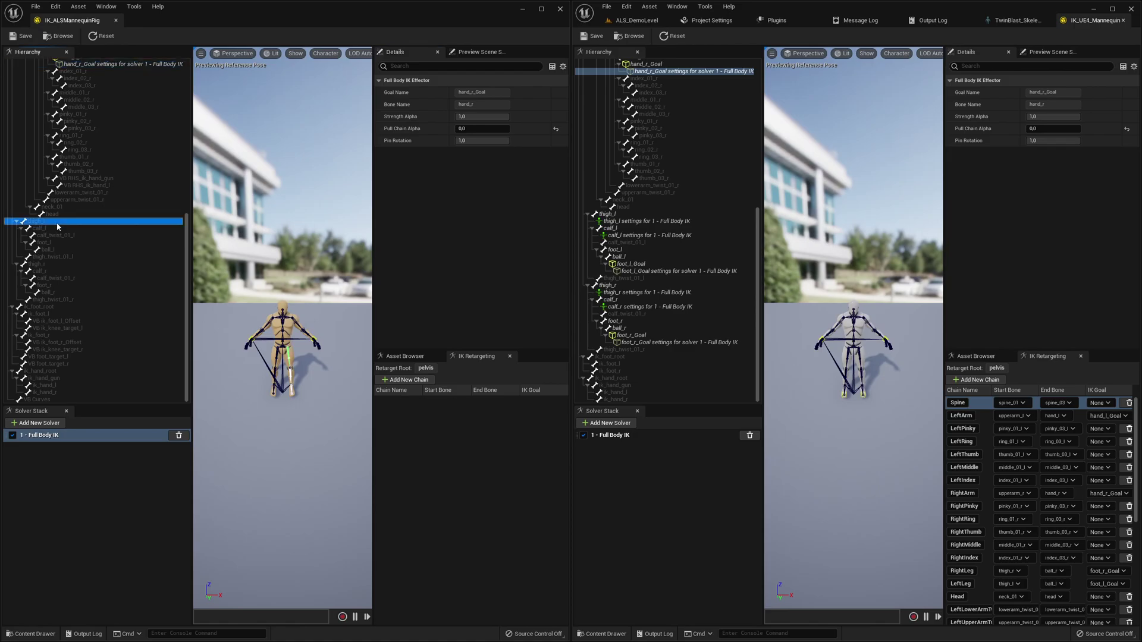
pyautogui.rightClick(57, 225)
pyautogui.click(77, 298)
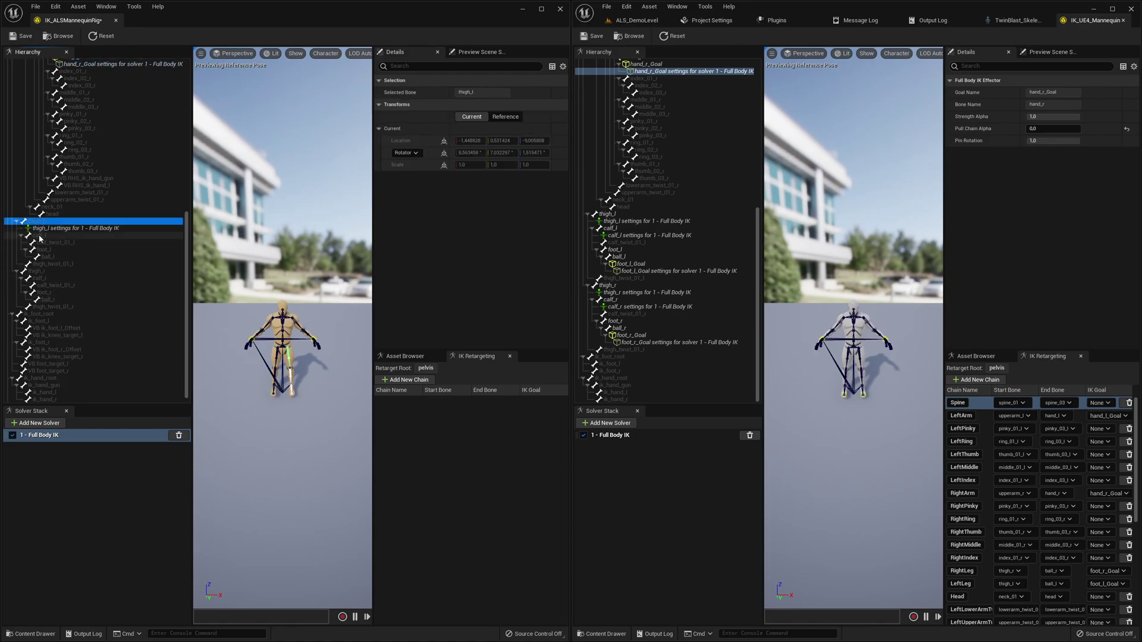
pyautogui.rightClick(40, 236)
pyautogui.click(63, 312)
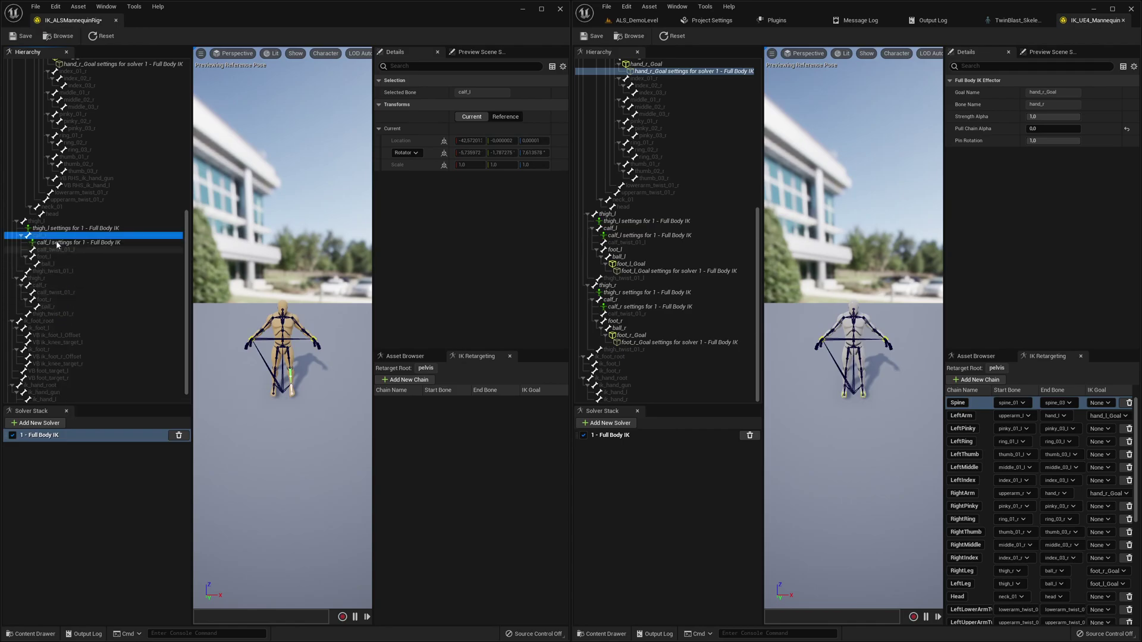
# - Enable Use Preferred Angles for the ALS rig's thigh_l settings and set the third preferred angle to the UE4 Mannequin rig's -90
pyautogui.click(76, 228)
pyautogui.click(628, 222)
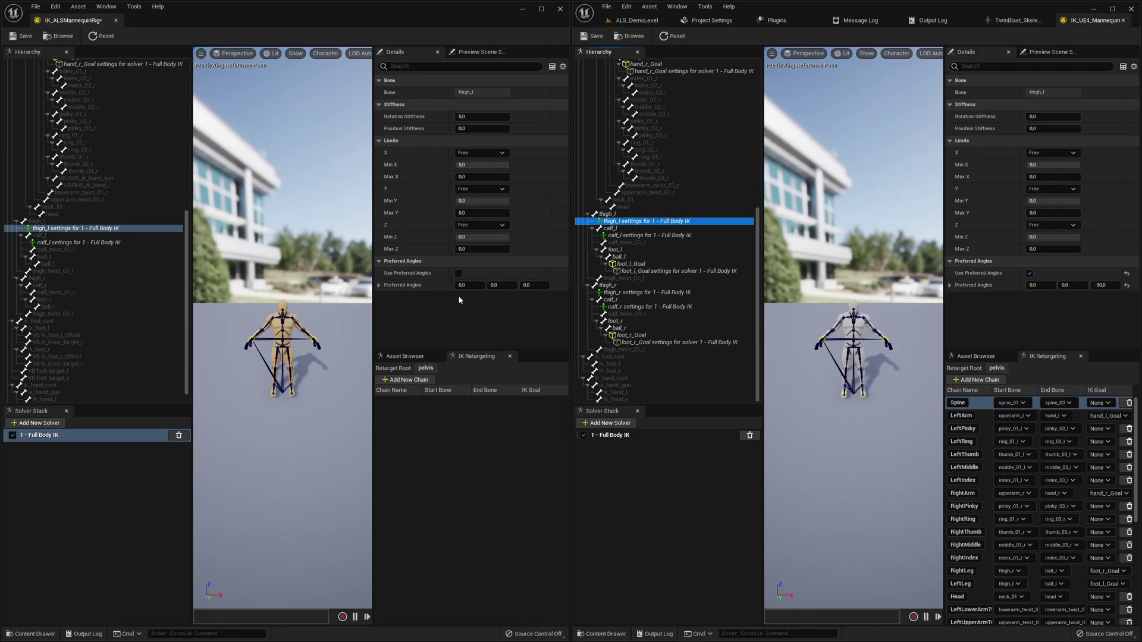
pyautogui.click(459, 274)
pyautogui.click(538, 286)
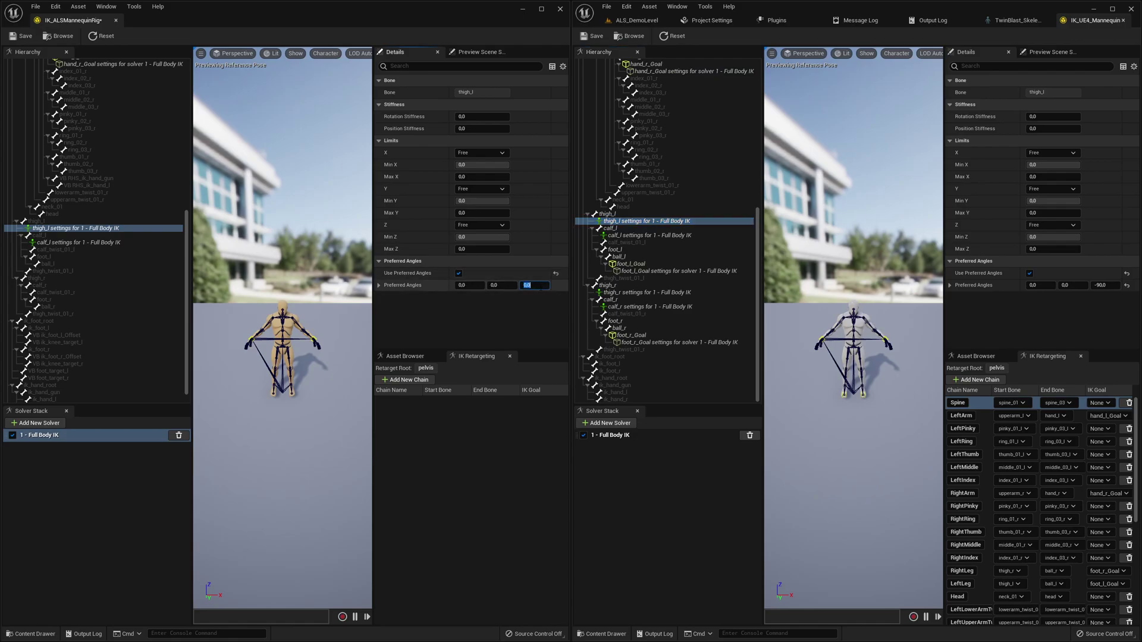
# - Enable Use Preferred Angles for the ALS rig's calf_l settings and set the third preferred angle to 90
pyautogui.click(89, 243)
pyautogui.click(622, 237)
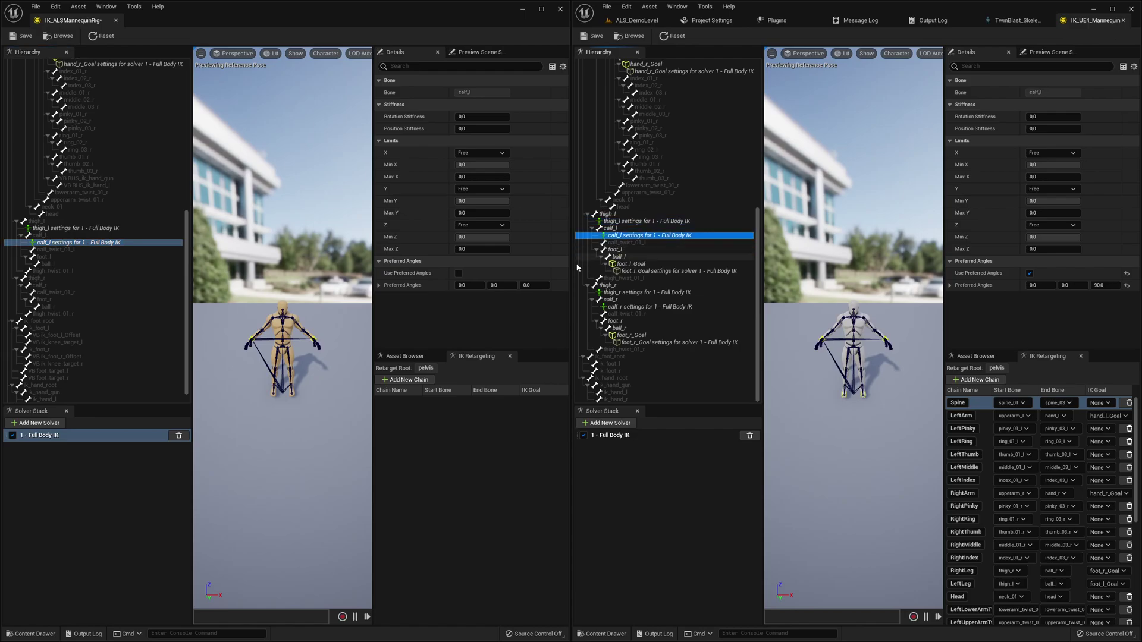
pyautogui.click(459, 273)
pyautogui.click(533, 285)
pyautogui.write('90')
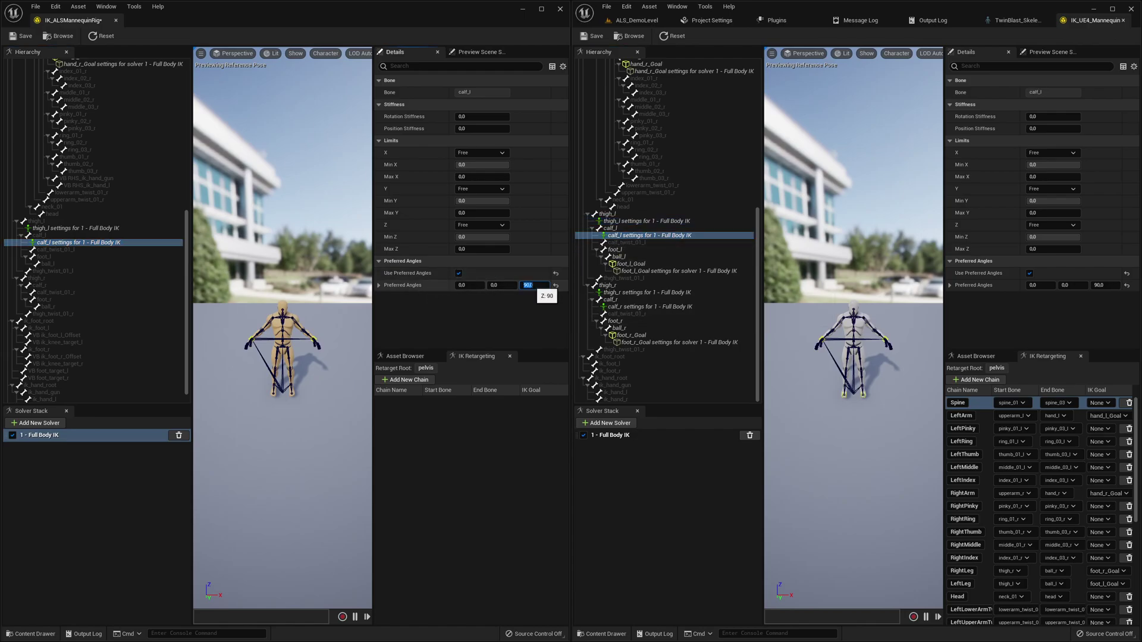
pyautogui.write('.')
pyautogui.press('Return')
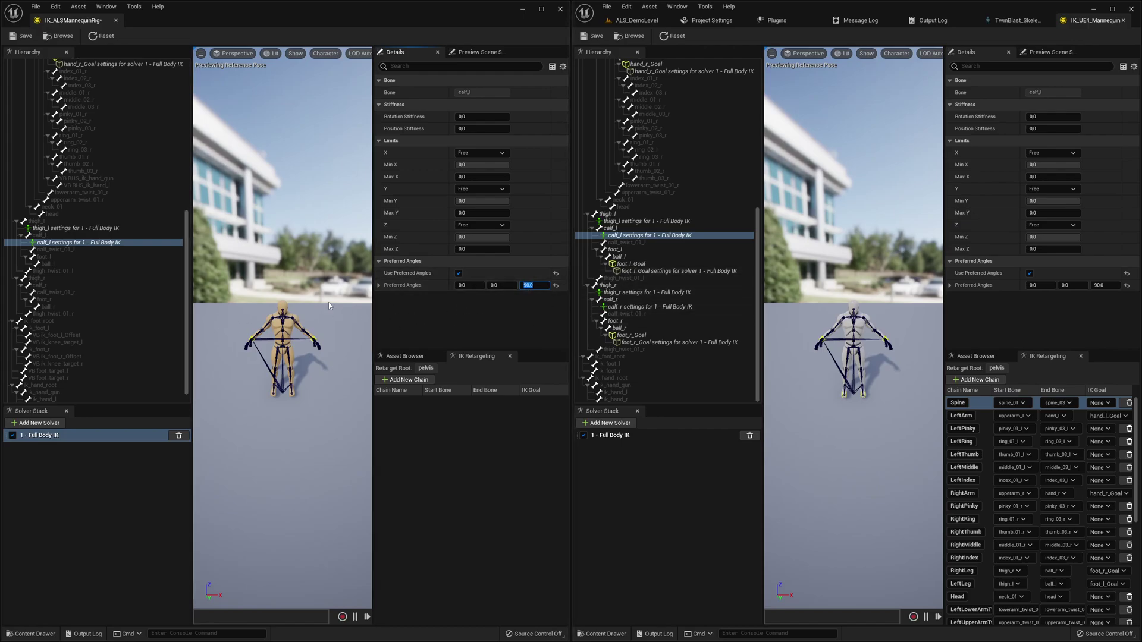
# - Create an IK goal on the ALS rig's ball_l bone, rename it foot_l_Goal and compare its solver settings with the UE4 Mannequin rig
pyautogui.click(74, 266)
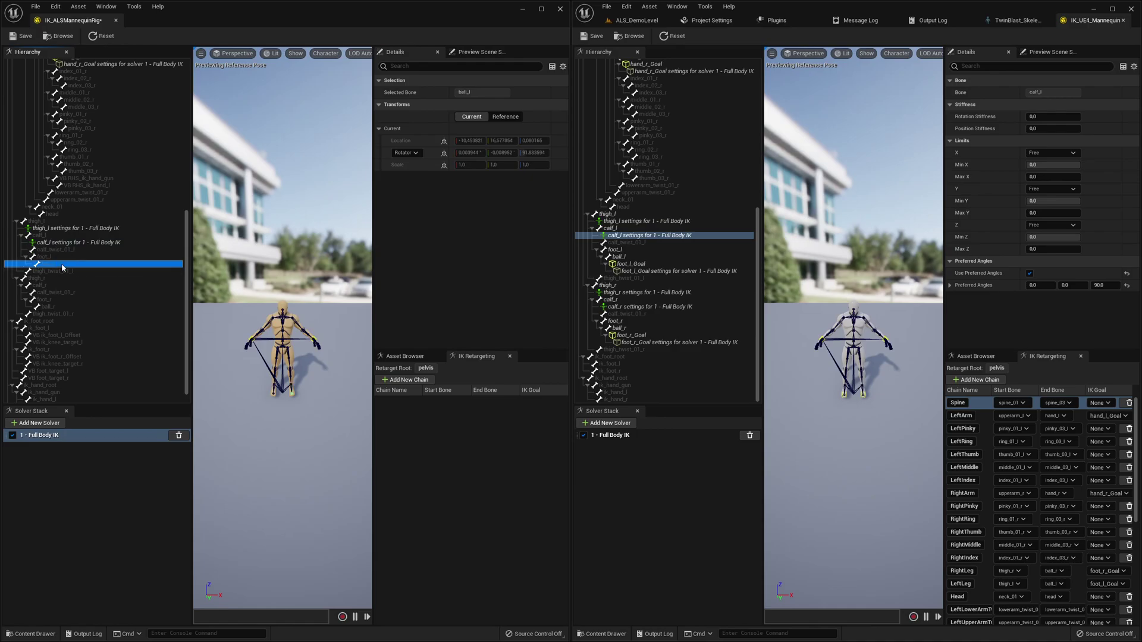
pyautogui.rightClick(62, 263)
pyautogui.click(82, 281)
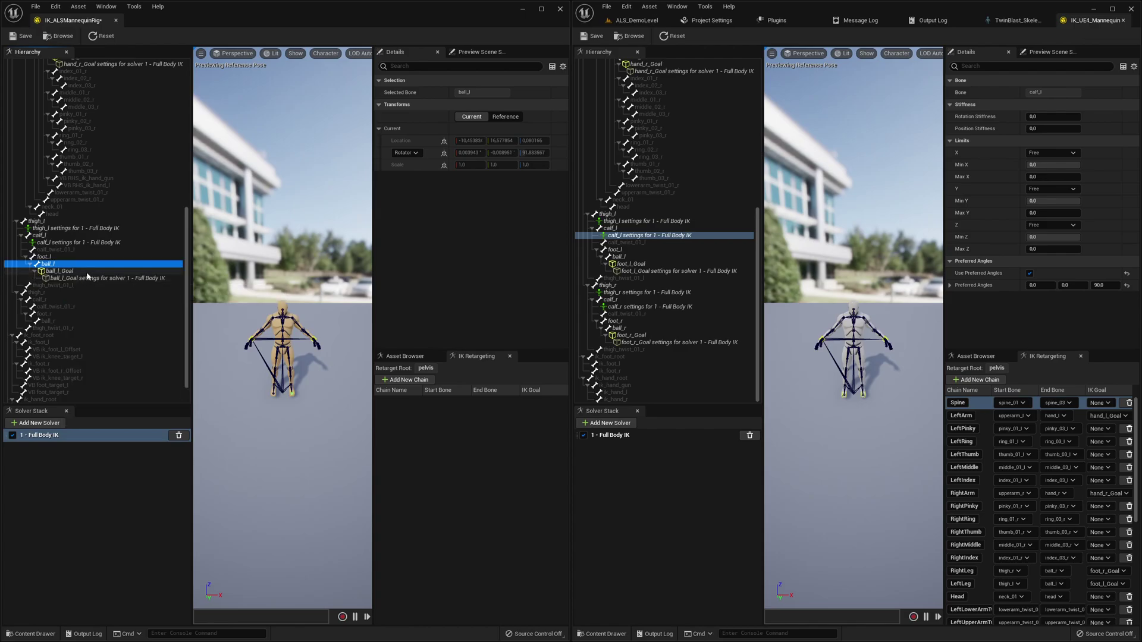
pyautogui.click(87, 274)
pyautogui.click(87, 273)
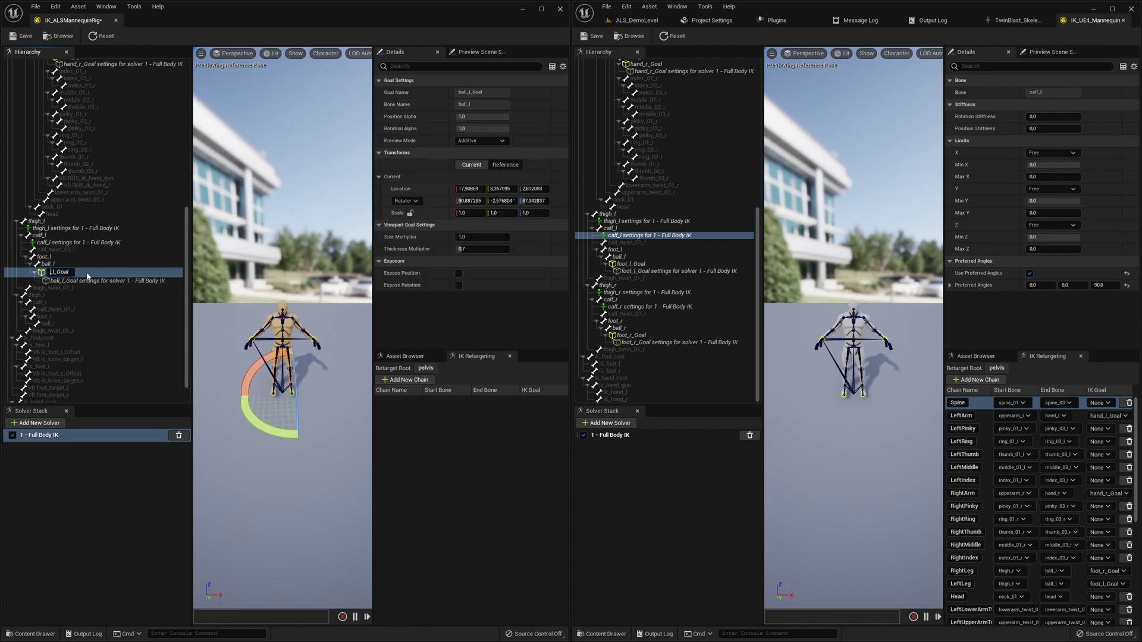
pyautogui.write('foot')
pyautogui.press('Return')
pyautogui.click(90, 278)
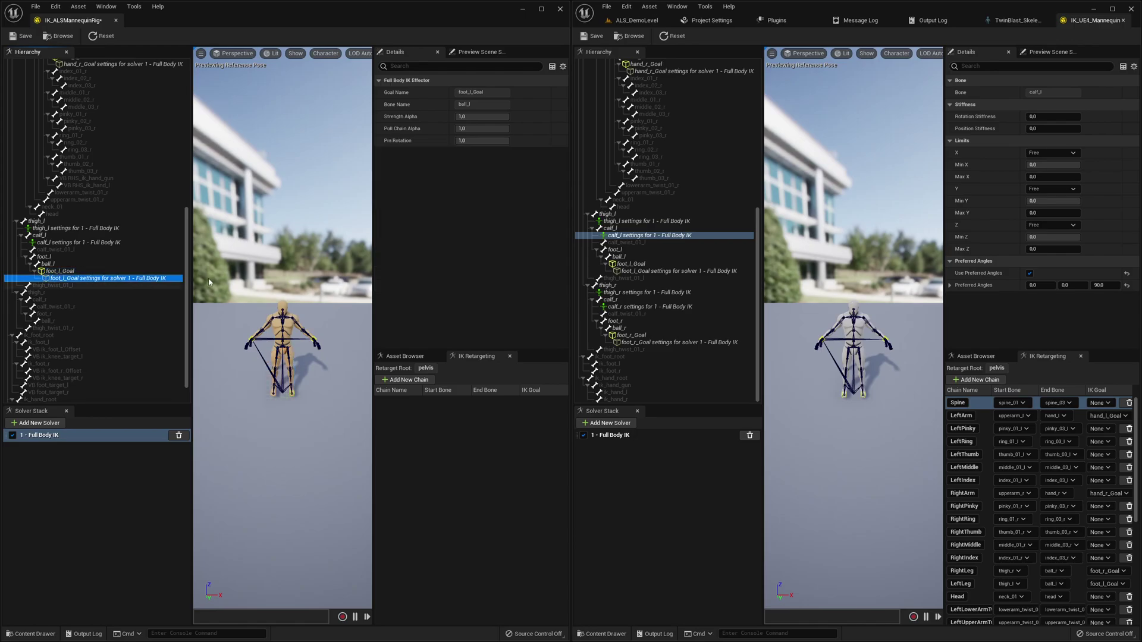
pyautogui.click(638, 271)
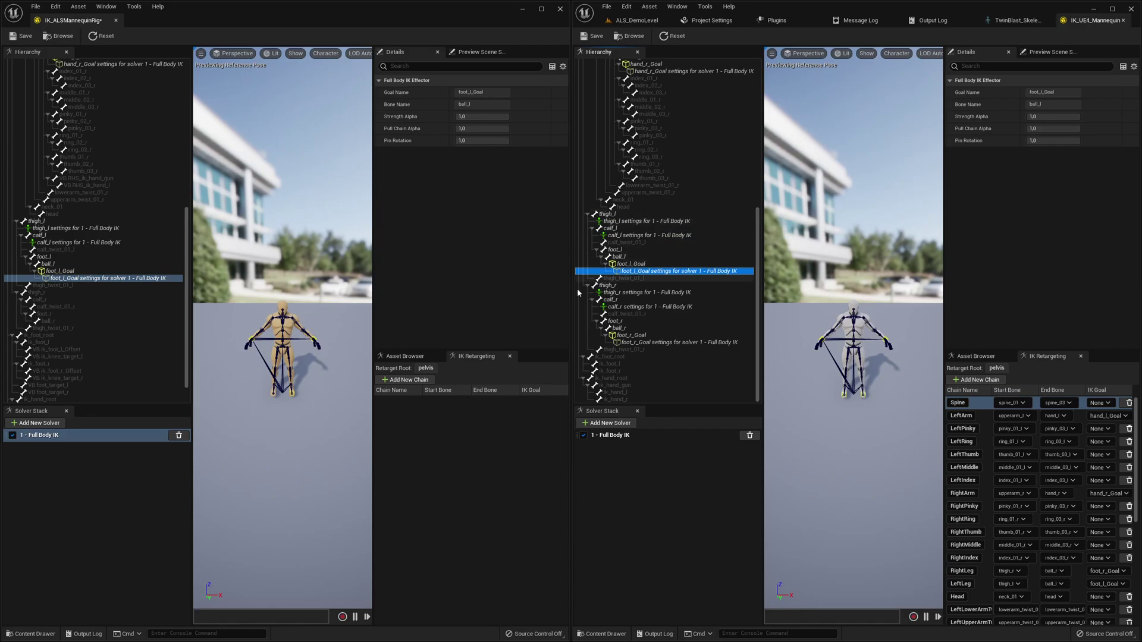
# - Add solver settings to the ALS rig's thigh_r and calf_r bones
pyautogui.rightClick(51, 295)
pyautogui.click(81, 369)
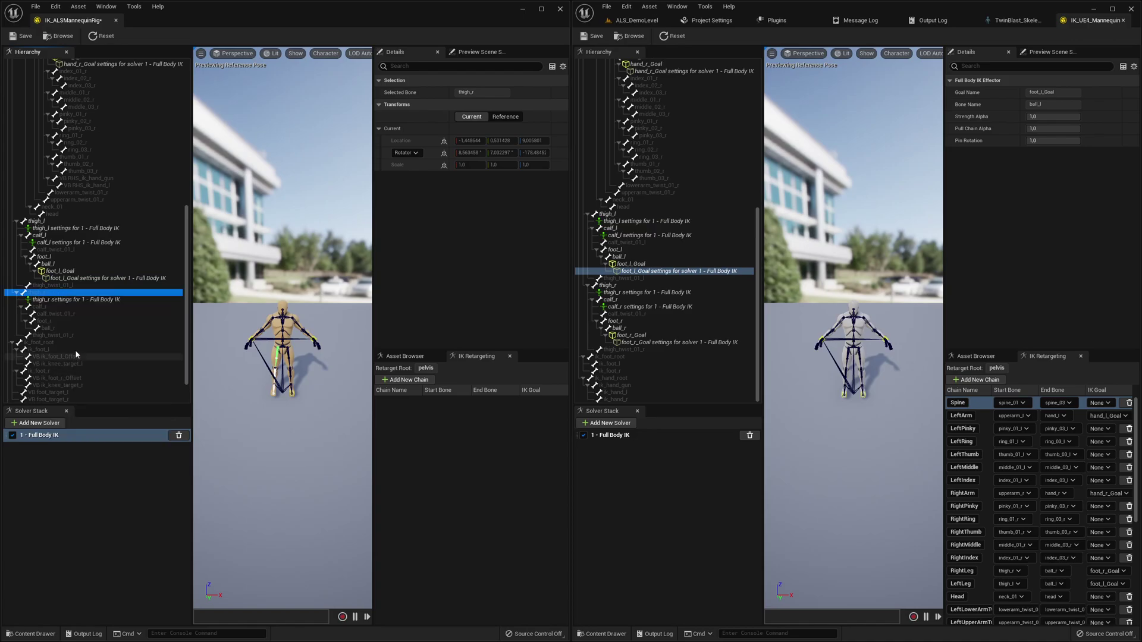
pyautogui.click(54, 308)
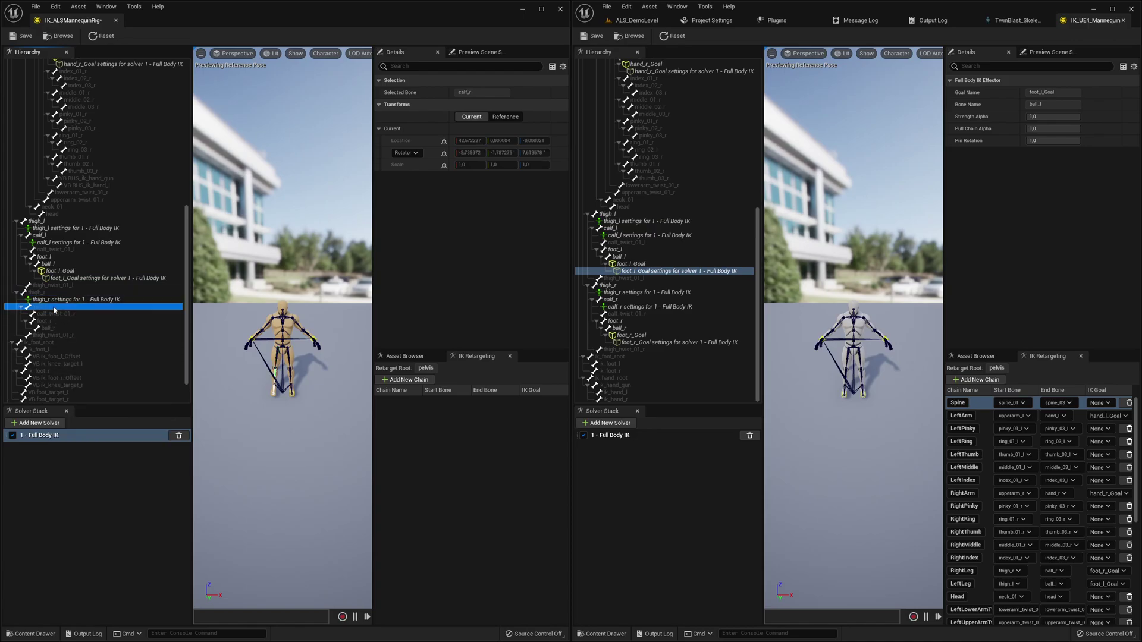
pyautogui.rightClick(53, 309)
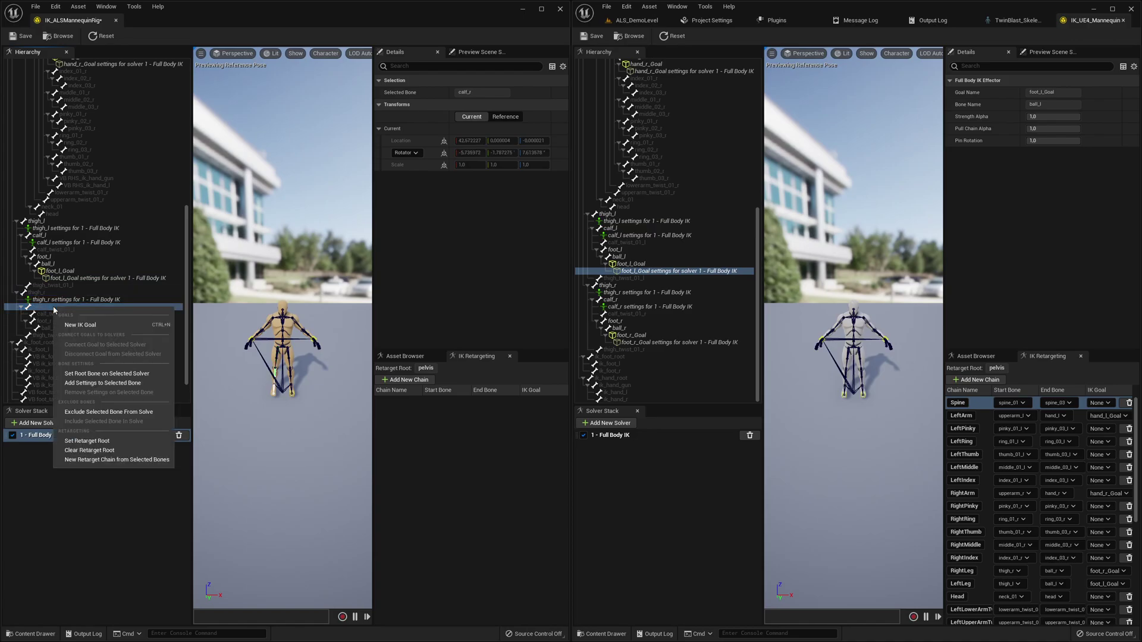
pyautogui.click(74, 383)
# - Enable Use Preferred Angles for the ALS rig's thigh_r settings and set the third preferred angle to -90, matching the UE4 Mannequin rig
pyautogui.click(84, 300)
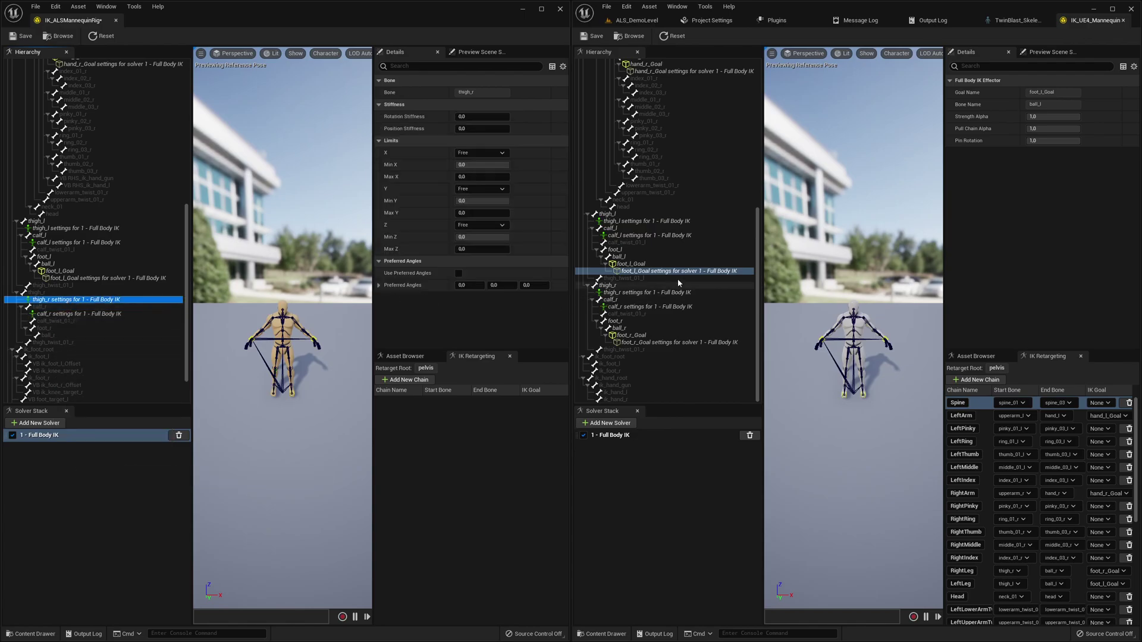
pyautogui.click(648, 293)
pyautogui.click(458, 273)
pyautogui.click(536, 286)
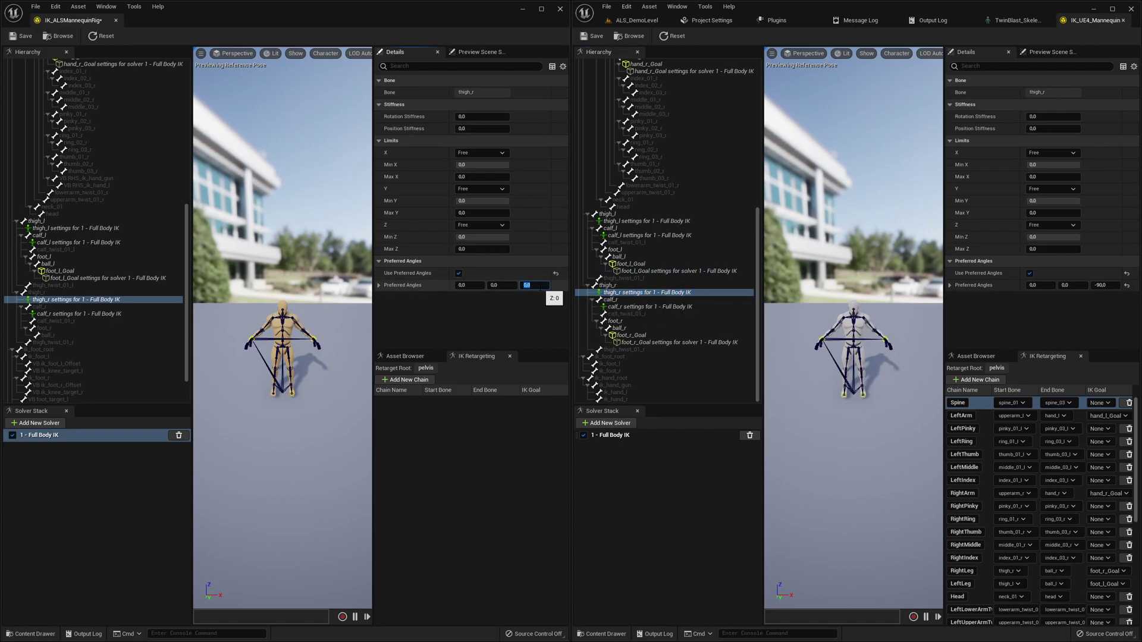
pyautogui.write('-90')
pyautogui.press('Return')
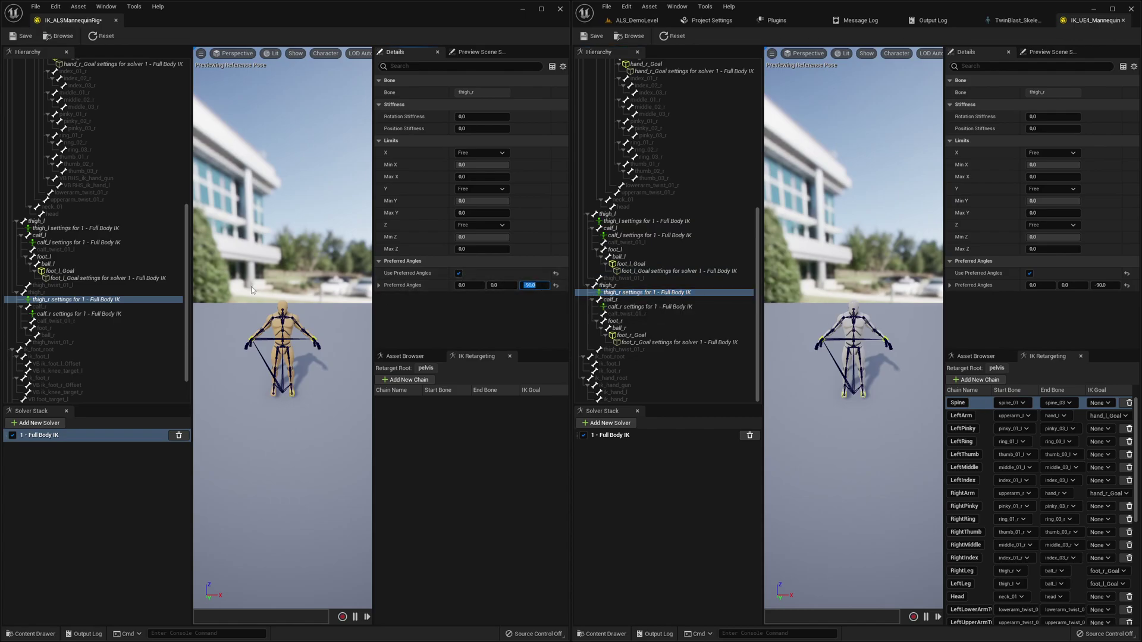
# - Enable Use Preferred Angles for the ALS rig's calf_r settings and set the third preferred angle to the UE4 Mannequin rig's 90
pyautogui.click(118, 315)
pyautogui.click(648, 307)
pyautogui.hotkey('ctrl', 'v')
pyautogui.click(528, 285)
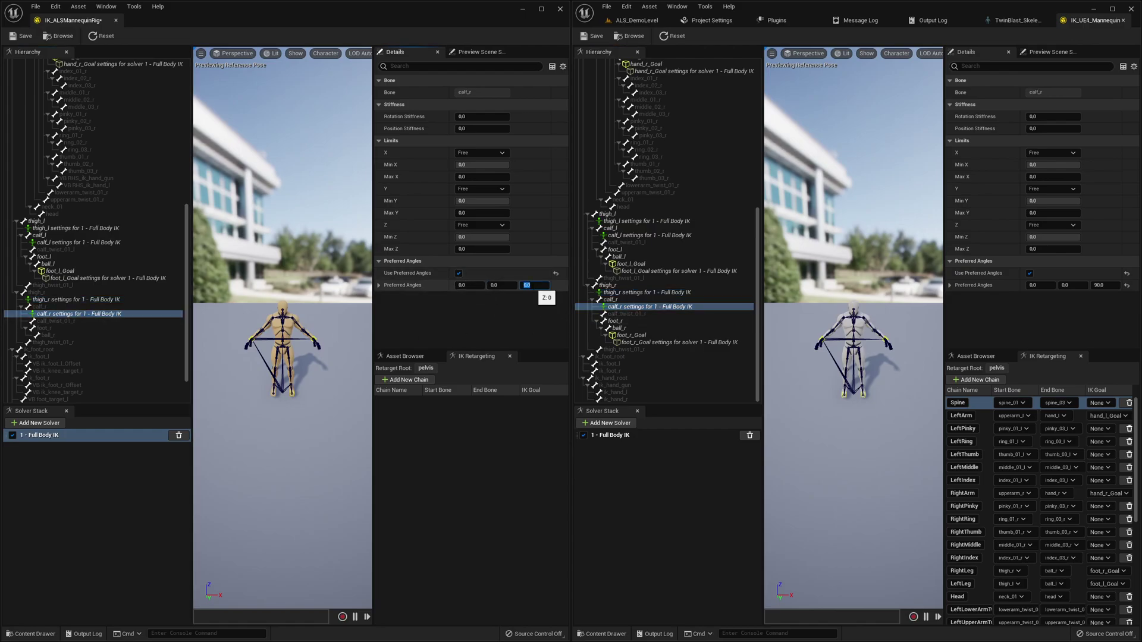
# - Create an IK goal on the ALS rig's ball_r bone and compare its solver settings with the UE4 Mannequin rig's foot_r_Goal
pyautogui.click(79, 335)
pyautogui.rightClick(79, 337)
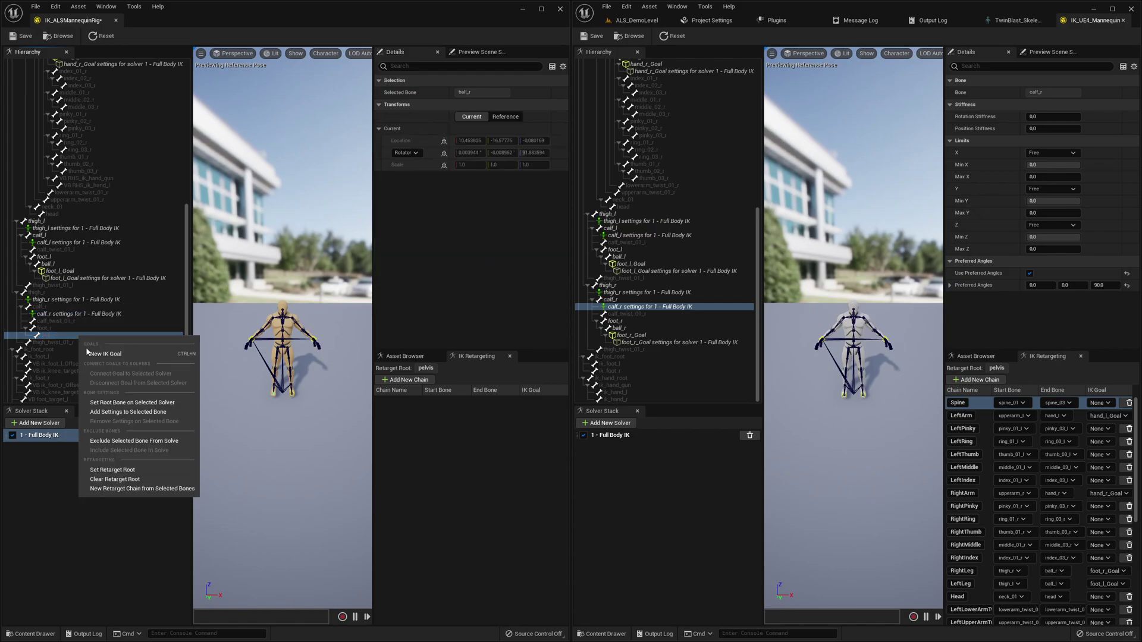
pyautogui.click(95, 354)
pyautogui.click(95, 350)
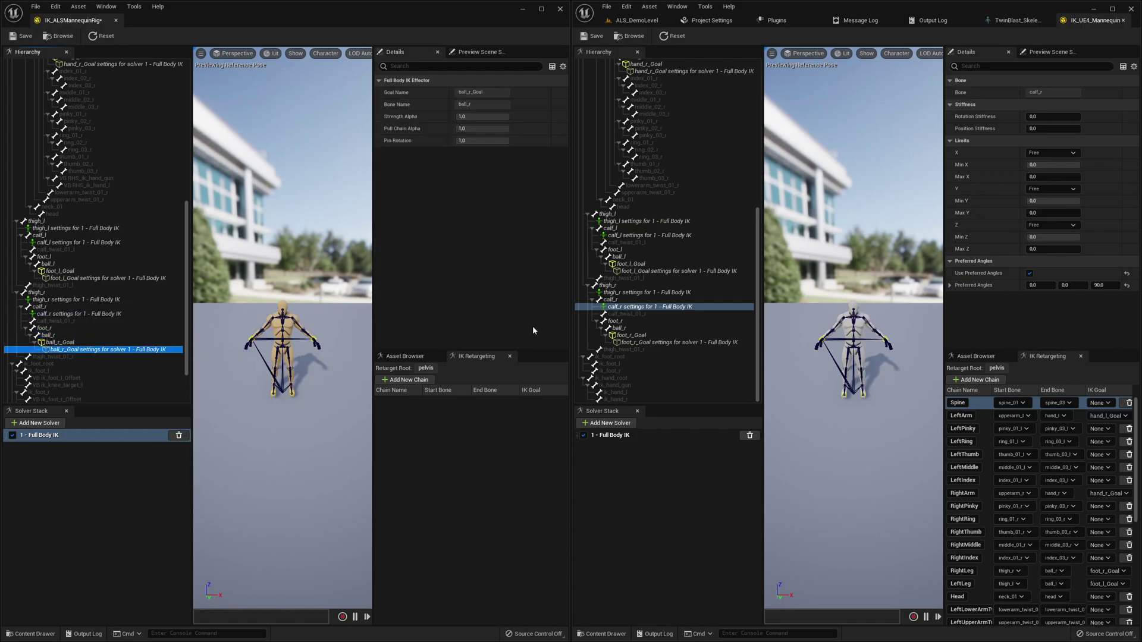
pyautogui.click(649, 343)
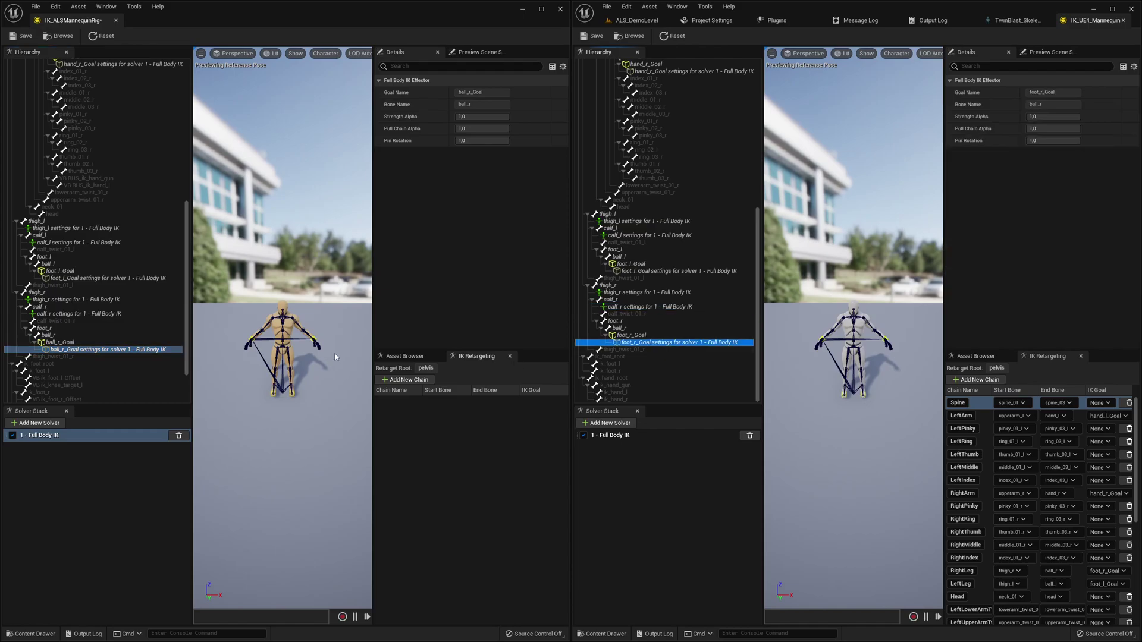
# - Rename the IK goal under the ALS rig's ball_r bone to foot_r_Goal
pyautogui.click(160, 354)
pyautogui.press('Home')
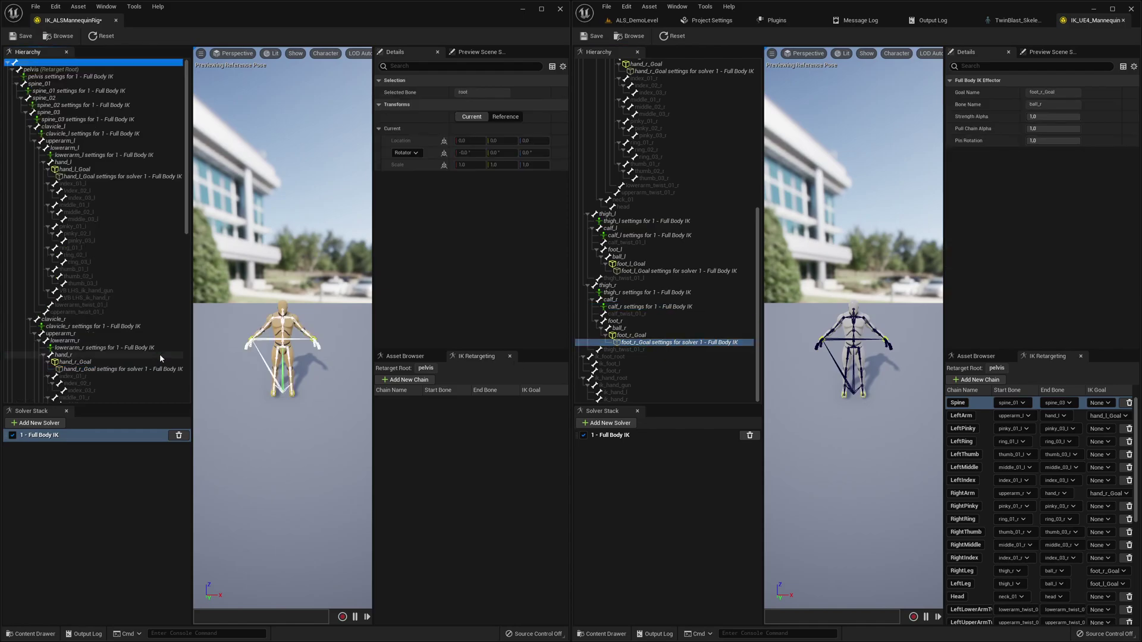
pyautogui.scroll(-10, 169, 351)
pyautogui.click(110, 293)
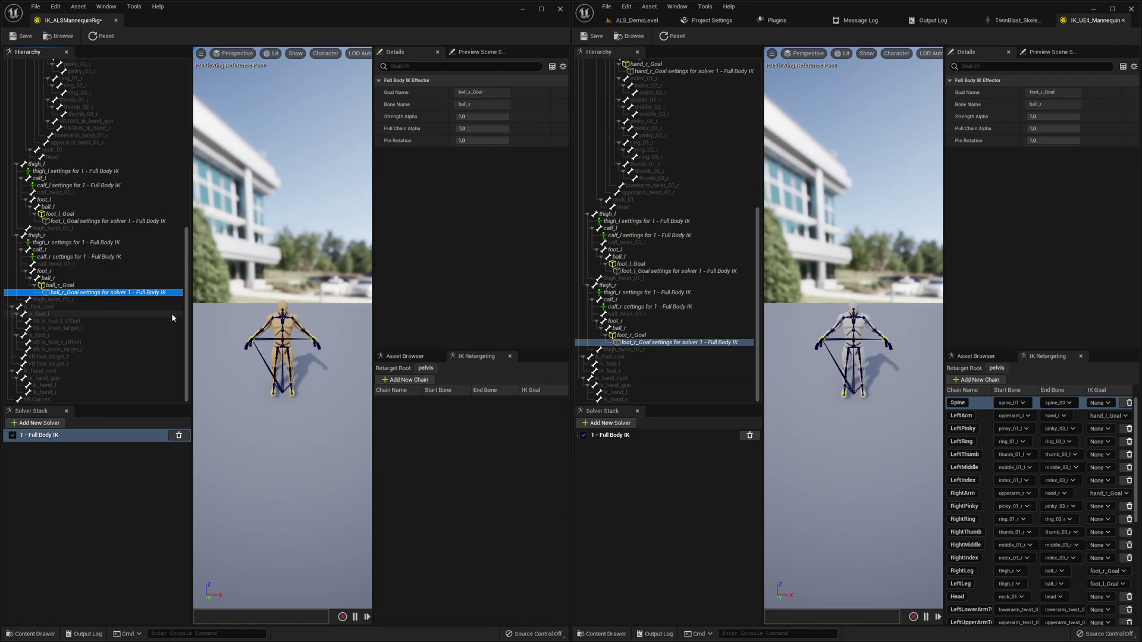
pyautogui.press('Up')
pyautogui.press('F2')
pyautogui.write('fot')
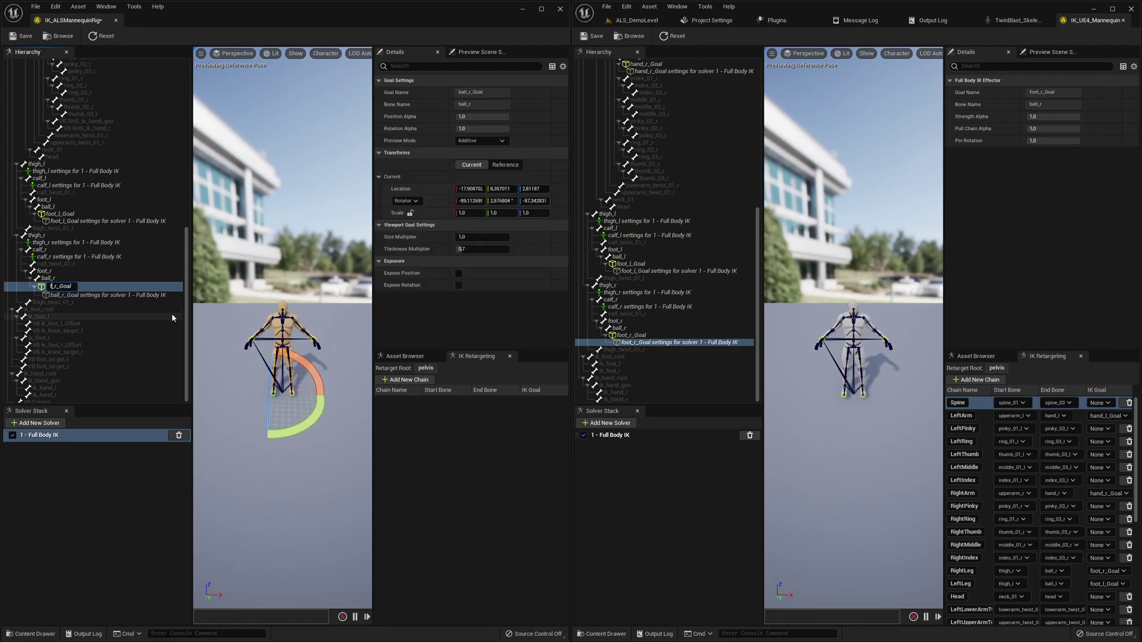
pyautogui.press('Return')
pyautogui.press('F2')
pyautogui.write('oot')
pyautogui.press('Return')
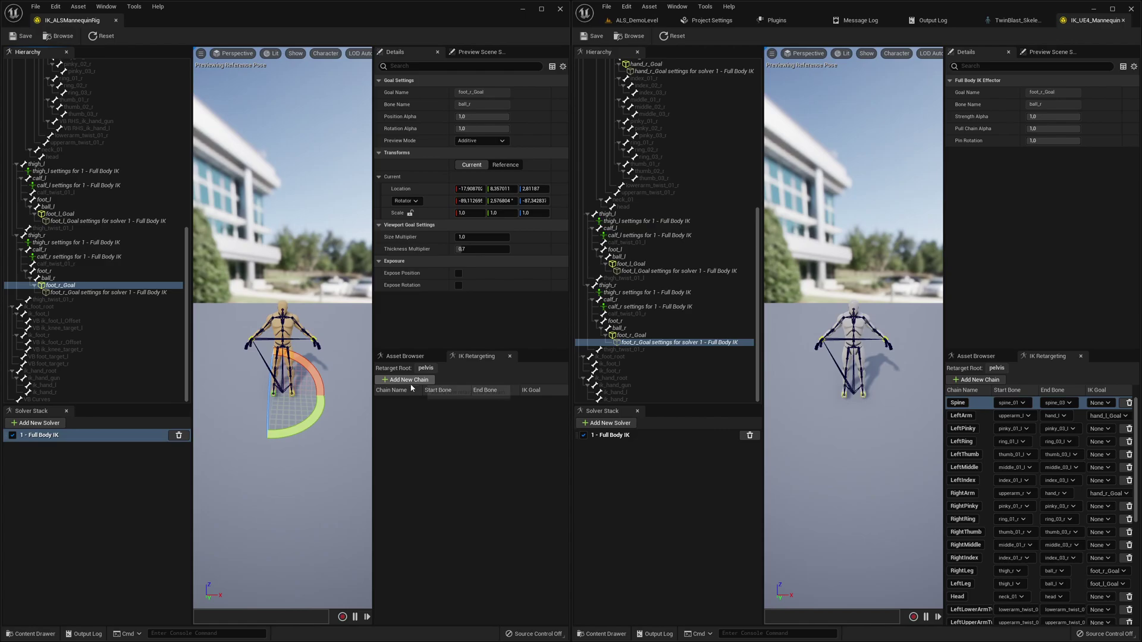
# - Review the UE4 Mannequin rig's retarget chains and run the Dump IKChains scripted action on the IK_UE4_Mannequin asset
pyautogui.scroll(-5, 1001, 491)
pyautogui.scroll(-1, 1001, 492)
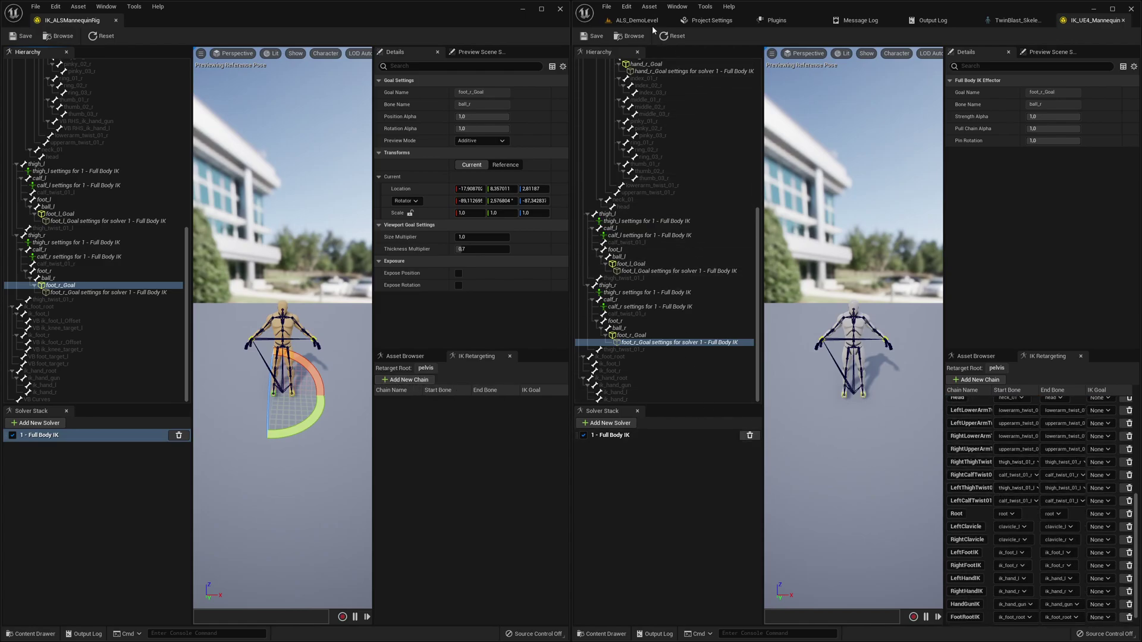
pyautogui.click(634, 20)
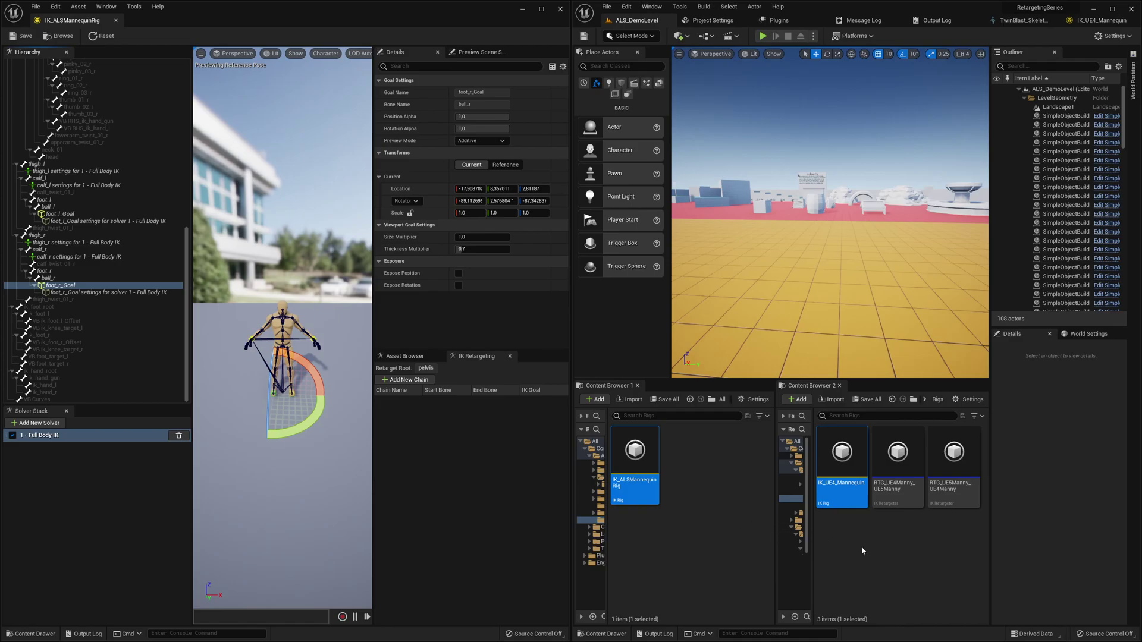
pyautogui.rightClick(850, 443)
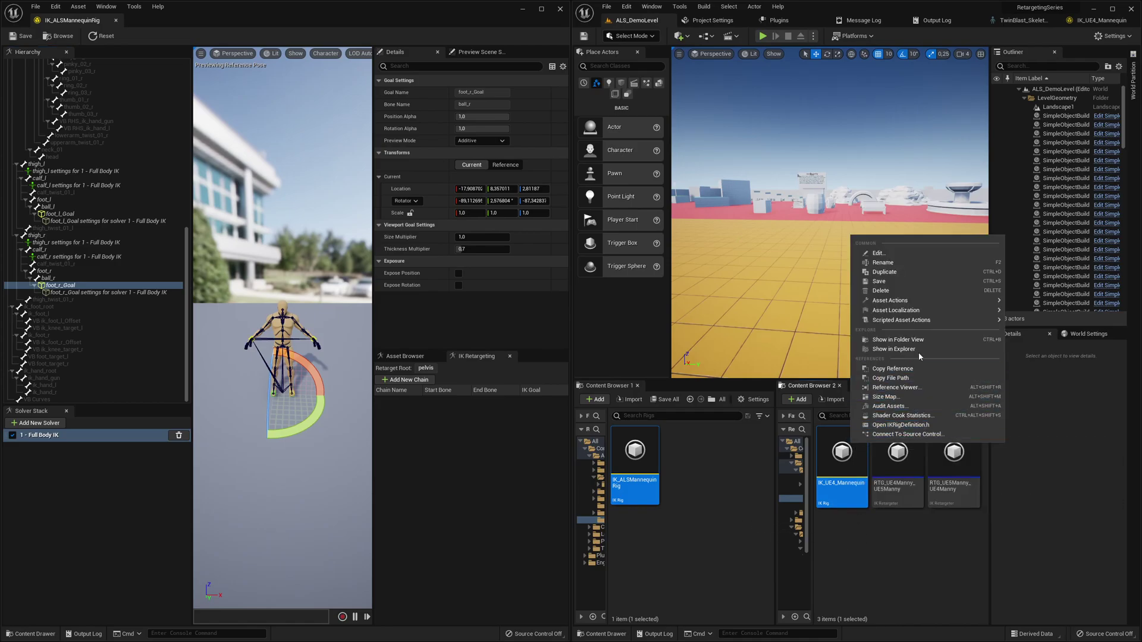
pyautogui.moveTo(974, 323)
pyautogui.moveTo(1035, 325)
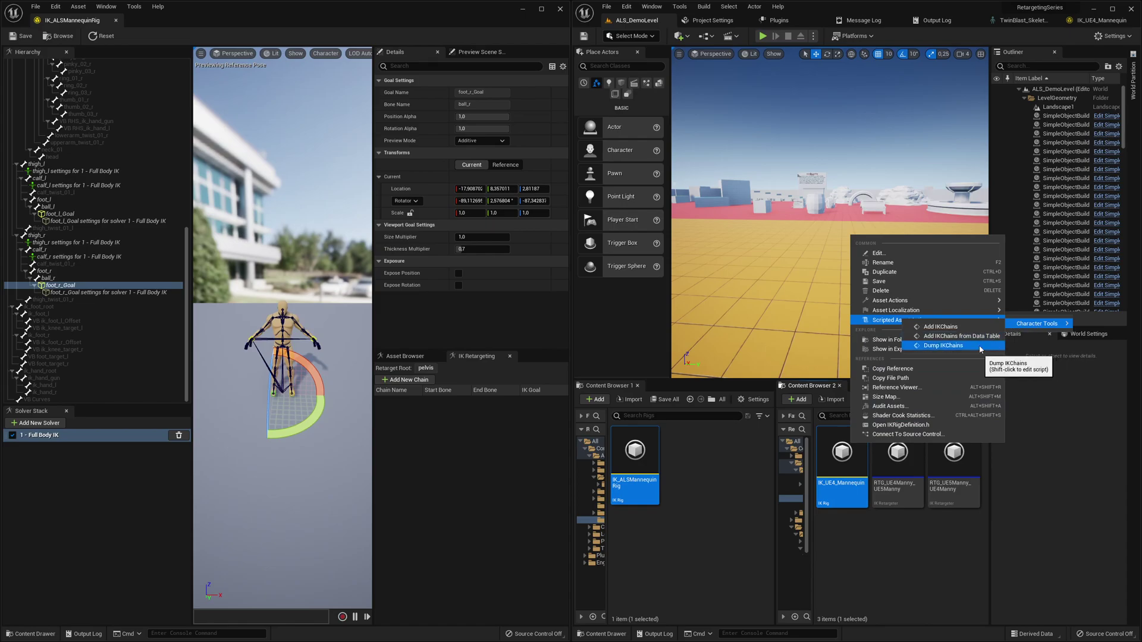
pyautogui.click(944, 346)
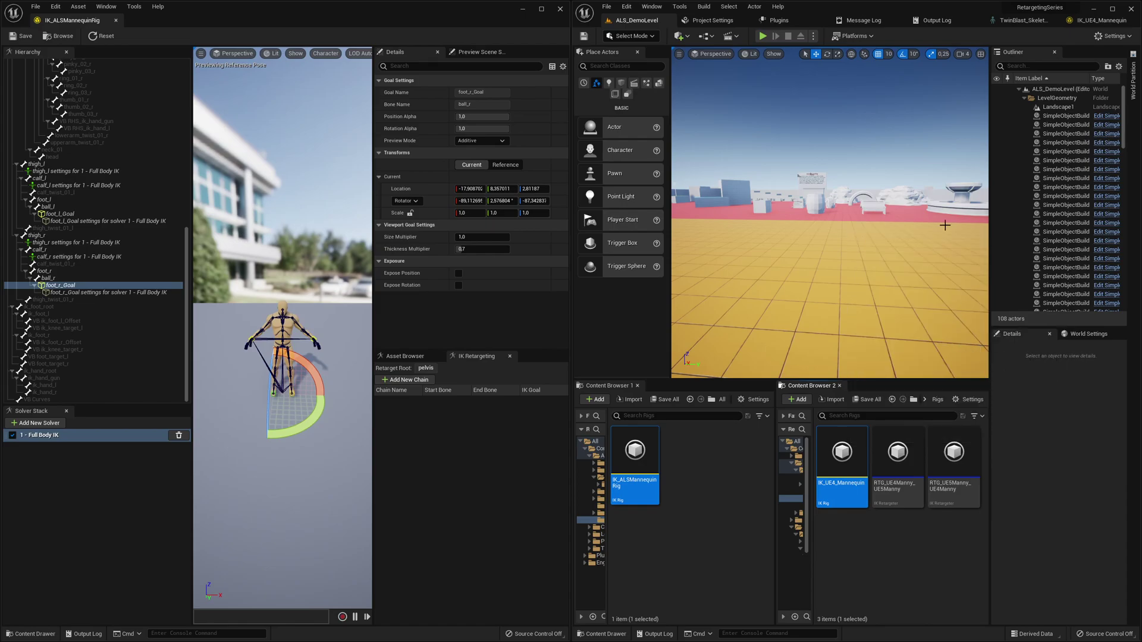
# - Inspect the dumped IK chain text at the end of the output log and clear the log
pyautogui.click(864, 20)
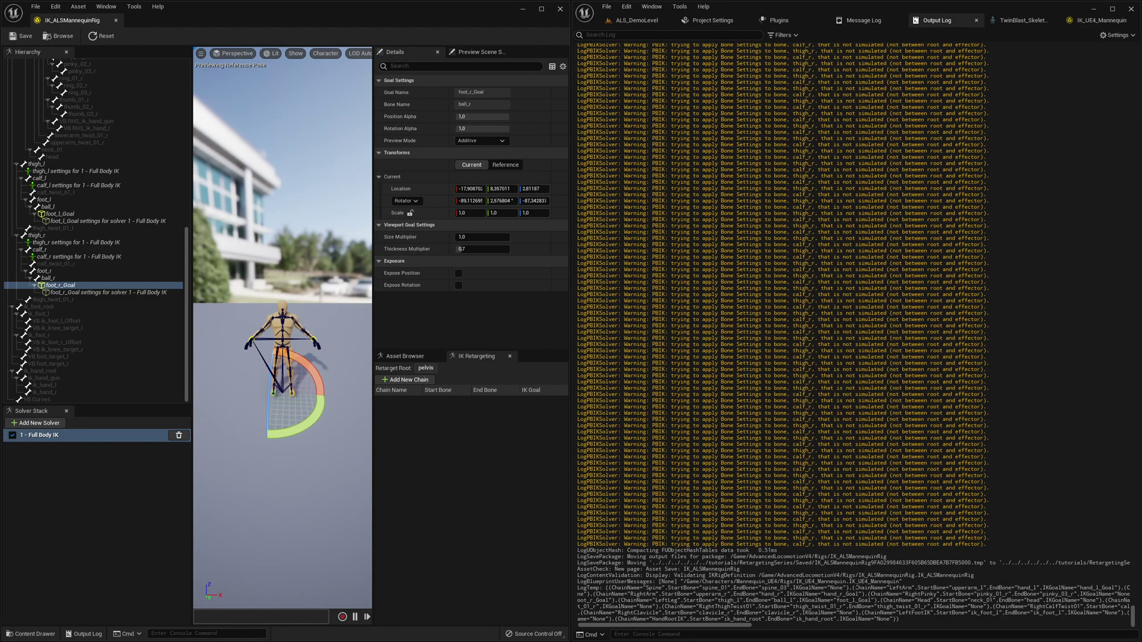
pyautogui.moveTo(916, 621); pyautogui.dragTo(824, 596)
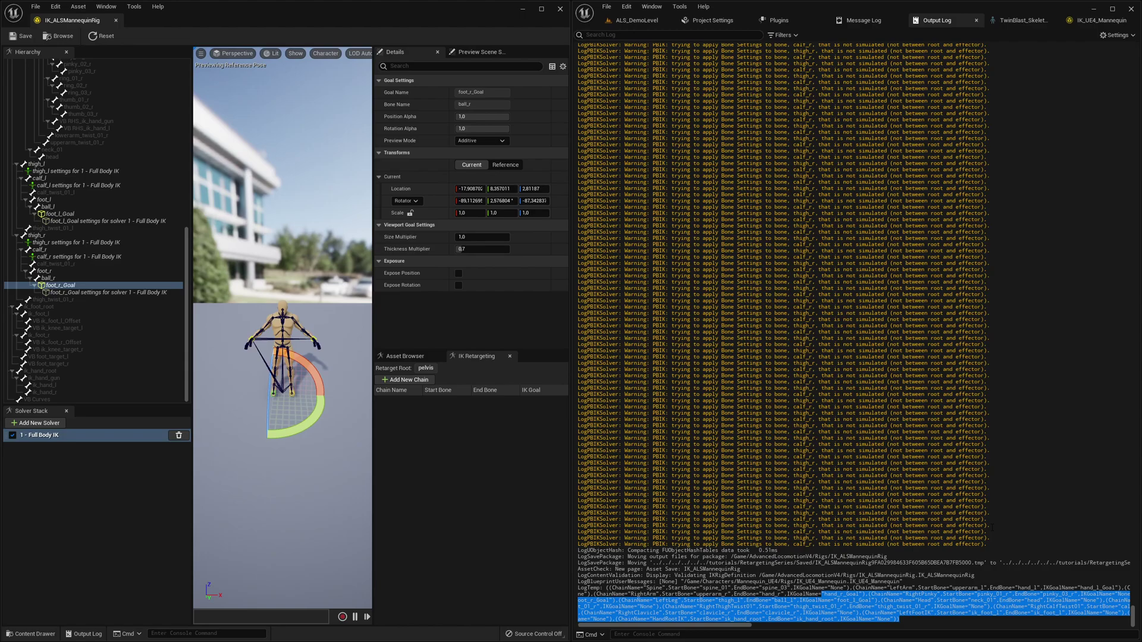
pyautogui.moveTo(992, 528); pyautogui.dragTo(822, 162)
pyautogui.scroll(10, 821, 162)
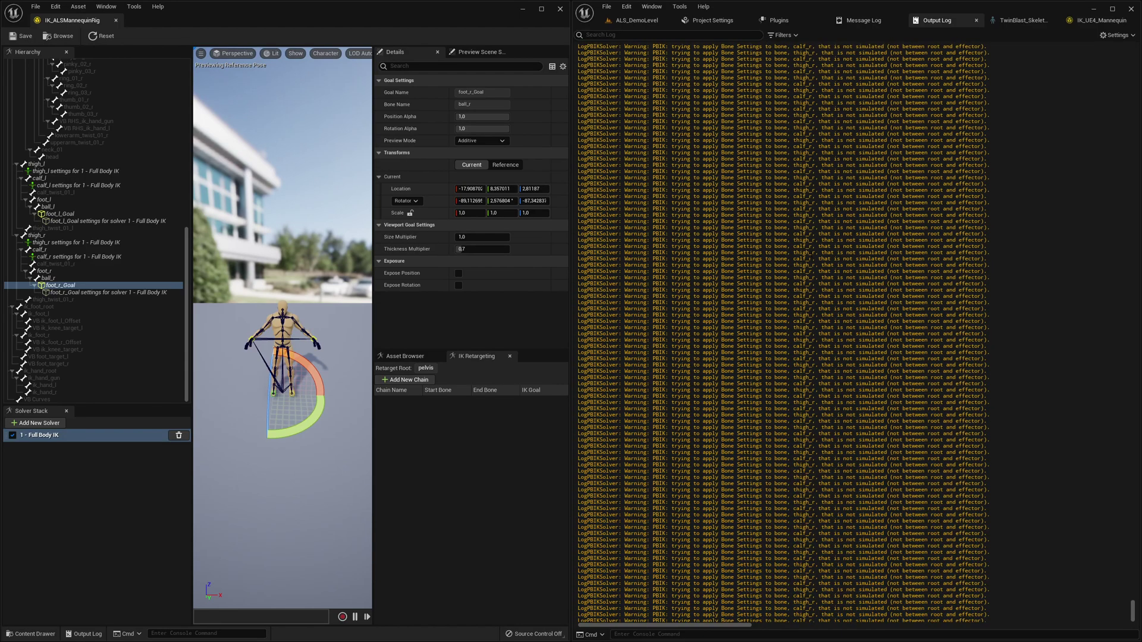
pyautogui.rightClick(802, 172)
pyautogui.click(820, 187)
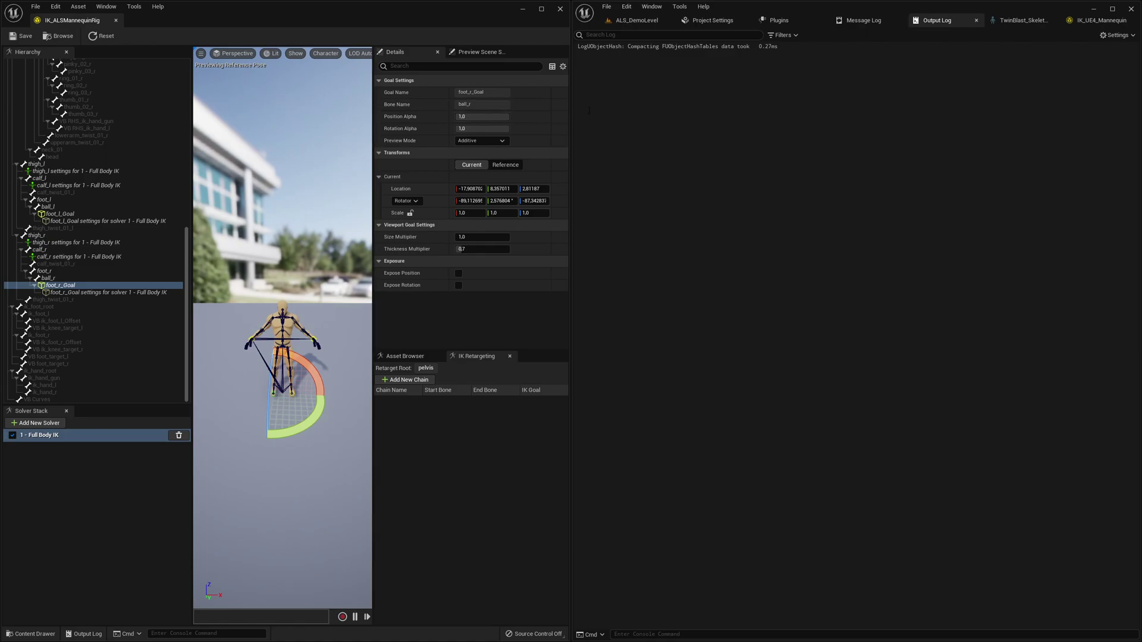
# - Return to ALS_DemoLevel, widen the folder tree of Content Browser 2 and show the root Content folder
pyautogui.click(636, 21)
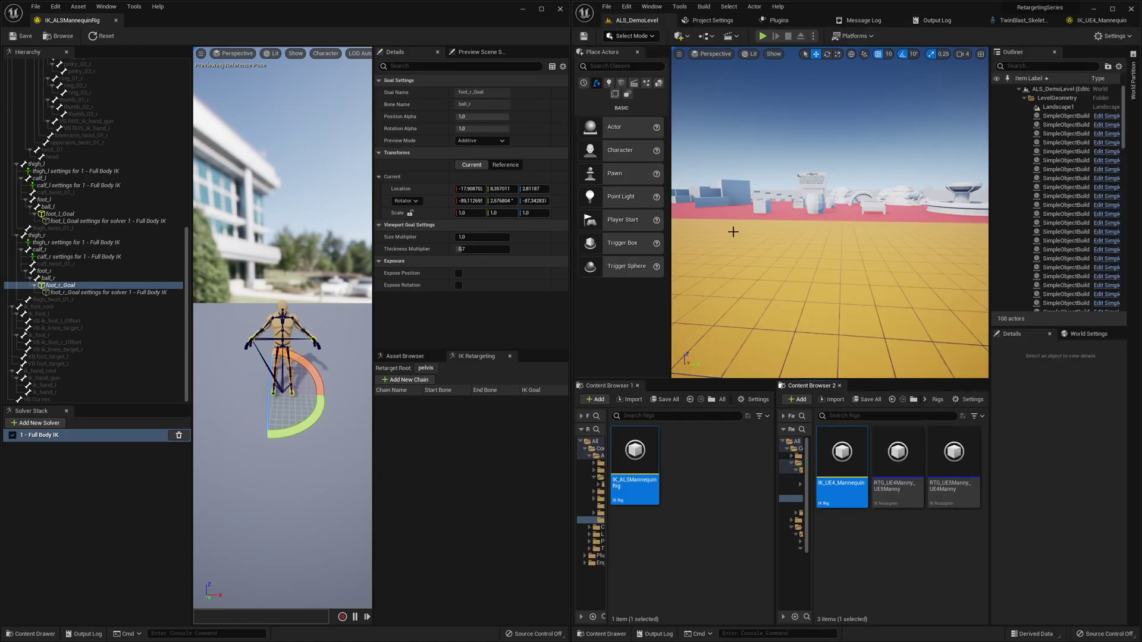
pyautogui.click(713, 486)
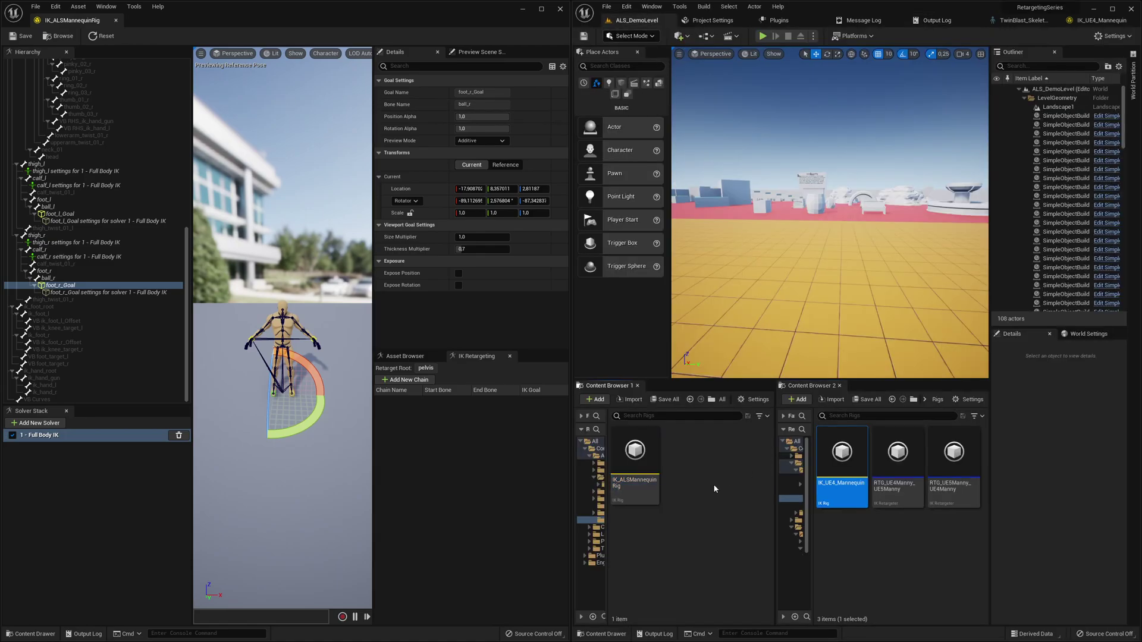
pyautogui.click(842, 533)
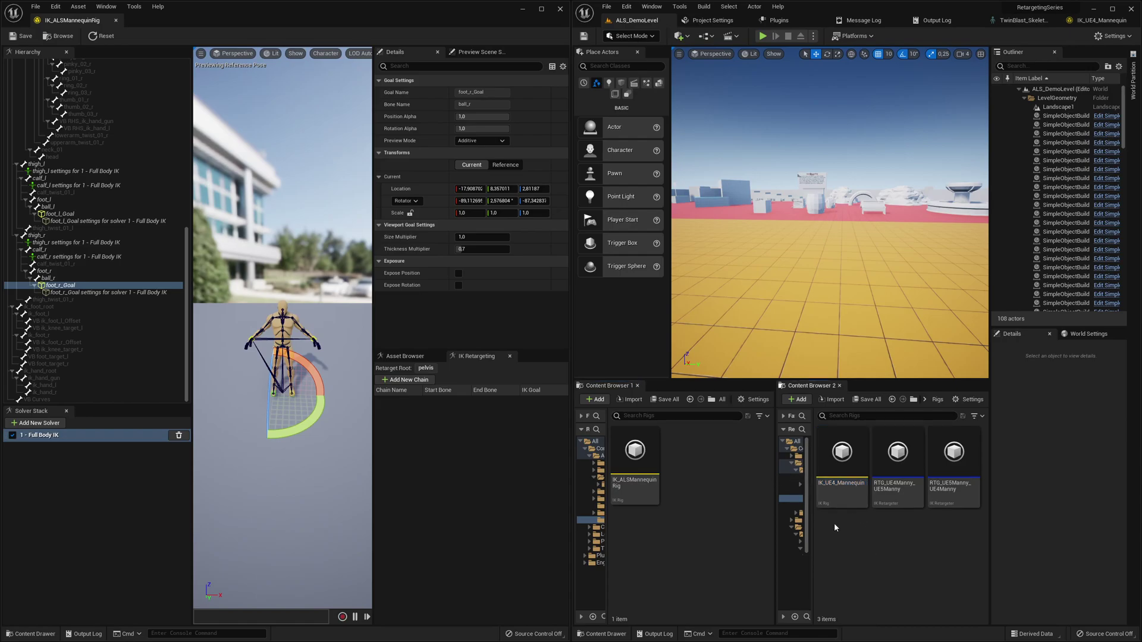
pyautogui.moveTo(813, 450); pyautogui.dragTo(869, 451)
pyautogui.click(809, 449)
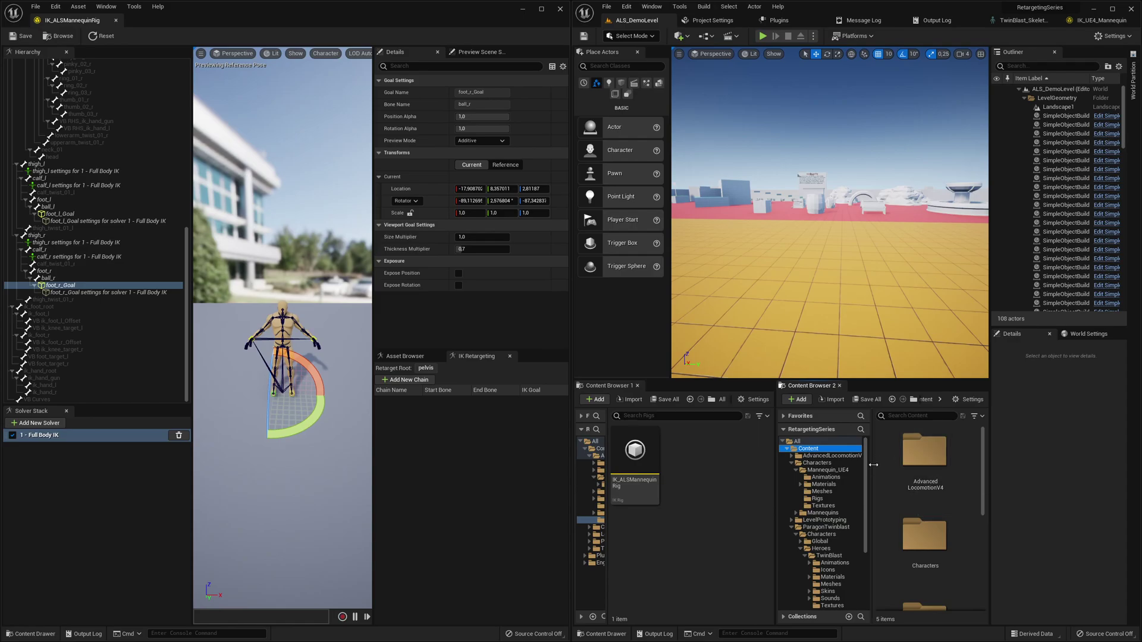
# - Maximize the main editor window, close the IK rig and TwinBlast_Skeleton editors and return to ALS_DemoLevel
pyautogui.click(1113, 10)
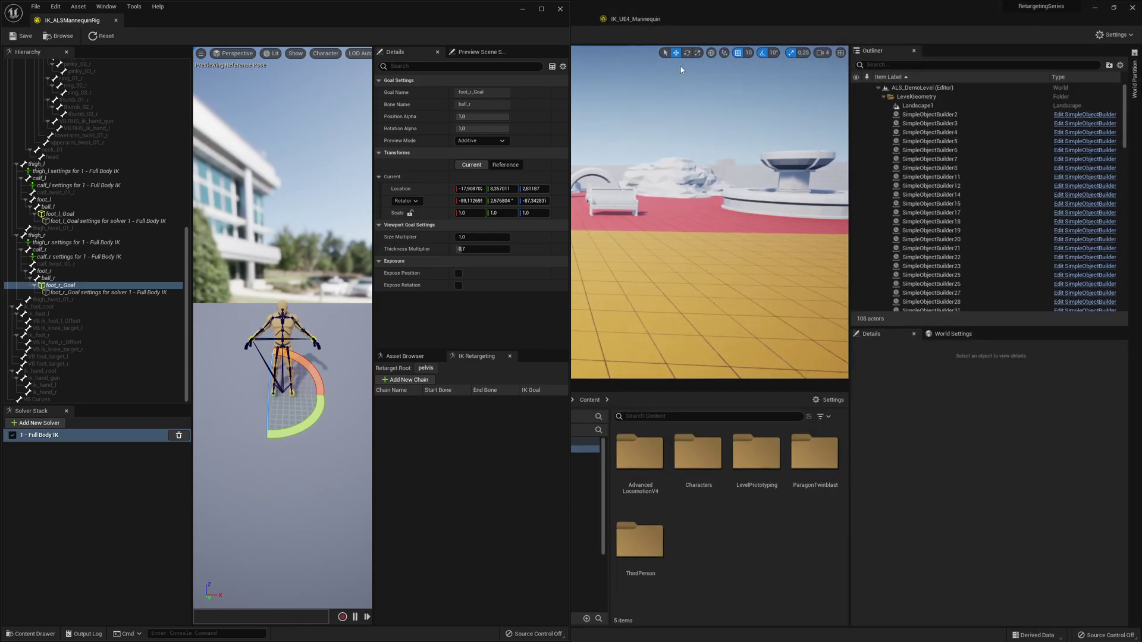
pyautogui.moveTo(96, 26); pyautogui.dragTo(638, 19)
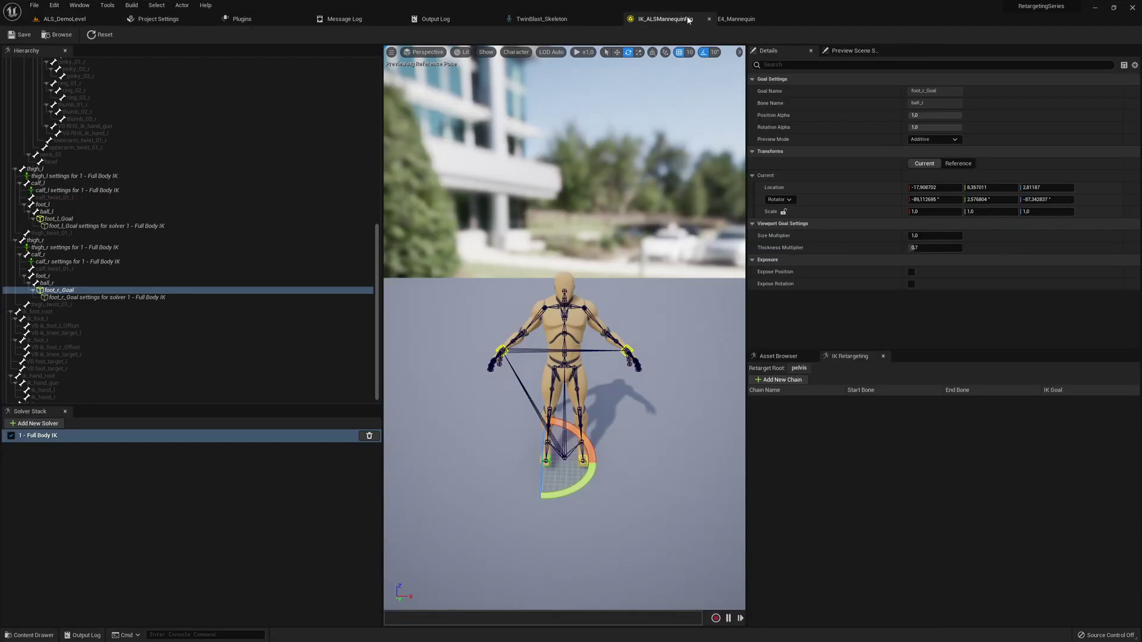
pyautogui.click(682, 19)
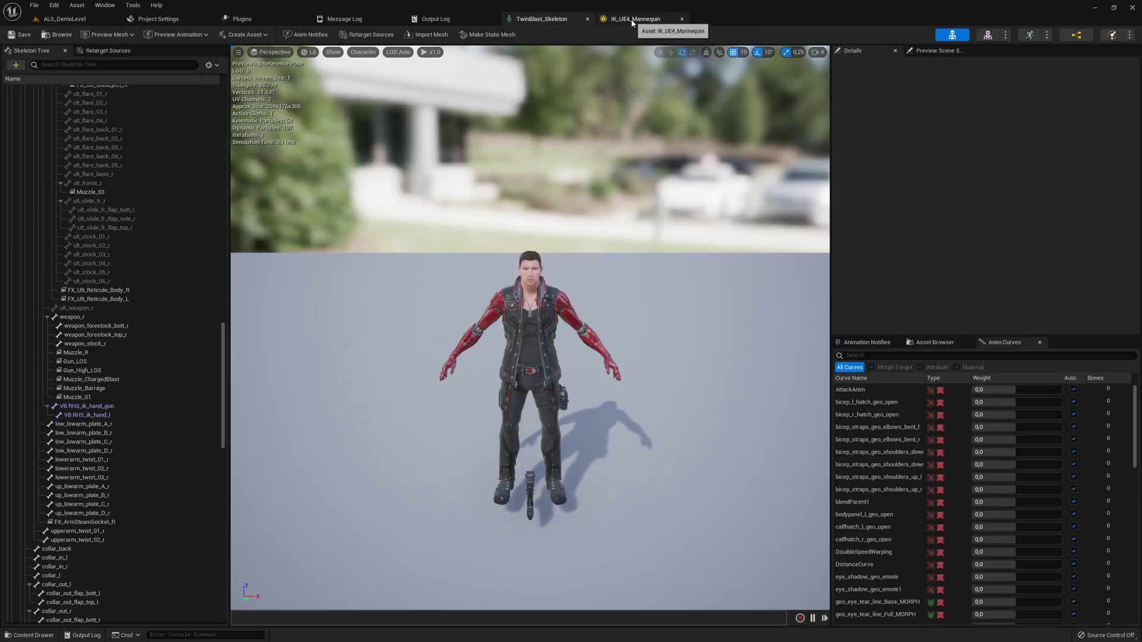
pyautogui.click(588, 19)
pyautogui.click(62, 19)
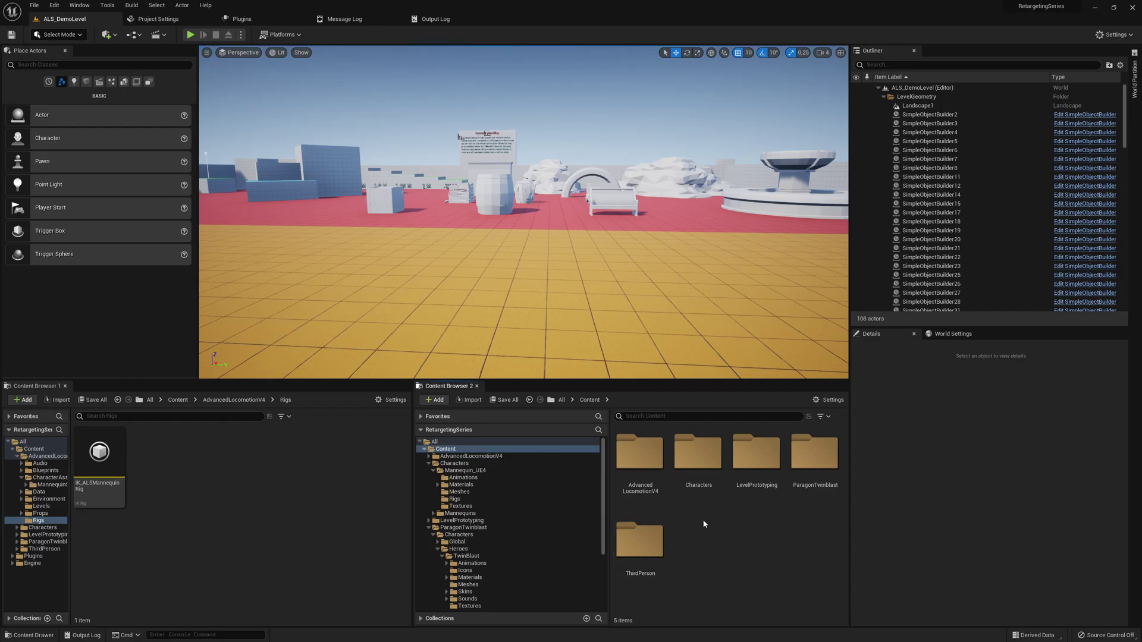
# - Create a folder named Data inside the Content folder and open it
pyautogui.rightClick(732, 552)
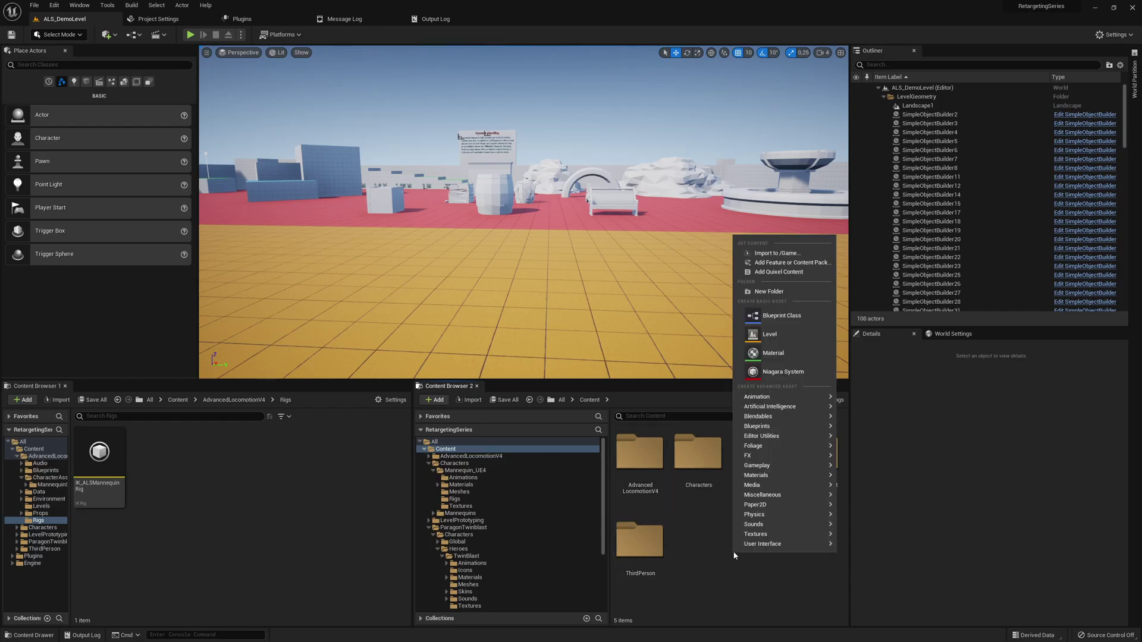
pyautogui.click(785, 292)
pyautogui.write('Data')
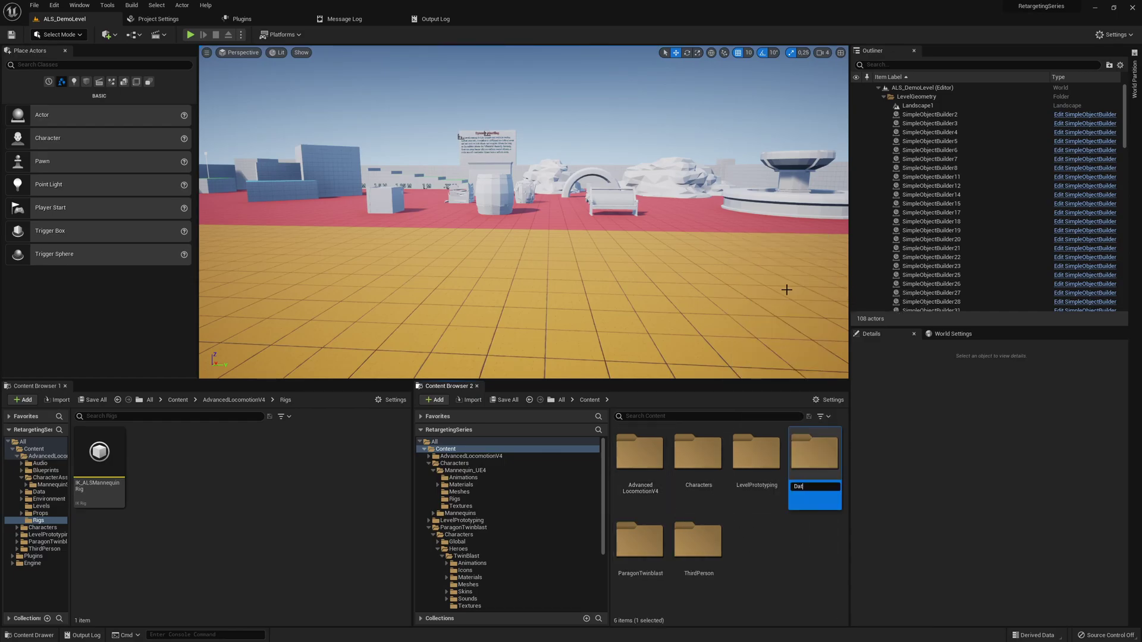
pyautogui.press('Return')
pyautogui.press('Return')
# - Create a data table in the Data folder with the row structure ST_TTIKBoneChains and name it DT_MyBoneChains
pyautogui.rightClick(667, 479)
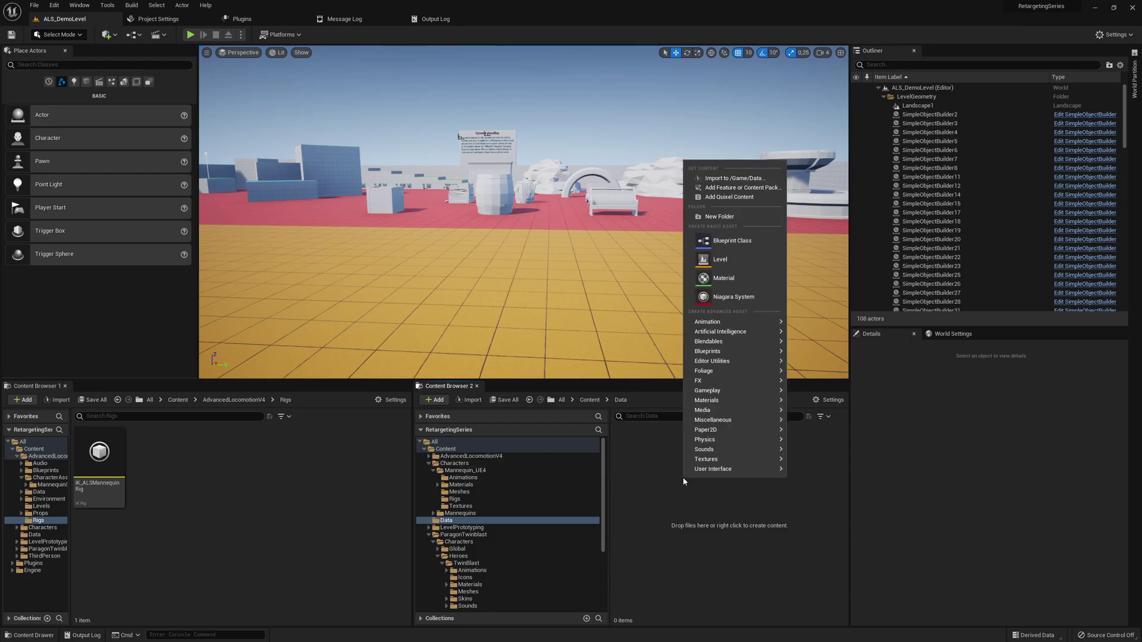
pyautogui.moveTo(723, 420)
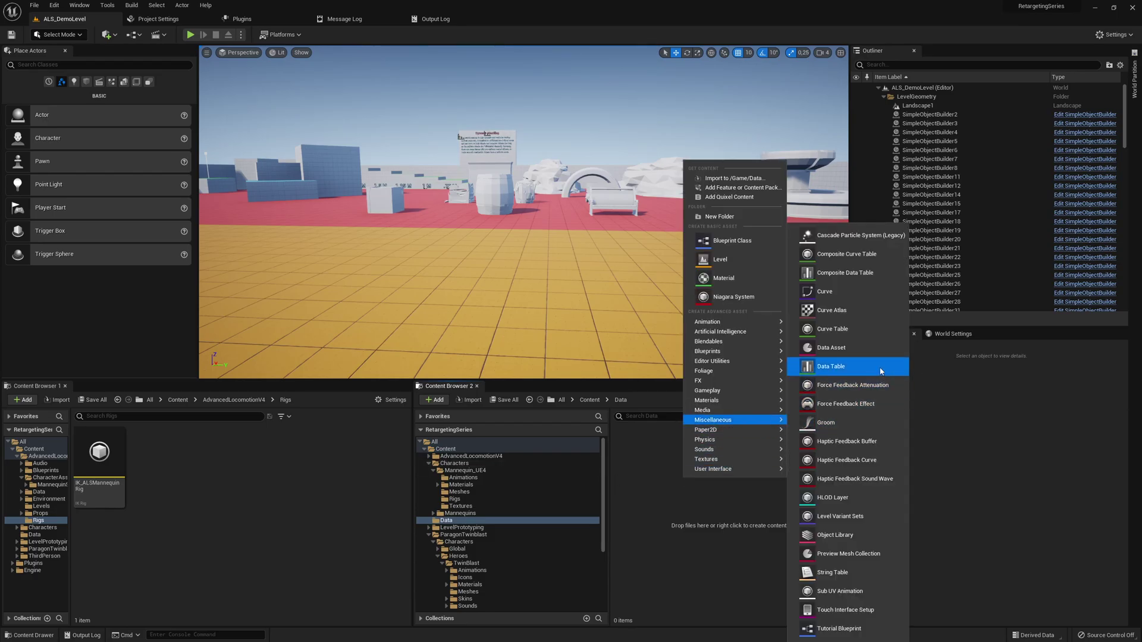
pyautogui.click(832, 366)
pyautogui.click(587, 320)
pyautogui.write('bone')
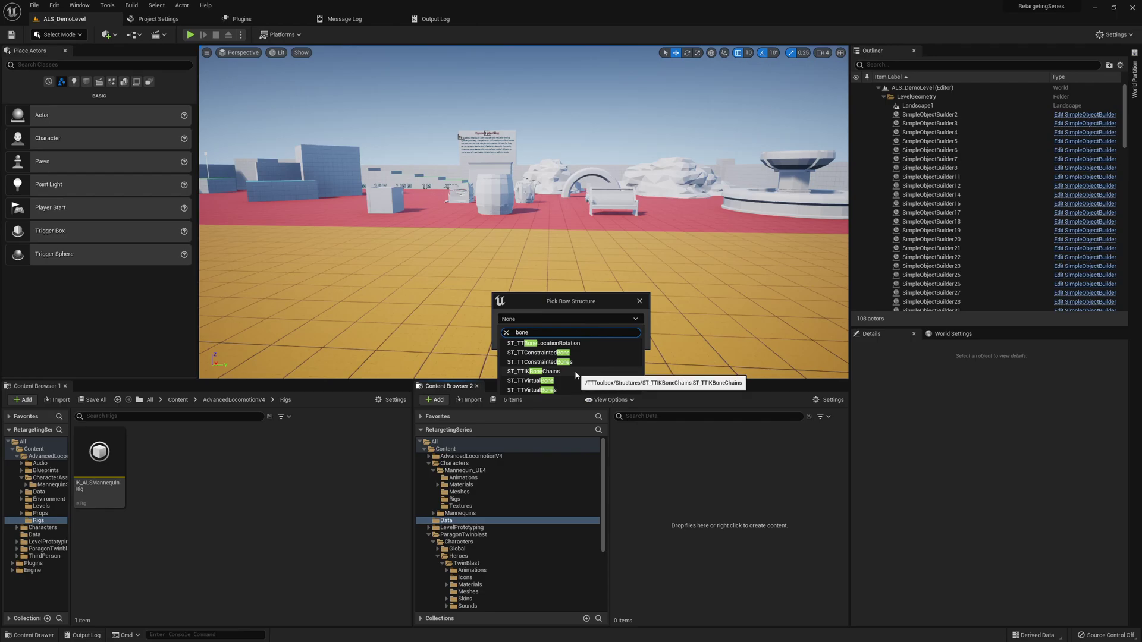
pyautogui.click(553, 372)
pyautogui.click(601, 329)
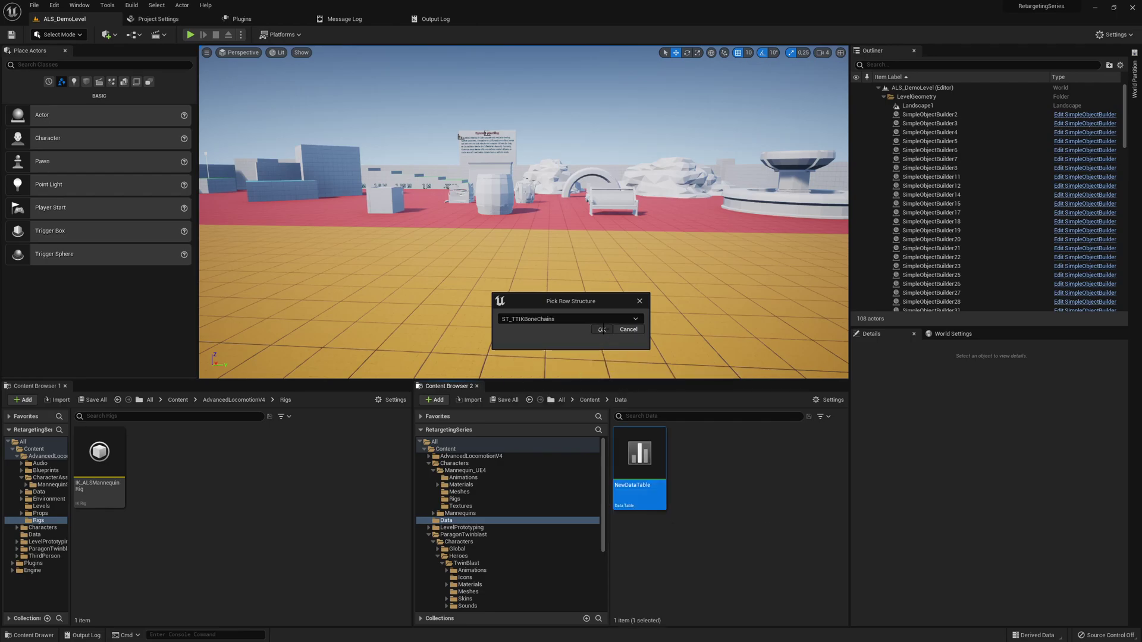
pyautogui.write('DT_MyB')
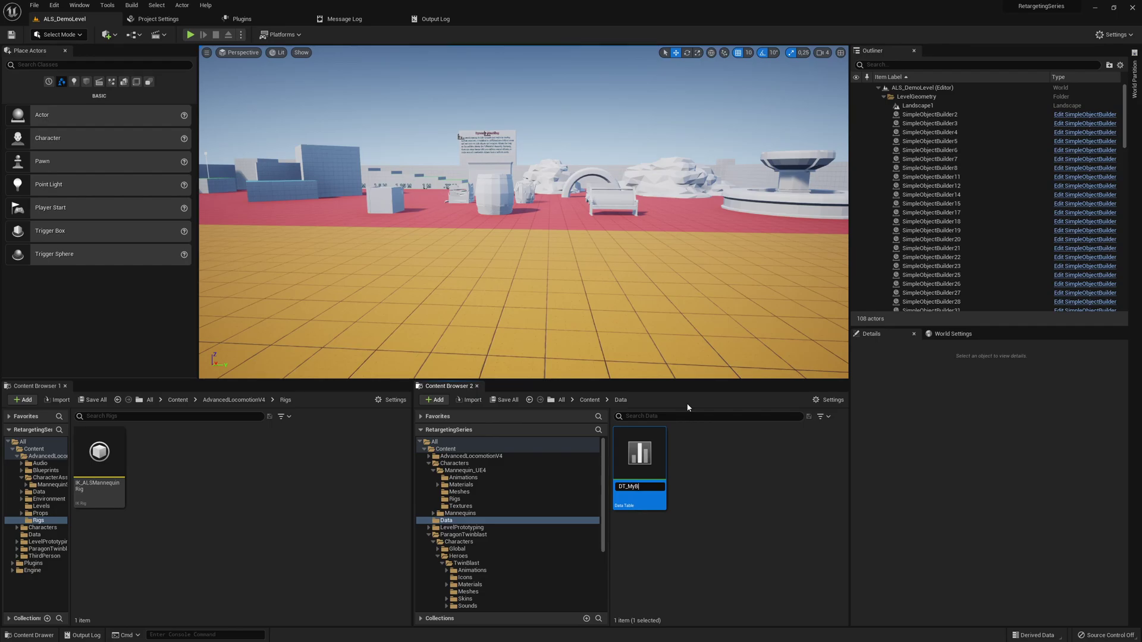
pyautogui.write('oneChains')
pyautogui.press('Return')
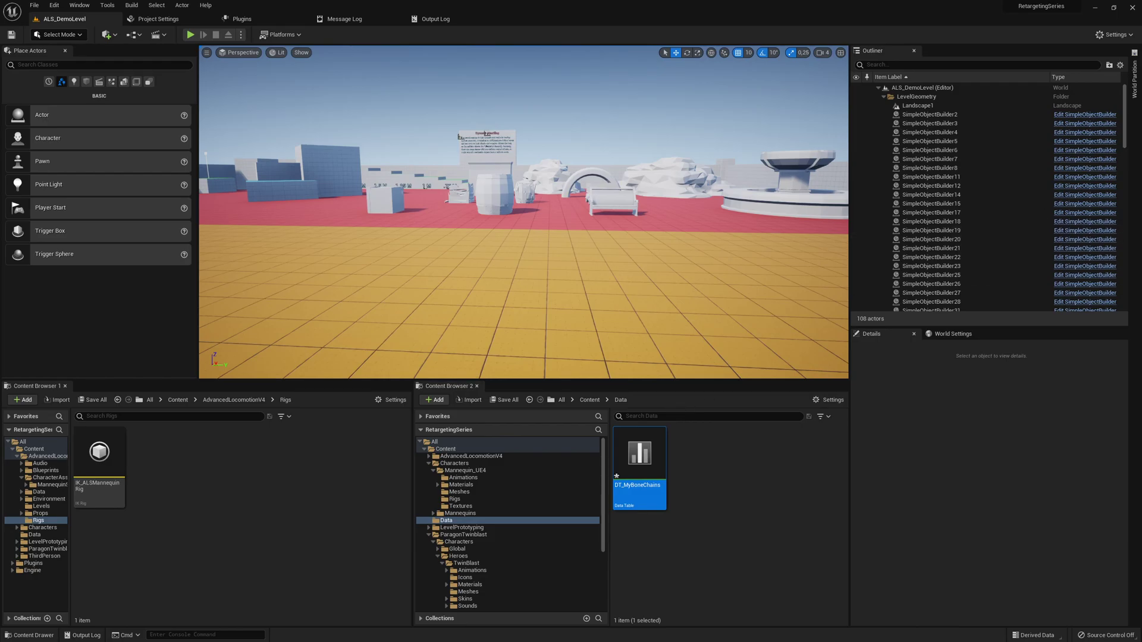
# - Open DT_MyBoneChains and add a row named ALSManny
pyautogui.doubleClick(639, 464)
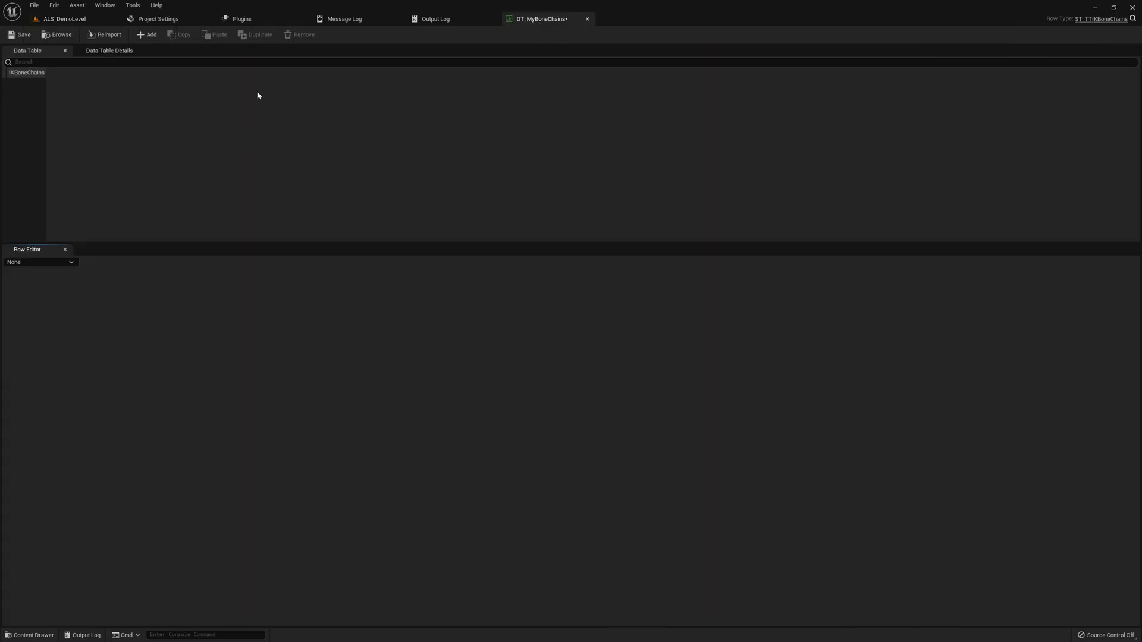
pyautogui.click(147, 35)
pyautogui.doubleClick(33, 84)
pyautogui.write('ALS')
pyautogui.write('Manny')
pyautogui.press('Return')
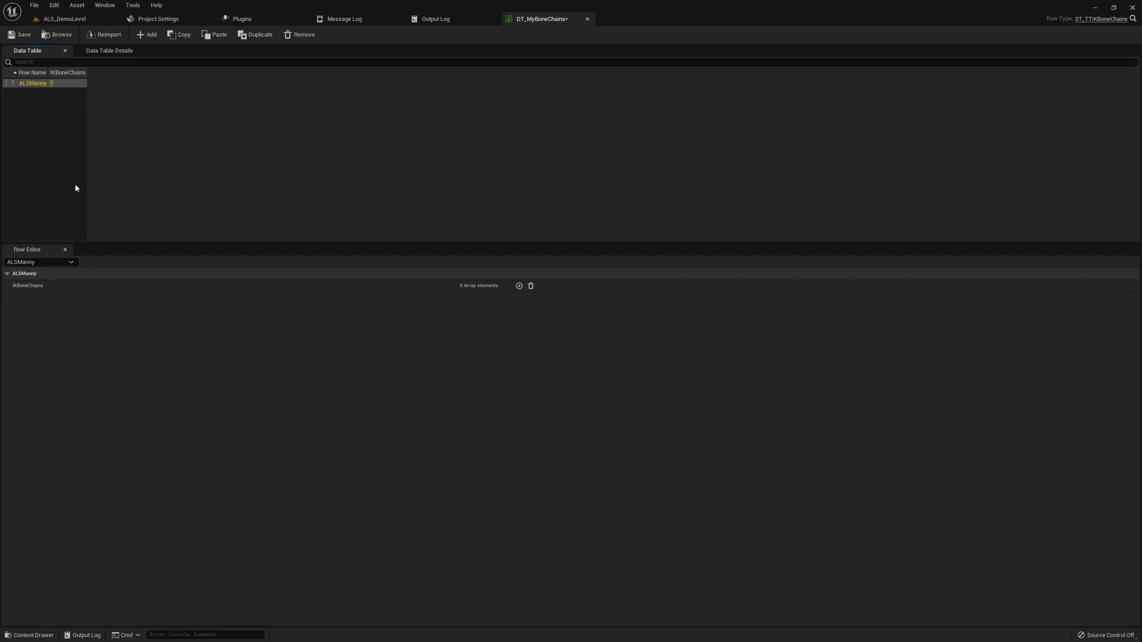
# - Paste the dumped chain data into the ALSManny row's IKBoneChains array and expand its last element to check it
pyautogui.rightClick(39, 285)
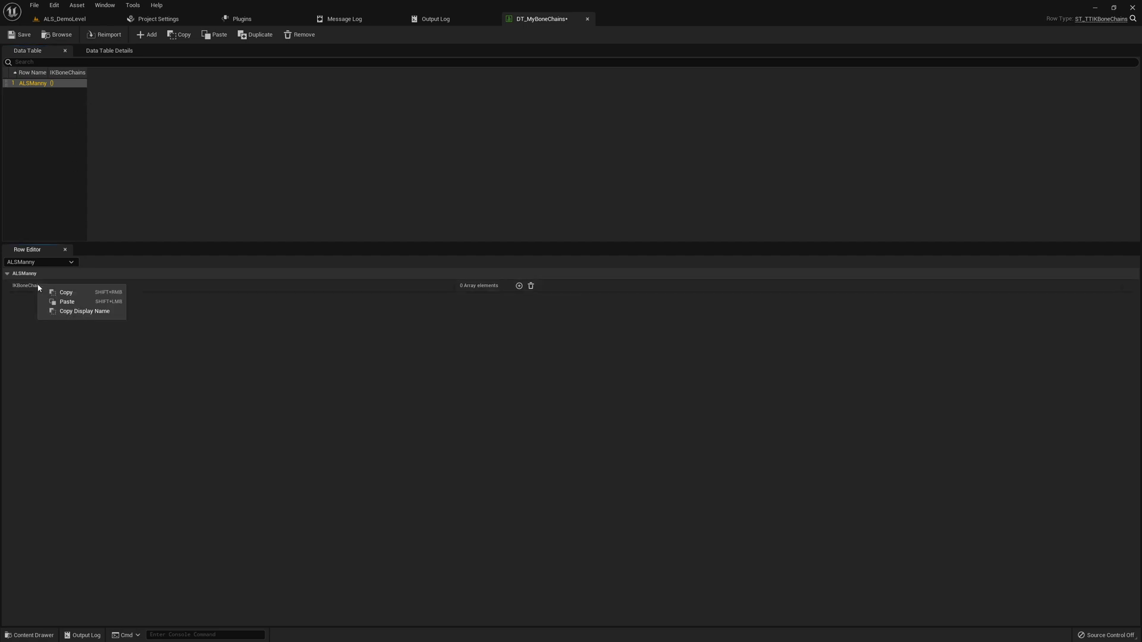
pyautogui.click(65, 302)
pyautogui.scroll(-3, 326, 349)
pyautogui.click(33, 620)
pyautogui.scroll(-2, 87, 574)
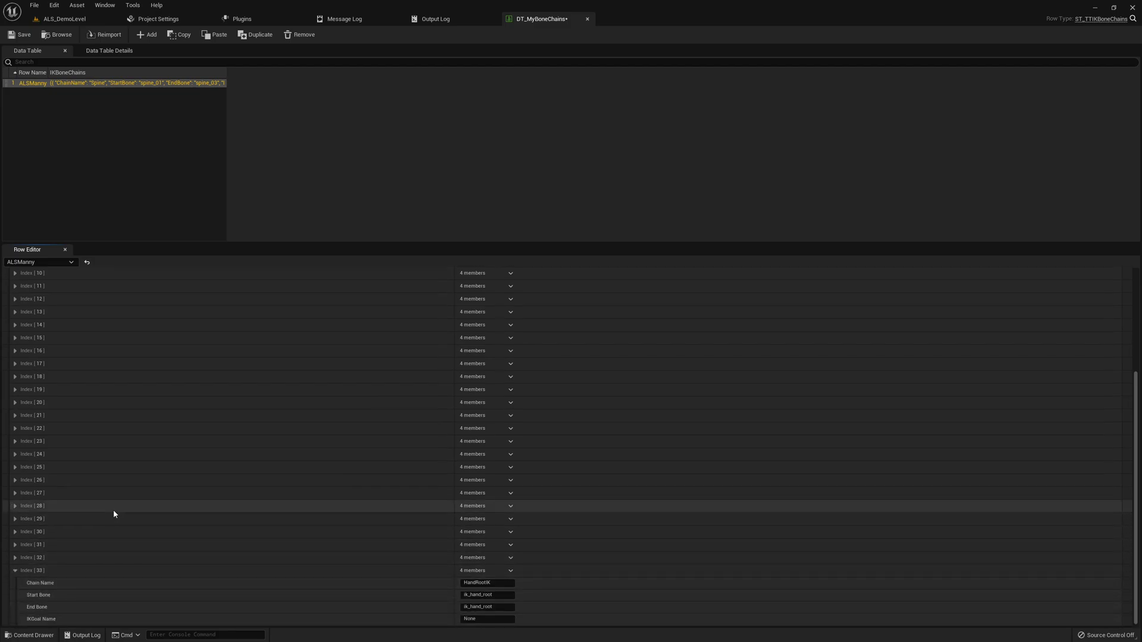
# - Start the Add IKChains from Data Table scripted action on the IK_ALSMannequinRig asset in the Rigs folder
pyautogui.click(65, 19)
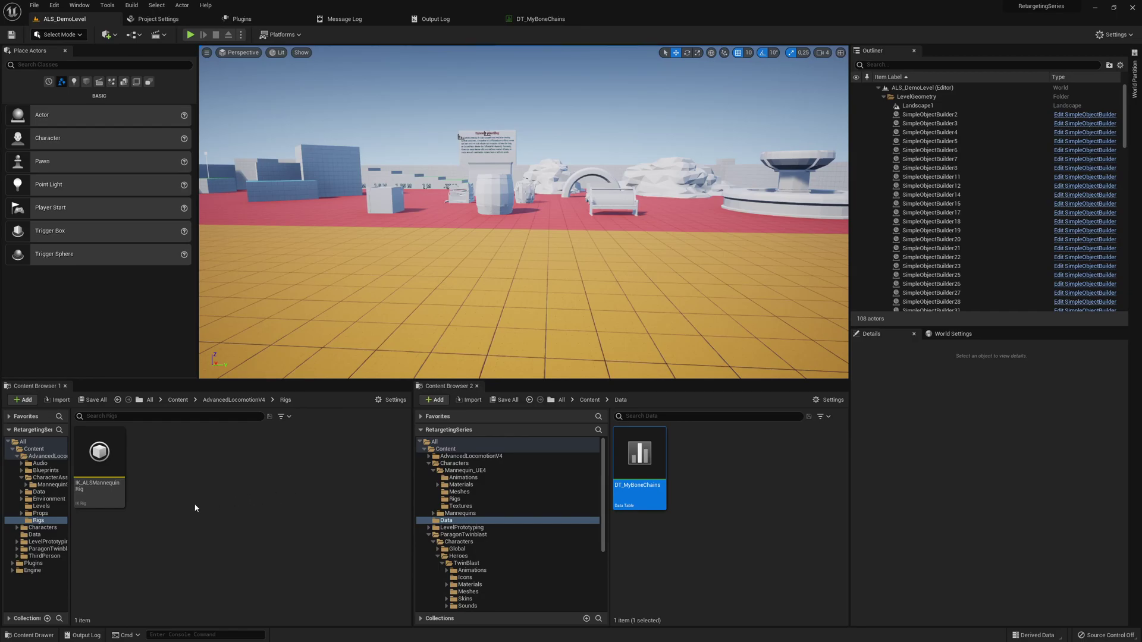
pyautogui.click(122, 458)
pyautogui.rightClick(123, 458)
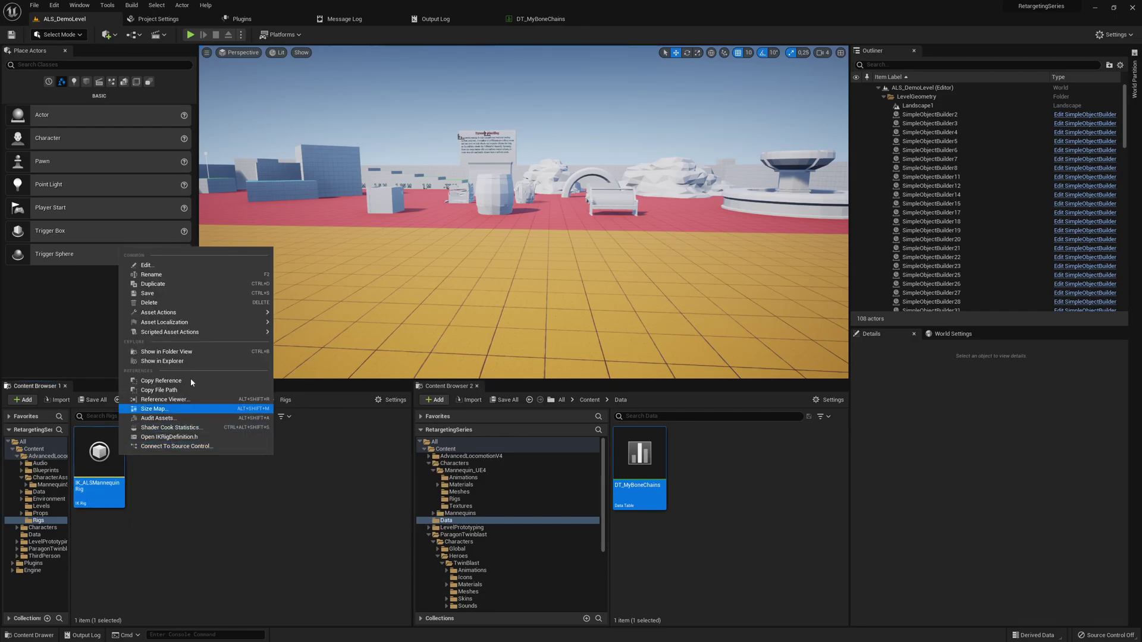
pyautogui.moveTo(219, 336)
pyautogui.moveTo(310, 342)
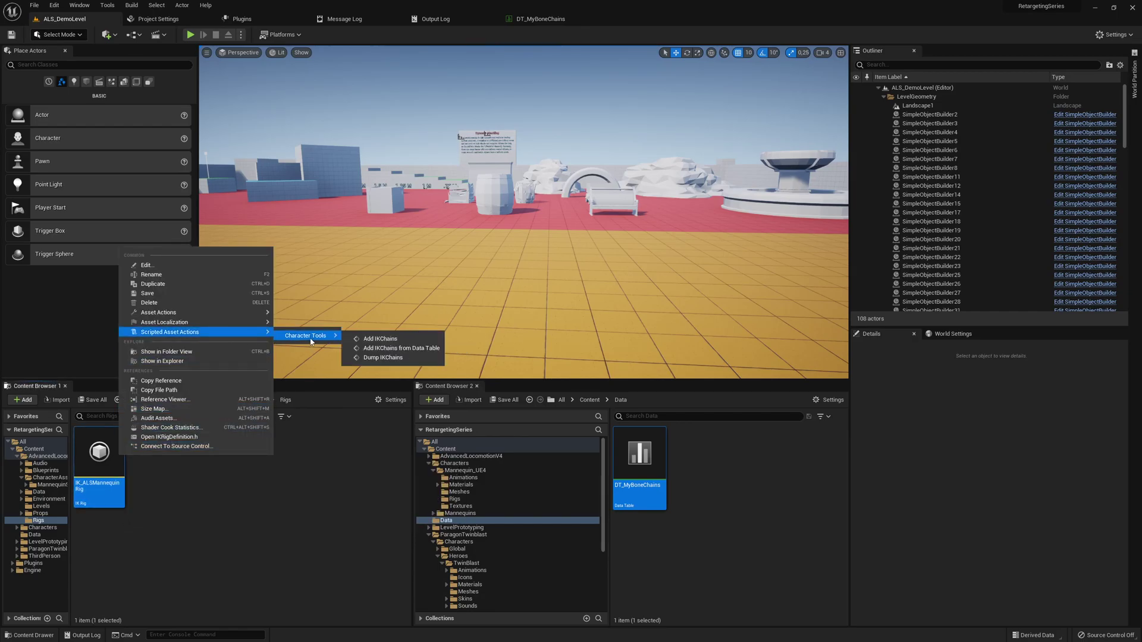
pyautogui.click(385, 350)
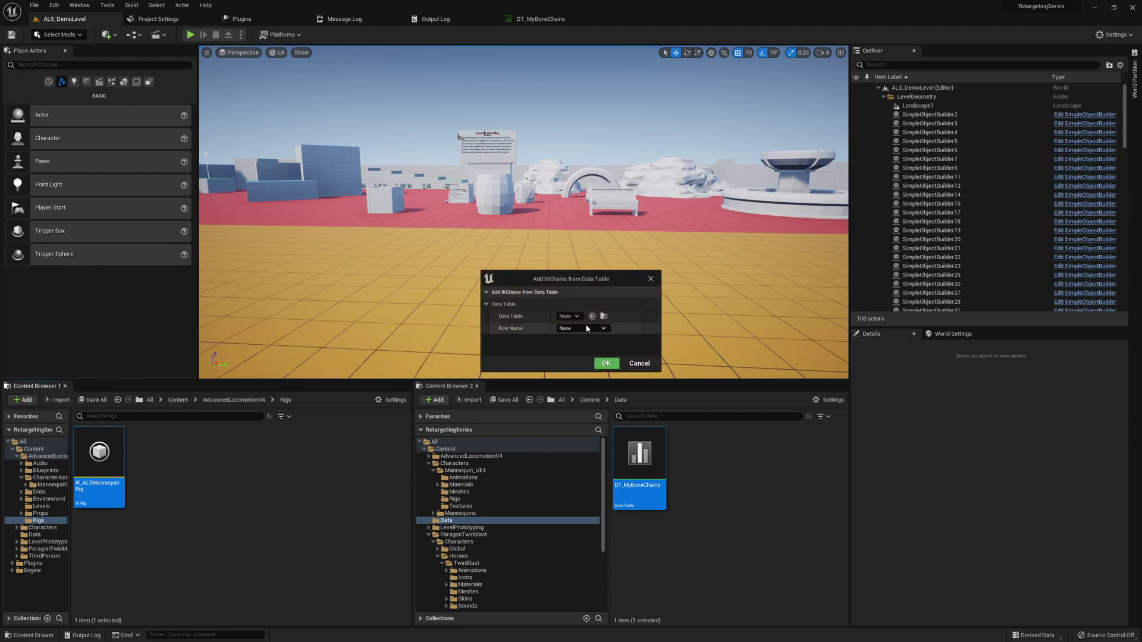
# - Choose DT_MyBoneChains as the data table and ALSManny as the row name, and apply the chain import
pyautogui.click(569, 317)
pyautogui.write('my')
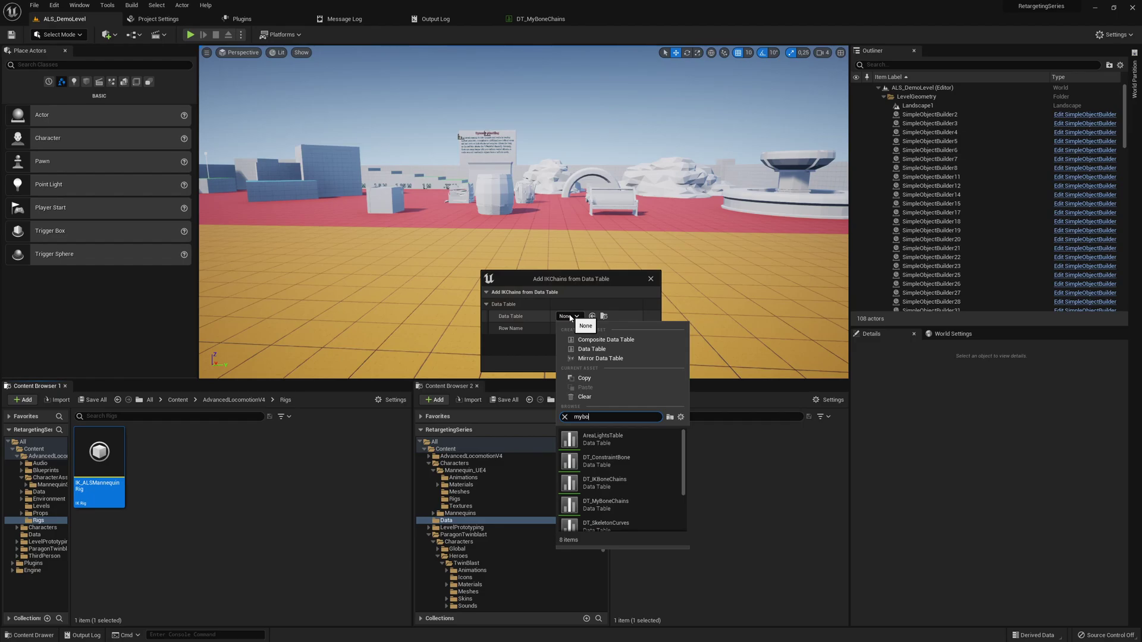
pyautogui.write('bo')
pyautogui.click(598, 447)
pyautogui.click(595, 316)
pyautogui.click(583, 328)
pyautogui.click(583, 328)
pyautogui.click(582, 348)
pyautogui.click(607, 364)
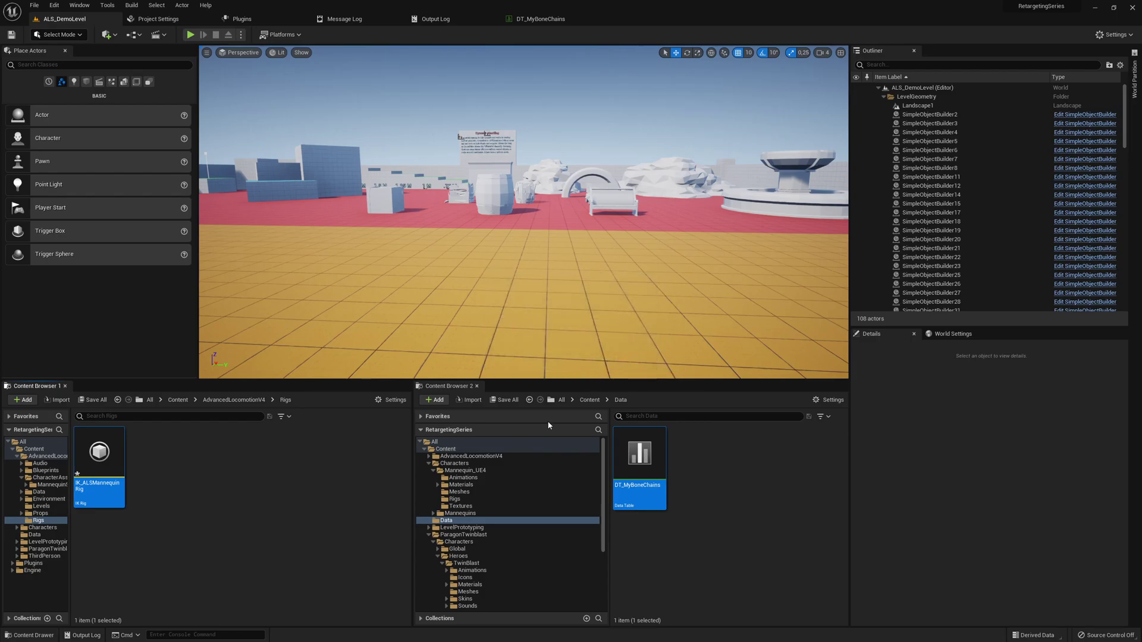
# - Open IK_ALSMannequinRig to review its imported retarget chains and delete the LeftFootIK chain
pyautogui.doubleClick(95, 461)
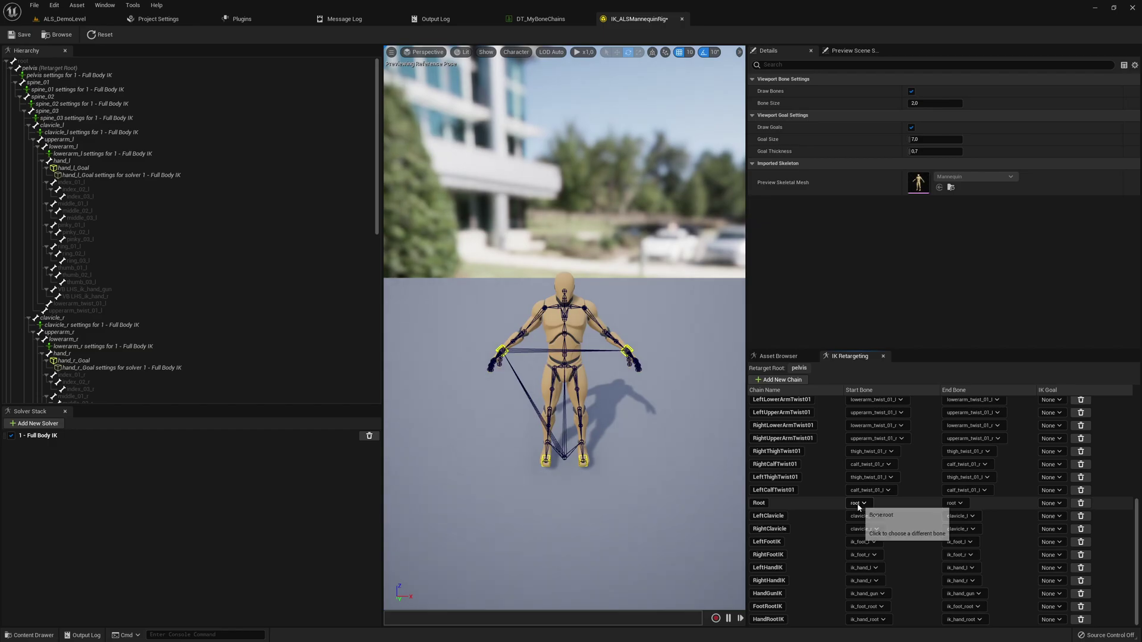
pyautogui.scroll(5, 864, 509)
pyautogui.scroll(-5, 862, 504)
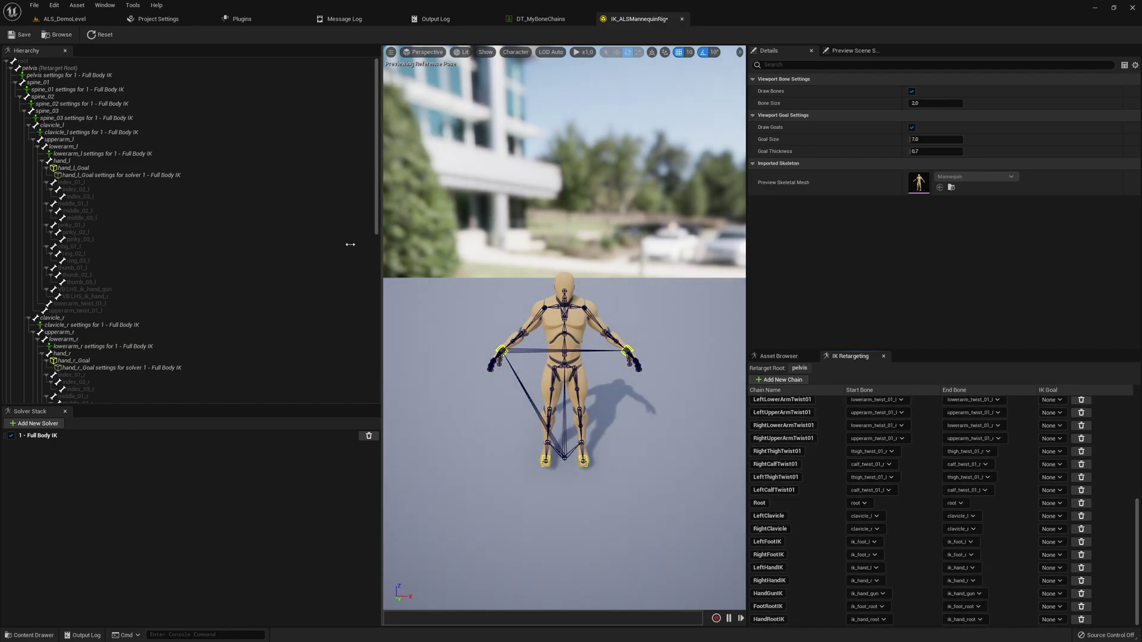
pyautogui.moveTo(382, 250); pyautogui.dragTo(252, 249)
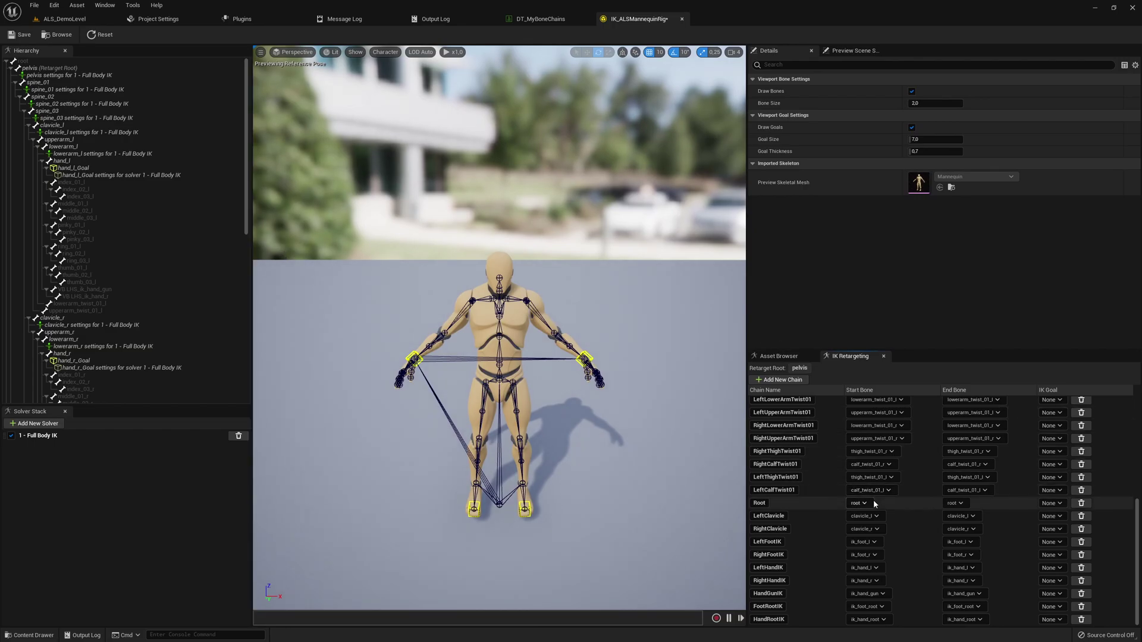
pyautogui.click(819, 546)
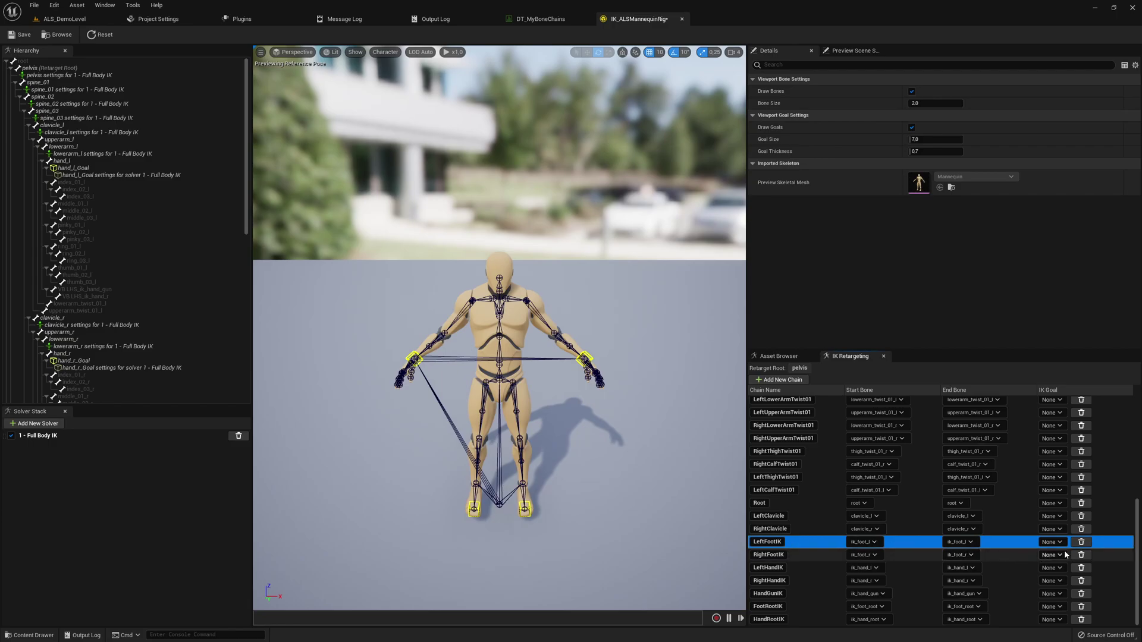
pyautogui.click(1081, 543)
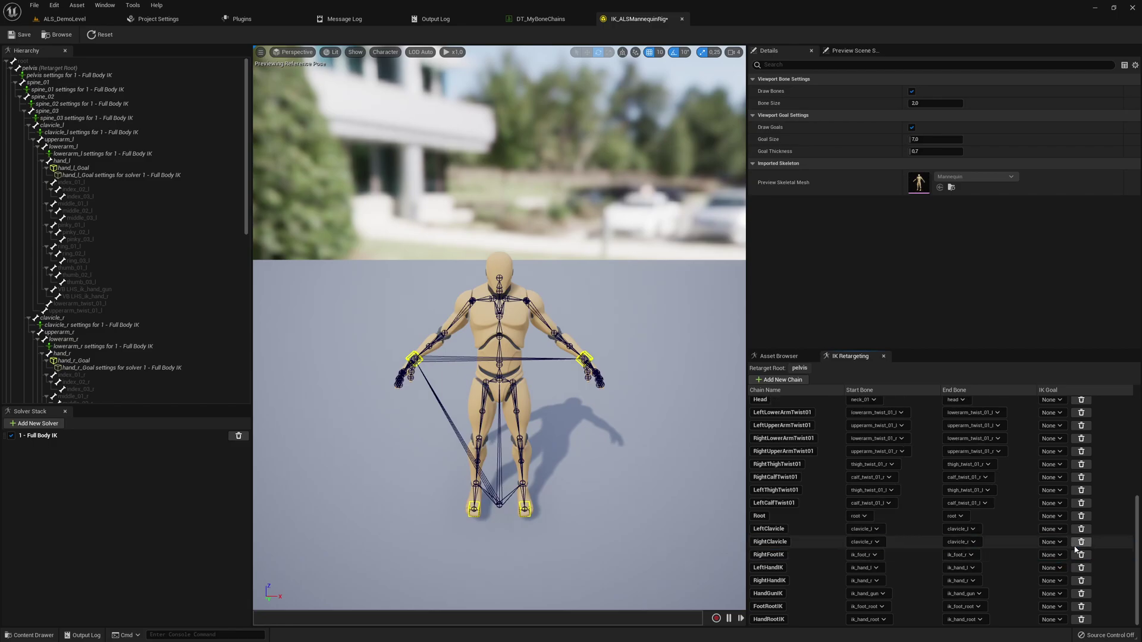
# - Delete the RightFootIK, LeftHandIK, RightHandIK, HandGunIK, FootRootIK and HandRootIK retarget chains from IK_ALSMannequinRig
pyautogui.click(1081, 555)
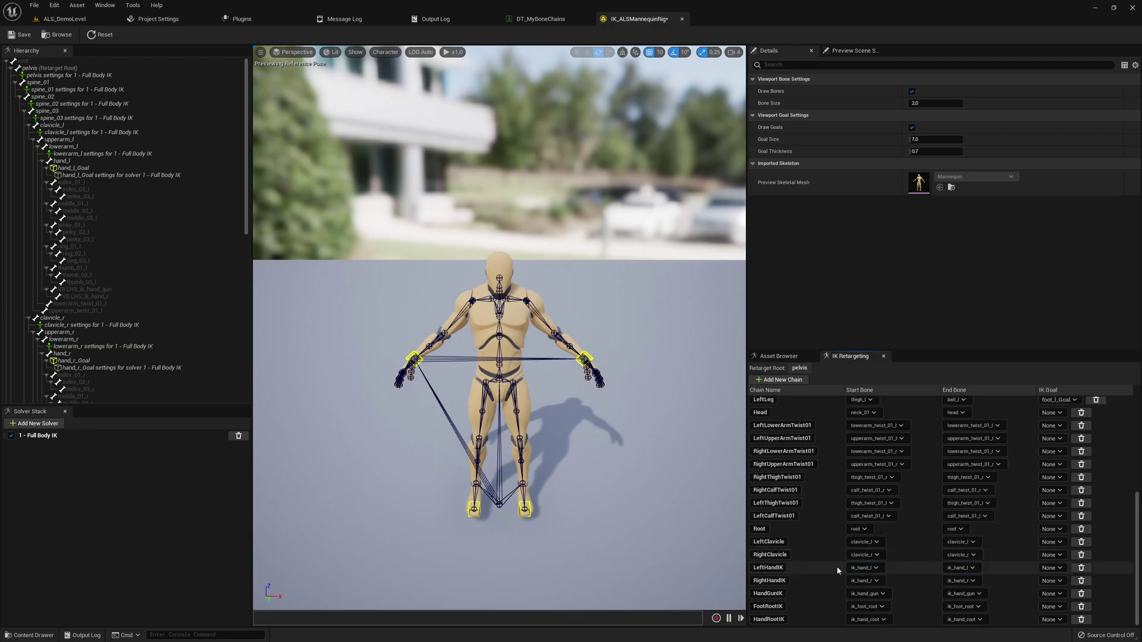
pyautogui.click(833, 566)
pyautogui.press('Delete')
pyautogui.click(807, 584)
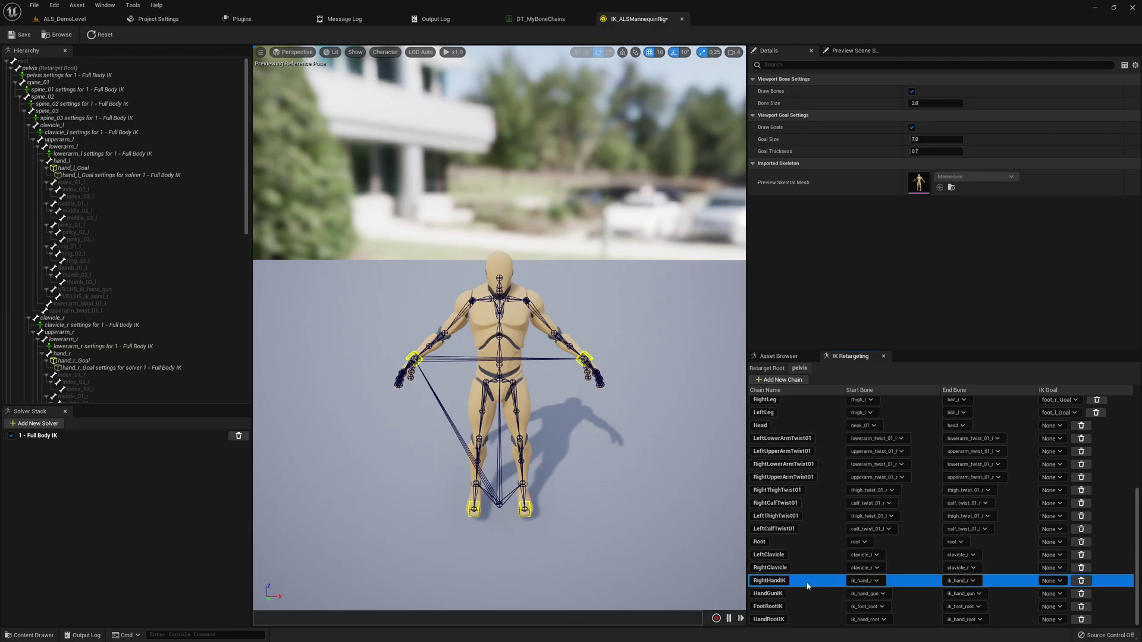
pyautogui.click(1081, 581)
pyautogui.click(813, 594)
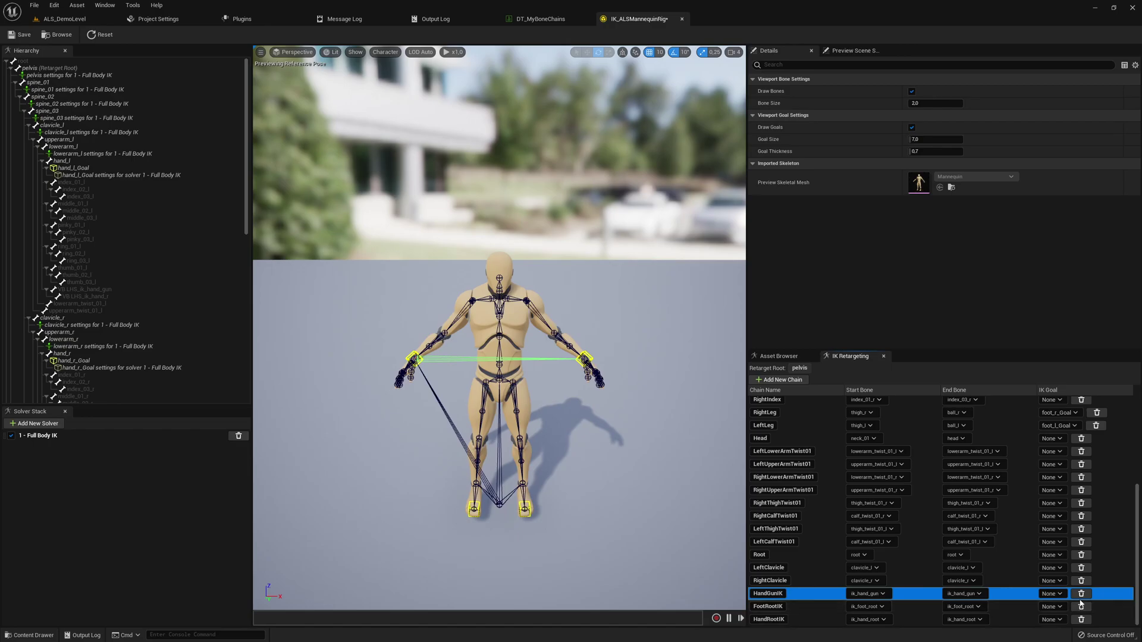
pyautogui.click(1083, 597)
pyautogui.click(815, 604)
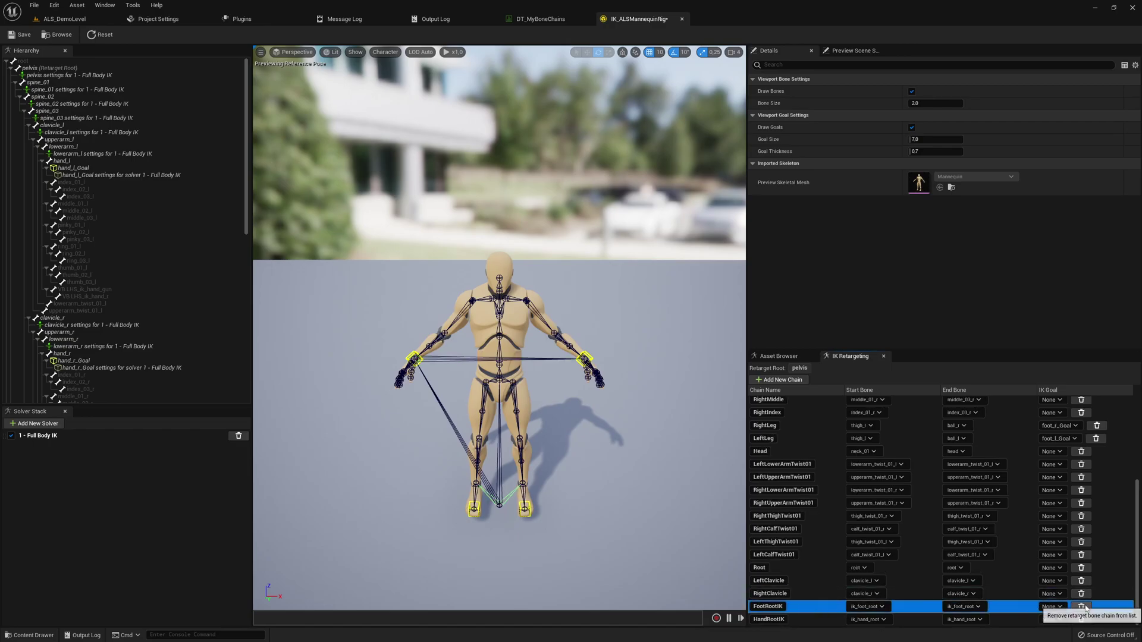
pyautogui.click(1081, 606)
pyautogui.click(886, 620)
pyautogui.click(1082, 619)
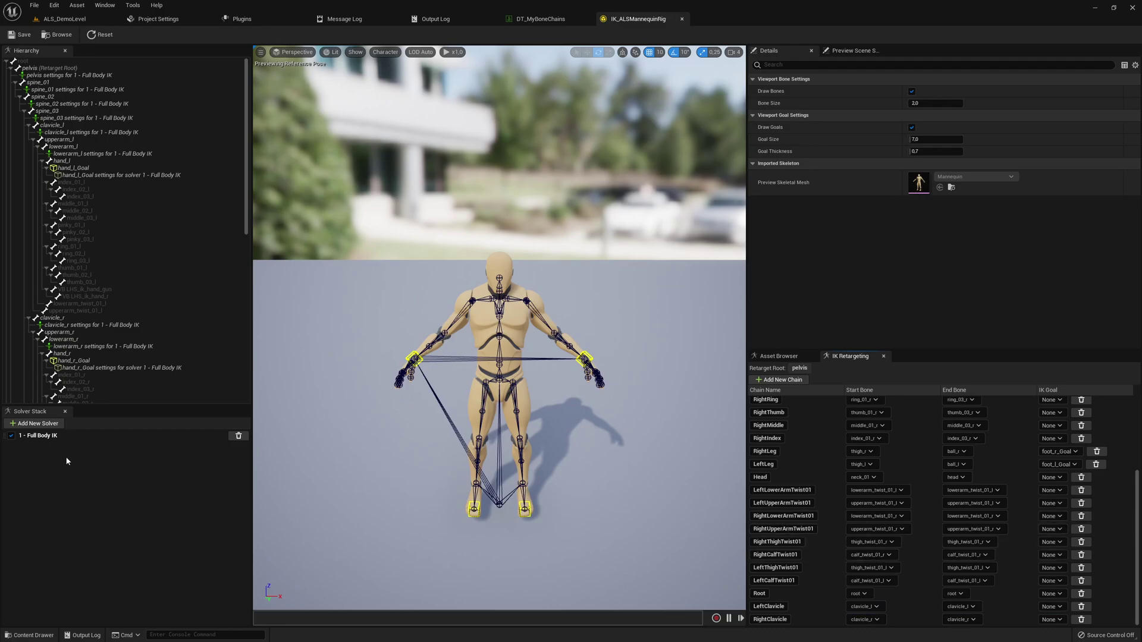
# - Add a Constraint Bones solver to IK_ALSMannequinRig's solver stack and save the rig
pyautogui.click(45, 424)
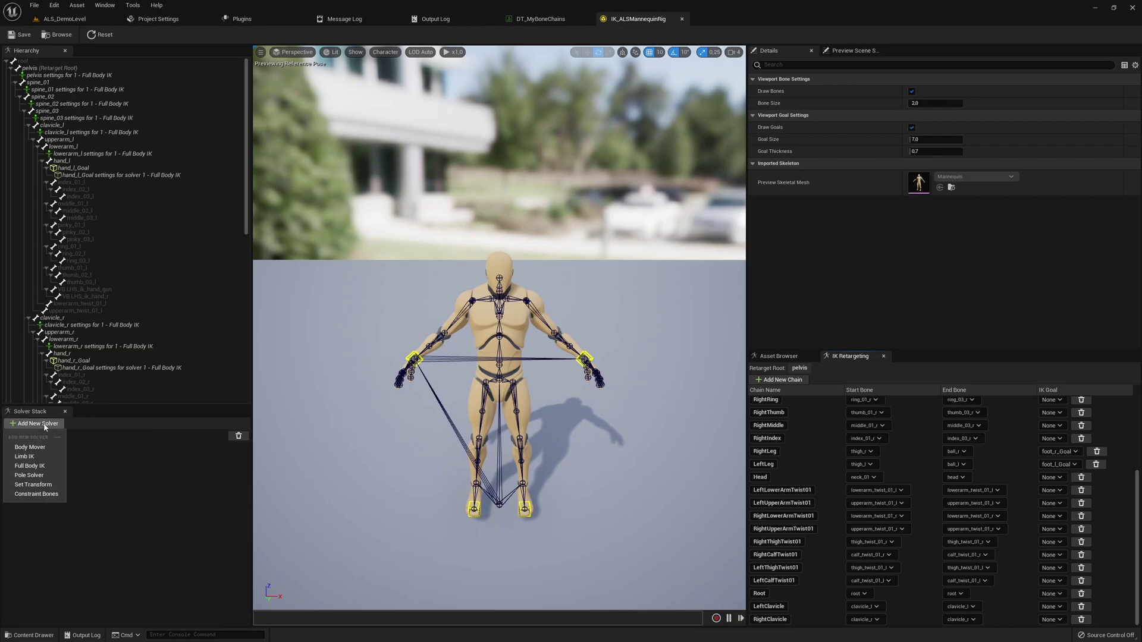
pyautogui.click(52, 495)
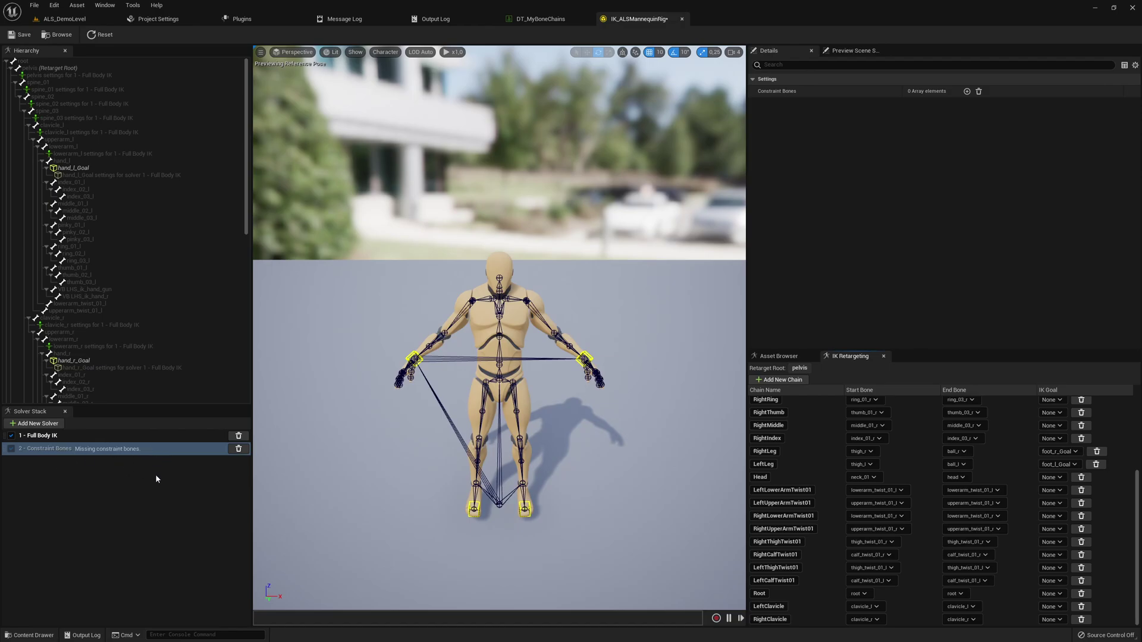
pyautogui.click(20, 36)
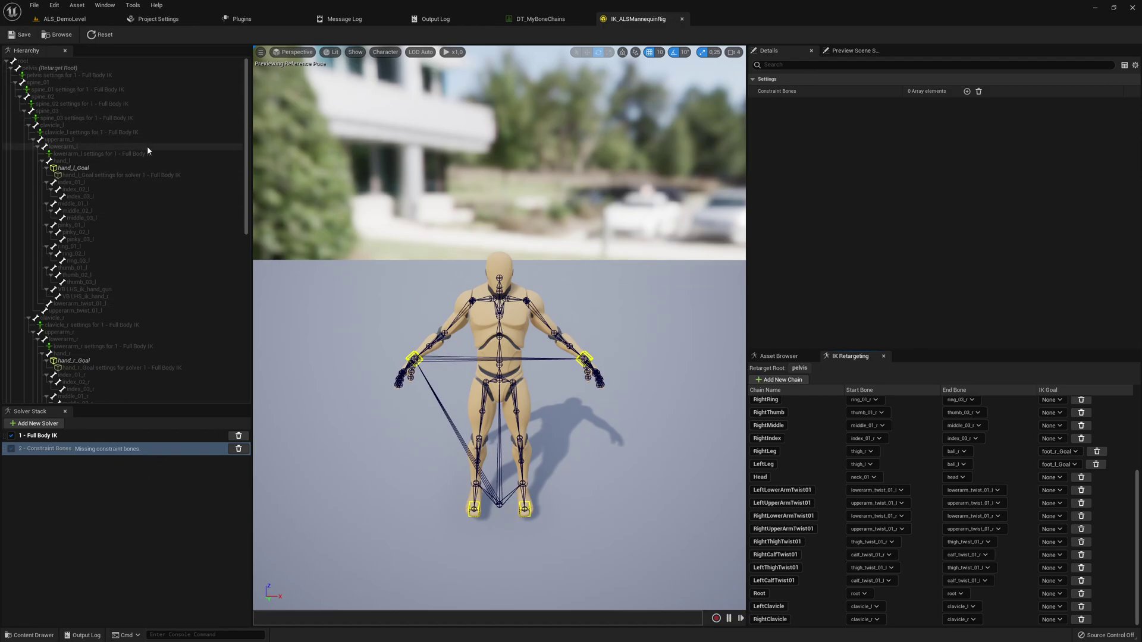
# - Run the Dump IKChains scripted action on the IK_ALSMannequinRig asset in the level editor's Rigs folder
pyautogui.click(66, 23)
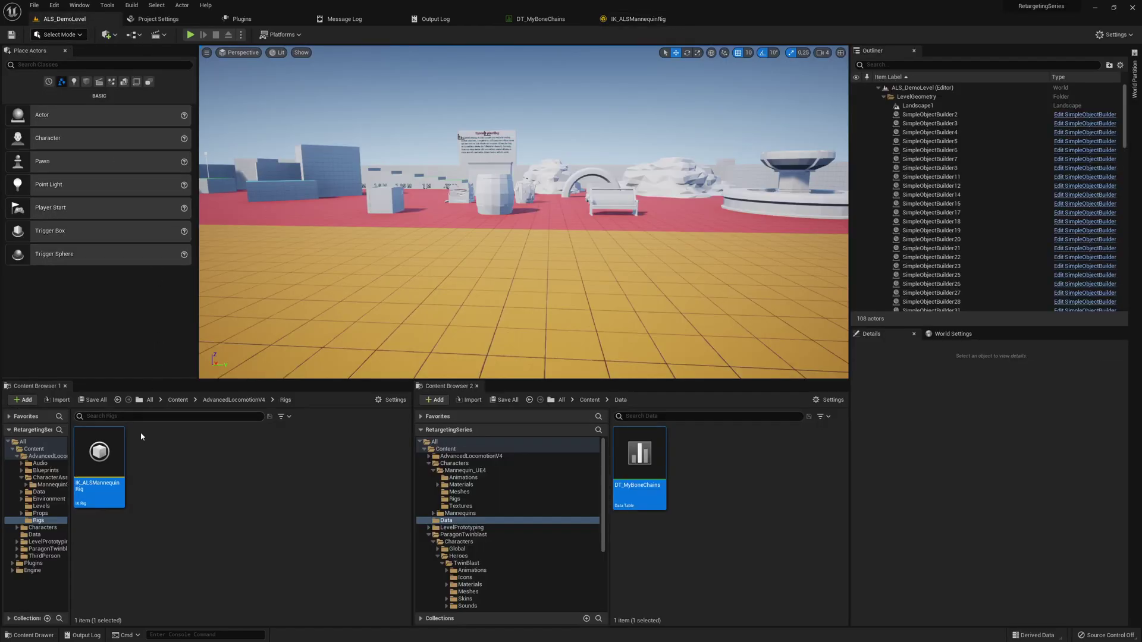
pyautogui.rightClick(99, 451)
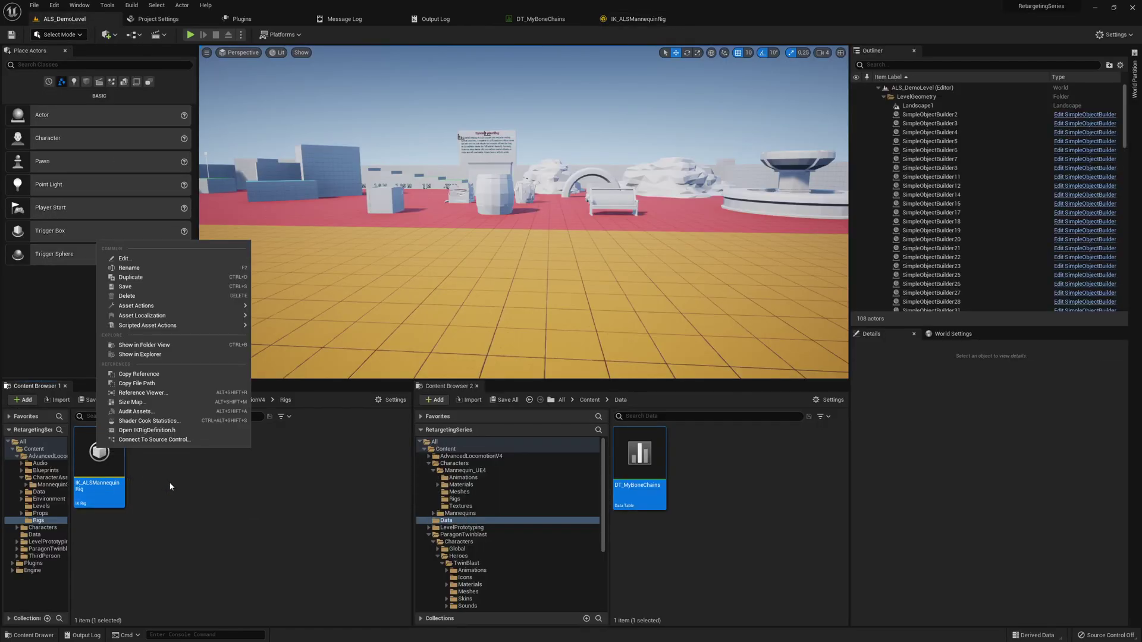
pyautogui.moveTo(204, 326)
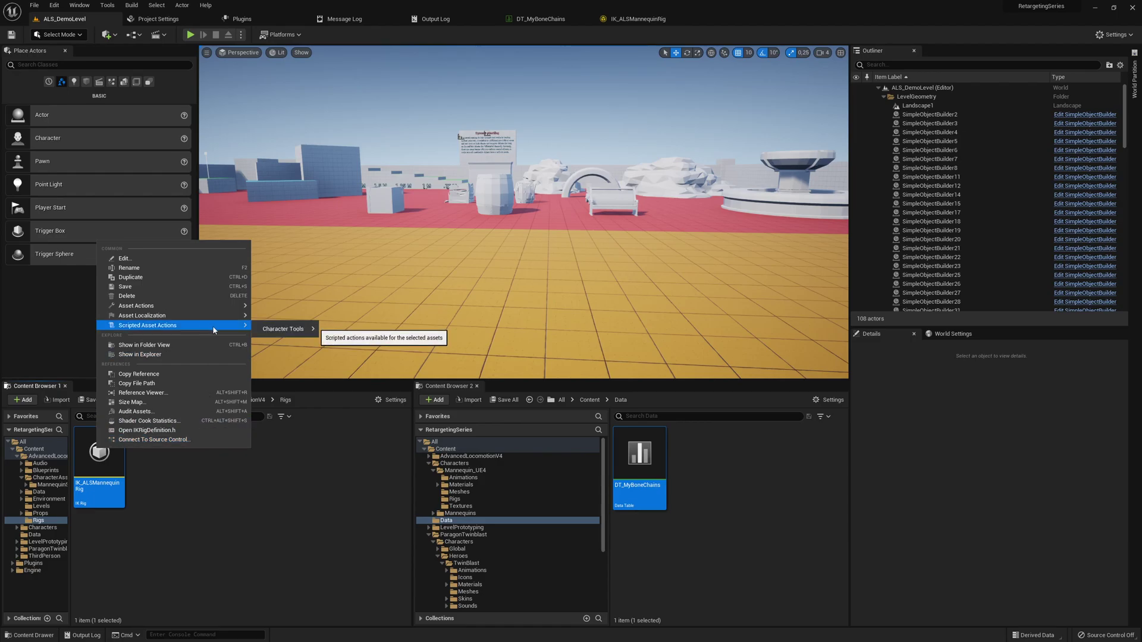
pyautogui.moveTo(291, 331)
pyautogui.click(357, 351)
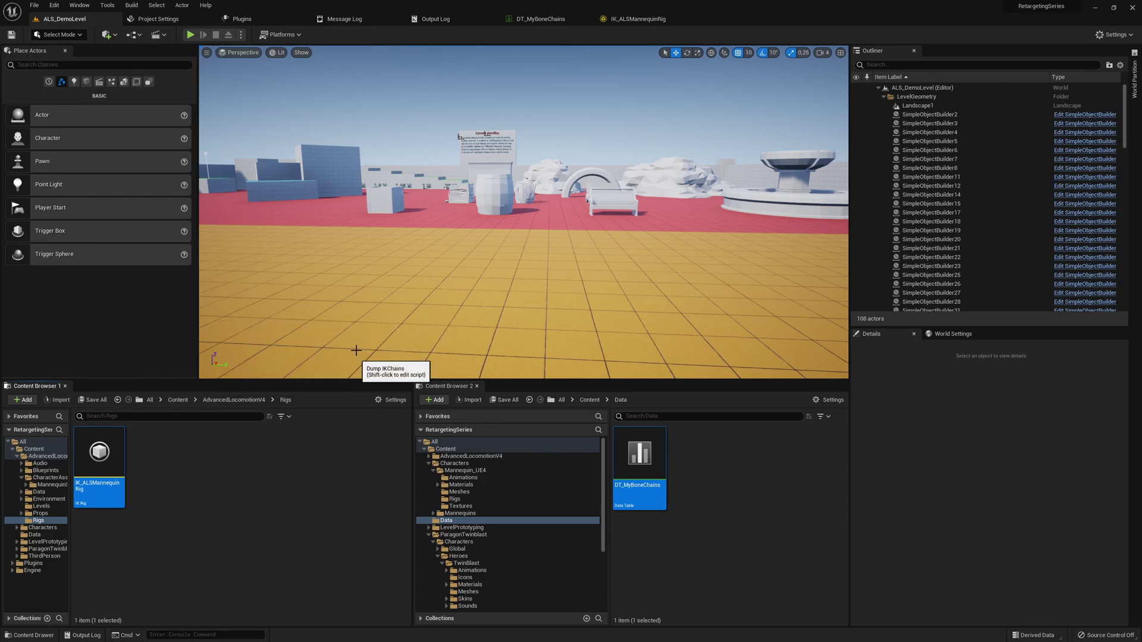
# - Clear the ALSManny row's IKBoneChains array in DT_MyBoneChains, paste the freshly dumped chains into it and save the table
pyautogui.doubleClick(640, 454)
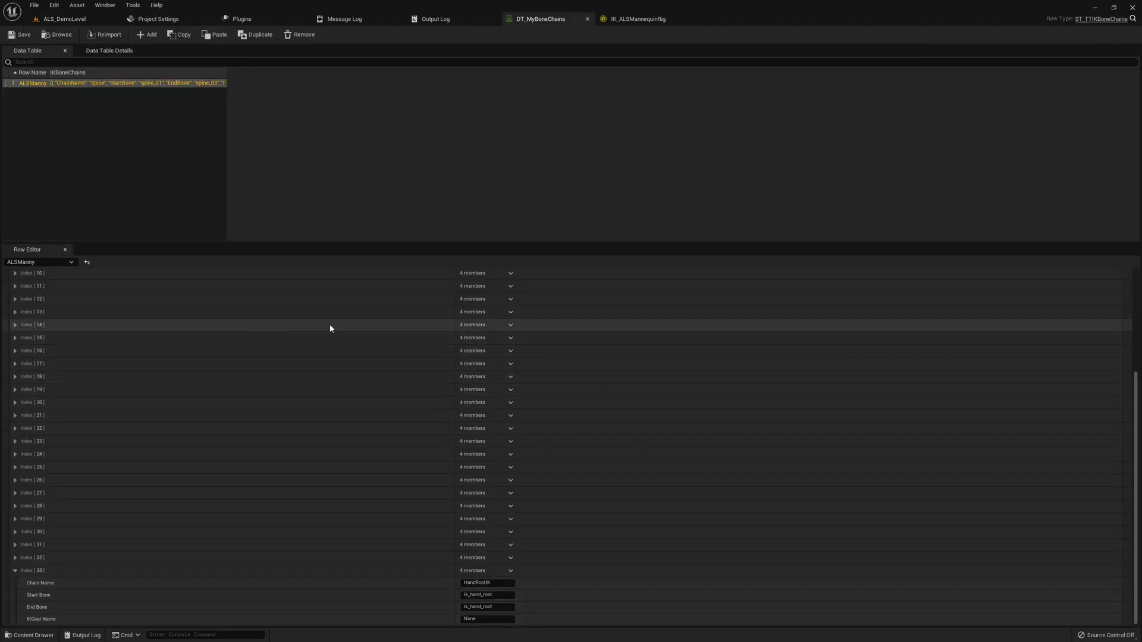
pyautogui.click(531, 287)
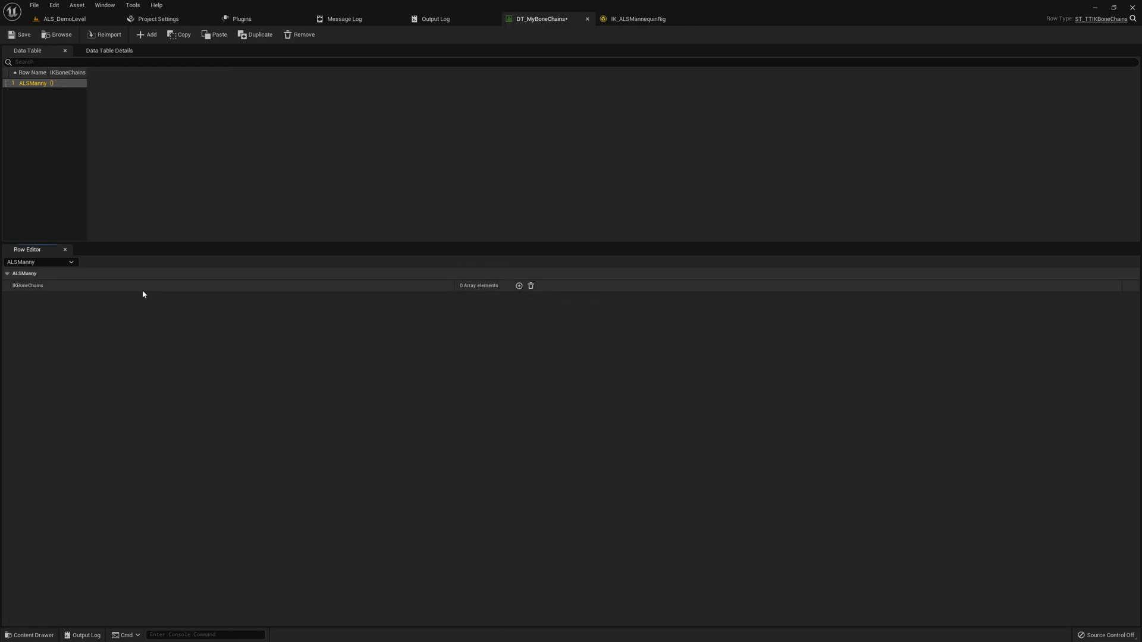
pyautogui.rightClick(83, 287)
pyautogui.click(96, 302)
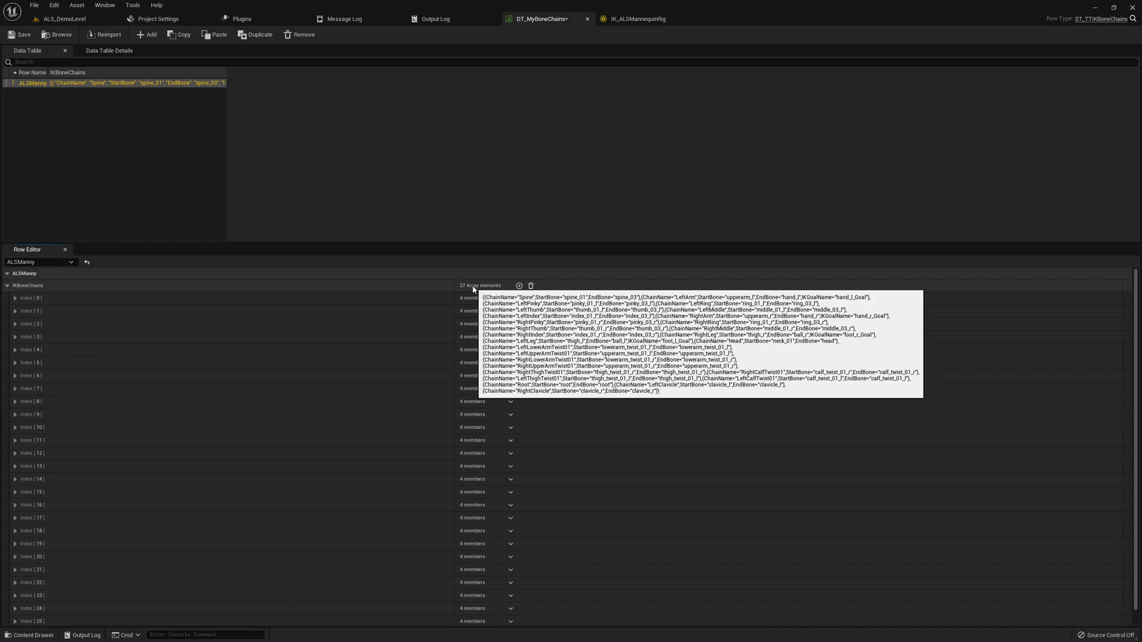
pyautogui.hotkey('ctrl', 's')
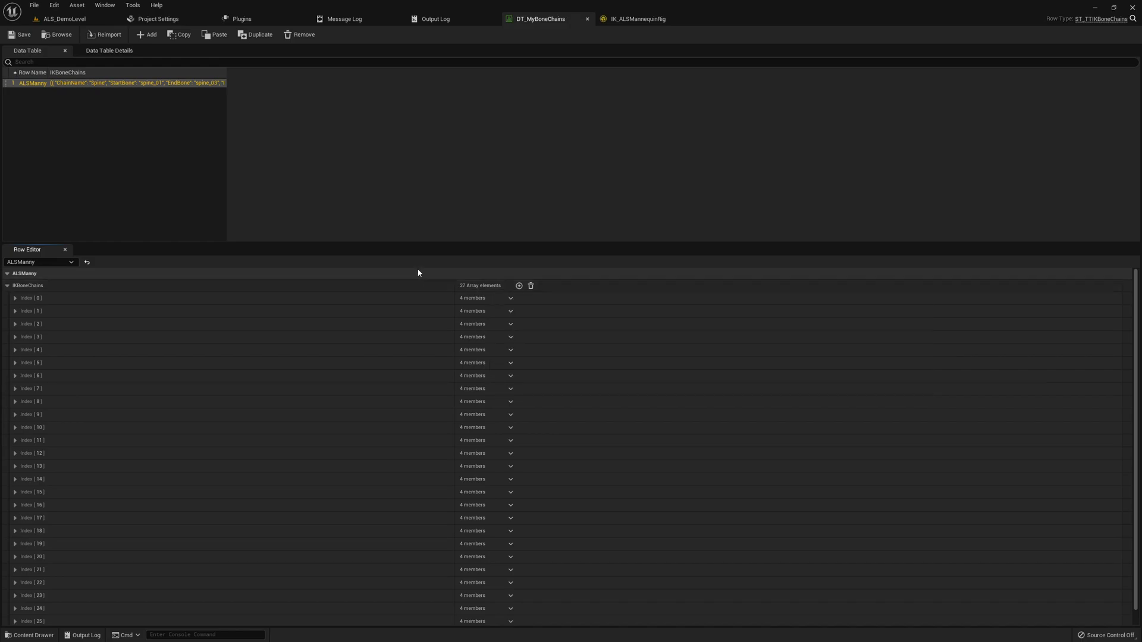
# - Create a folder named Rigs inside the ParagonTwinblast content folder and open it
pyautogui.click(65, 19)
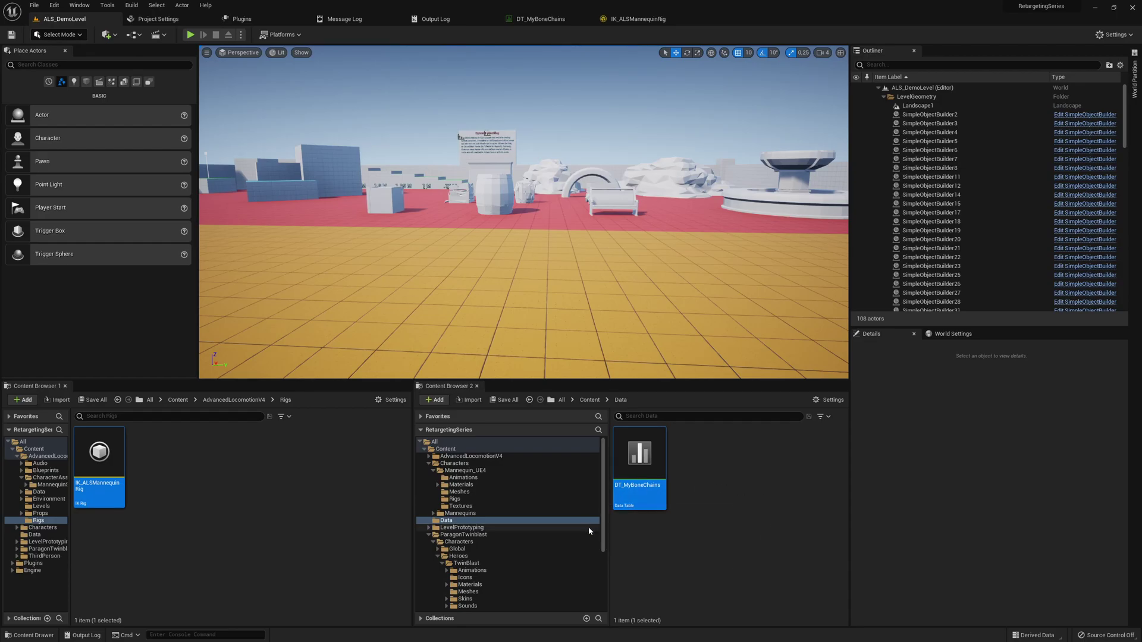
pyautogui.scroll(-5, 581, 537)
pyautogui.scroll(4, 569, 533)
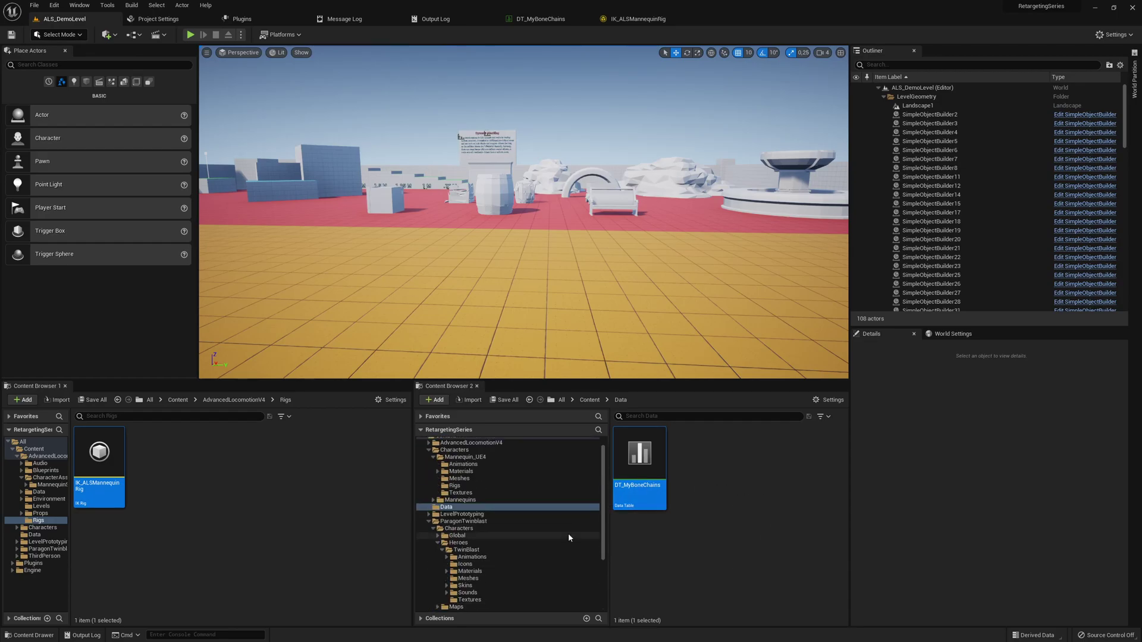
pyautogui.click(505, 523)
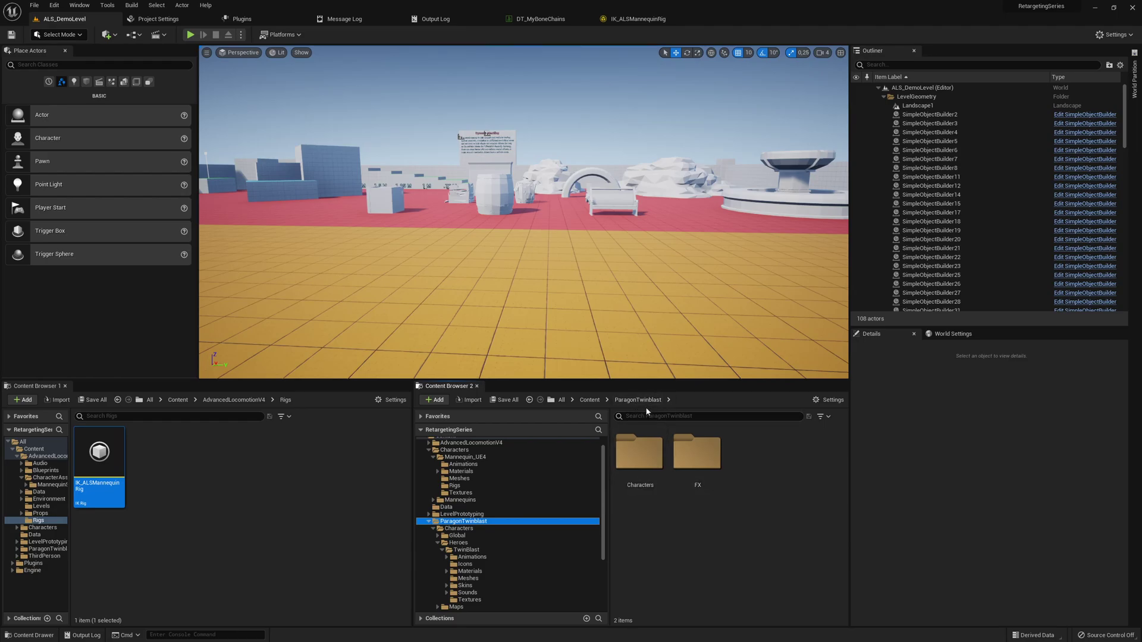
pyautogui.rightClick(662, 520)
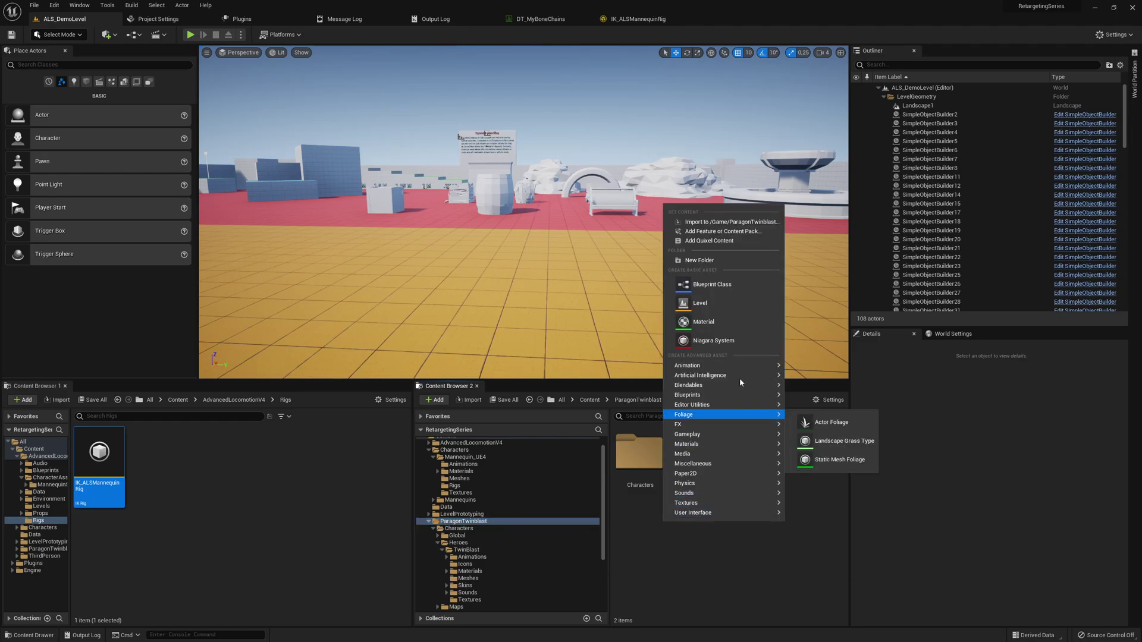
pyautogui.click(743, 262)
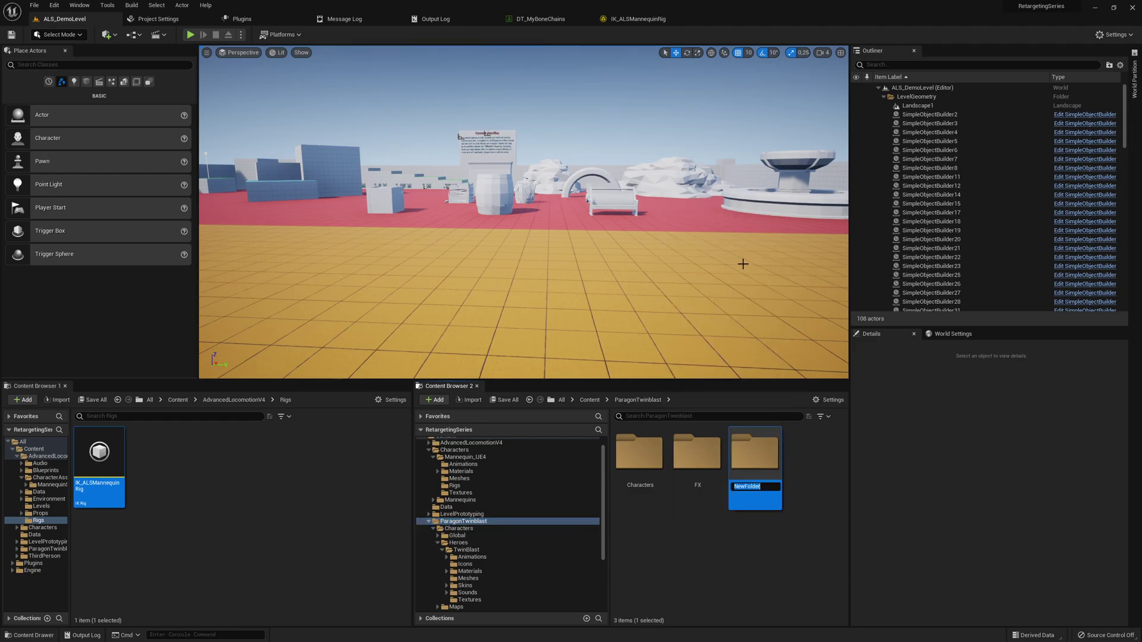
pyautogui.write('Rigs')
pyautogui.press('Return')
pyautogui.doubleClick(755, 470)
# - Create an IK Rig in the new Rigs folder using the TwinBlast skeletal mesh and name it IK_TwinBlastRig
pyautogui.rightClick(691, 488)
pyautogui.moveTo(741, 430)
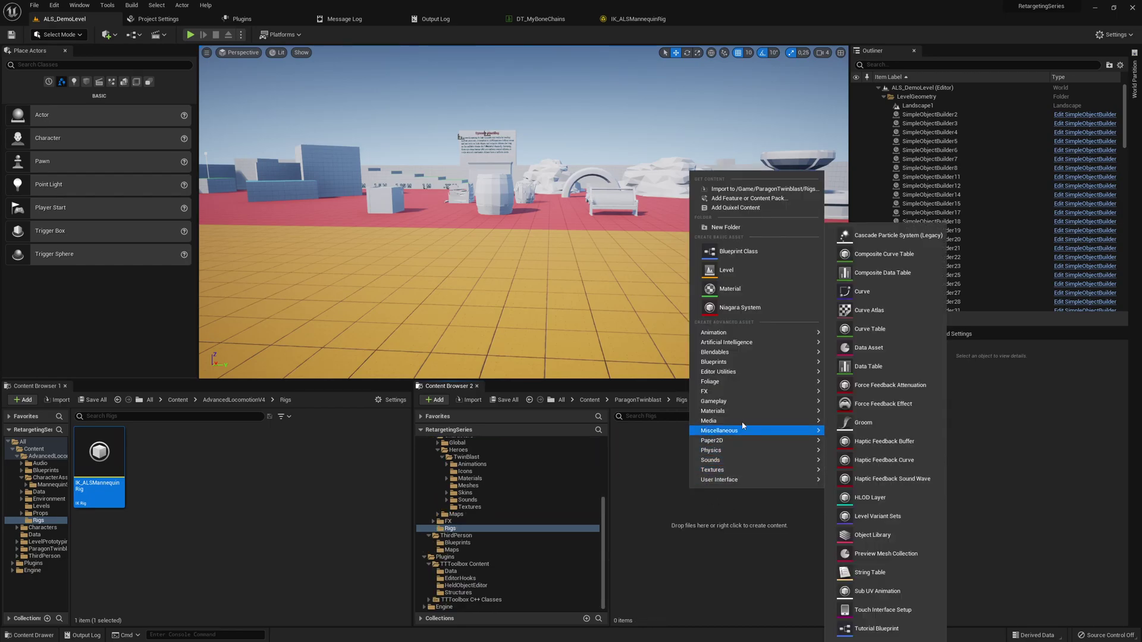
pyautogui.moveTo(771, 331)
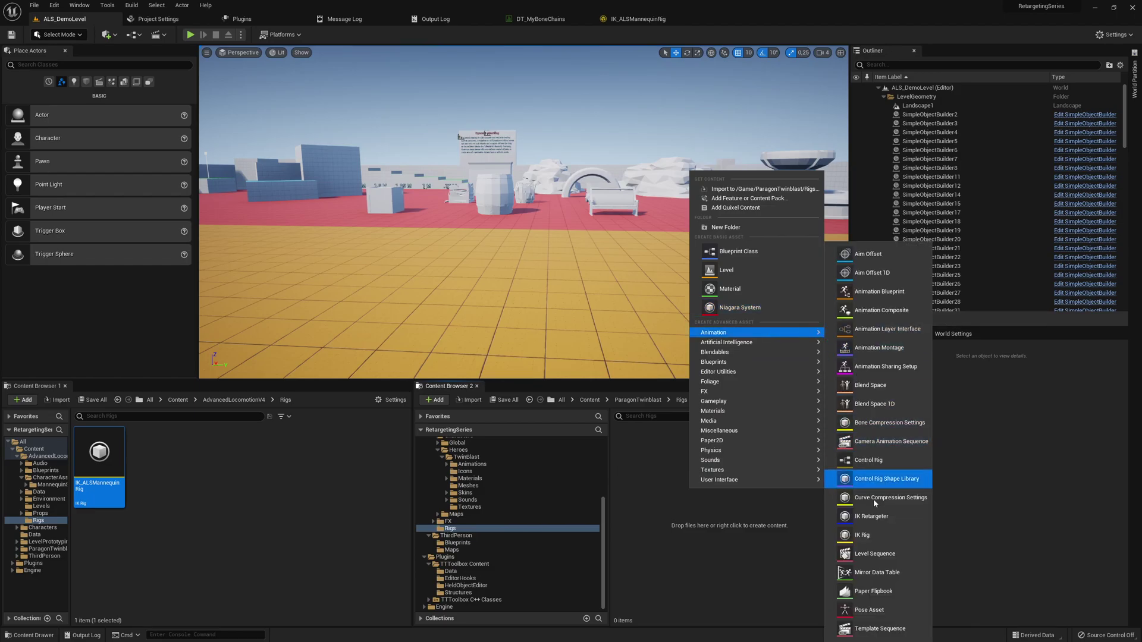
pyautogui.click(866, 535)
pyautogui.click(527, 204)
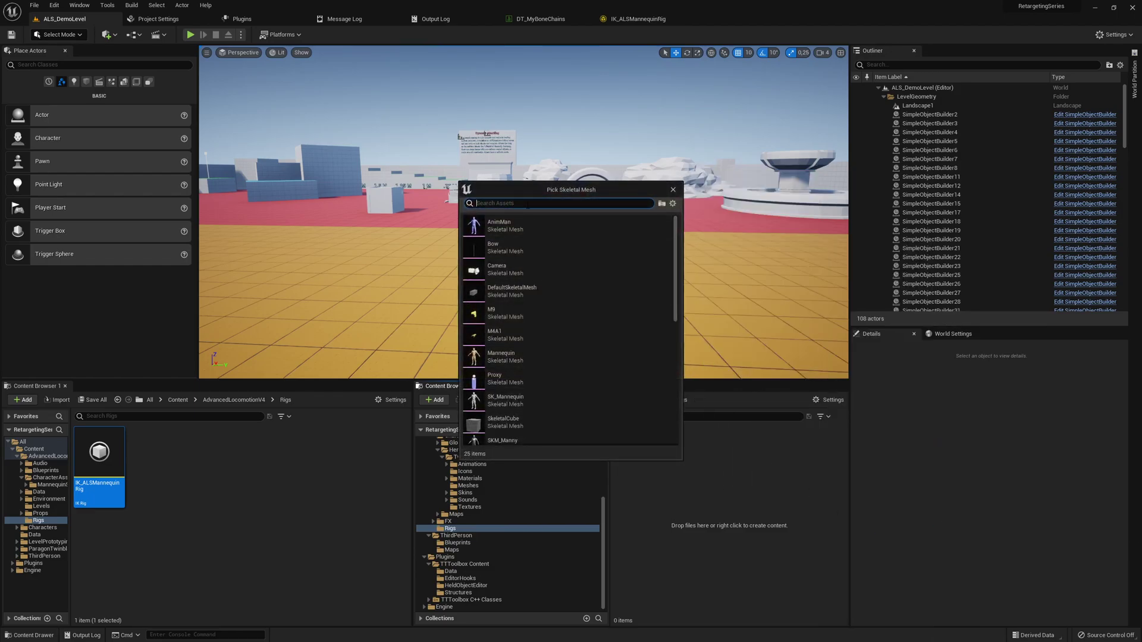
pyautogui.write('twinbl')
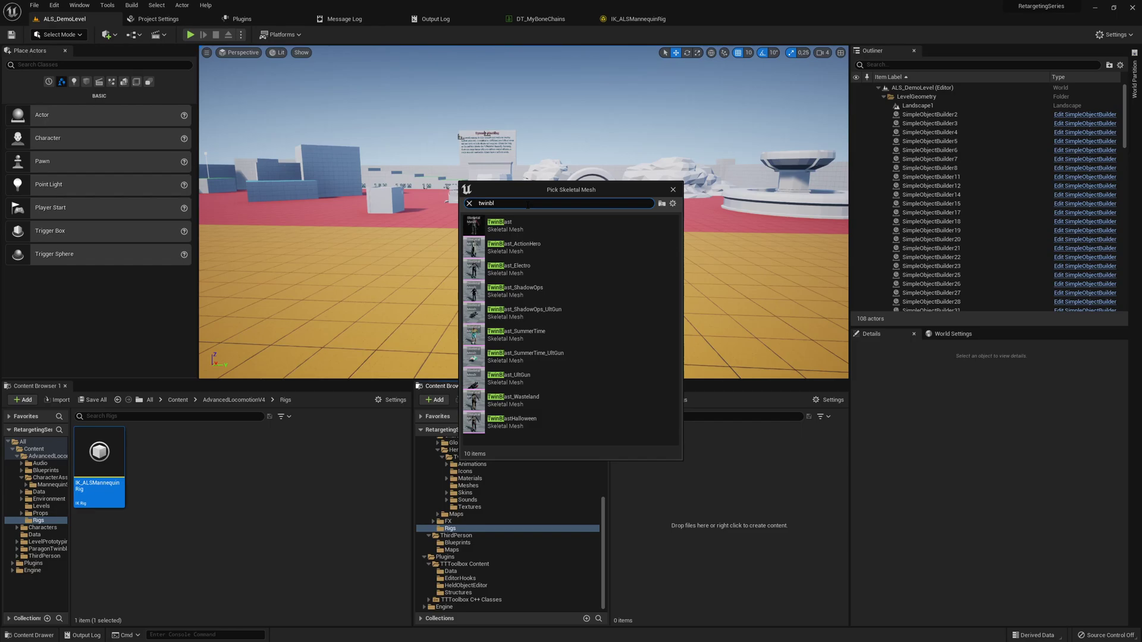
pyautogui.click(564, 280)
pyautogui.write('IK_TwinBlast')
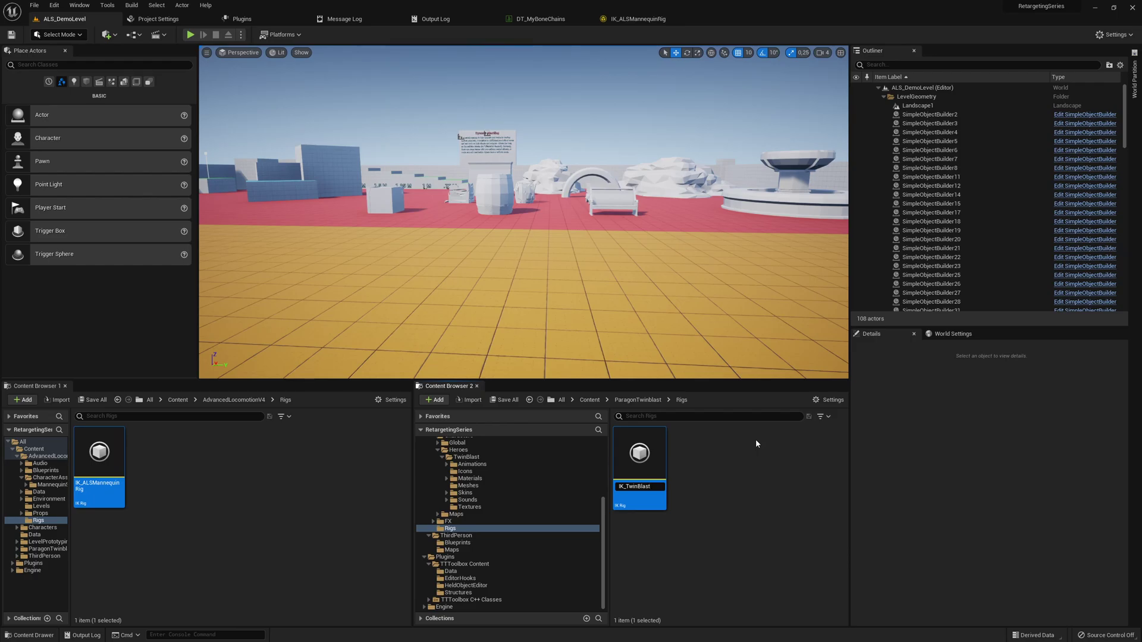
pyautogui.write('Rig')
pyautogui.press('Return')
# - Open IK_TwinBlastRig in its own window beside the ALS Mannequin rig and widen the Mannequin rig's bone hierarchy
pyautogui.doubleClick(655, 459)
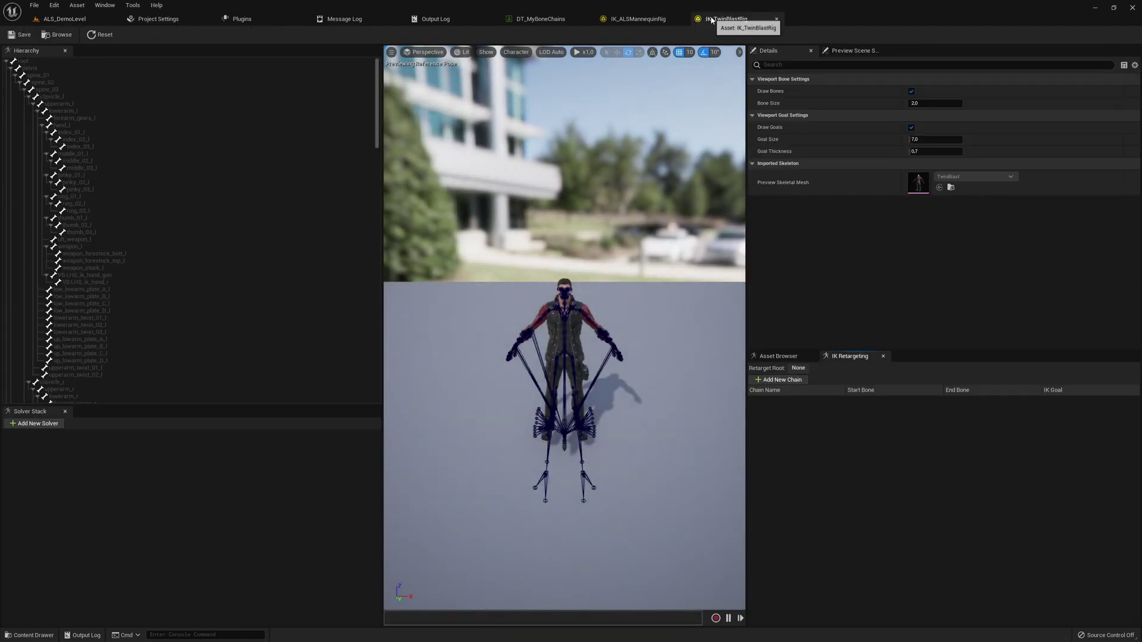
pyautogui.moveTo(726, 19); pyautogui.dragTo(797, 64)
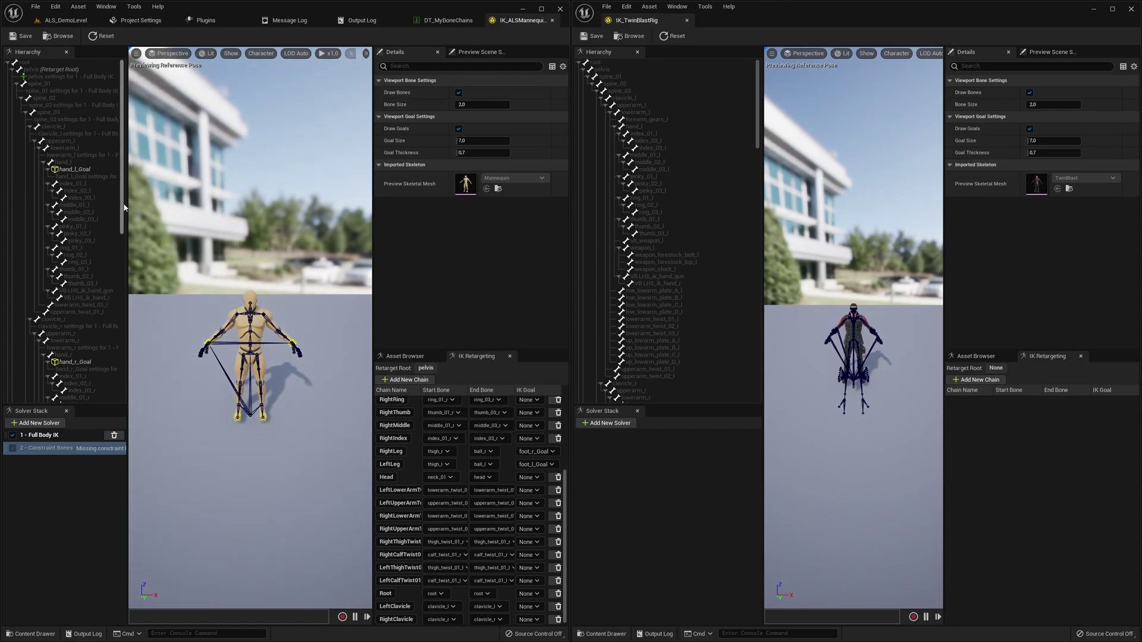
pyautogui.moveTo(126, 209); pyautogui.dragTo(225, 211)
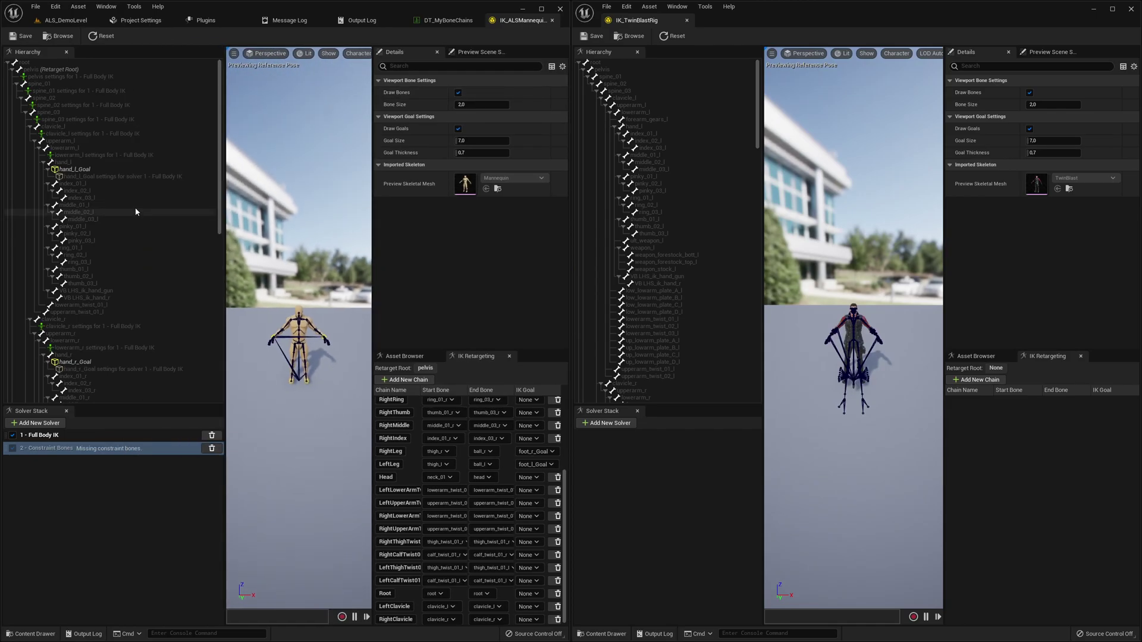
# - Add a Full Body IK solver and a Constraint Bones solver to IK_TwinBlastRig's solver stack
pyautogui.click(613, 423)
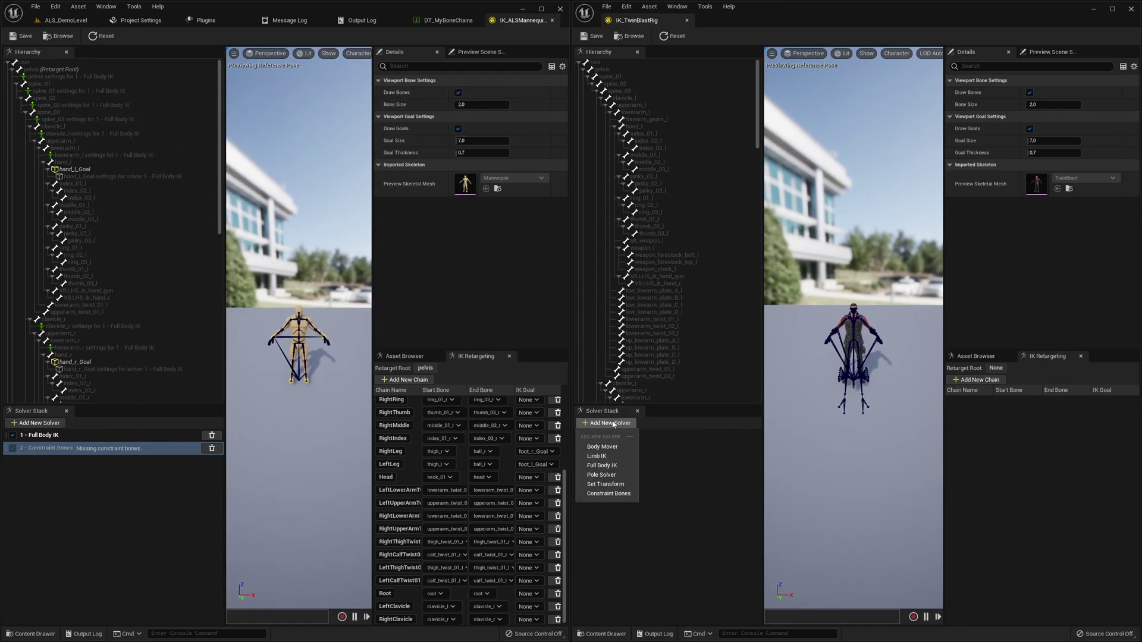
pyautogui.click(623, 465)
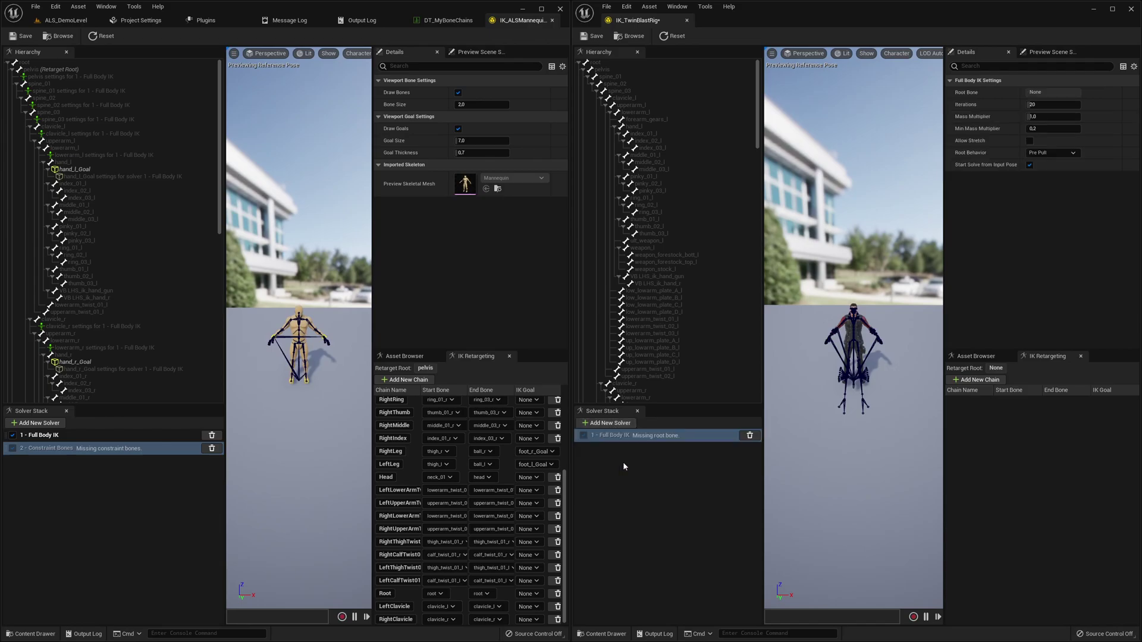
pyautogui.click(620, 424)
pyautogui.click(625, 495)
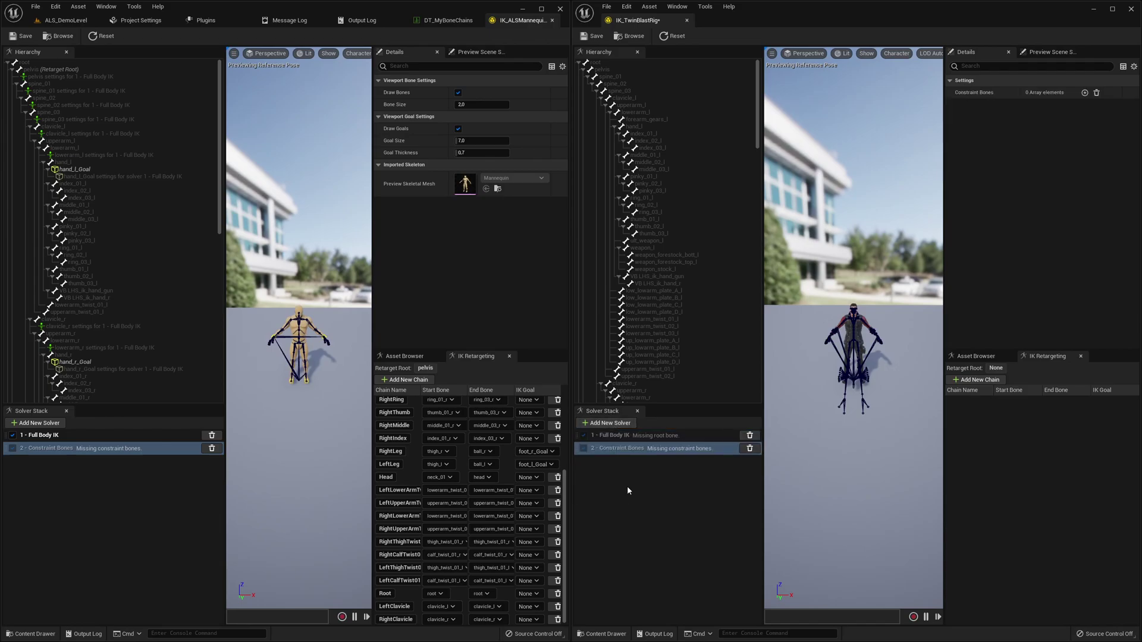
# - Set the TwinBlast pelvis bone as the retarget root and as the root bone of the Full Body IK solver
pyautogui.click(639, 439)
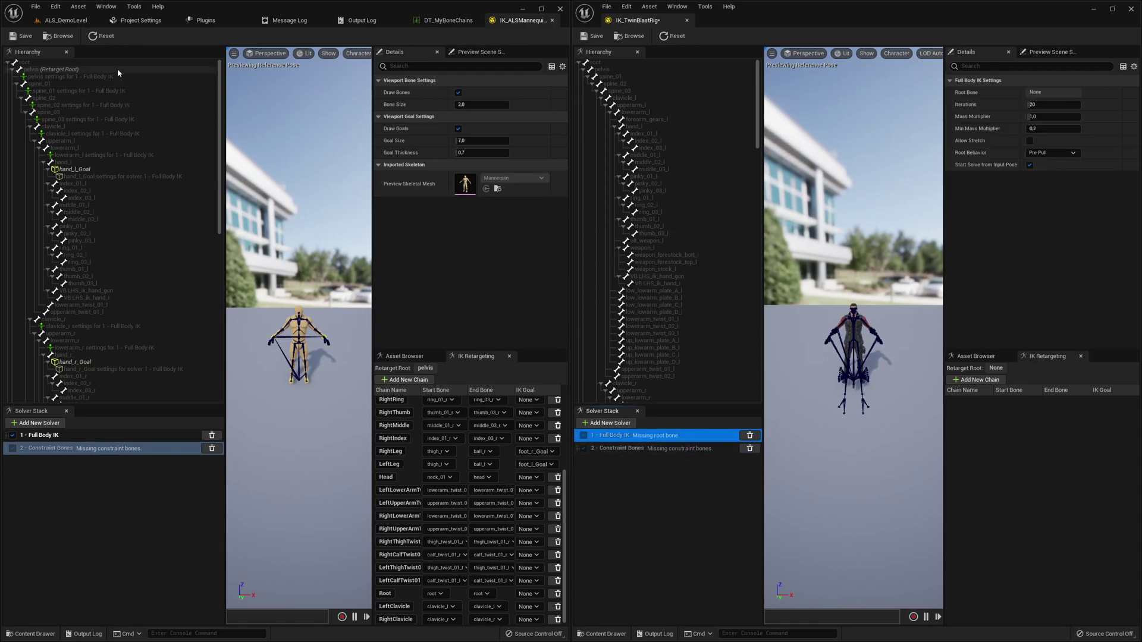
pyautogui.click(601, 71)
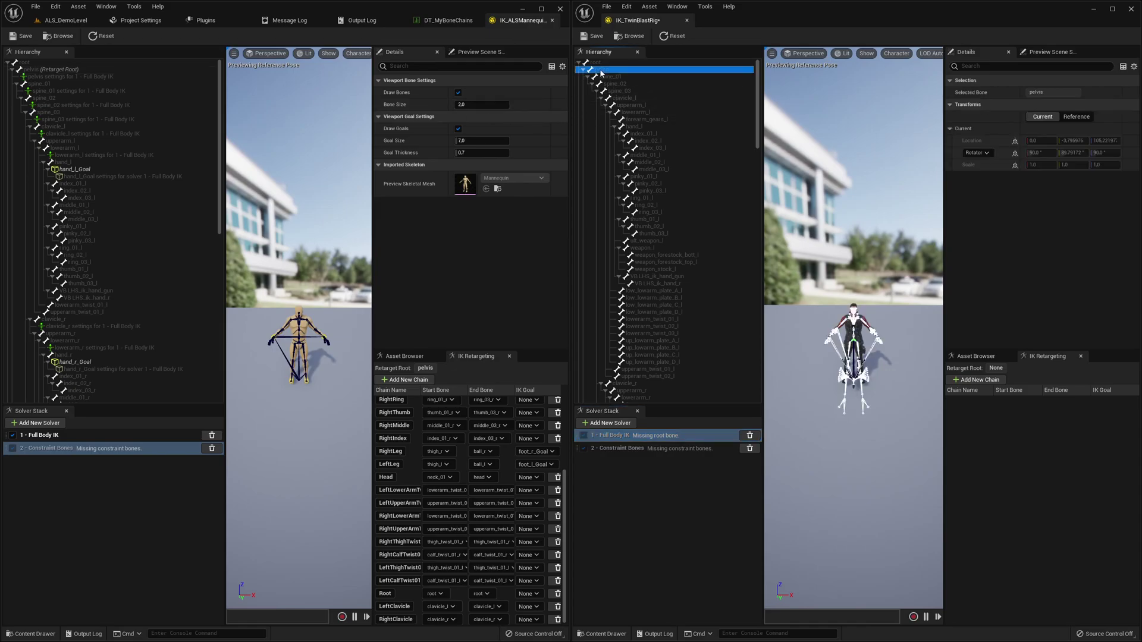
pyautogui.rightClick(602, 73)
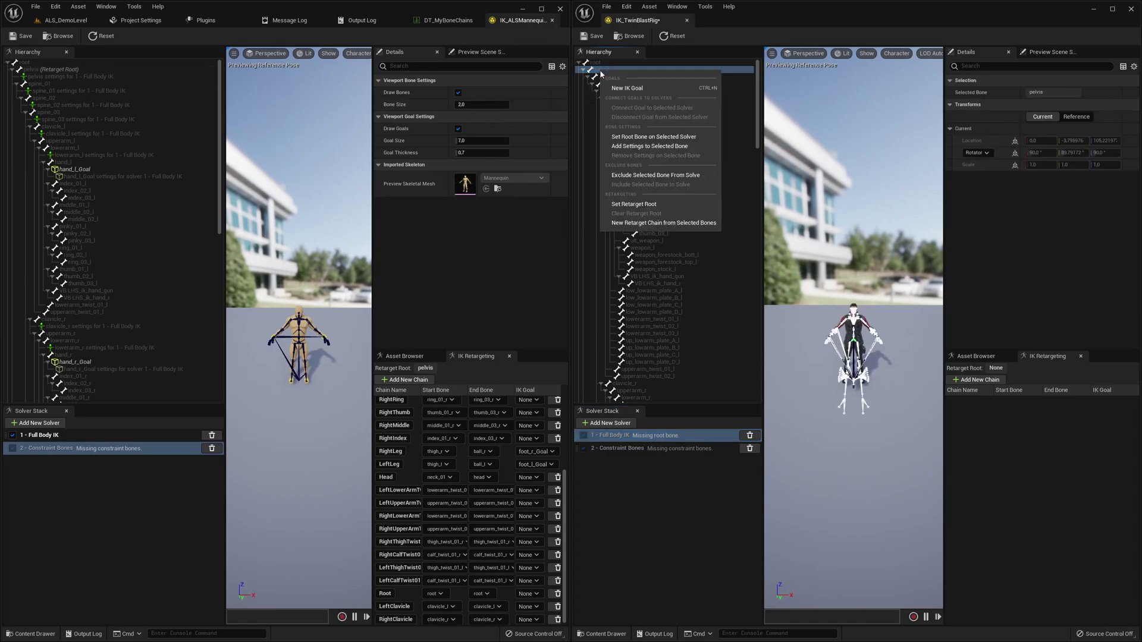
pyautogui.click(633, 204)
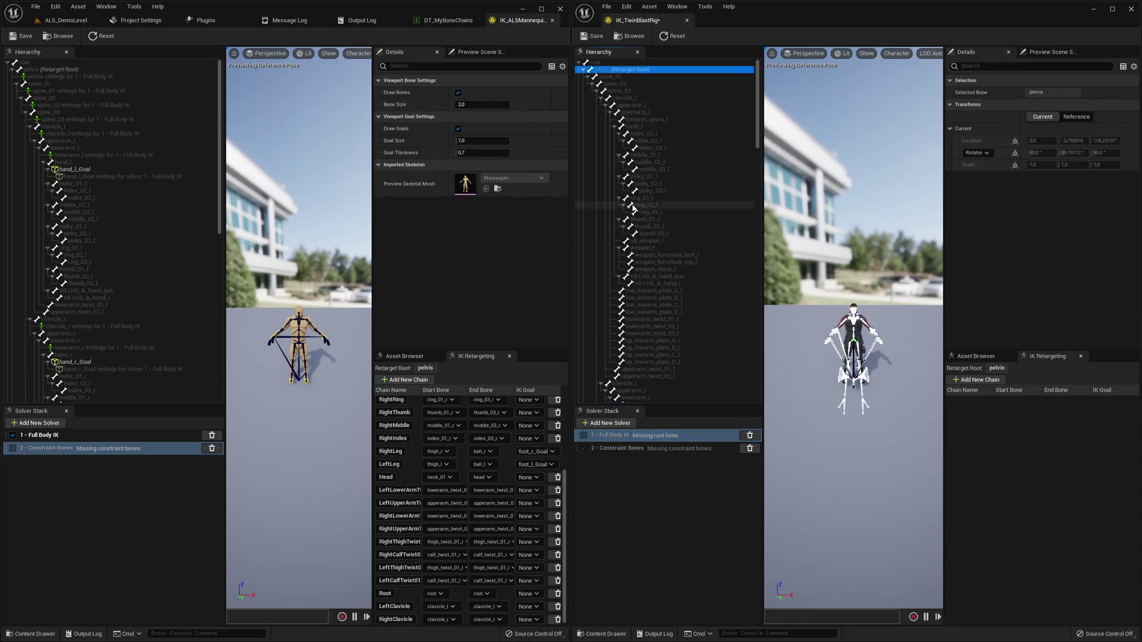
pyautogui.rightClick(619, 74)
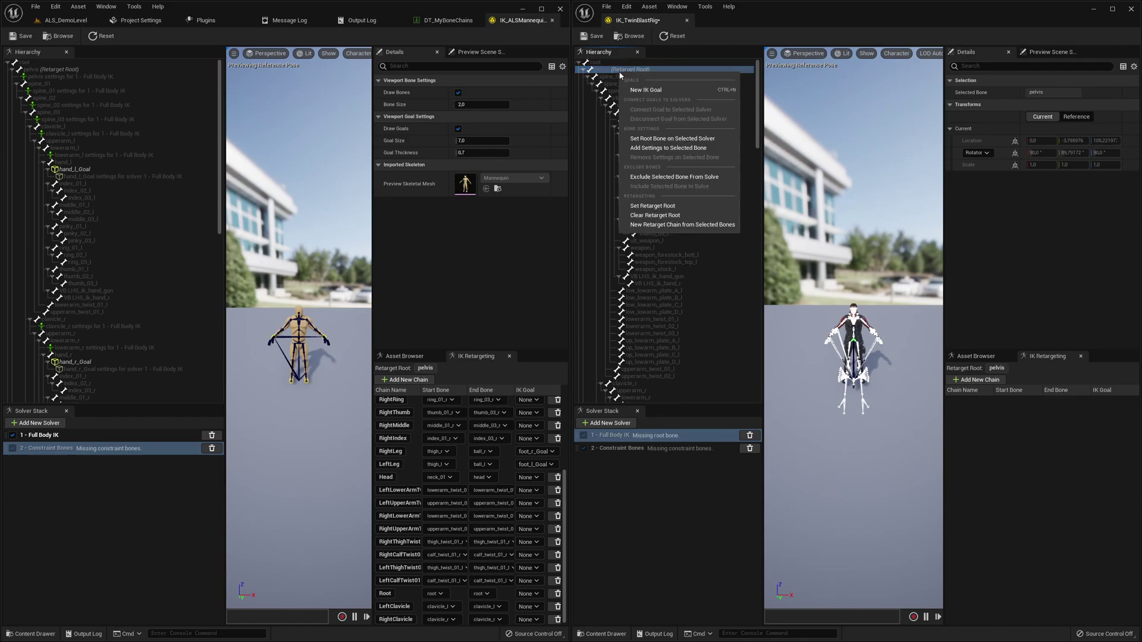
pyautogui.click(634, 138)
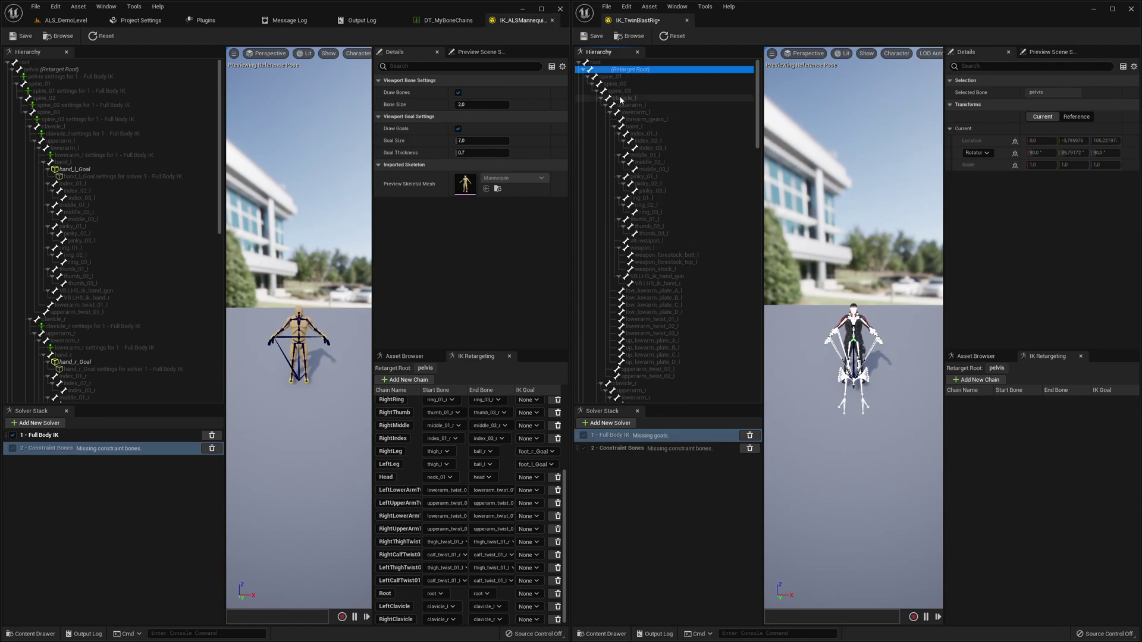
# - Add Full Body IK bone settings to pelvis, spine_01, spine_02 and spine_03 in IK_TwinBlastRig
pyautogui.click(623, 77)
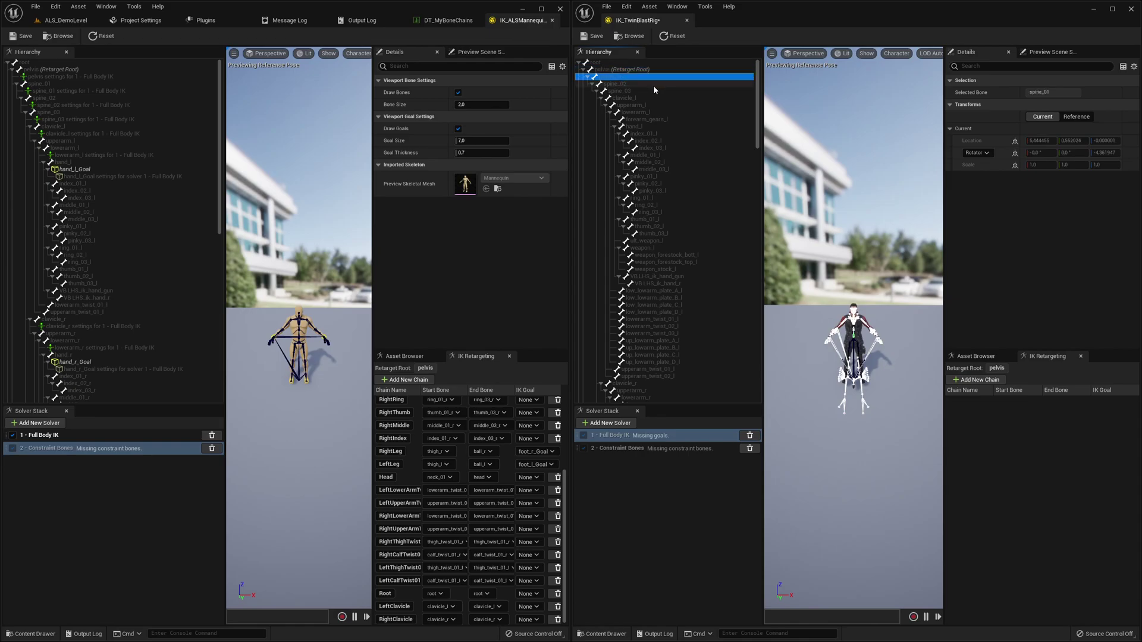
pyautogui.click(612, 69)
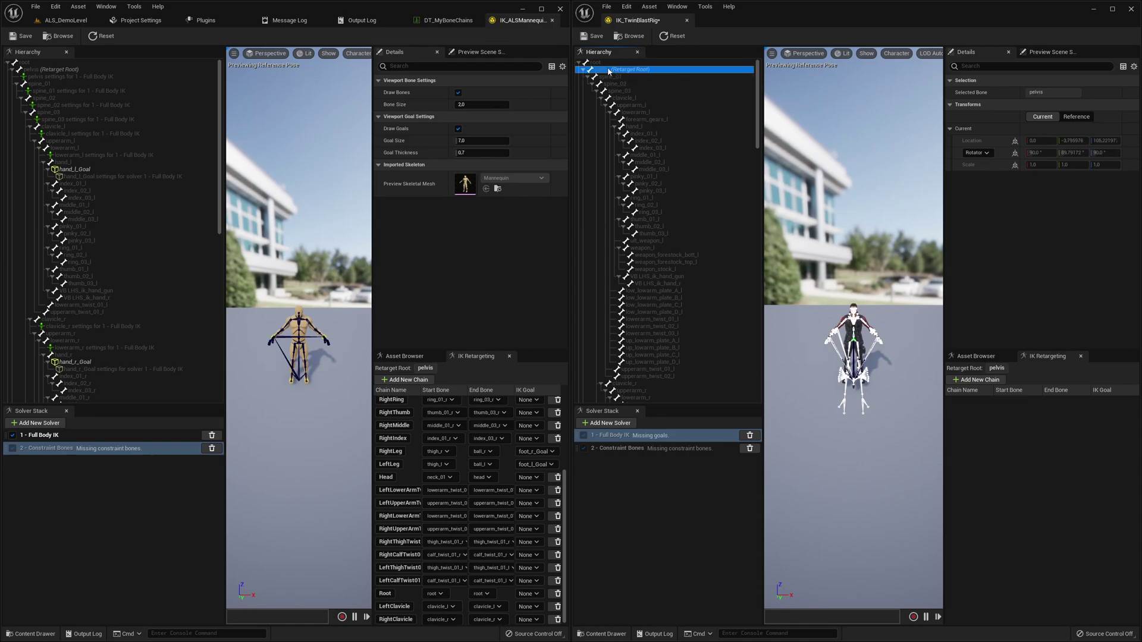
pyautogui.rightClick(608, 69)
pyautogui.click(631, 145)
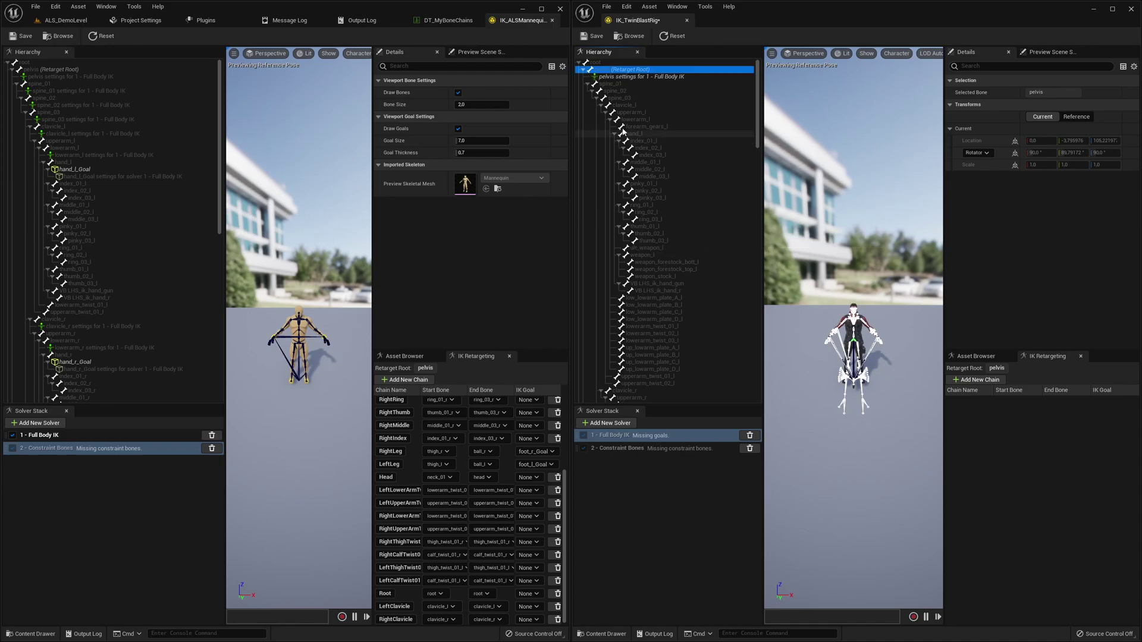
pyautogui.rightClick(613, 84)
pyautogui.click(631, 158)
pyautogui.rightClick(616, 98)
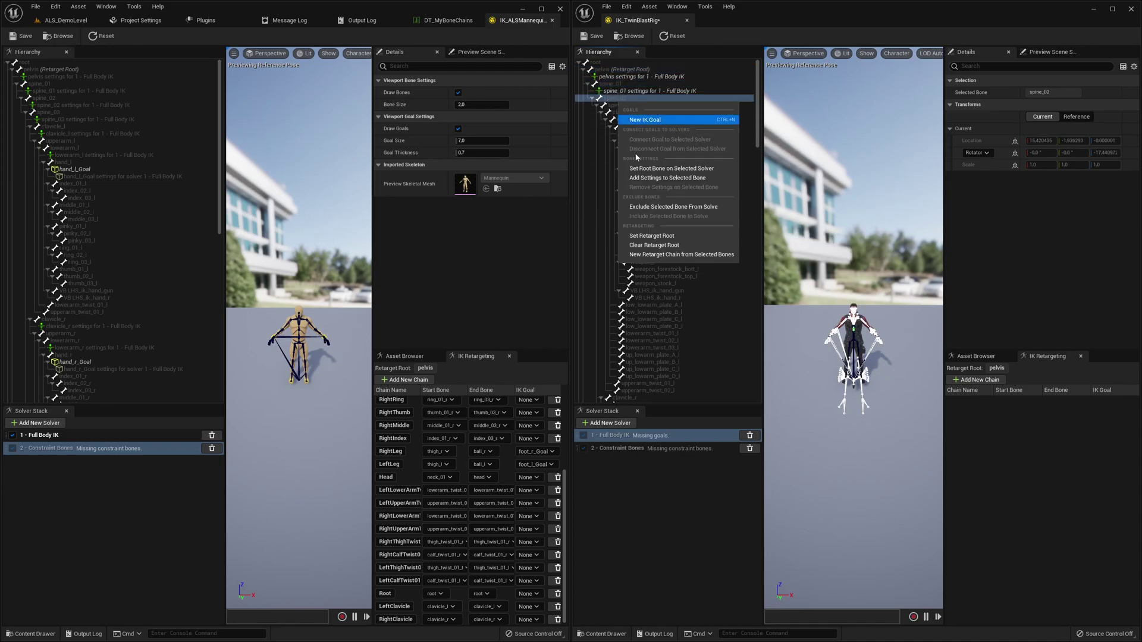
pyautogui.click(630, 167)
pyautogui.rightClick(633, 115)
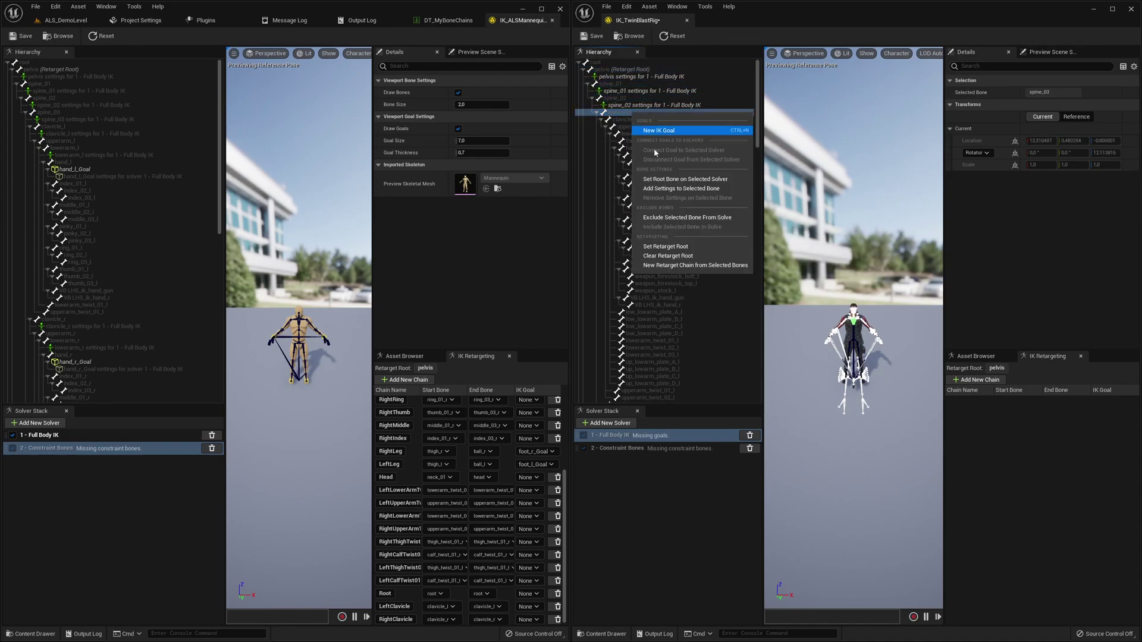
pyautogui.click(670, 187)
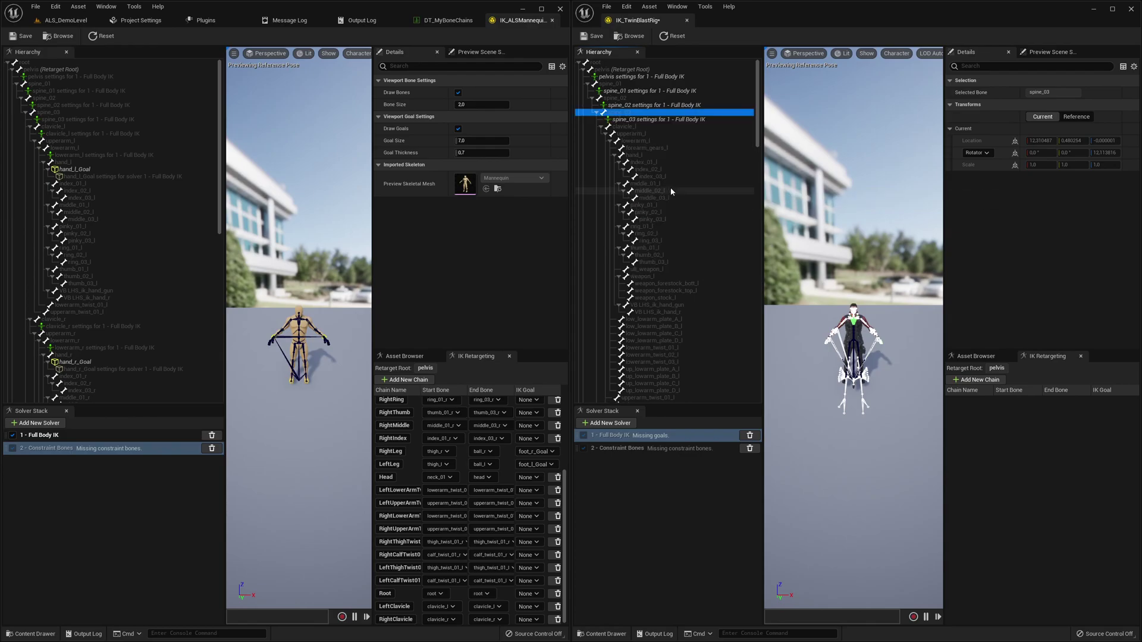
# - Set the TwinBlast pelvis settings' rotation stiffness to 1.0, matching the ALS Mannequin rig
pyautogui.click(62, 76)
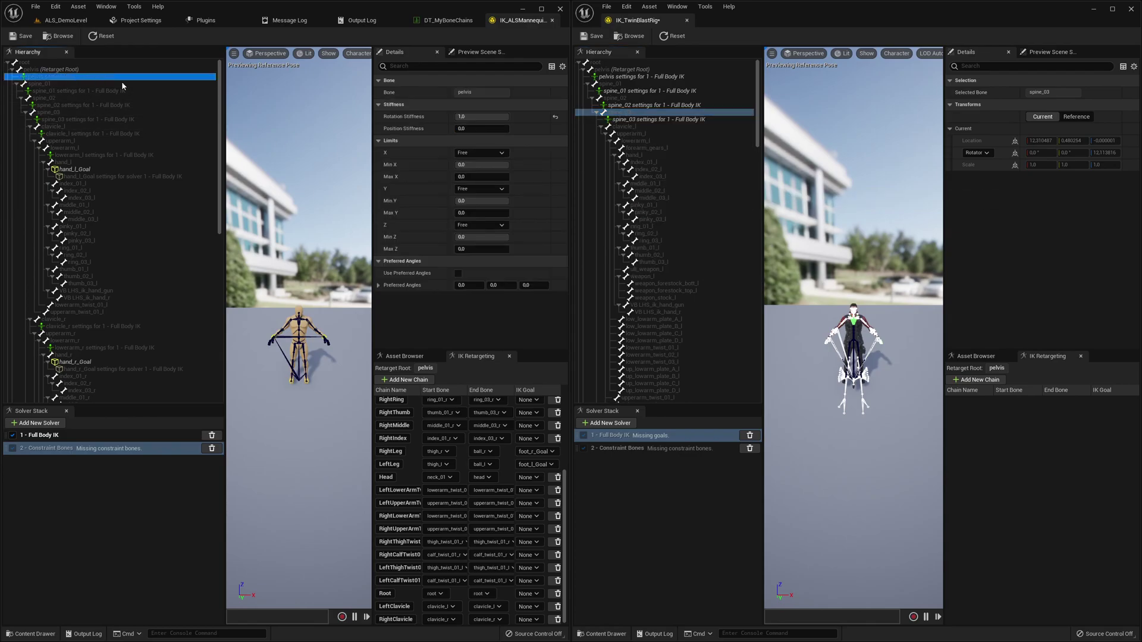
pyautogui.click(629, 78)
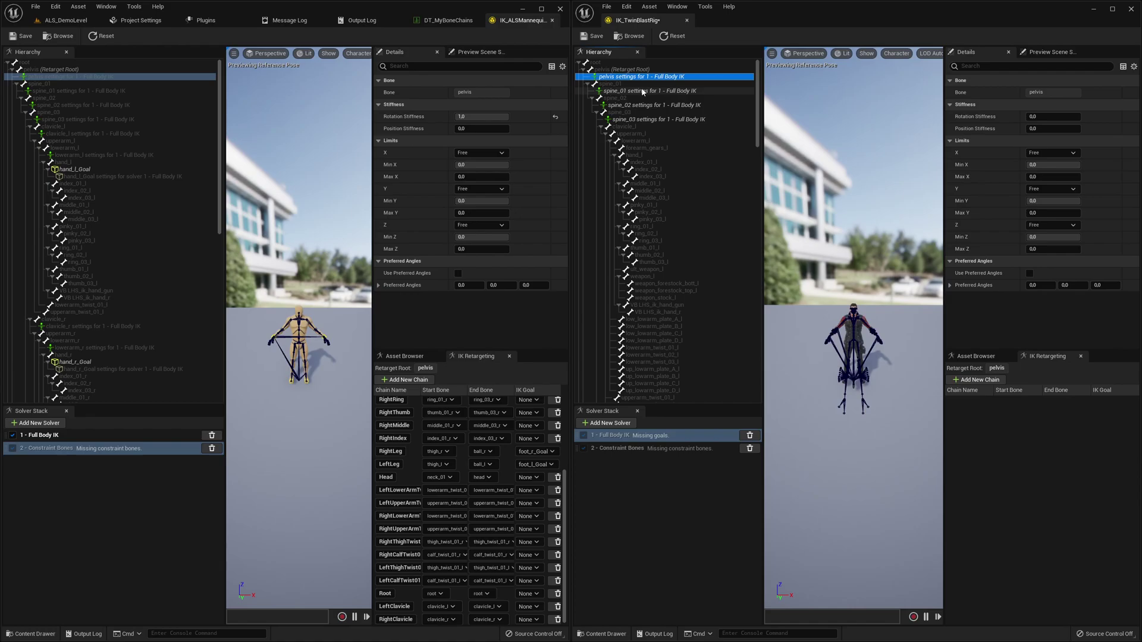
pyautogui.click(1053, 116)
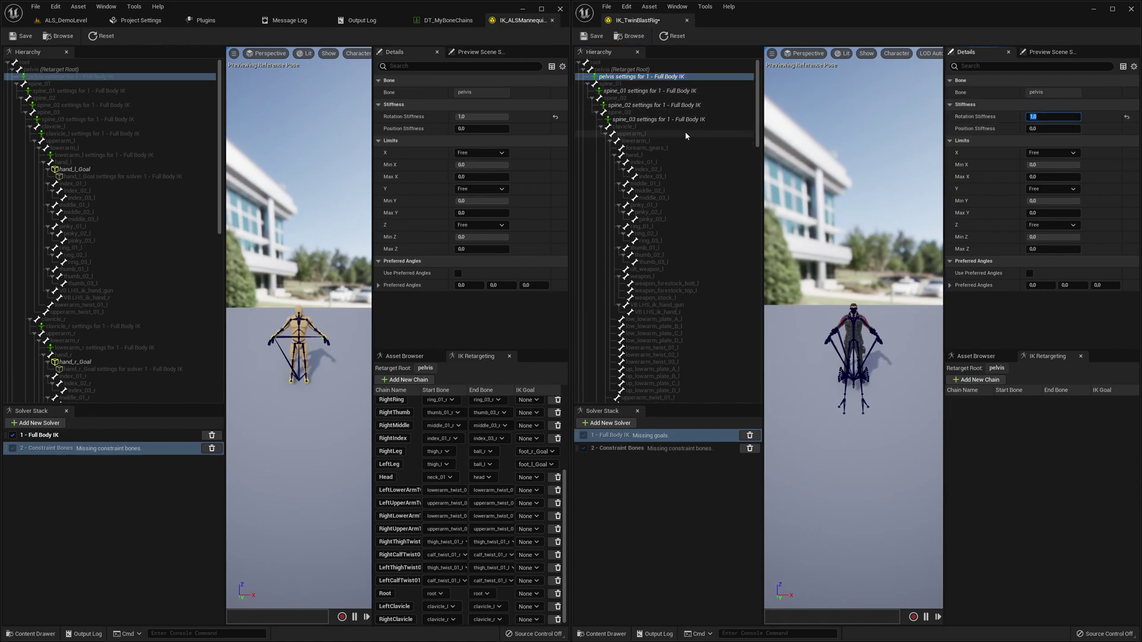
# - Copy the rotation stiffness of 0.784 from the Mannequin's spine_01 settings to TwinBlast's spine_01 settings
pyautogui.click(86, 97)
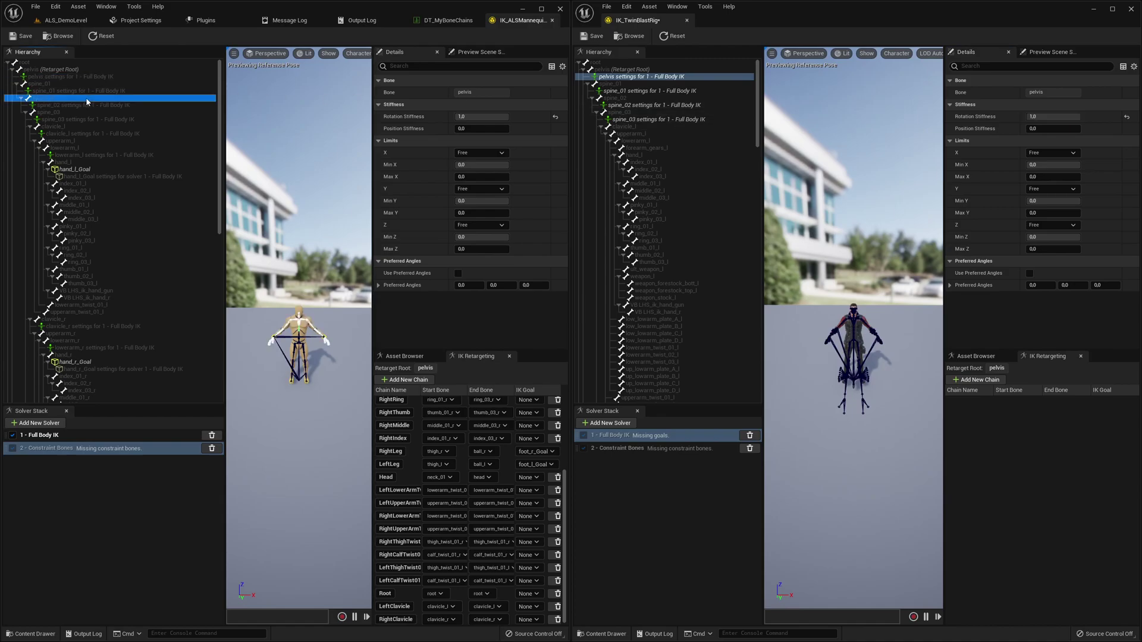
pyautogui.click(90, 94)
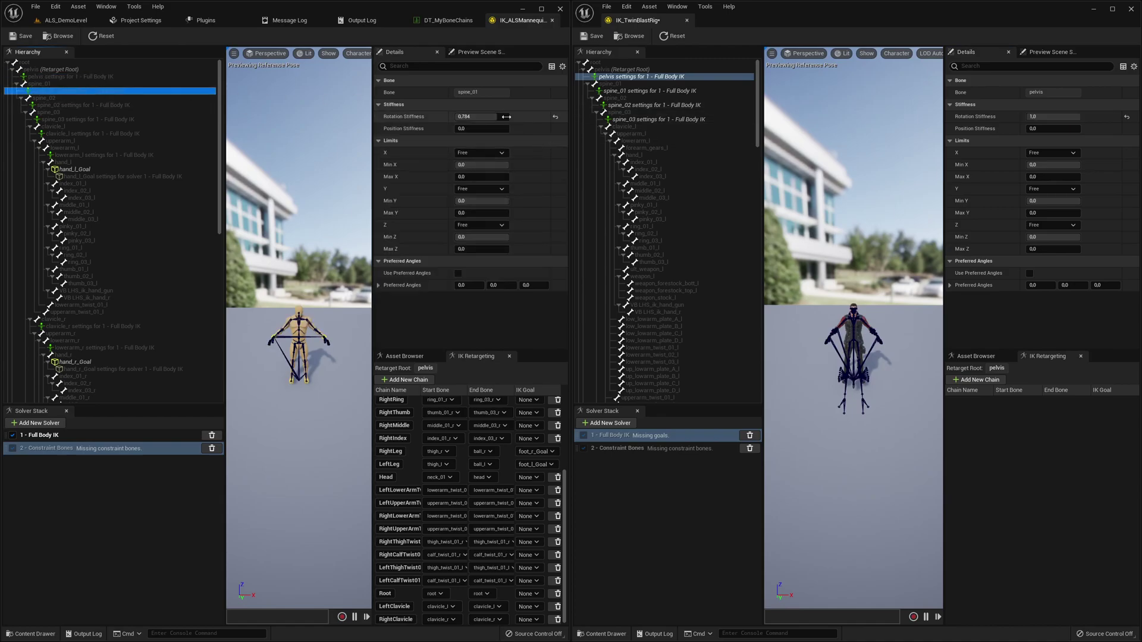
pyautogui.click(487, 116)
pyautogui.hotkey('ctrl', 'c')
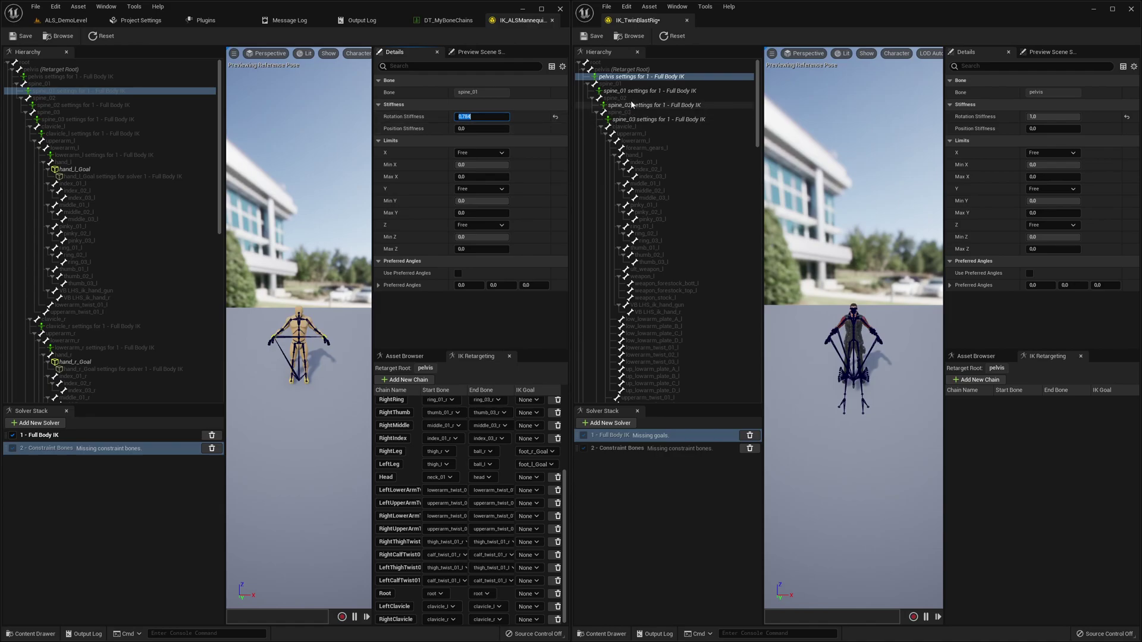
pyautogui.click(635, 91)
pyautogui.click(1050, 117)
pyautogui.hotkey('ctrl', 'v')
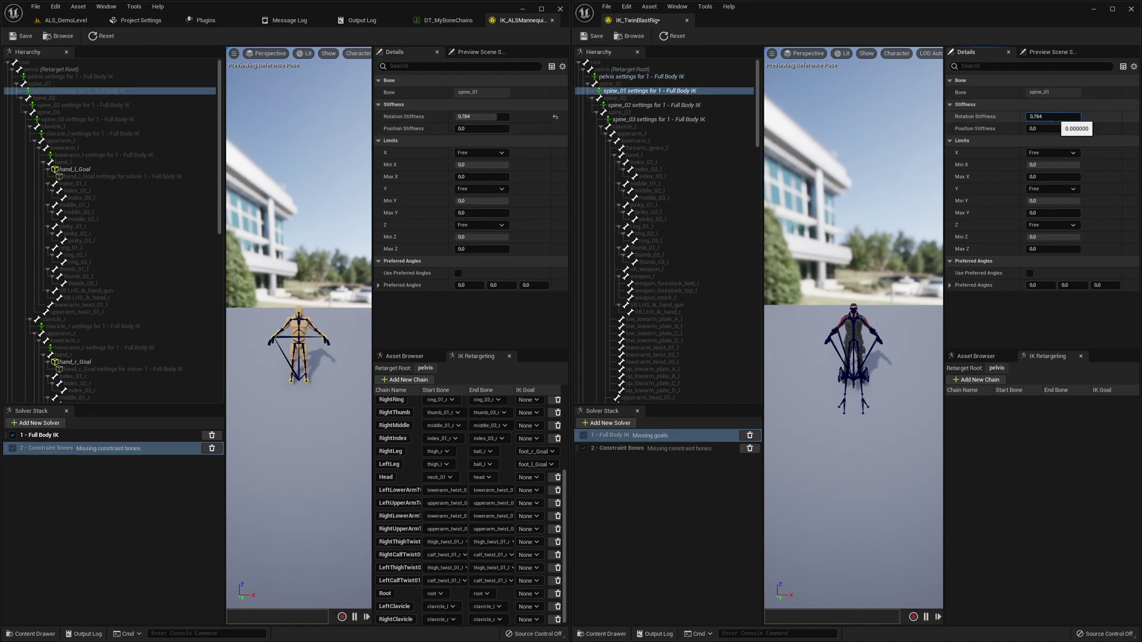
pyautogui.press('Return')
# - Set the rotation stiffness of TwinBlast's spine_02 settings to 0.928, matching the Mannequin rig
pyautogui.click(102, 106)
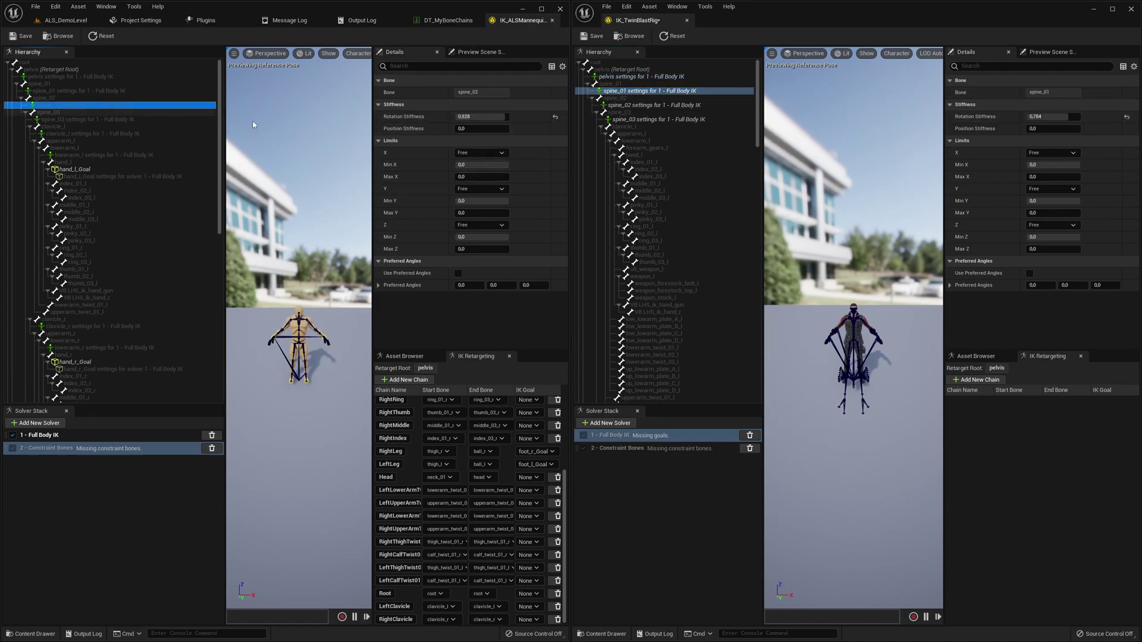
pyautogui.click(465, 117)
pyautogui.click(658, 106)
pyautogui.click(1033, 117)
pyautogui.write('0.928')
pyautogui.press('Return')
# - Set TwinBlast's spine_03 rotation stiffness to 0.936 as in the Mannequin rig, and compare the spine_02 settings of both rigs
pyautogui.click(92, 122)
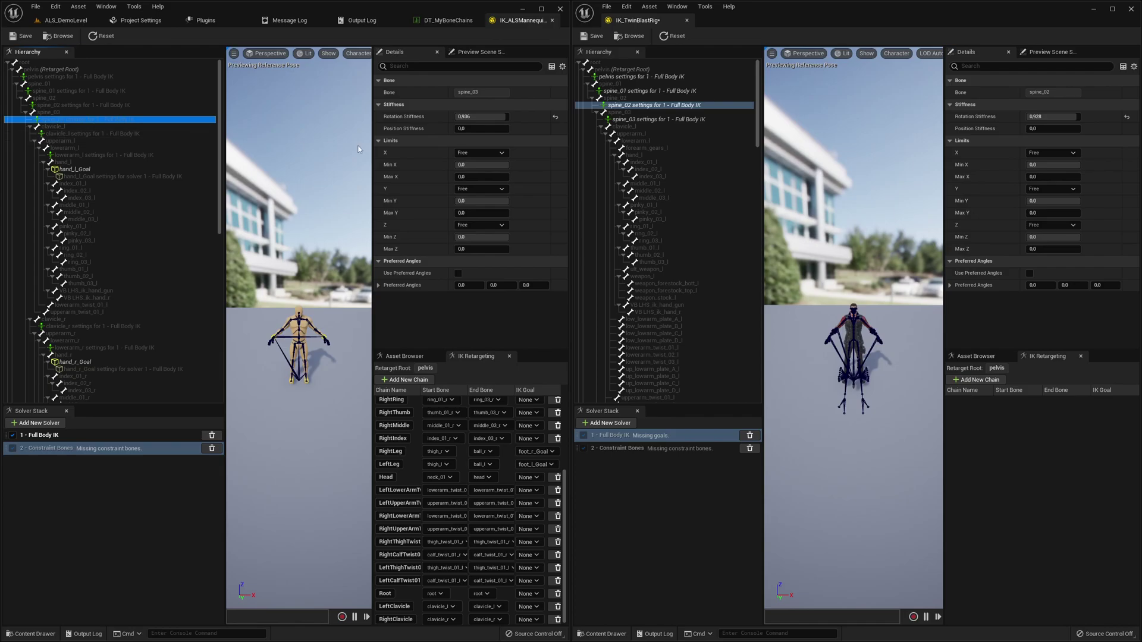
pyautogui.click(629, 120)
pyautogui.click(482, 116)
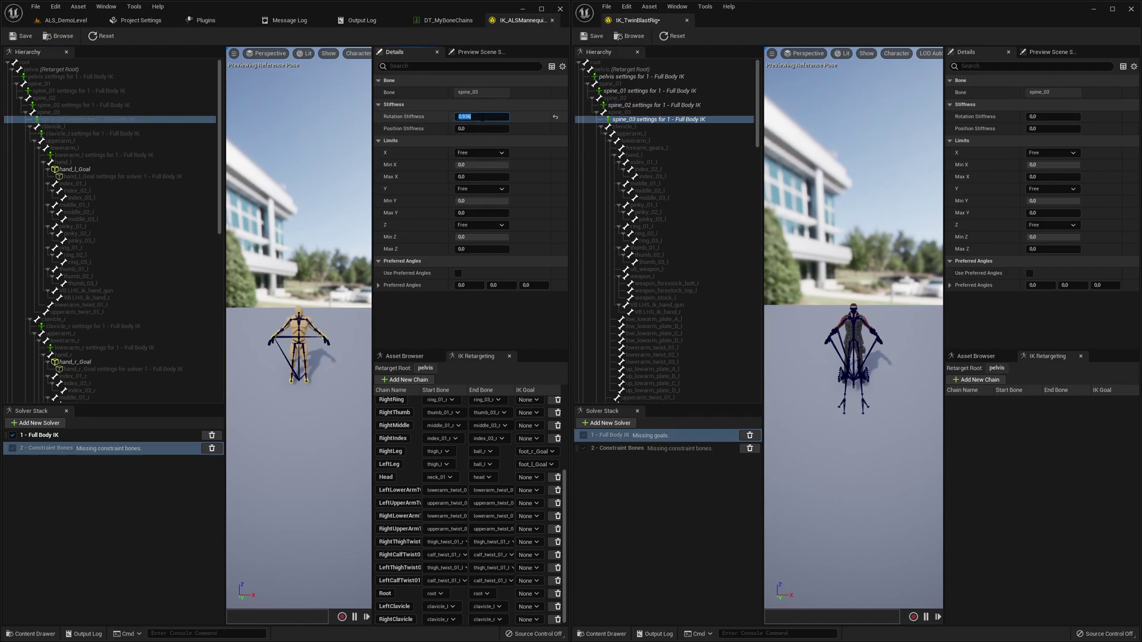
pyautogui.click(1053, 116)
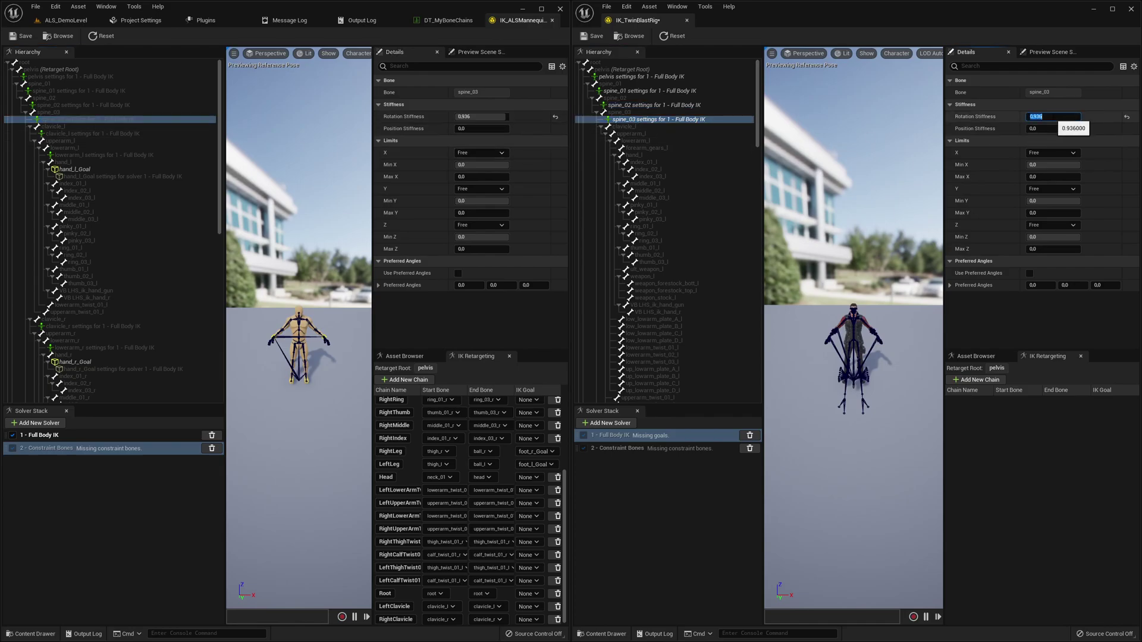
pyautogui.click(690, 104)
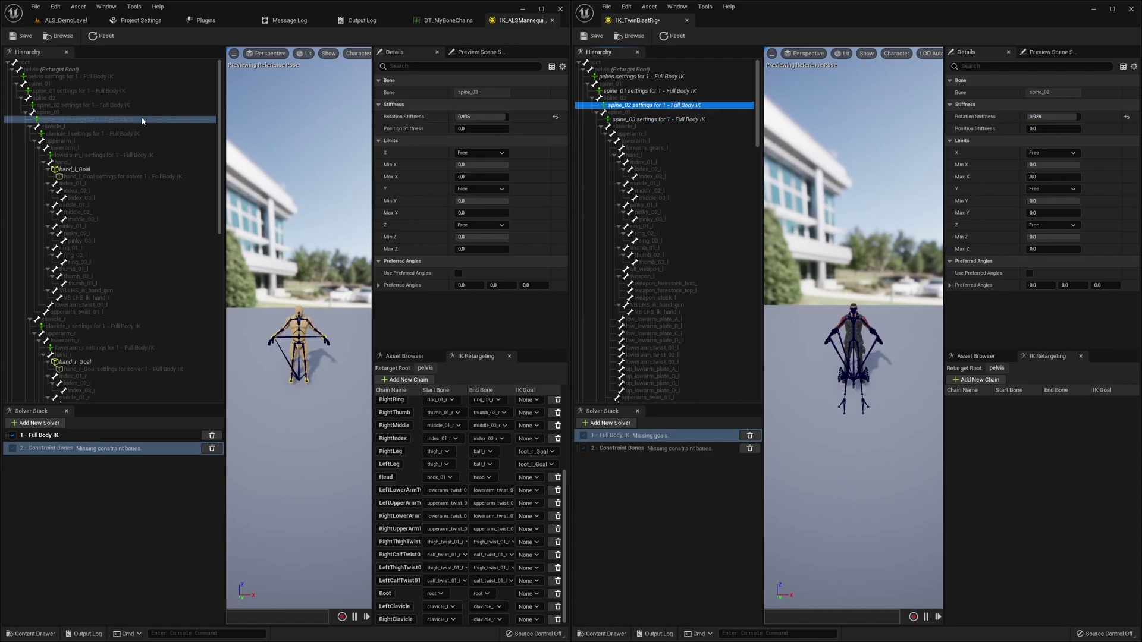
pyautogui.click(94, 106)
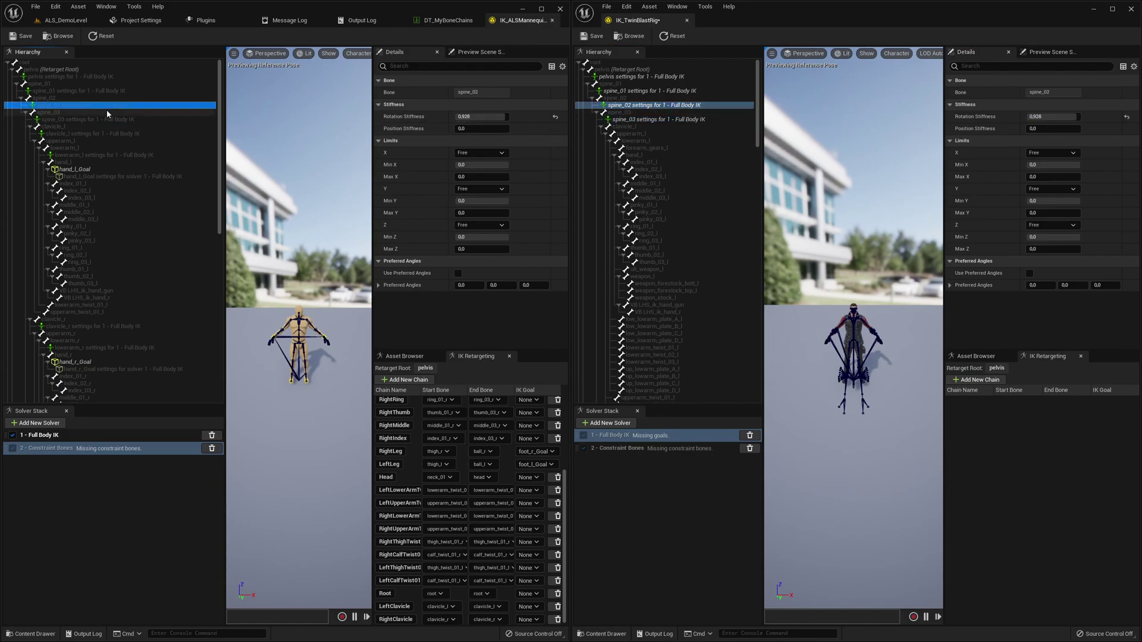
# - Add Full Body IK settings to TwinBlast's clavicle_l bone and set their rotation stiffness to 1.0, matching the Mannequin
pyautogui.click(627, 128)
pyautogui.rightClick(627, 133)
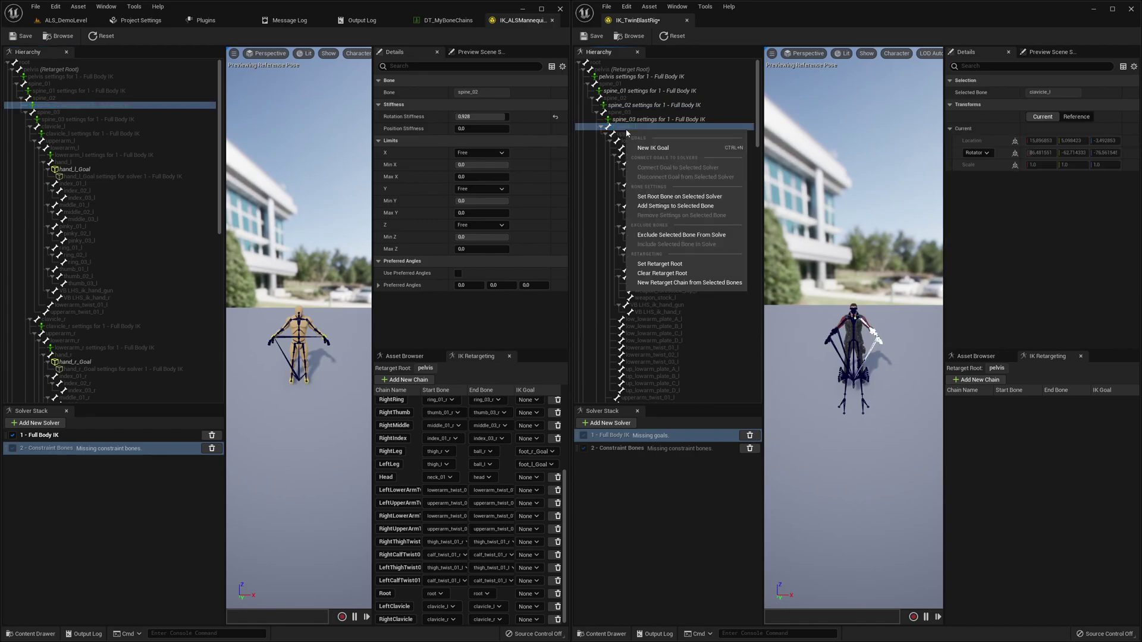
pyautogui.click(676, 206)
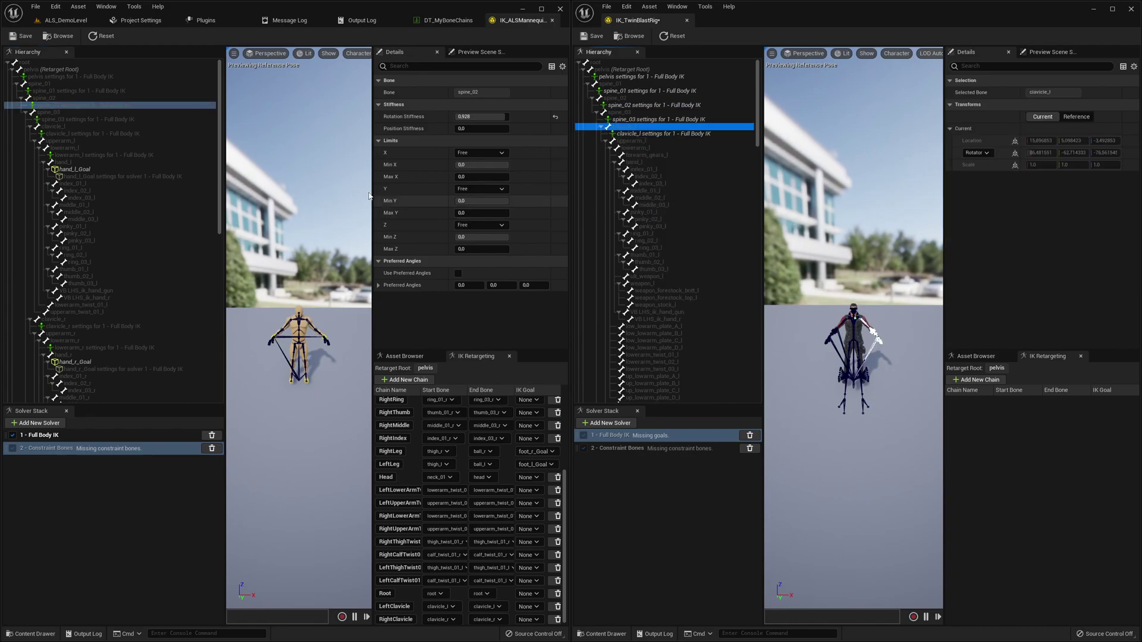
pyautogui.click(95, 133)
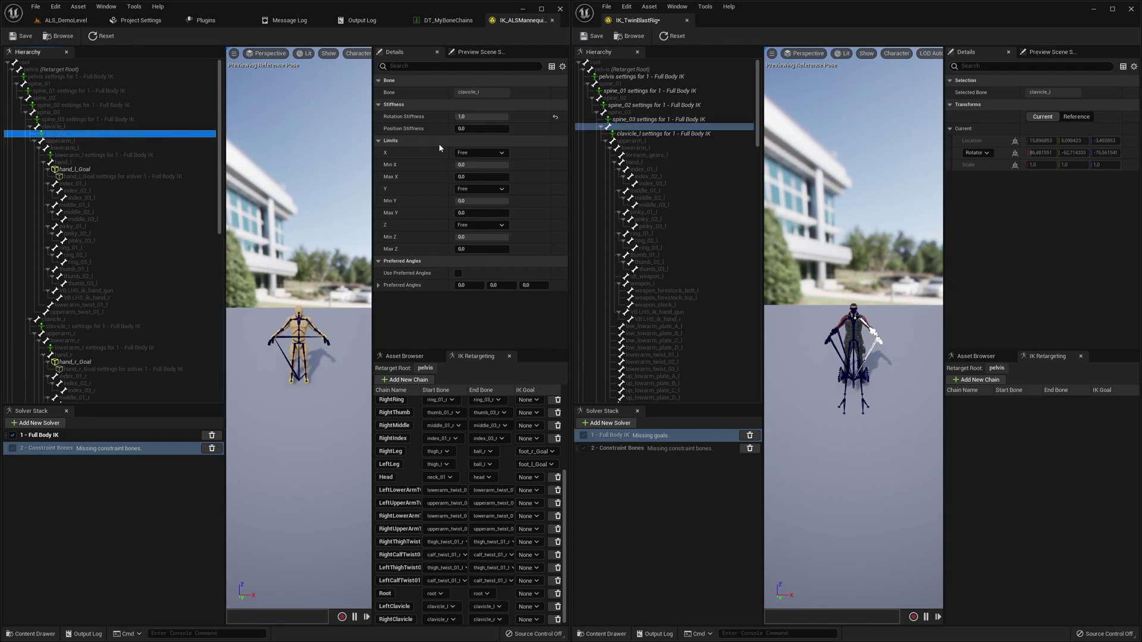
pyautogui.click(480, 116)
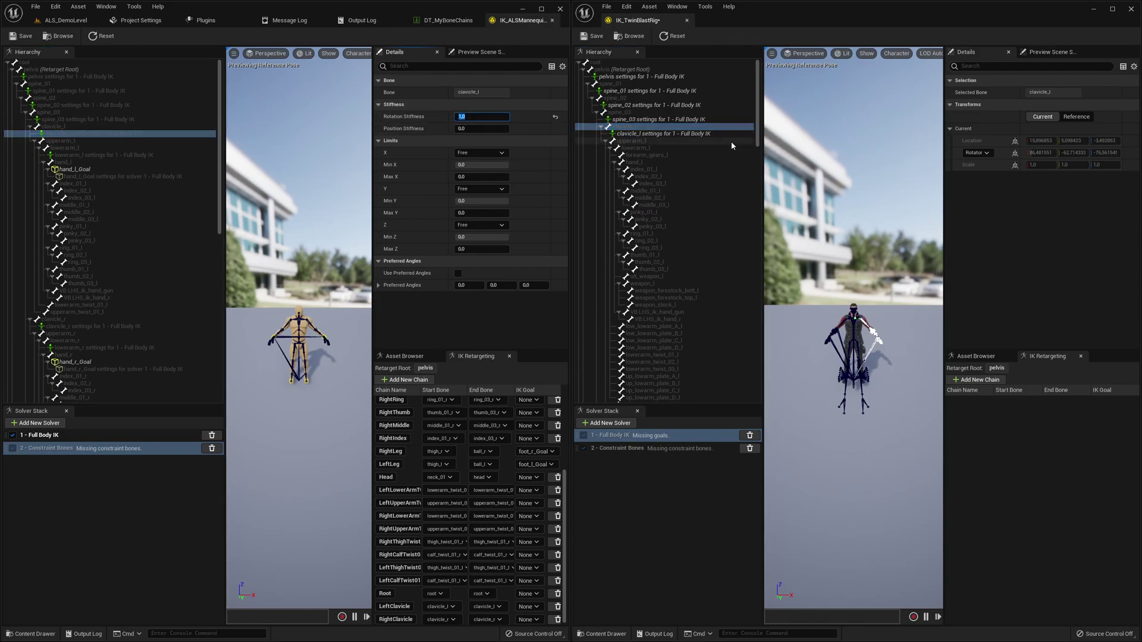
pyautogui.click(695, 134)
pyautogui.click(1050, 117)
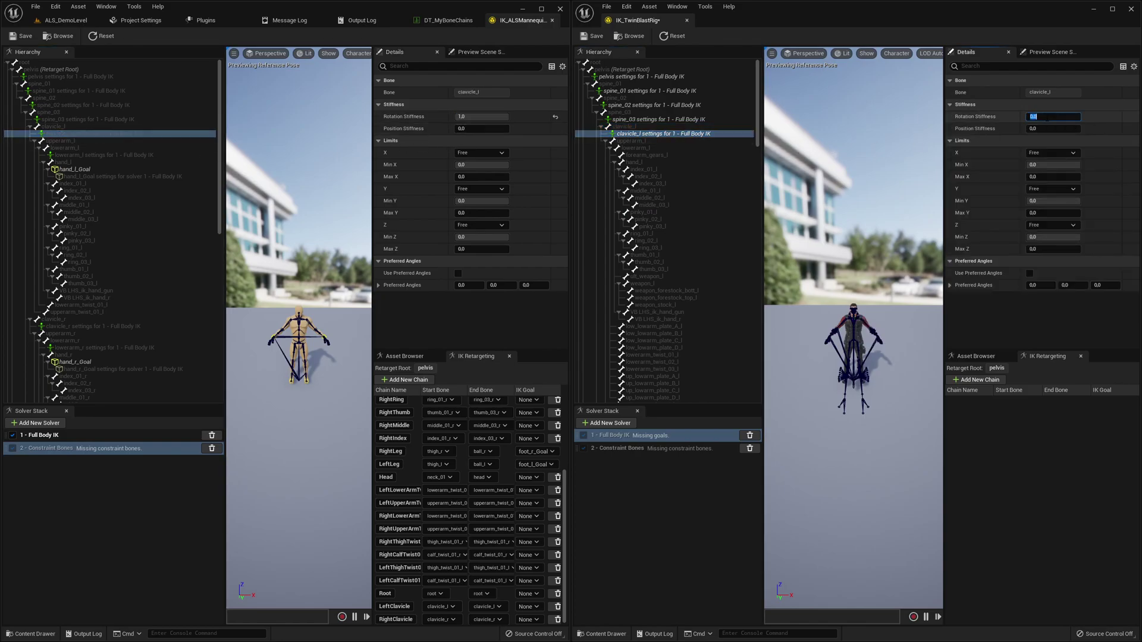
# - Add Full Body IK settings to TwinBlast's lowerarm_l bone, enabling preferred angles with values 0, 0 and 90 as in the Mannequin rig
pyautogui.click(113, 154)
pyautogui.click(634, 155)
pyautogui.rightClick(634, 148)
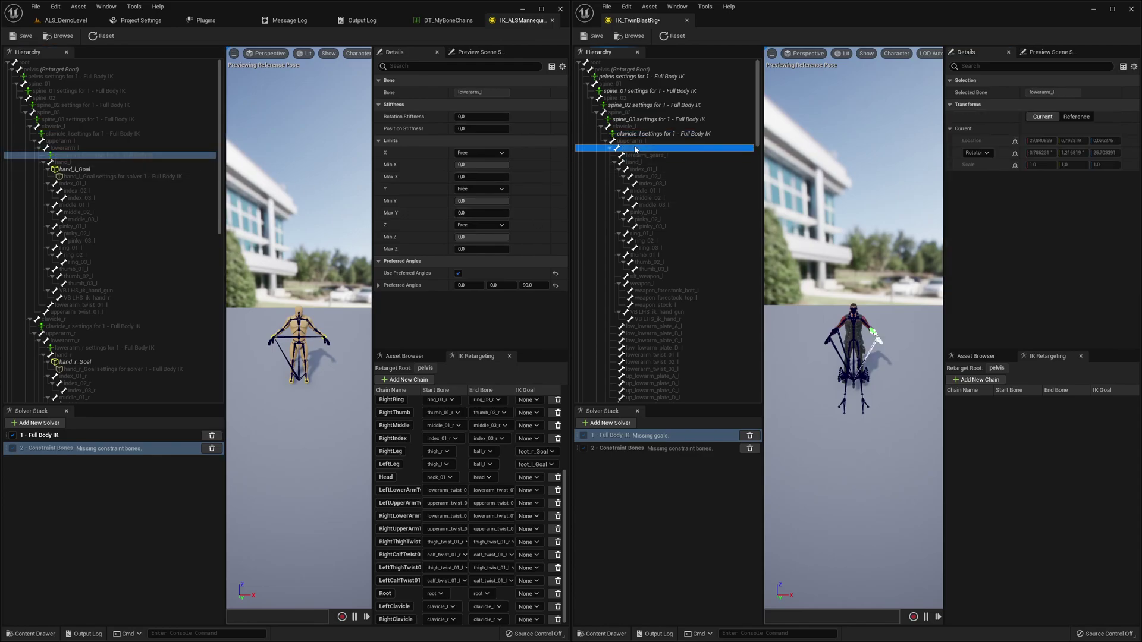
pyautogui.click(656, 222)
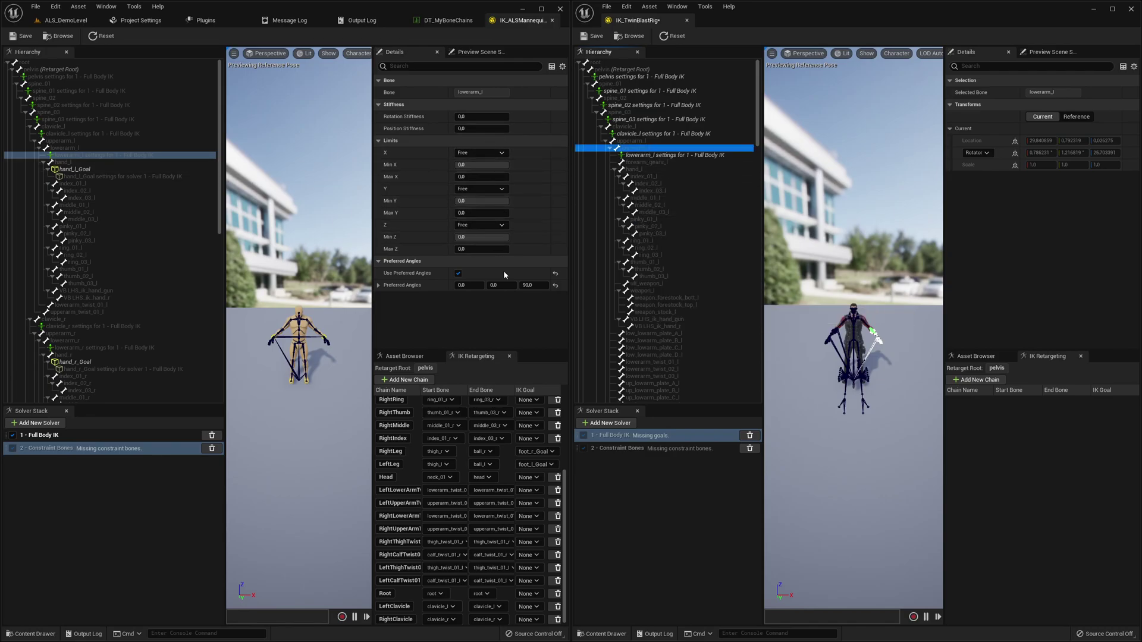
pyautogui.click(659, 156)
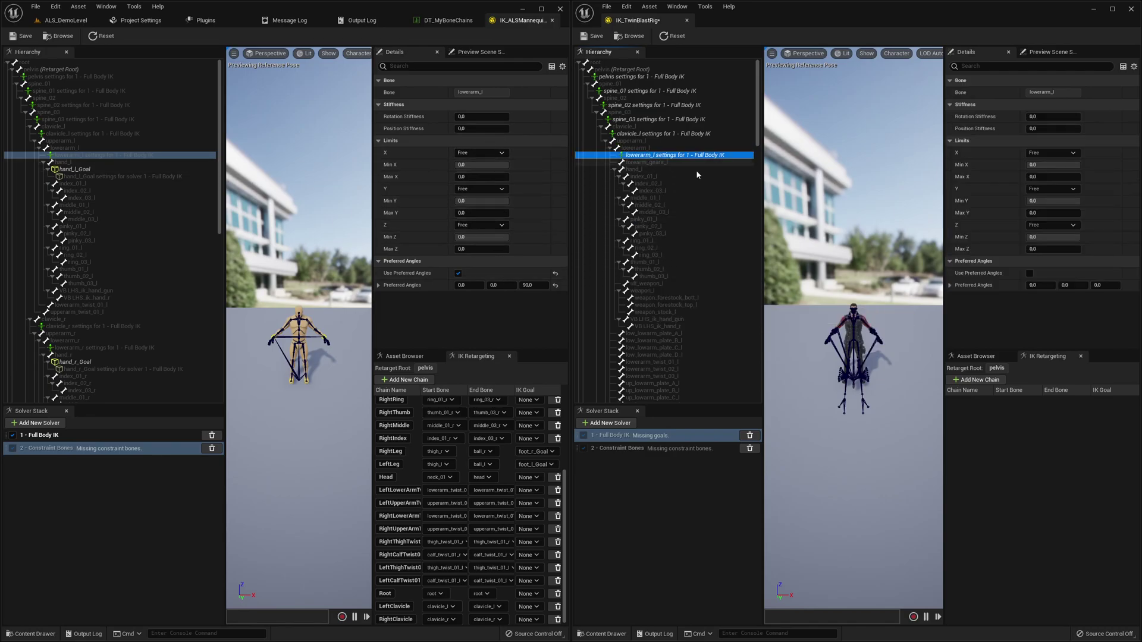
pyautogui.click(1029, 274)
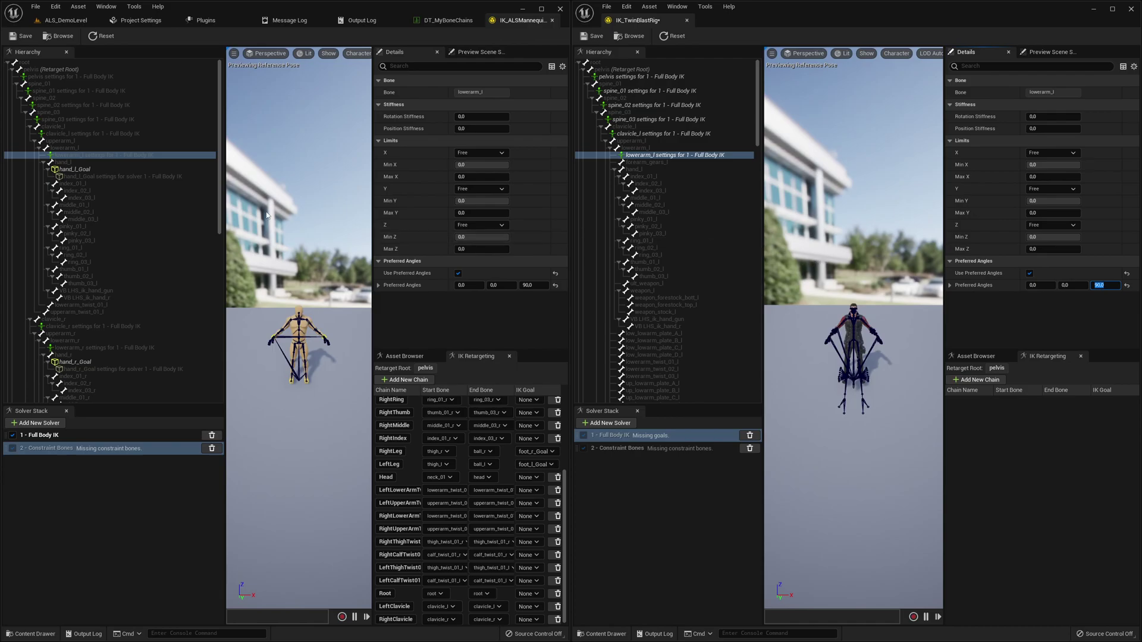
# - Create an IK goal on TwinBlast's hand_l bone and set its Pull Chain Alpha to 0.0, matching the Mannequin rig
pyautogui.click(78, 170)
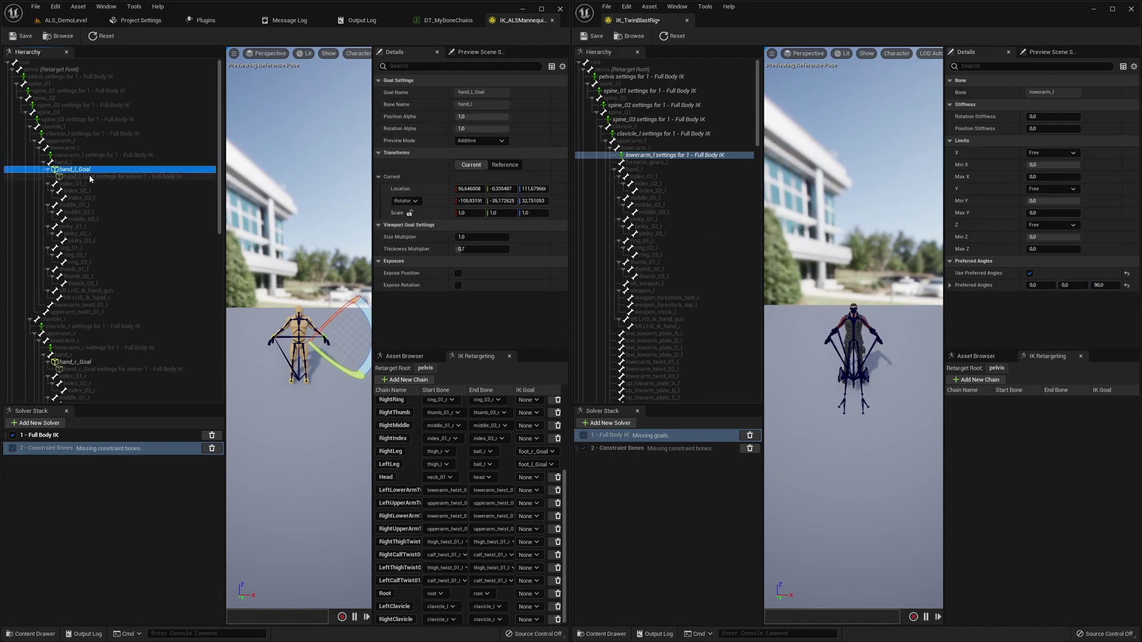
pyautogui.click(655, 169)
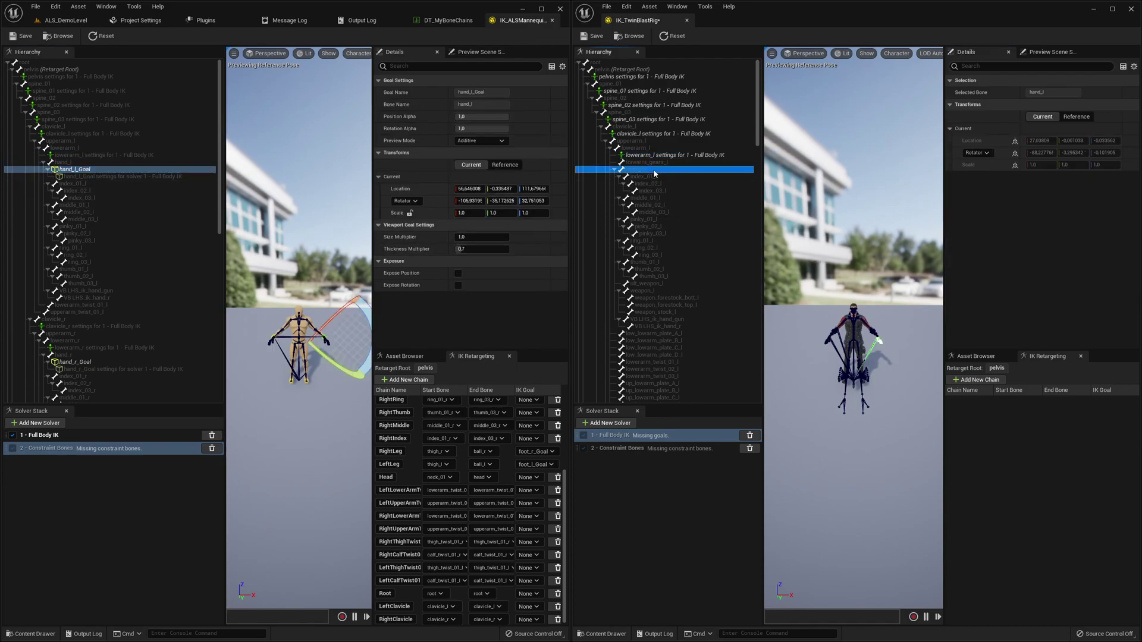
pyautogui.rightClick(654, 169)
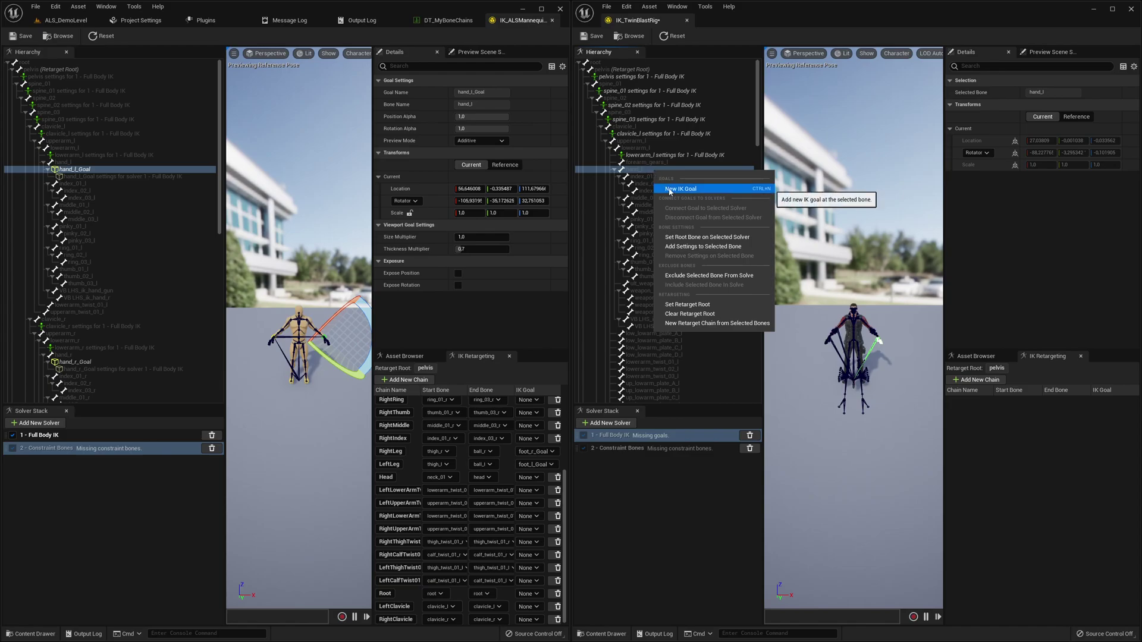
pyautogui.click(680, 188)
pyautogui.click(658, 184)
pyautogui.click(130, 177)
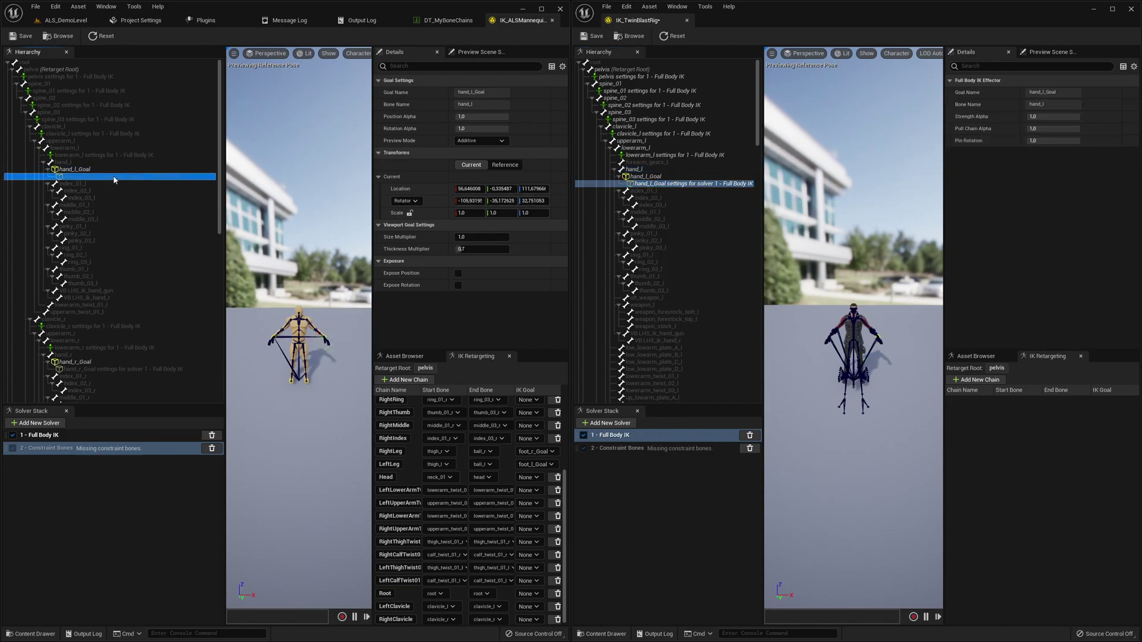
pyautogui.click(1052, 129)
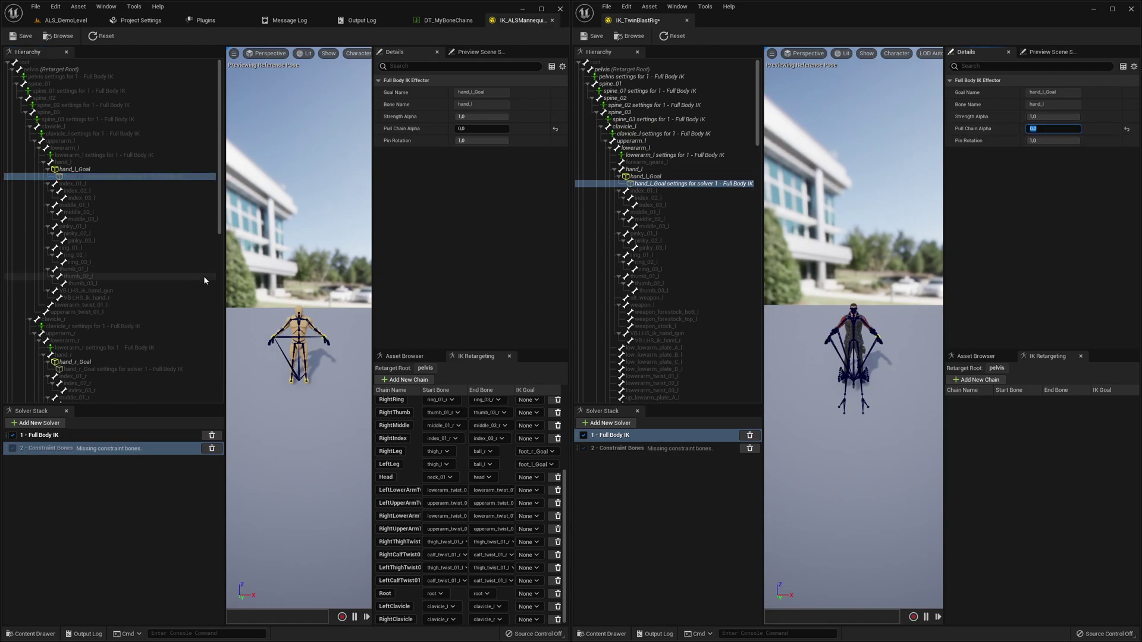
# - Add Full Body IK settings to TwinBlast's clavicle_r bone and set their rotation stiffness to 1.0, as in the Mannequin rig
pyautogui.click(120, 326)
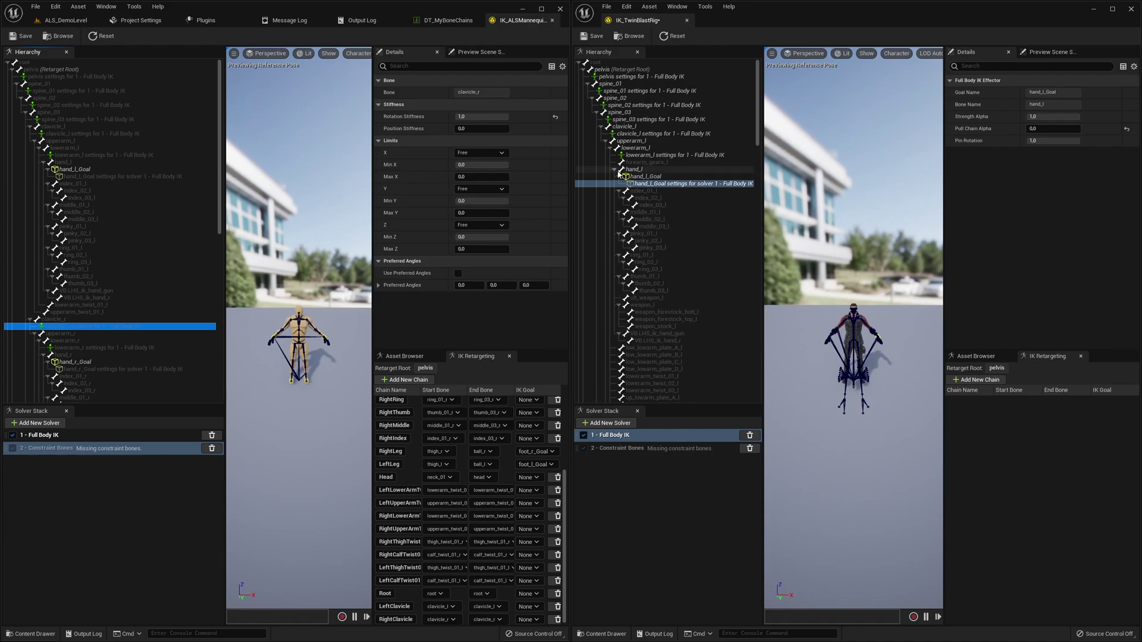
pyautogui.click(611, 148)
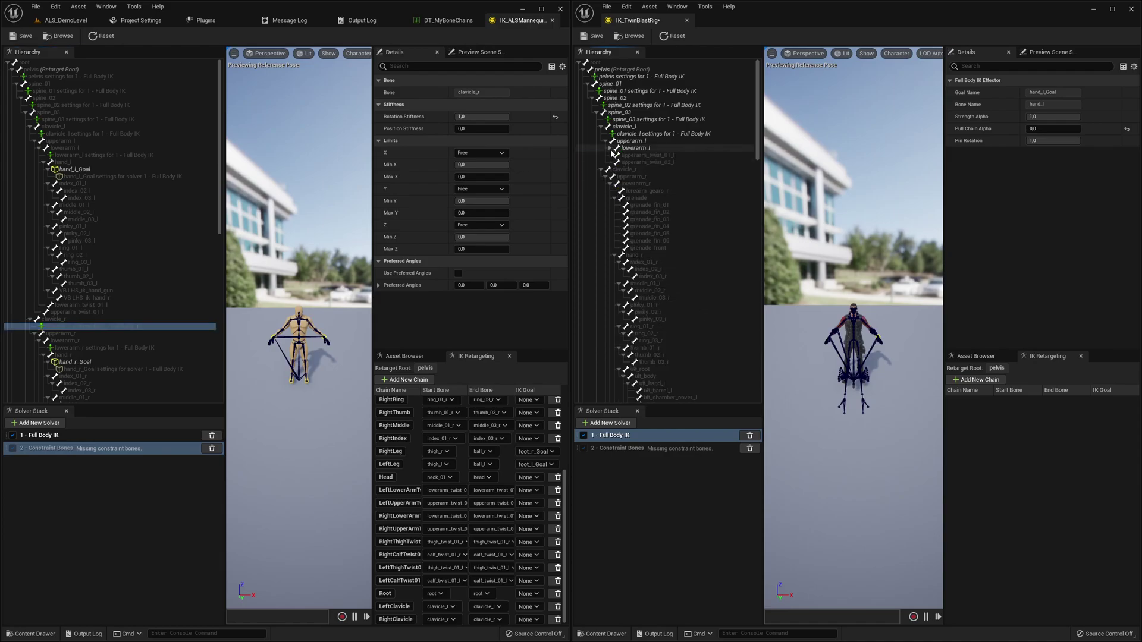
pyautogui.click(630, 169)
pyautogui.rightClick(631, 172)
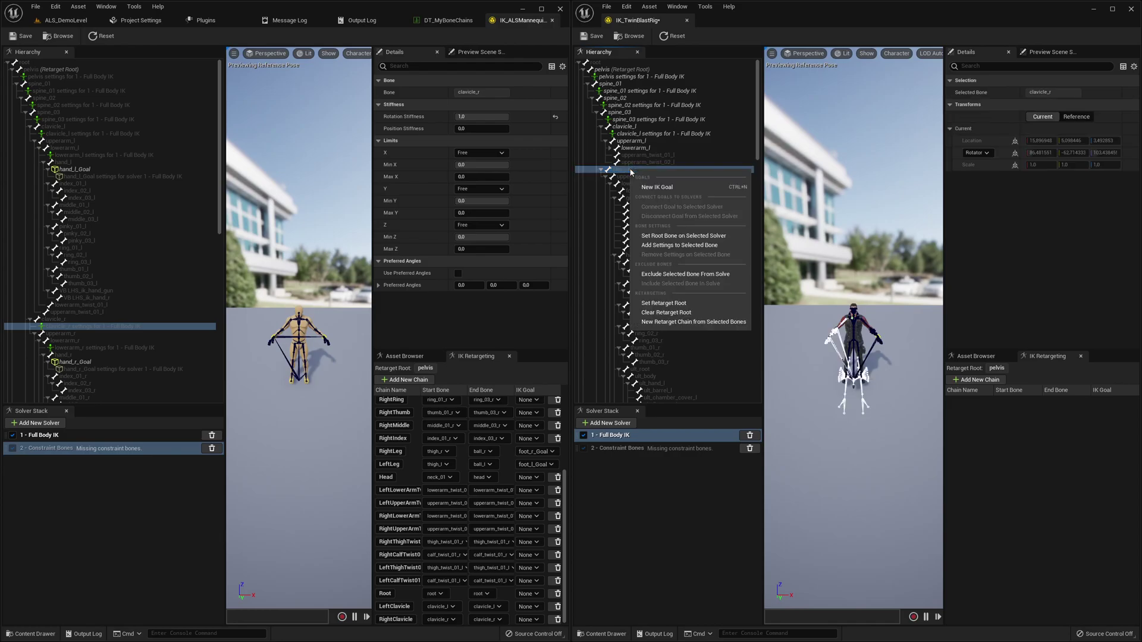
pyautogui.click(649, 245)
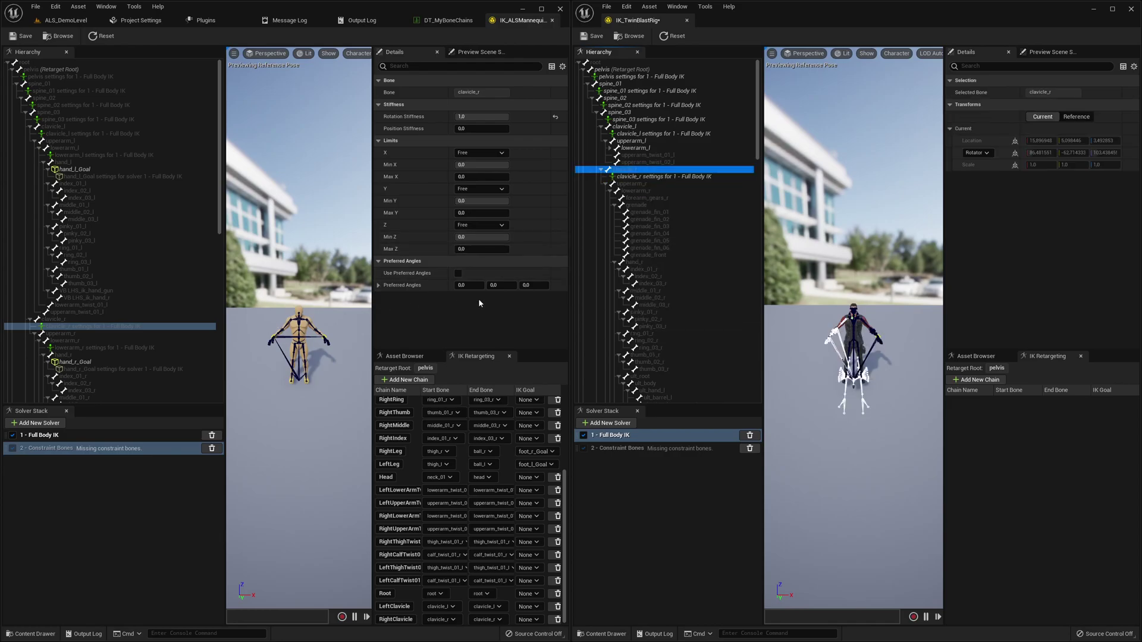
pyautogui.click(661, 176)
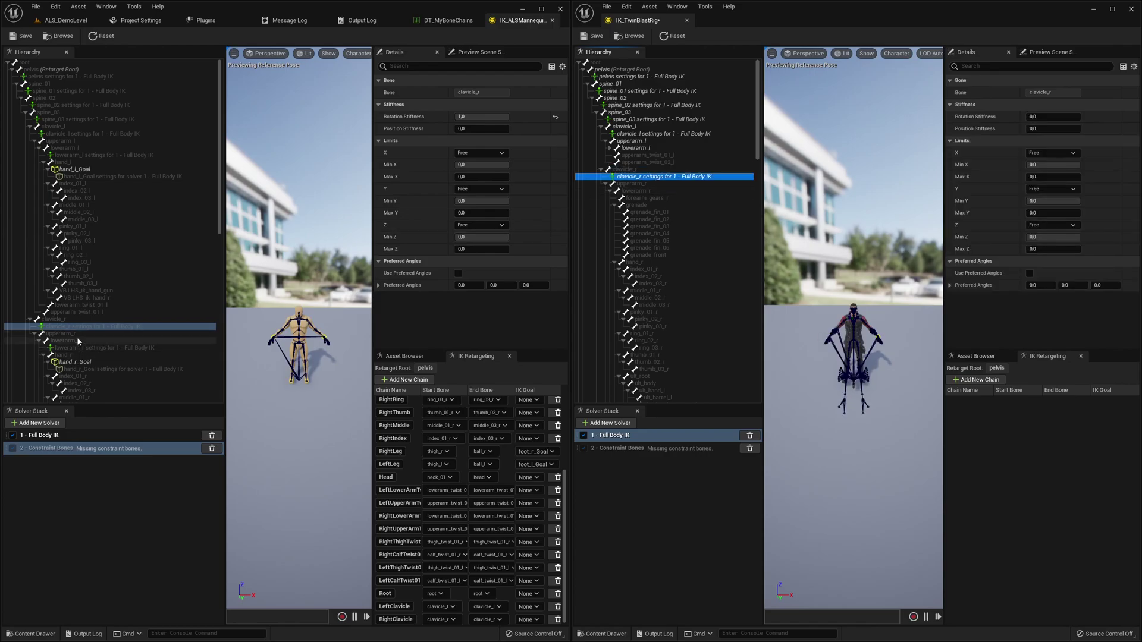
pyautogui.click(1068, 117)
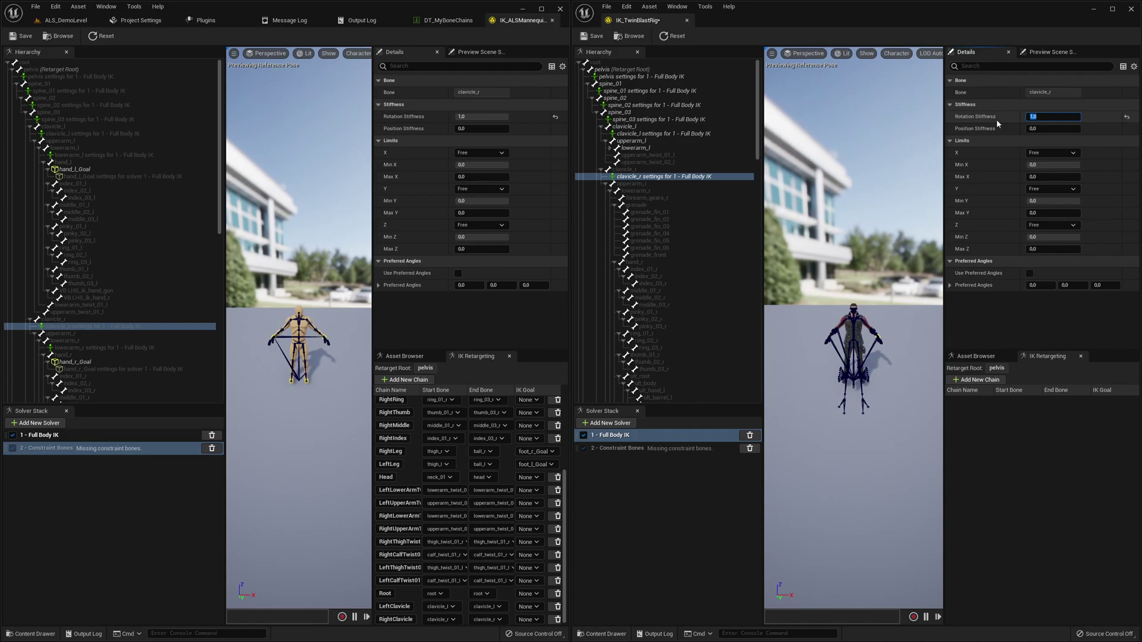
pyautogui.click(119, 348)
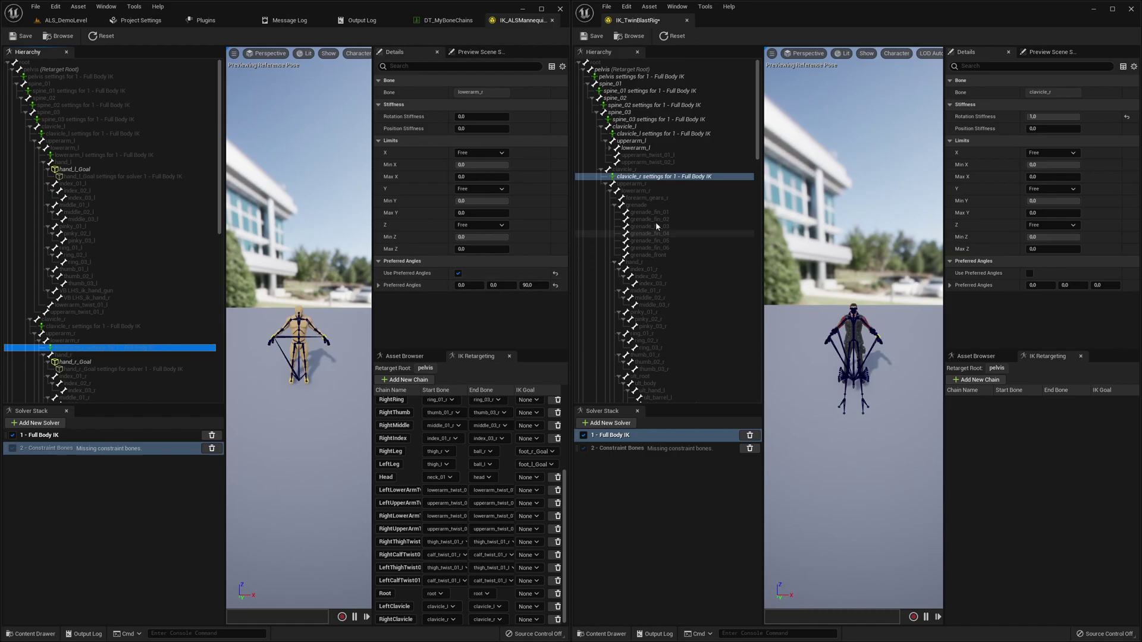
pyautogui.rightClick(653, 196)
pyautogui.click(678, 211)
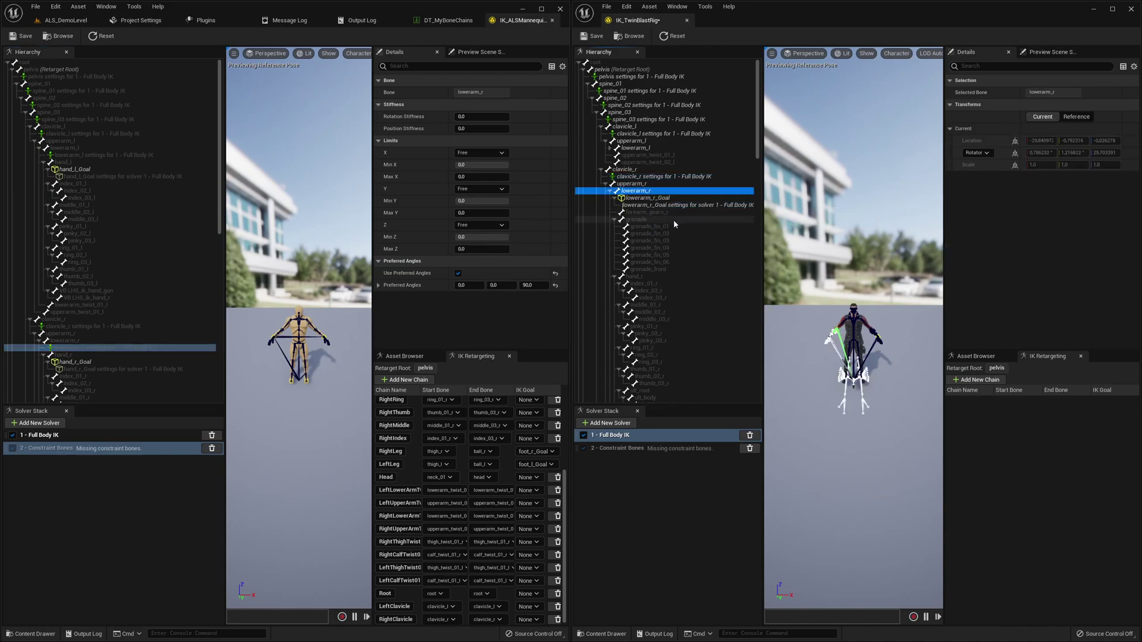
pyautogui.click(672, 204)
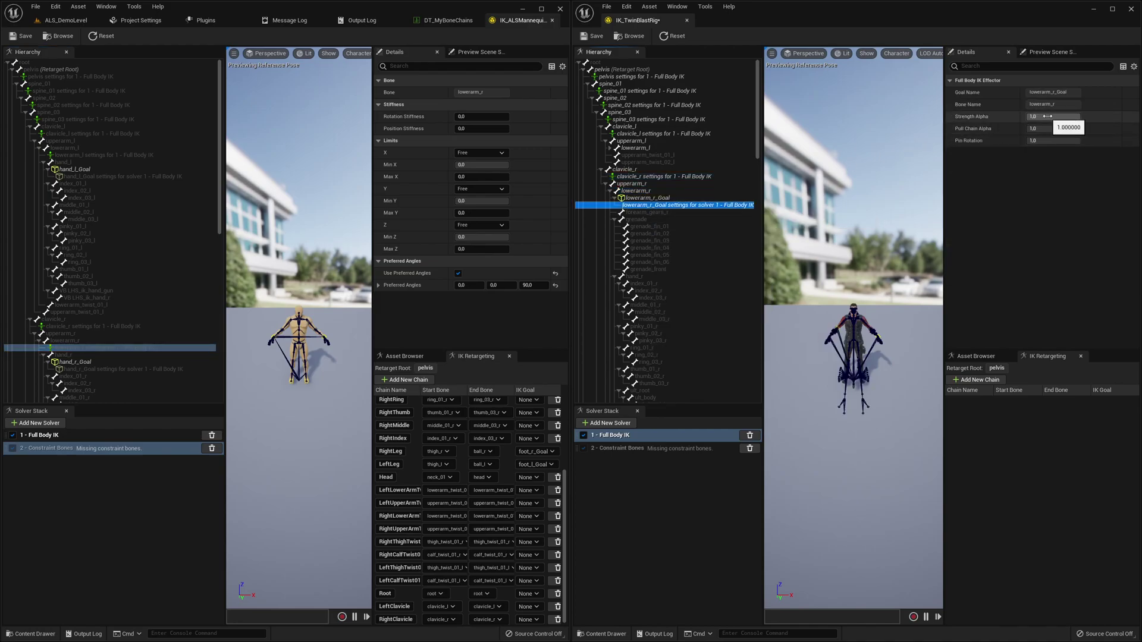
pyautogui.click(1048, 117)
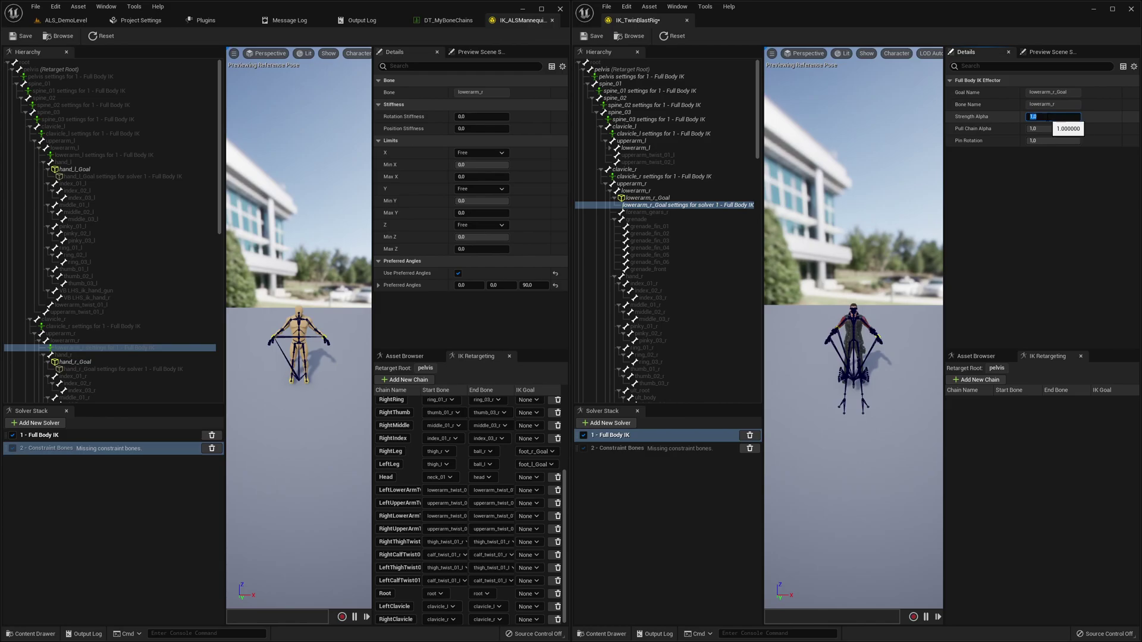
pyautogui.click(673, 198)
pyautogui.press('Delete')
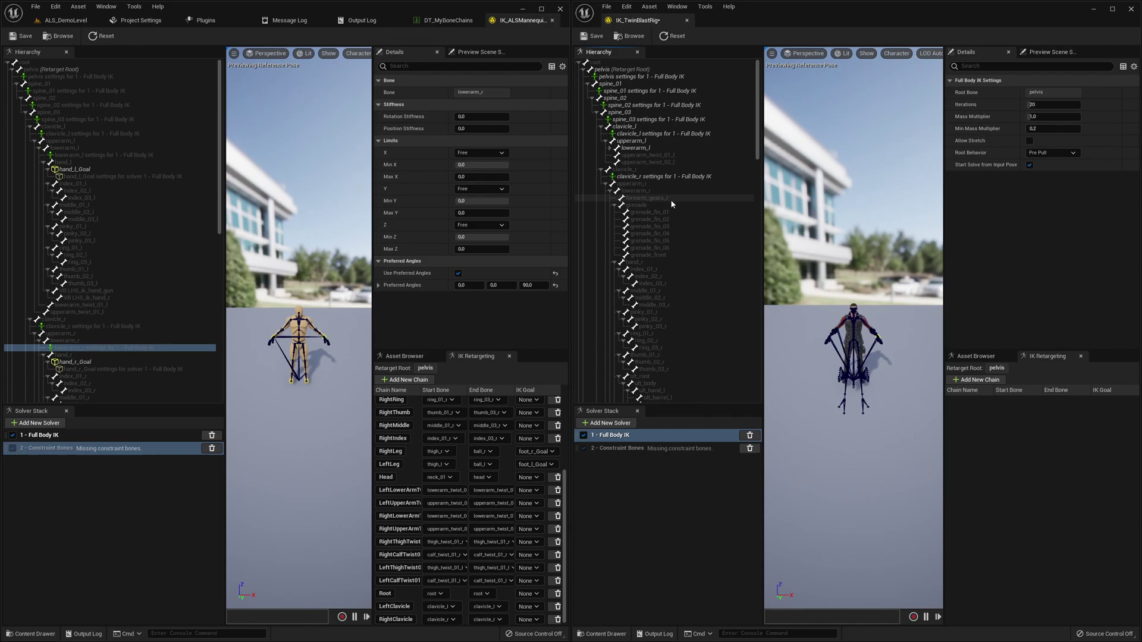
# - Add Full Body IK settings to TwinBlast's lowerarm_r bone with preferred angles 0, 0 and 90 enabled, and compare both rigs' clavicle_r settings
pyautogui.click(655, 190)
pyautogui.rightClick(654, 191)
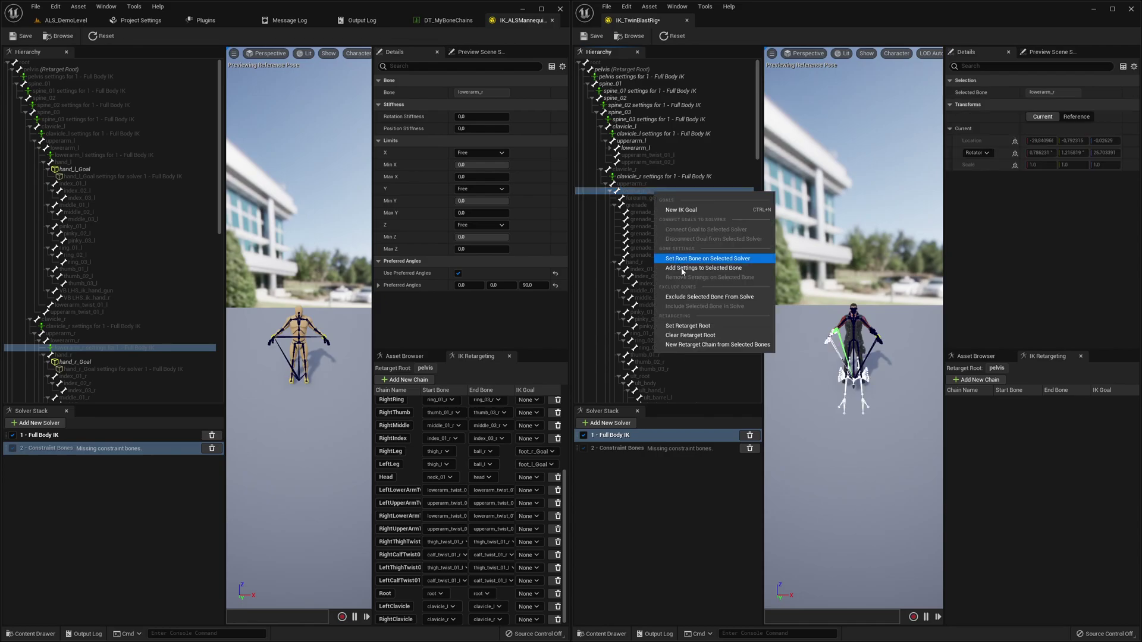
pyautogui.click(682, 268)
pyautogui.click(677, 199)
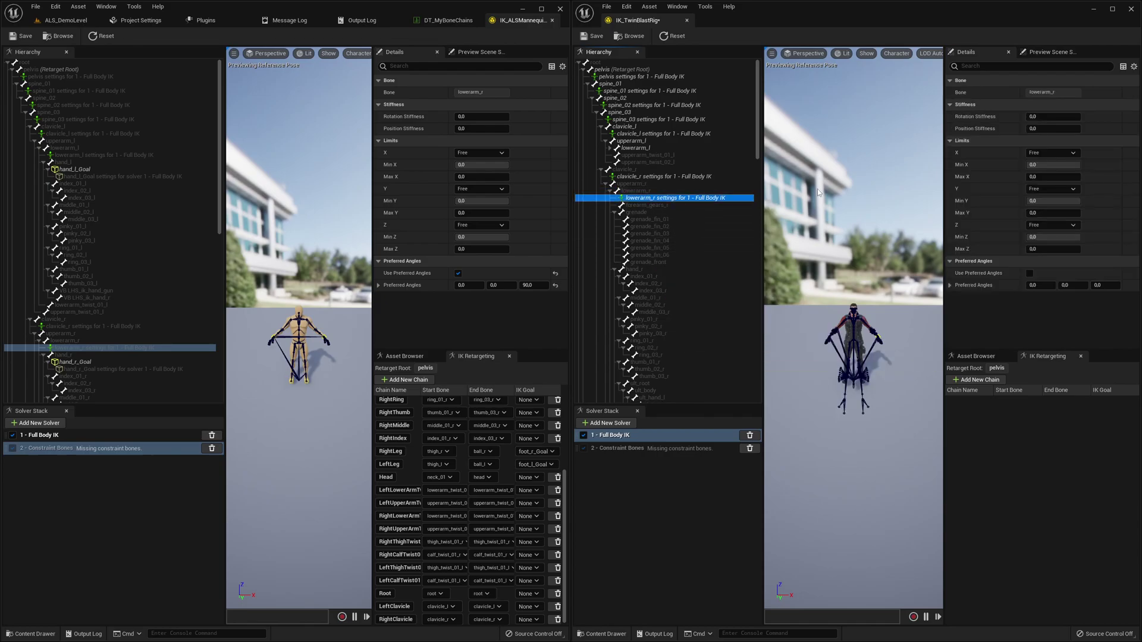
pyautogui.click(1029, 274)
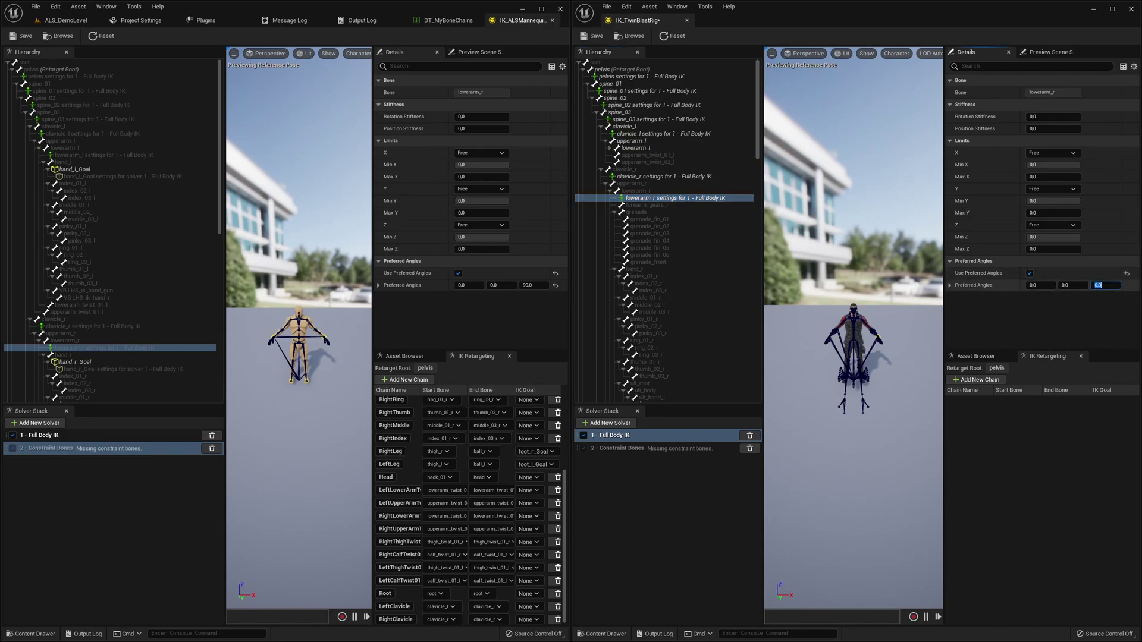
pyautogui.click(696, 180)
pyautogui.click(124, 328)
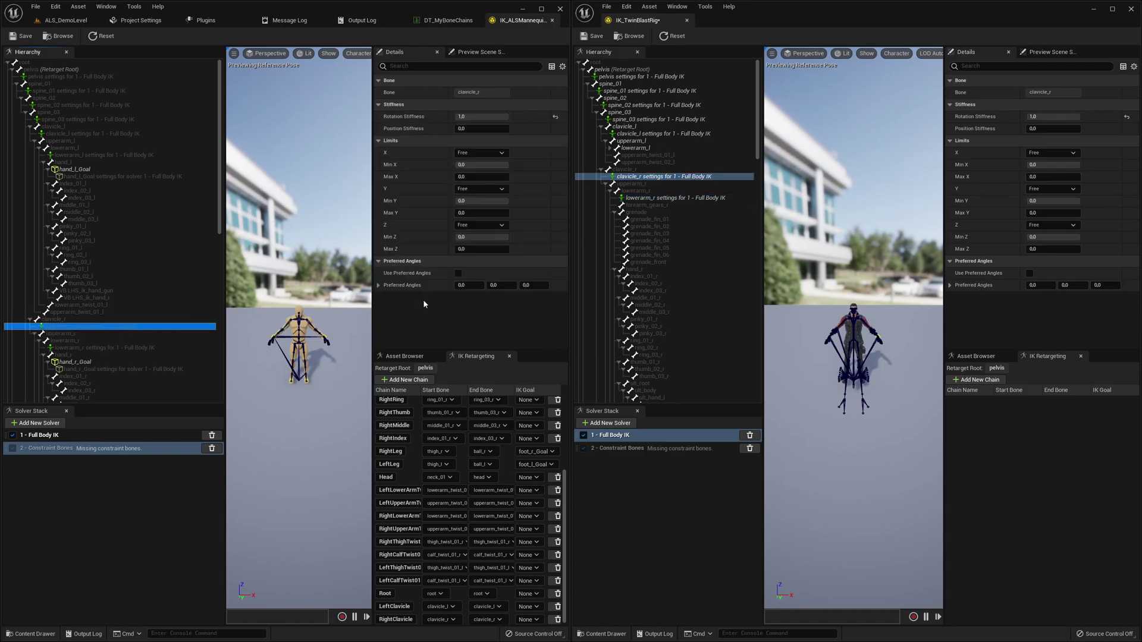
# - Create an IK goal on TwinBlast's hand_r bone and set its Pull Chain Alpha to 0, matching the Mannequin rig
pyautogui.scroll(-1, 181, 334)
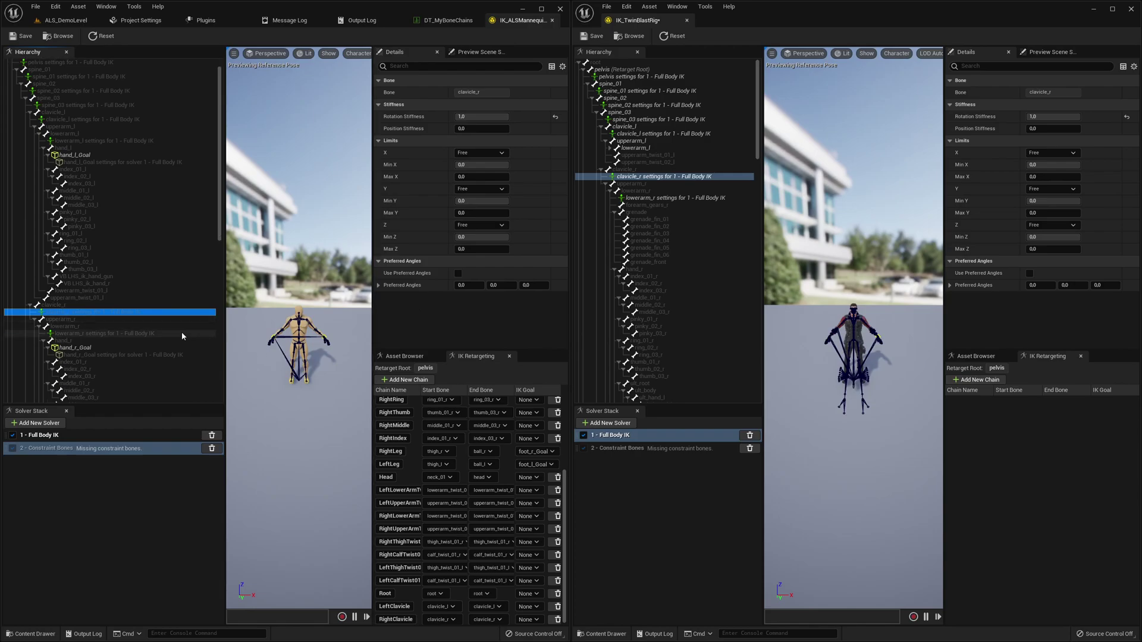
pyautogui.click(639, 267)
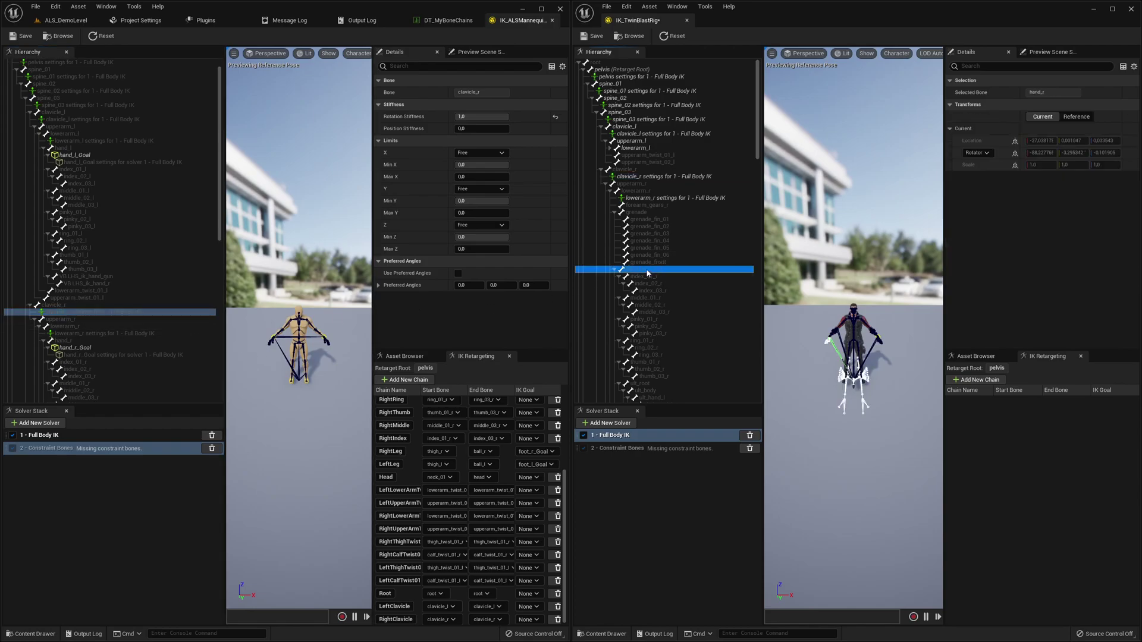
pyautogui.rightClick(646, 269)
pyautogui.click(665, 288)
pyautogui.click(668, 284)
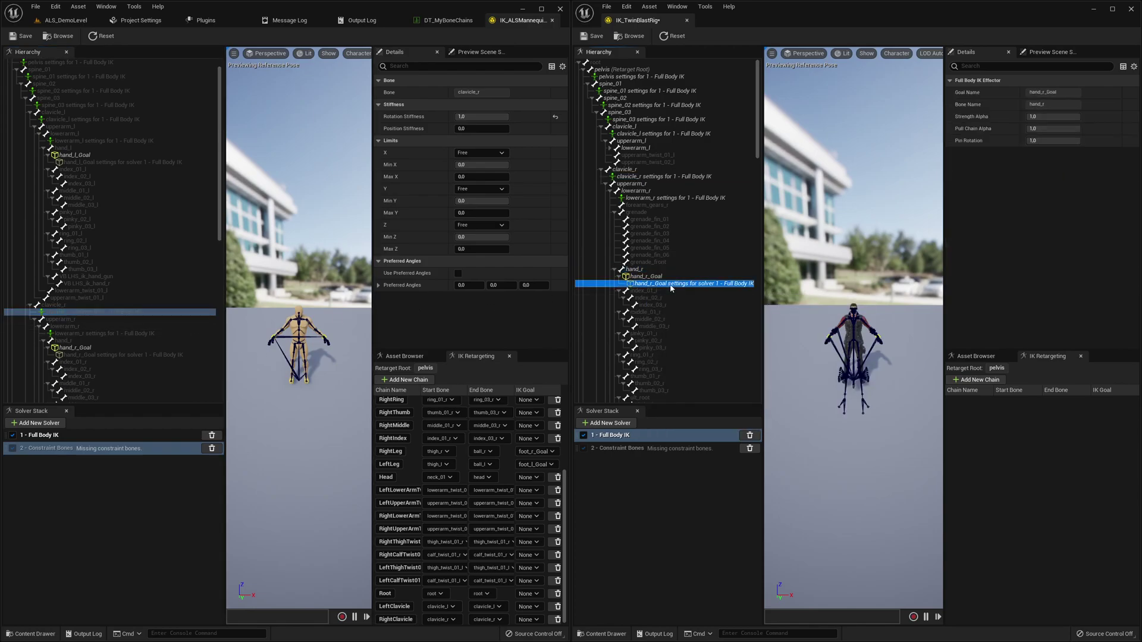
pyautogui.click(113, 355)
pyautogui.click(1027, 128)
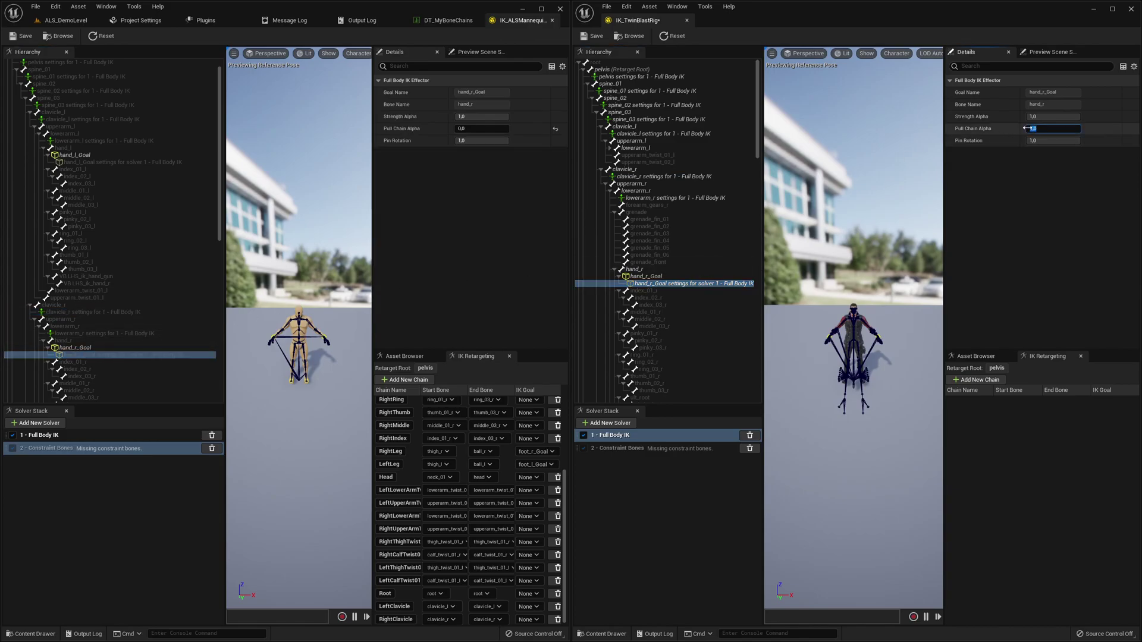
pyautogui.write('0')
pyautogui.press('Return')
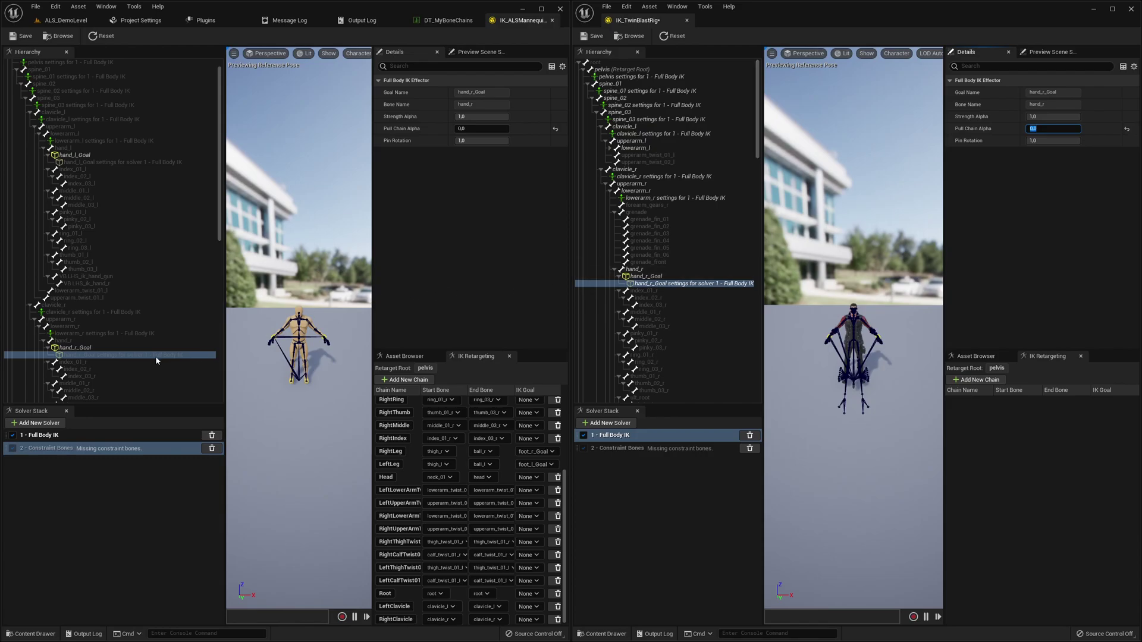
# - Add Full Body IK settings to TwinBlast's thigh_l bone, enabling preferred angles with values 0, 0 and -90 as in the Mannequin rig
pyautogui.scroll(-10, 145, 360)
pyautogui.scroll(-15, 690, 292)
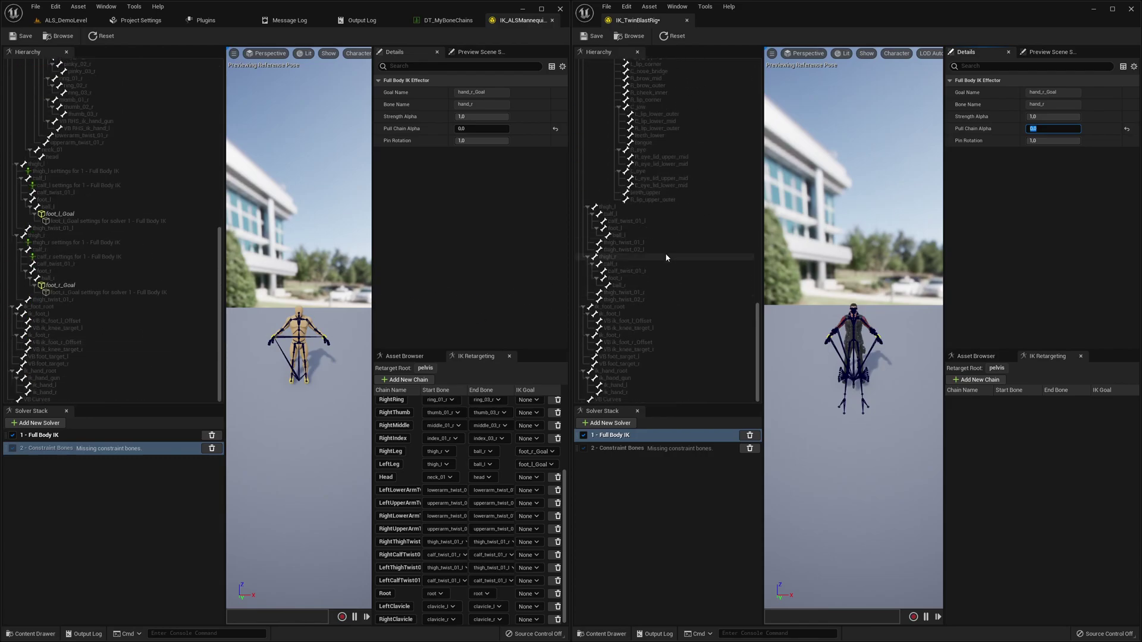
pyautogui.click(617, 209)
pyautogui.rightClick(617, 212)
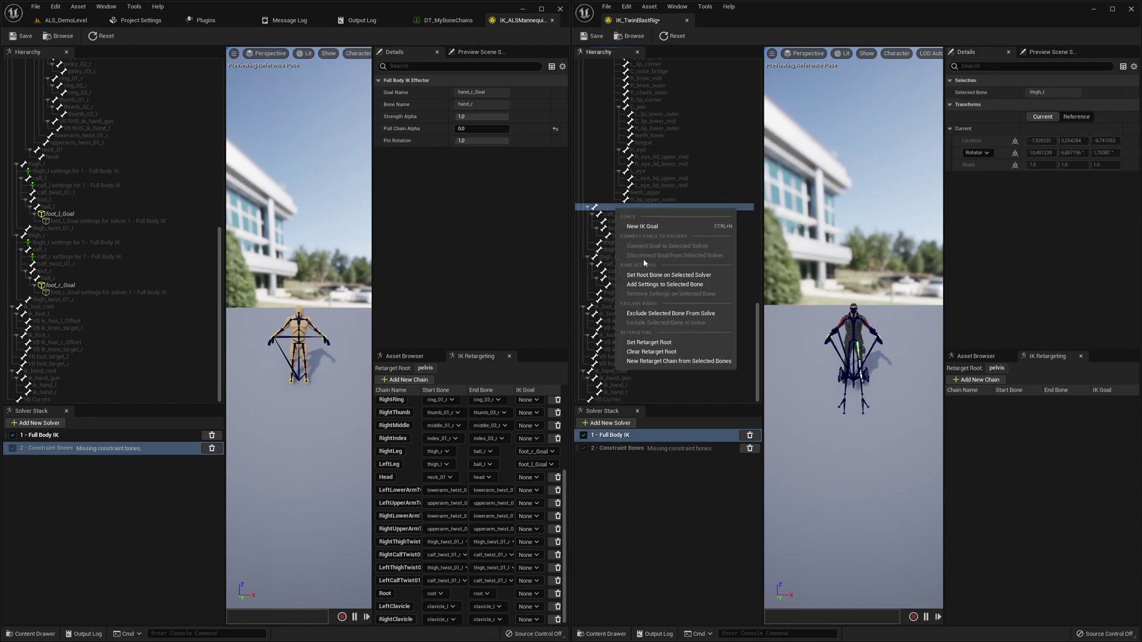
pyautogui.click(652, 284)
pyautogui.click(637, 215)
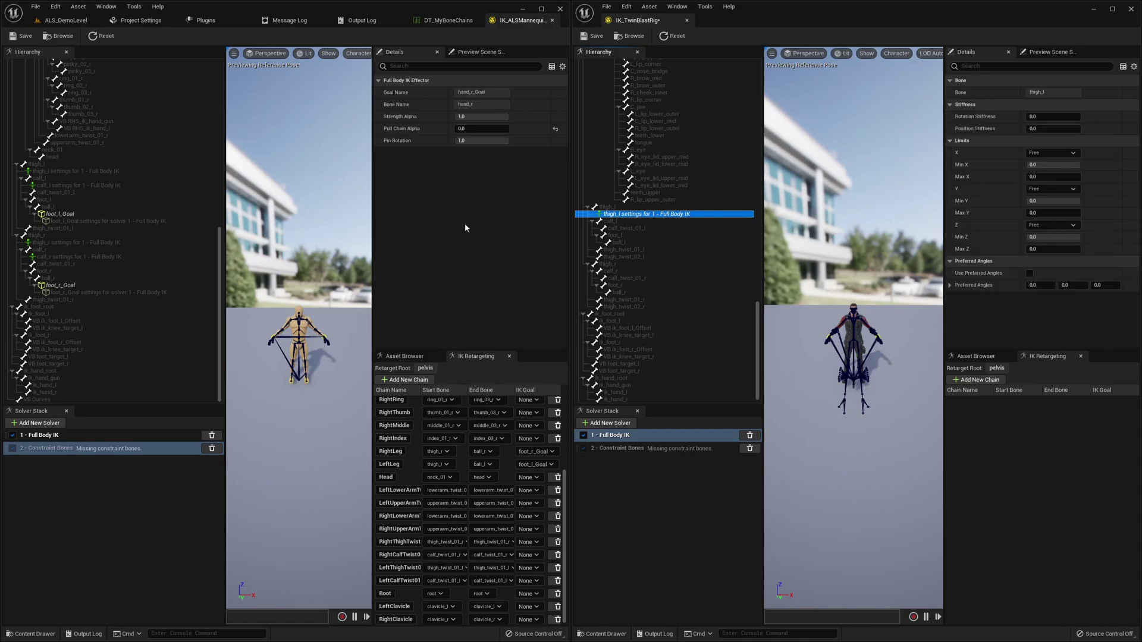
pyautogui.click(81, 171)
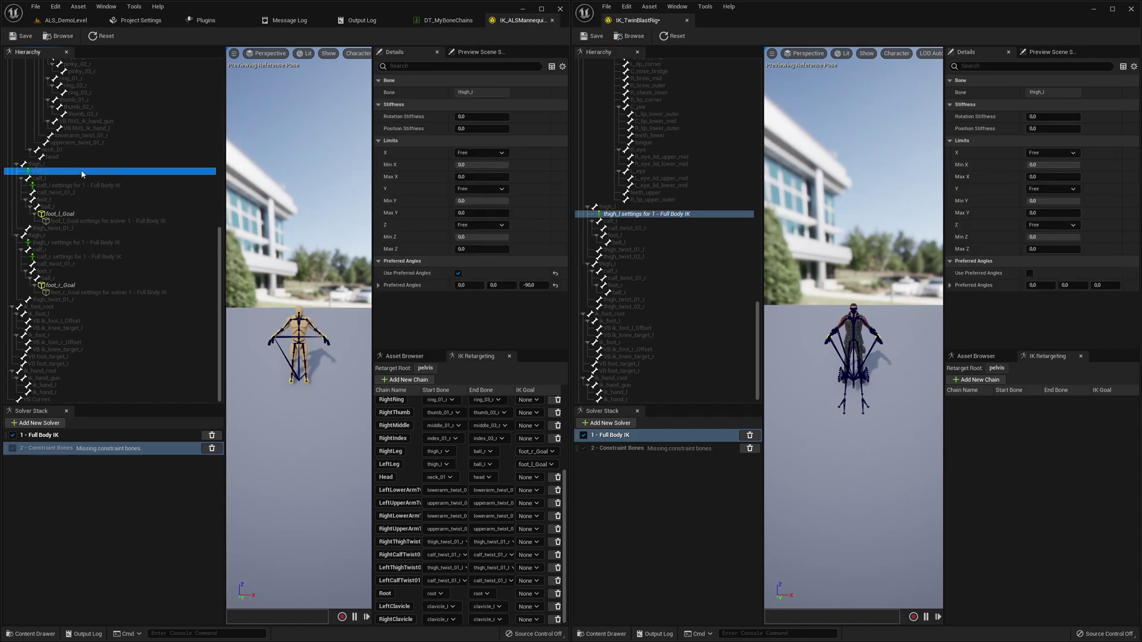
pyautogui.click(1030, 274)
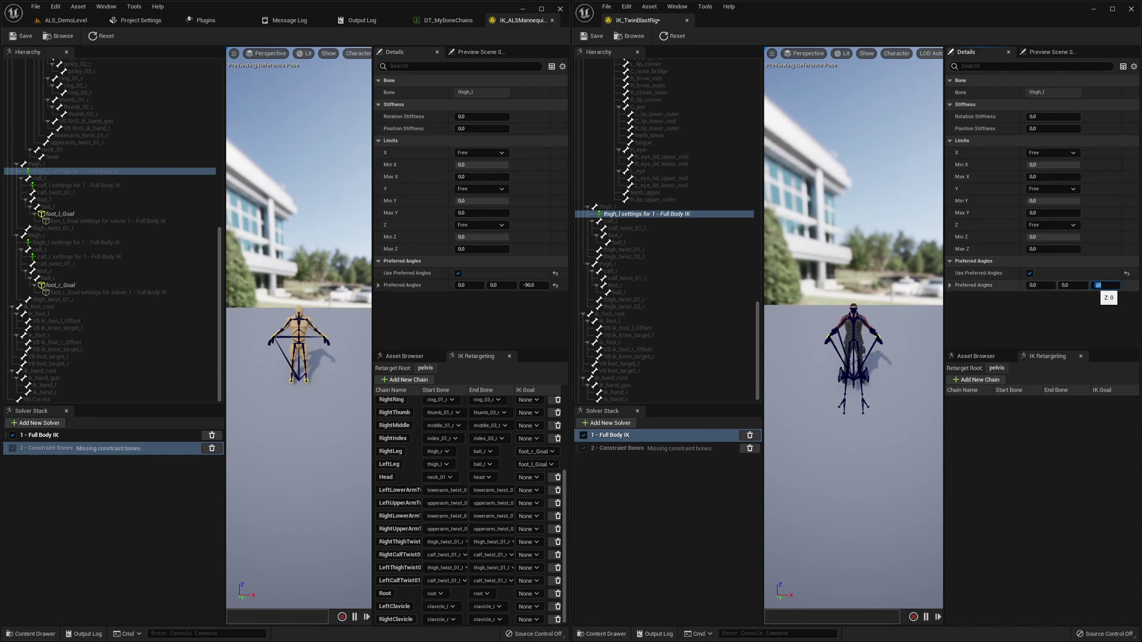
pyautogui.press('Return')
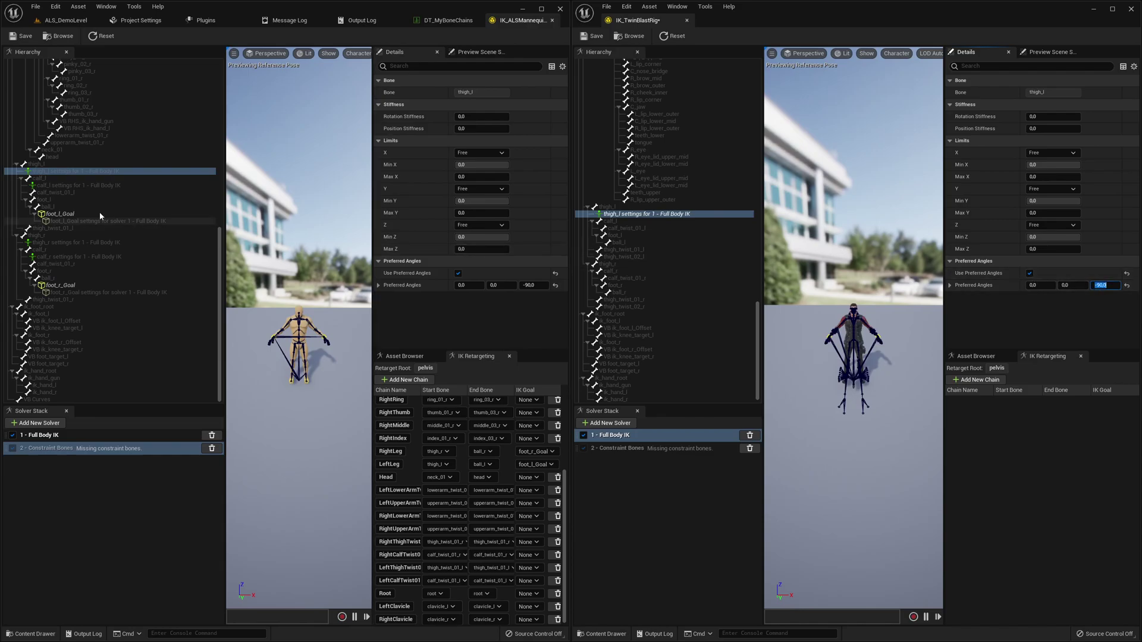
# - Add Full Body IK settings to TwinBlast's calf_l bone, enabling preferred angles with values 0, 0 and 90 as in the Mannequin rig
pyautogui.click(64, 186)
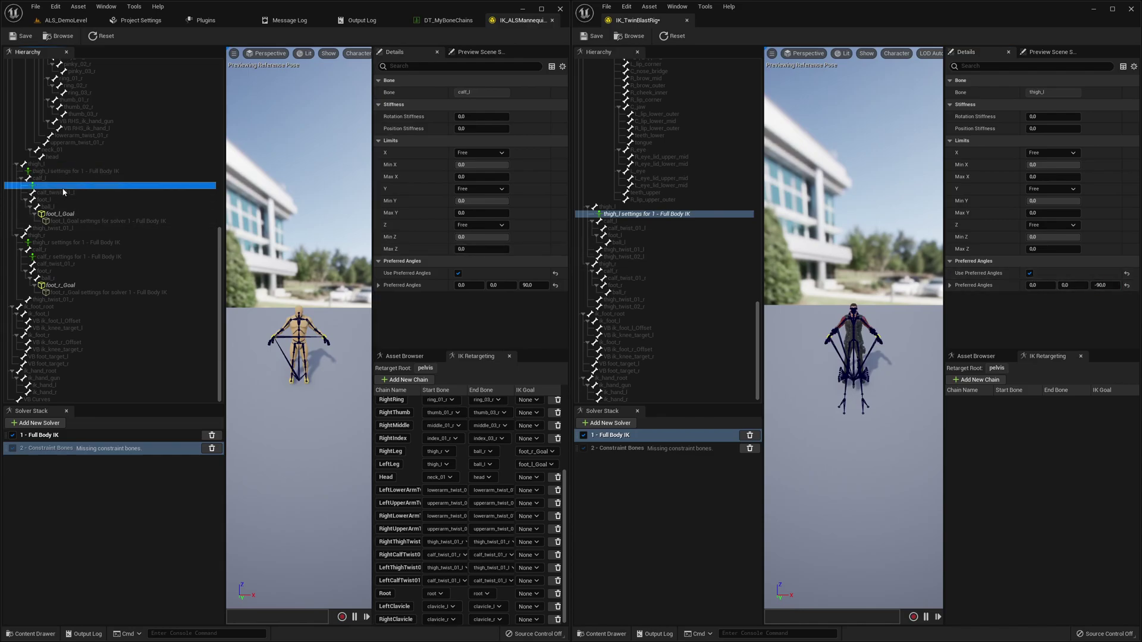
pyautogui.click(638, 222)
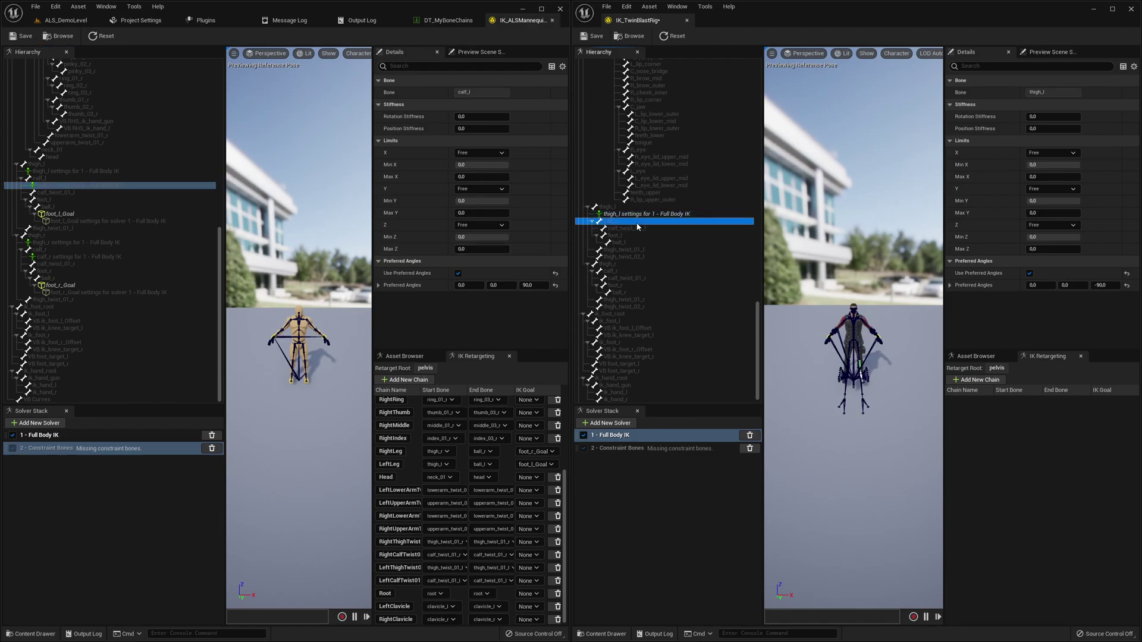
pyautogui.rightClick(637, 228)
pyautogui.click(659, 296)
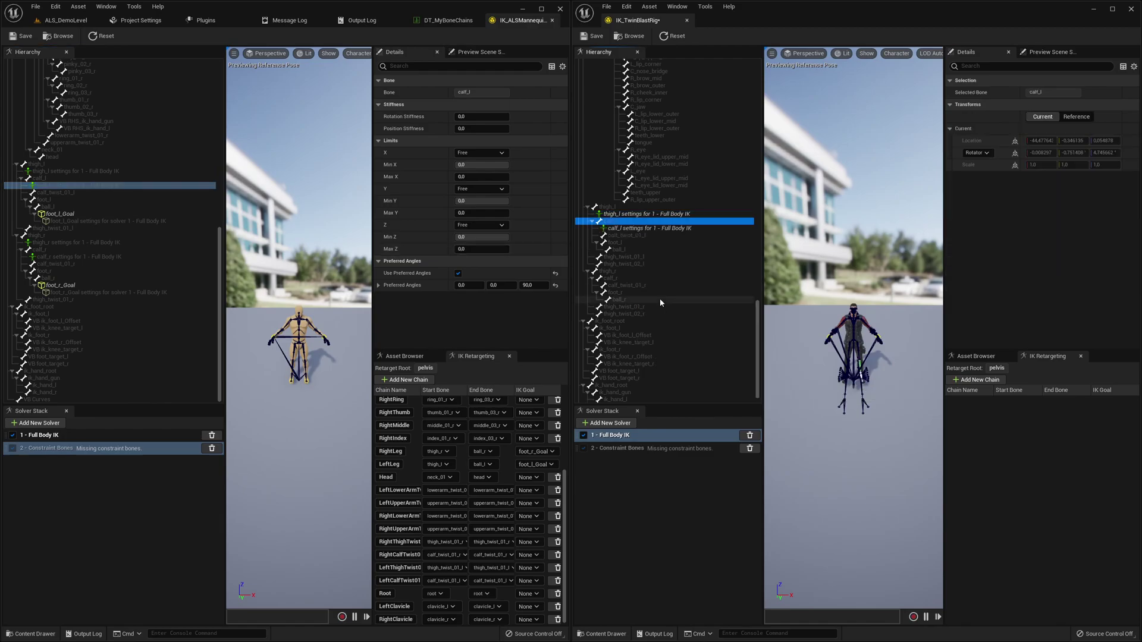
pyautogui.click(641, 228)
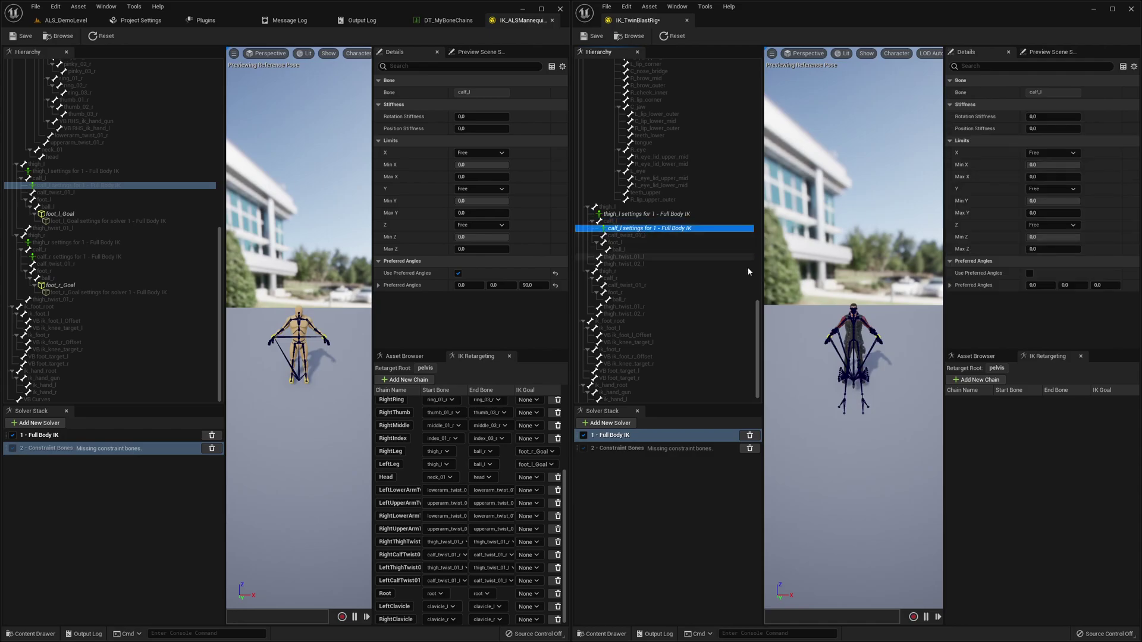
pyautogui.click(1030, 275)
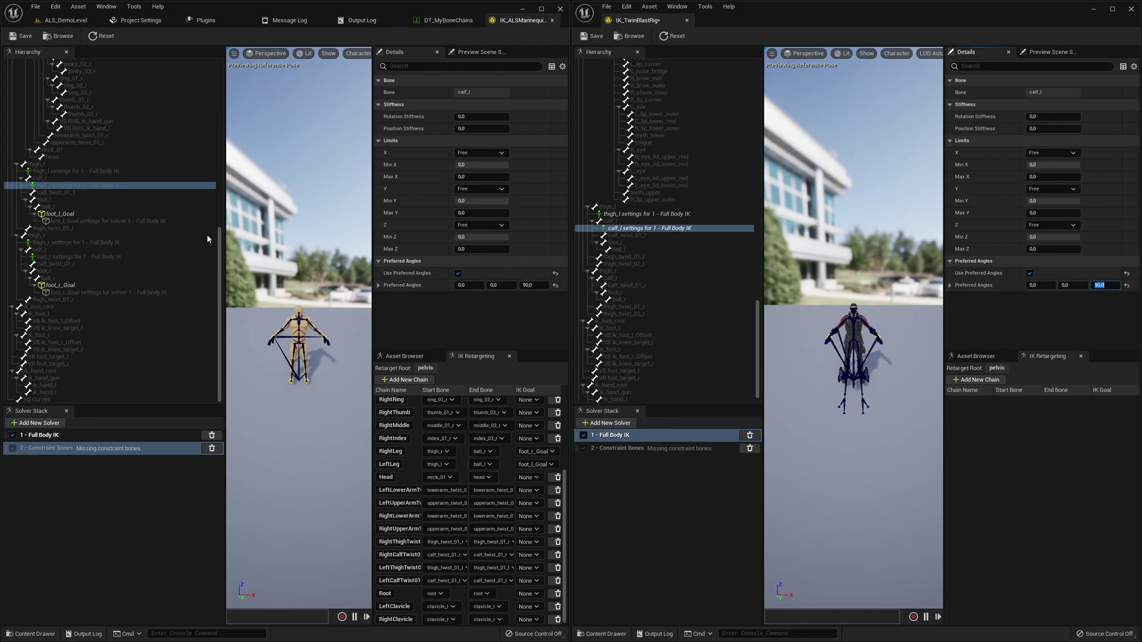
# - Create an IK goal on TwinBlast's ball_l bone and rename it foot_l_Goal
pyautogui.click(653, 248)
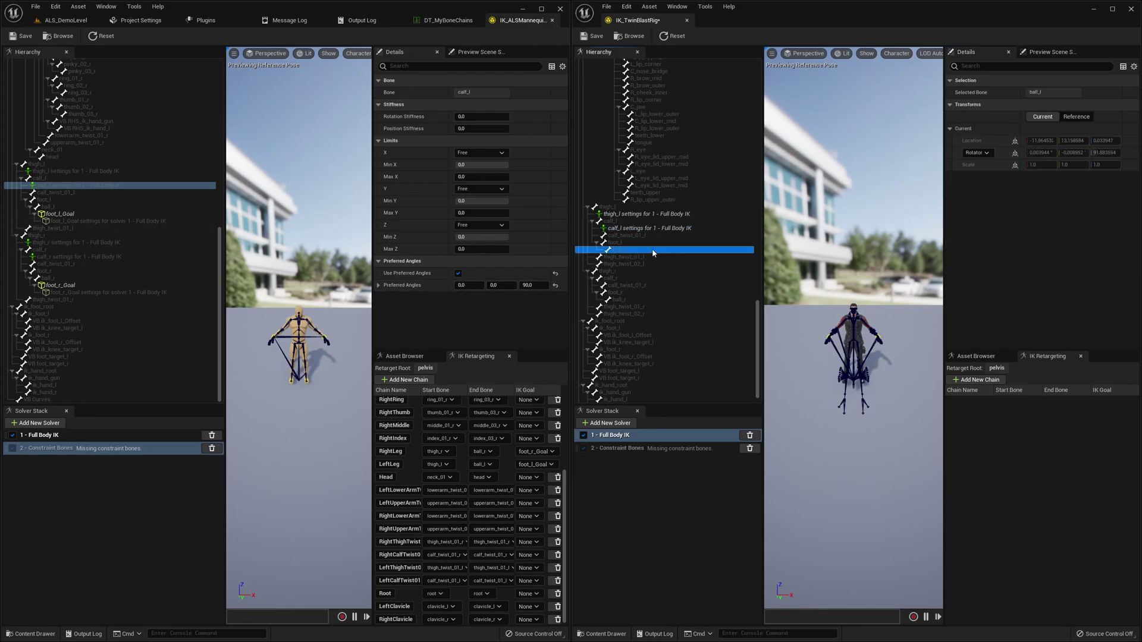
pyautogui.rightClick(652, 249)
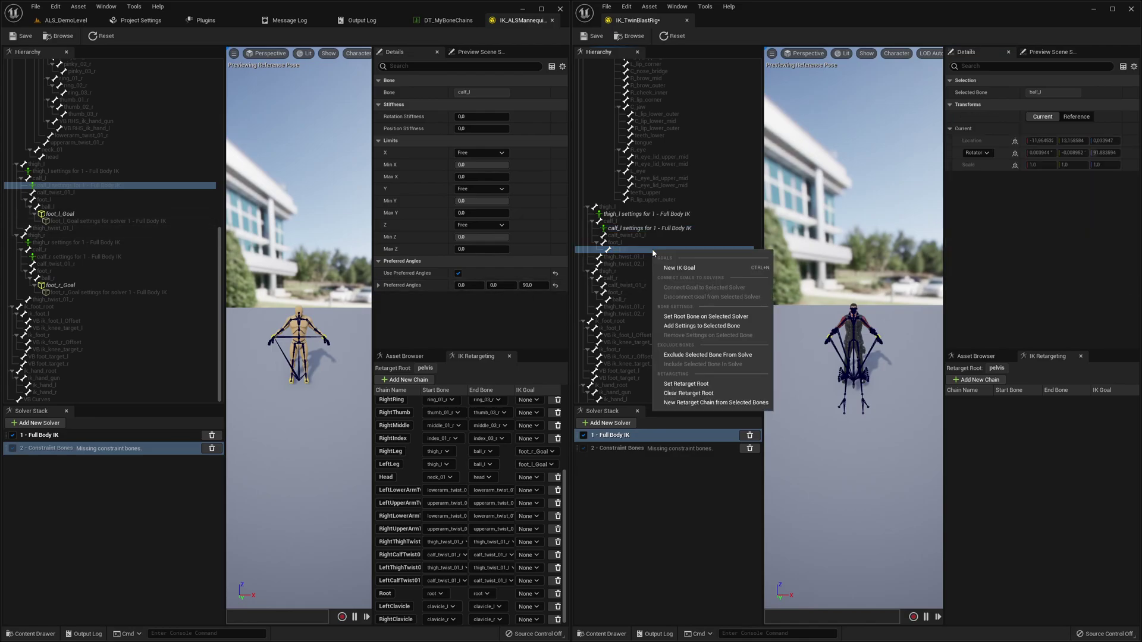
pyautogui.click(669, 268)
pyautogui.doubleClick(653, 259)
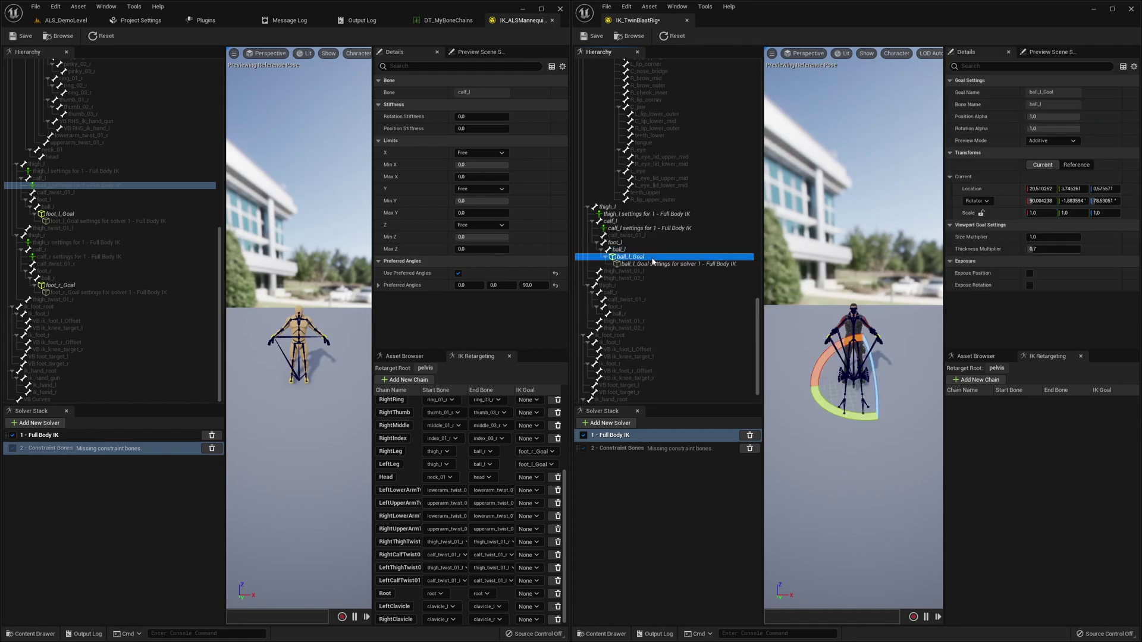
pyautogui.write('fo')
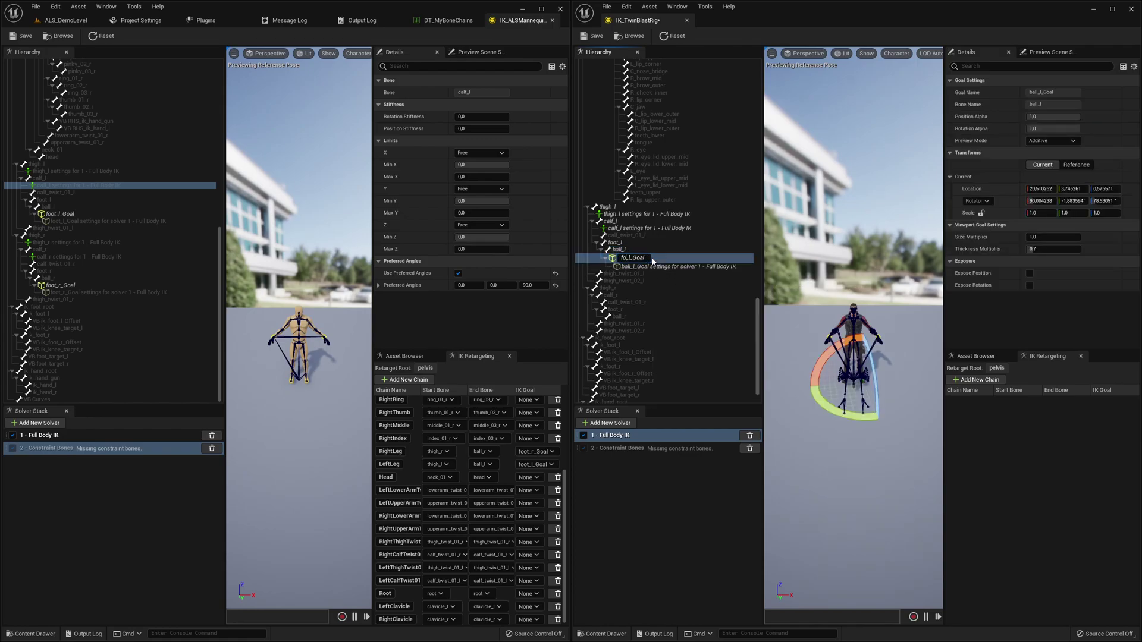
pyautogui.write('ot')
pyautogui.press('Return')
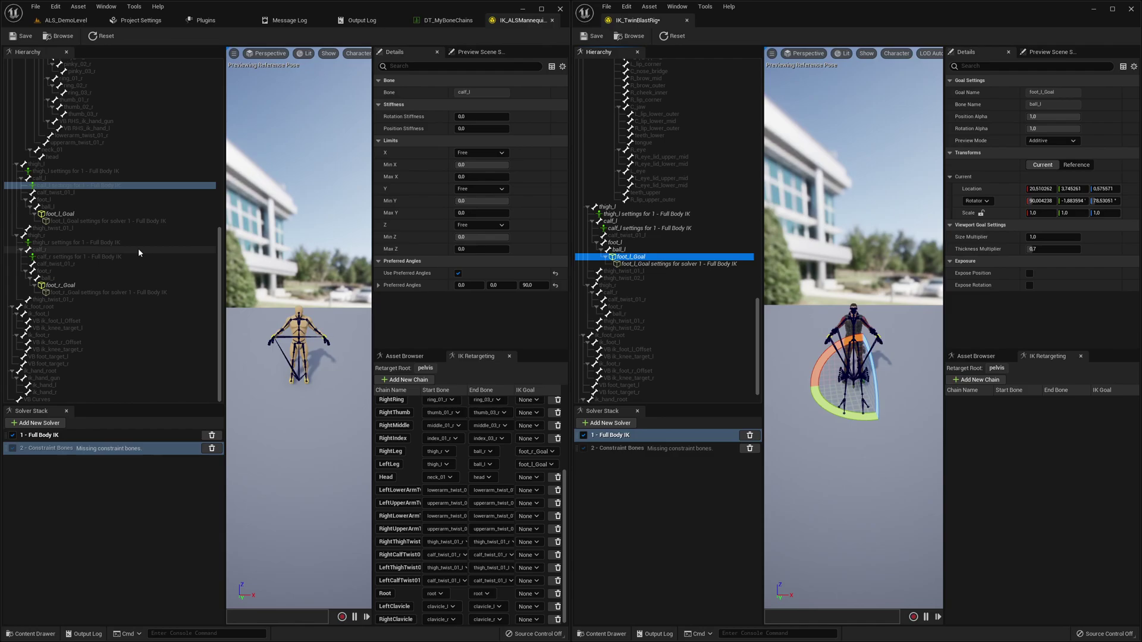
# - Add Full Body IK settings to TwinBlast's thigh_r bone, enabling preferred angles with values 0, 0 and -90 as in the Mannequin rig
pyautogui.click(622, 284)
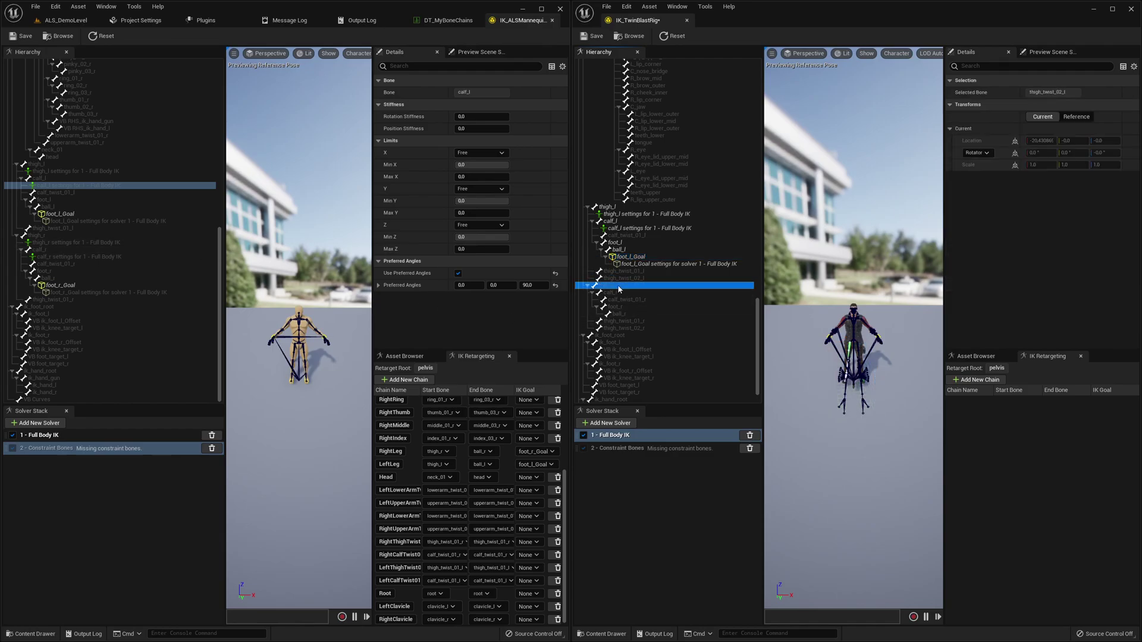
pyautogui.rightClick(618, 285)
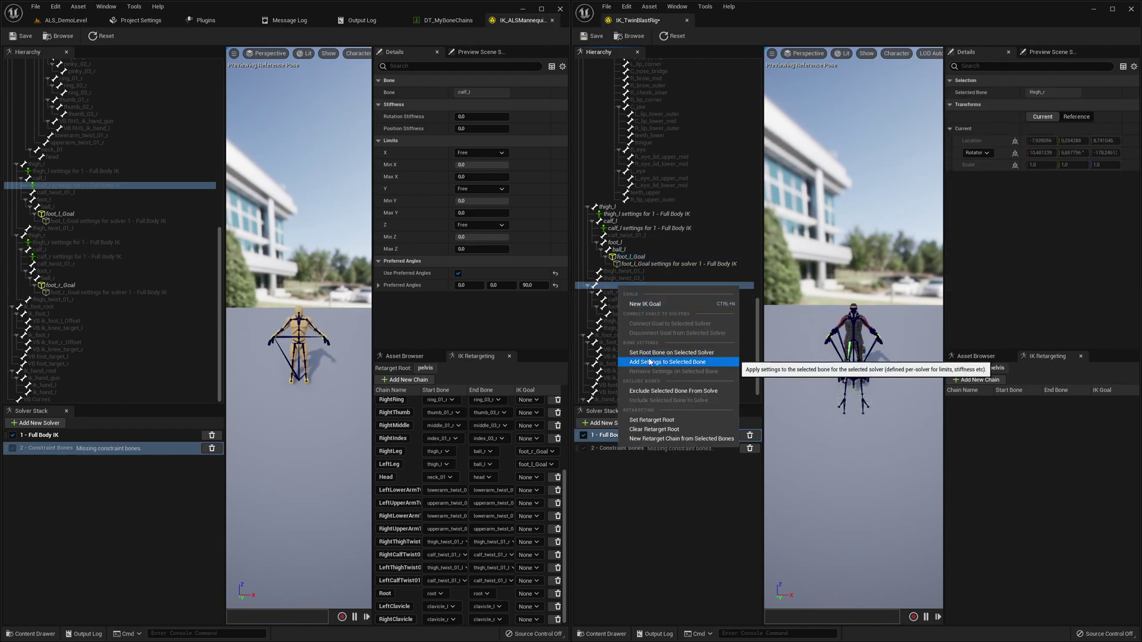
pyautogui.click(667, 362)
pyautogui.click(77, 243)
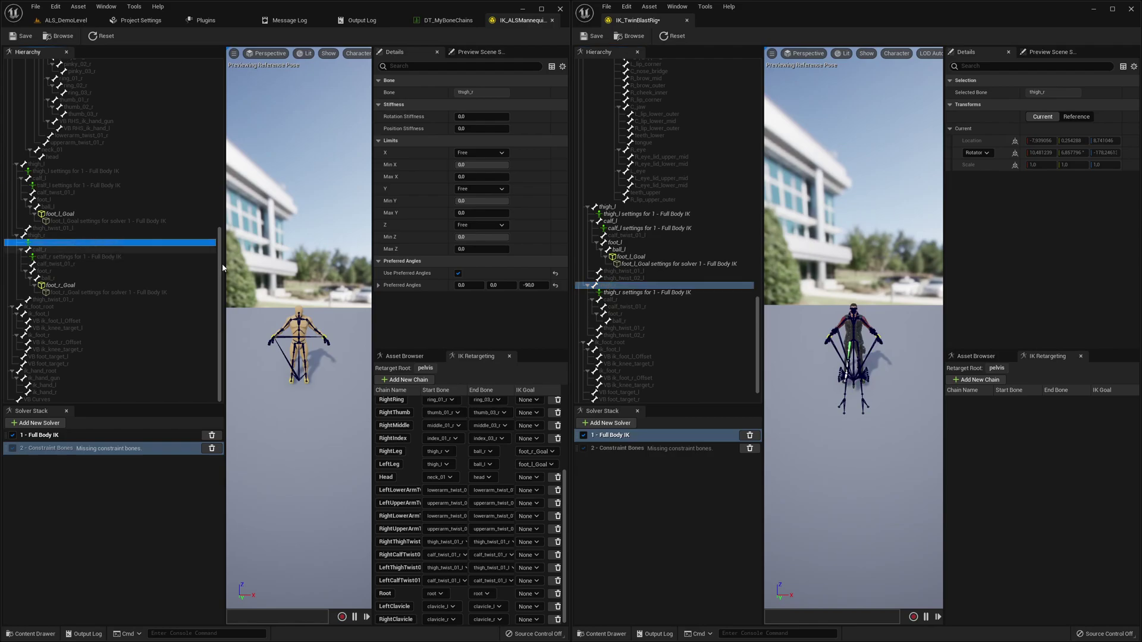
pyautogui.click(671, 293)
pyautogui.click(1030, 273)
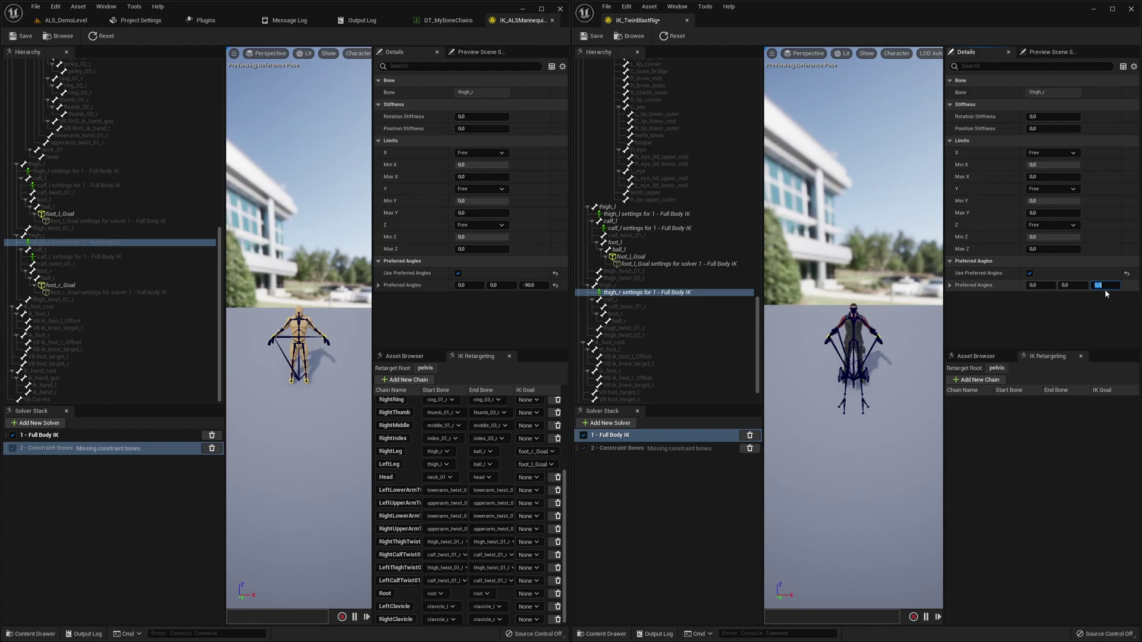
pyautogui.press('Return')
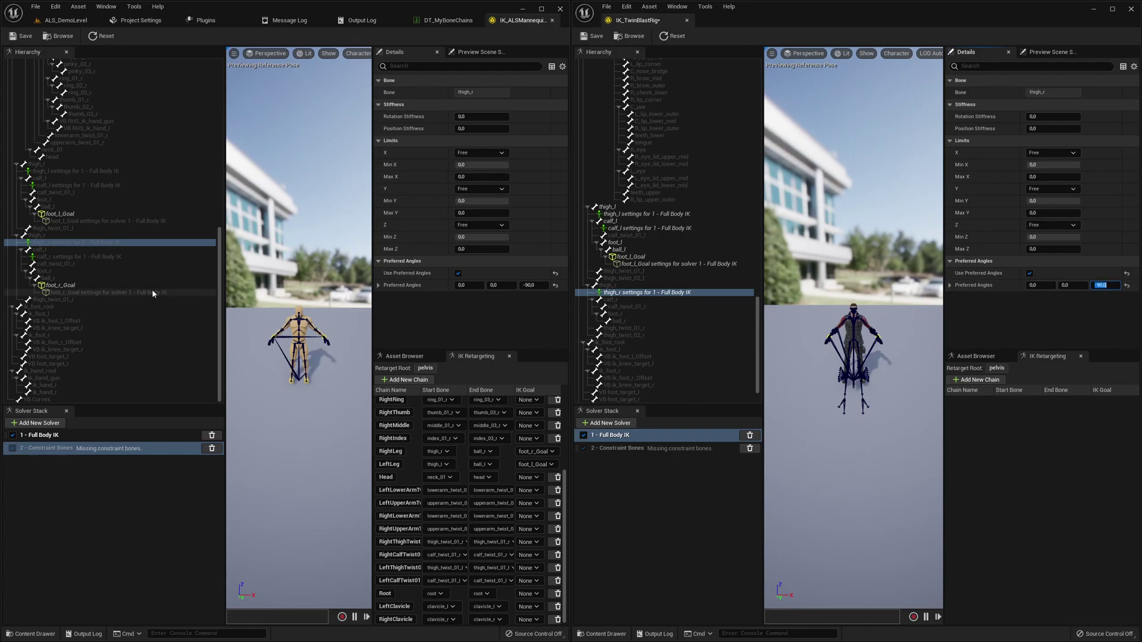
# - Add Full Body IK settings to TwinBlast's calf_r bone, enabling preferred angles with values 0, 0 and 90 as in the Mannequin rig
pyautogui.click(77, 259)
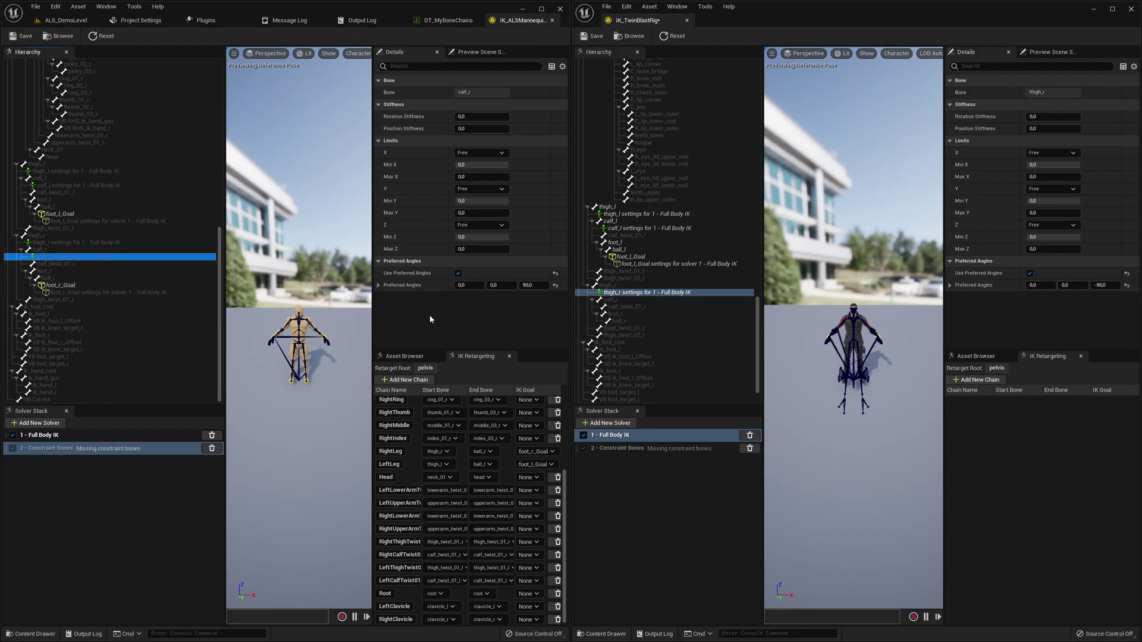
pyautogui.click(625, 301)
pyautogui.rightClick(624, 301)
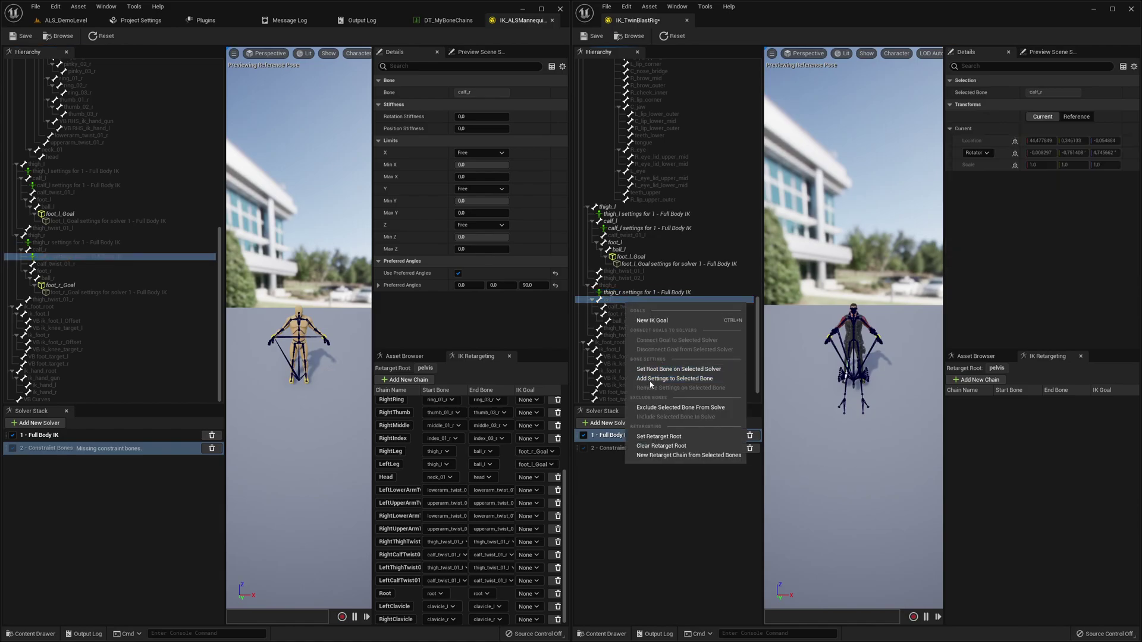
pyautogui.click(647, 367)
pyautogui.click(645, 307)
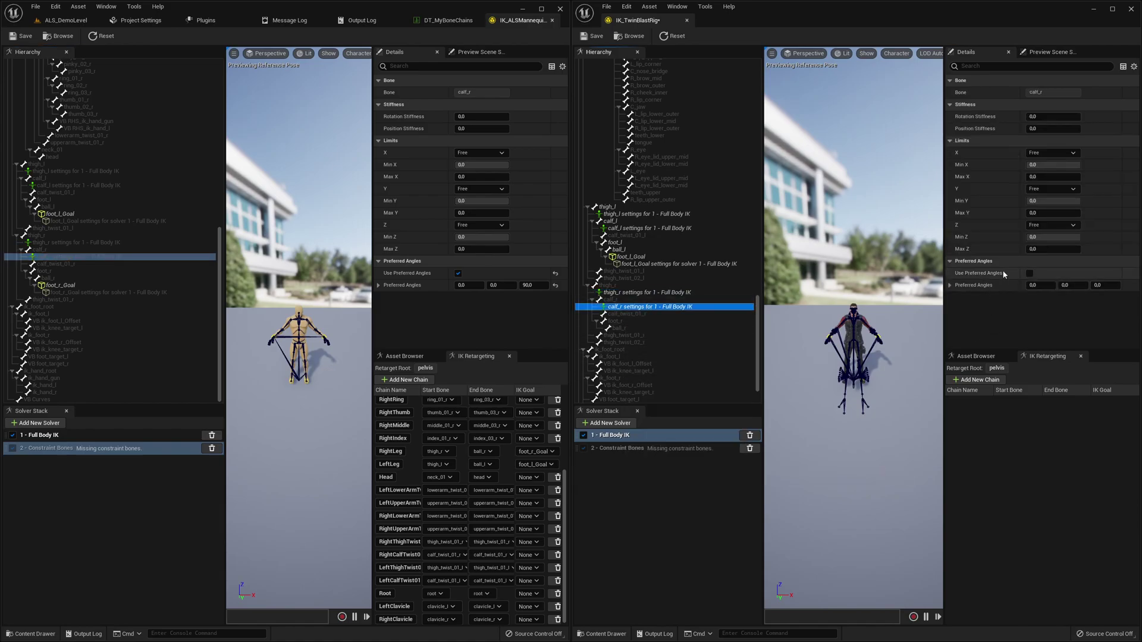
pyautogui.click(1026, 281)
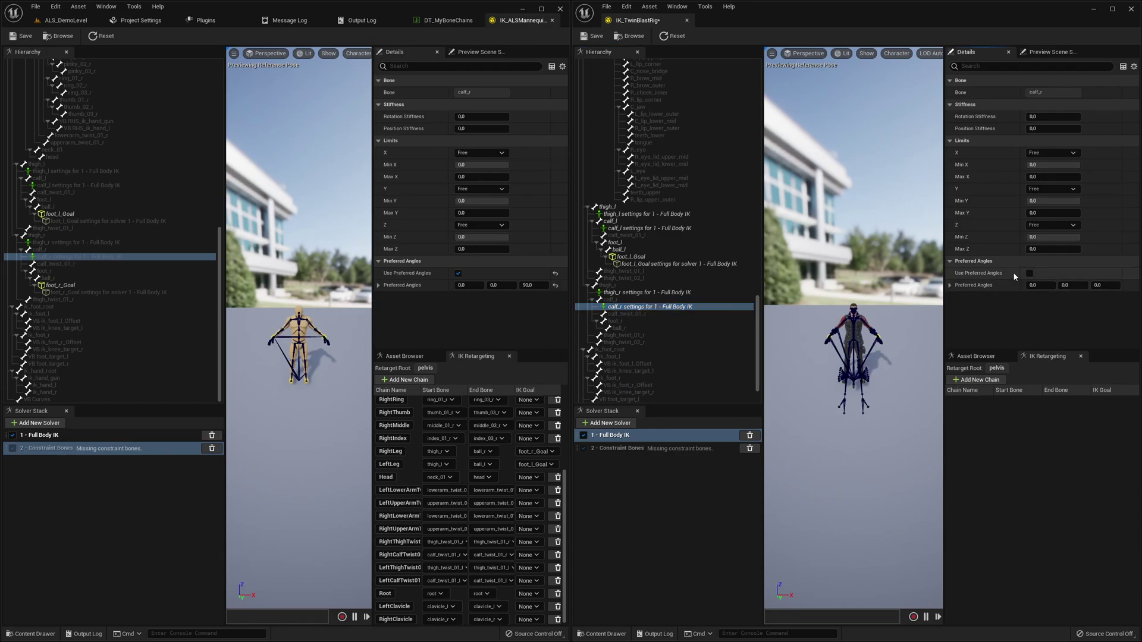
pyautogui.click(1096, 286)
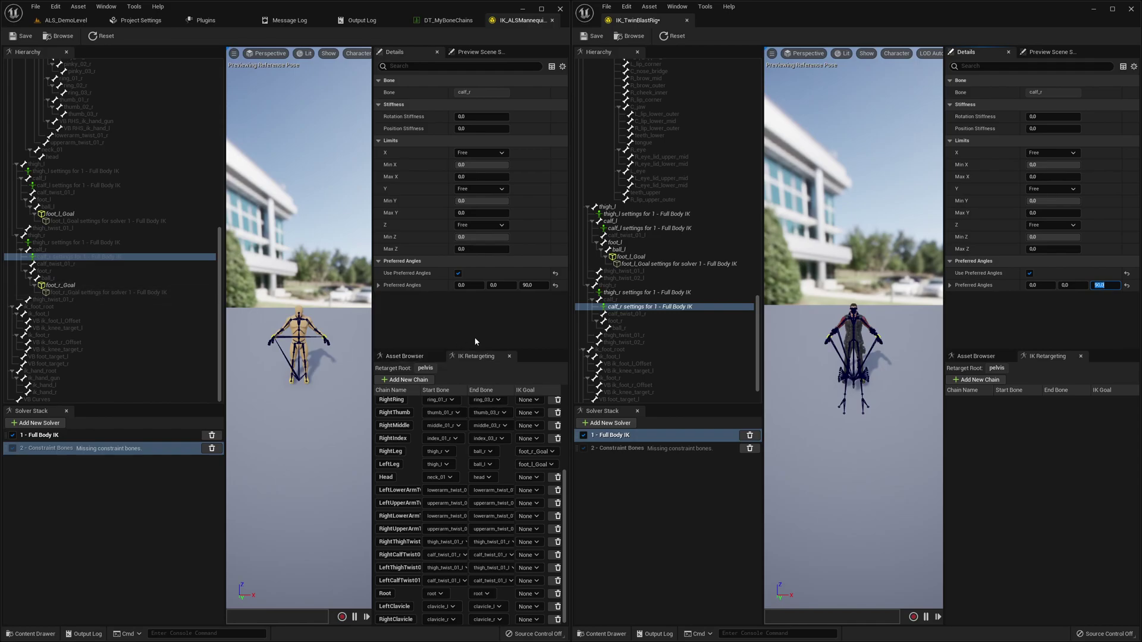
# - Create an IK goal on TwinBlast's ball_r bone and rename it foot_r_Goal
pyautogui.click(630, 329)
pyautogui.rightClick(630, 331)
pyautogui.click(659, 349)
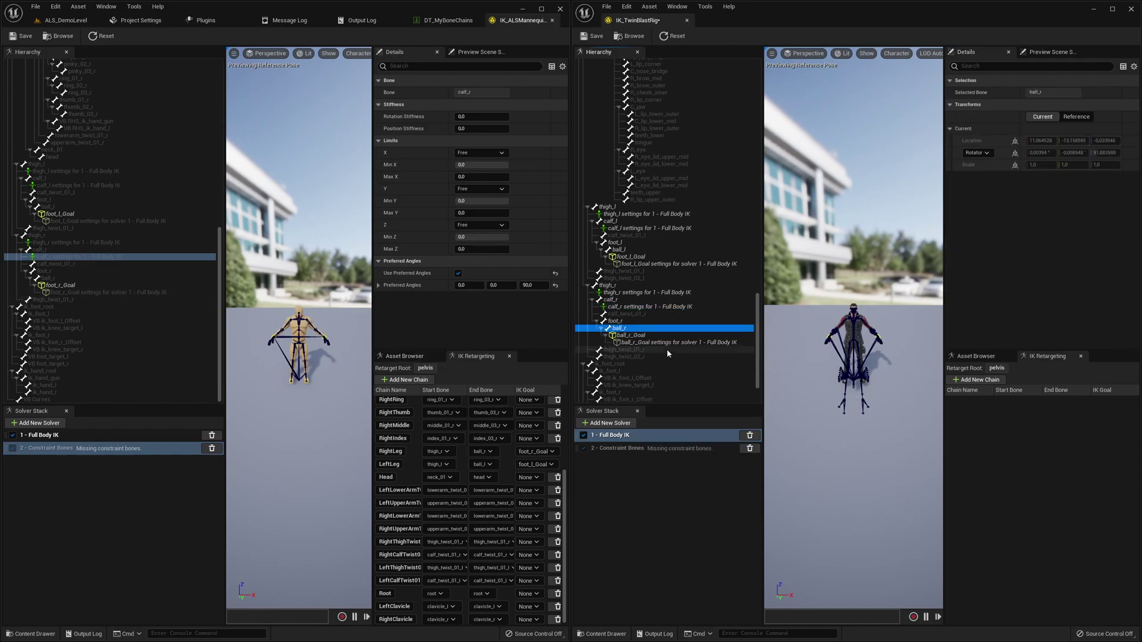
pyautogui.press('Home')
pyautogui.press('Delete')
pyautogui.press('Delete')
pyautogui.press('Delete')
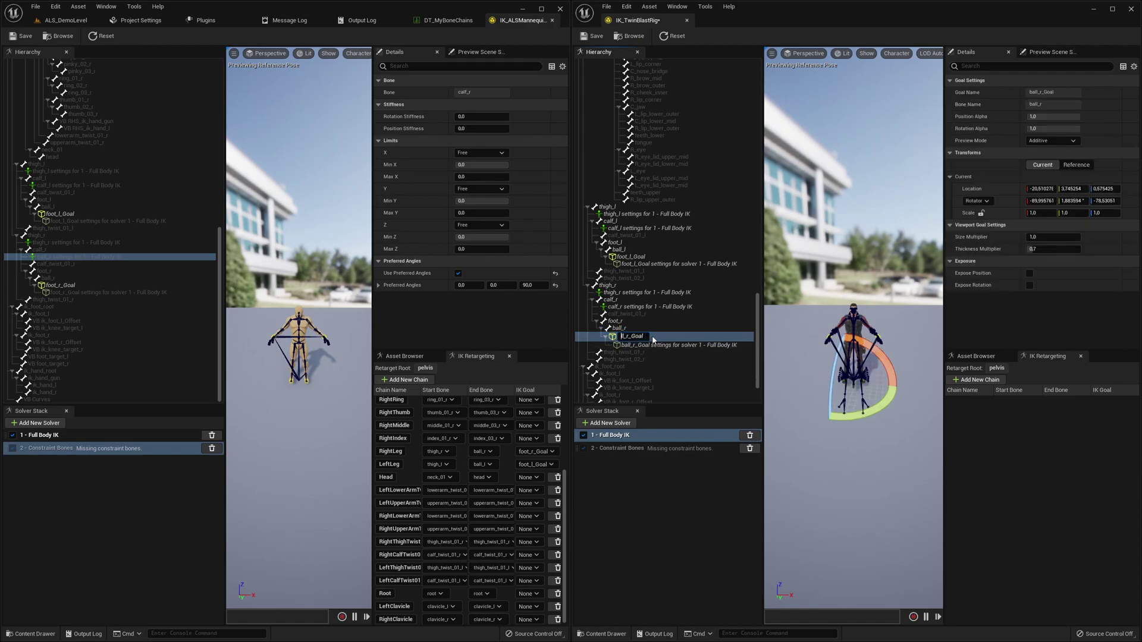
pyautogui.write('foot')
pyautogui.press('Return')
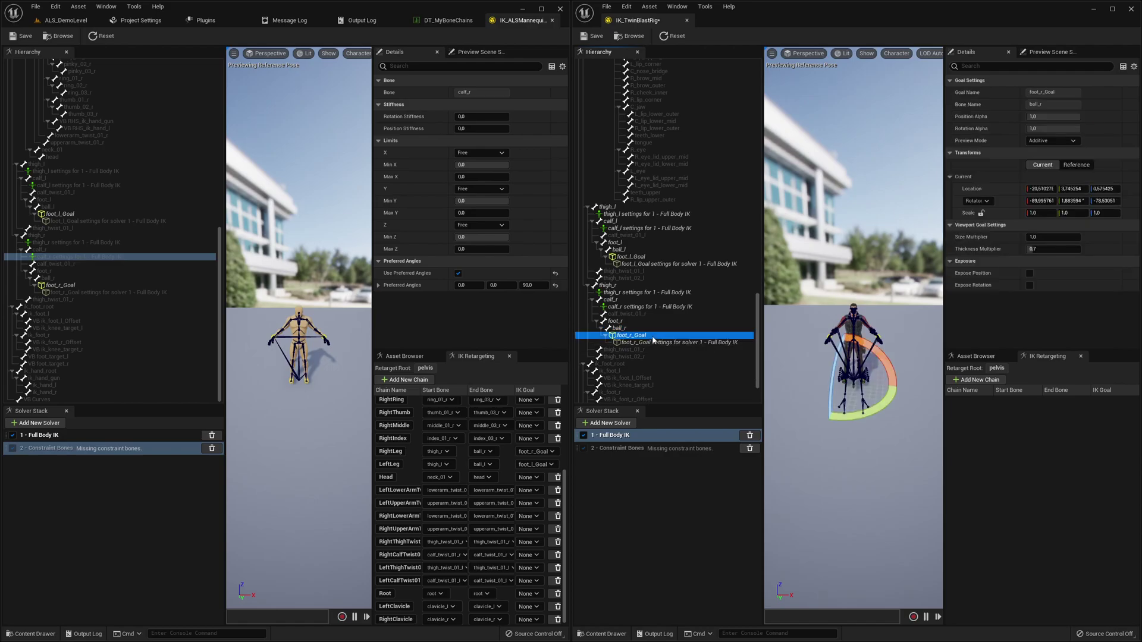
# - Compare the foot_r_Goal solver settings in both rigs and check the Mannequin rig's Full Body IK solver settings
pyautogui.click(658, 343)
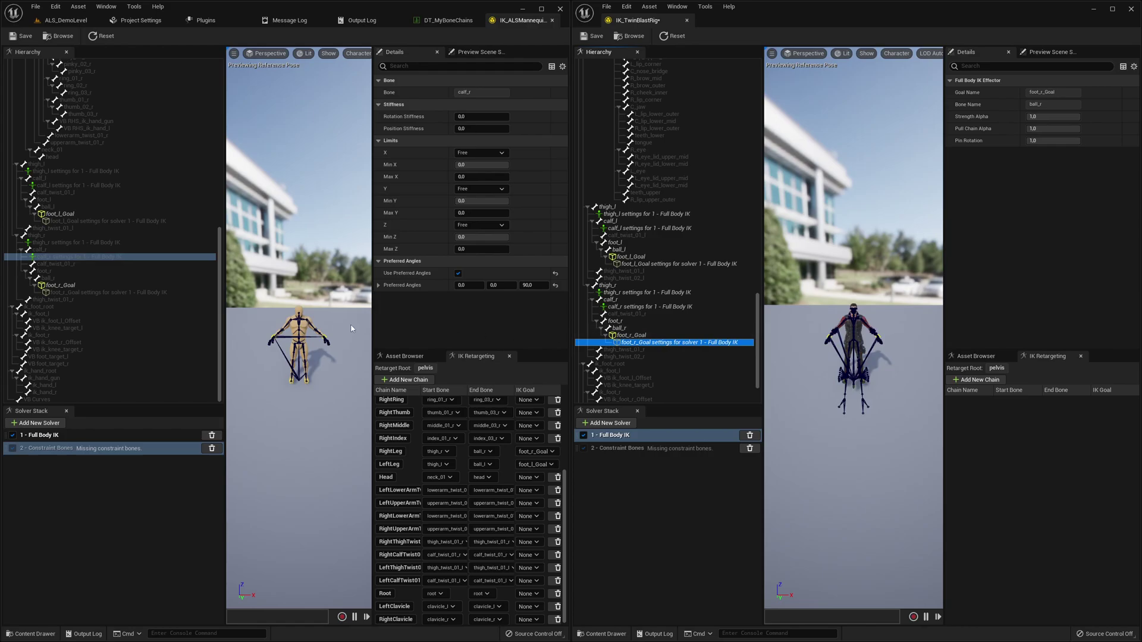
pyautogui.click(89, 293)
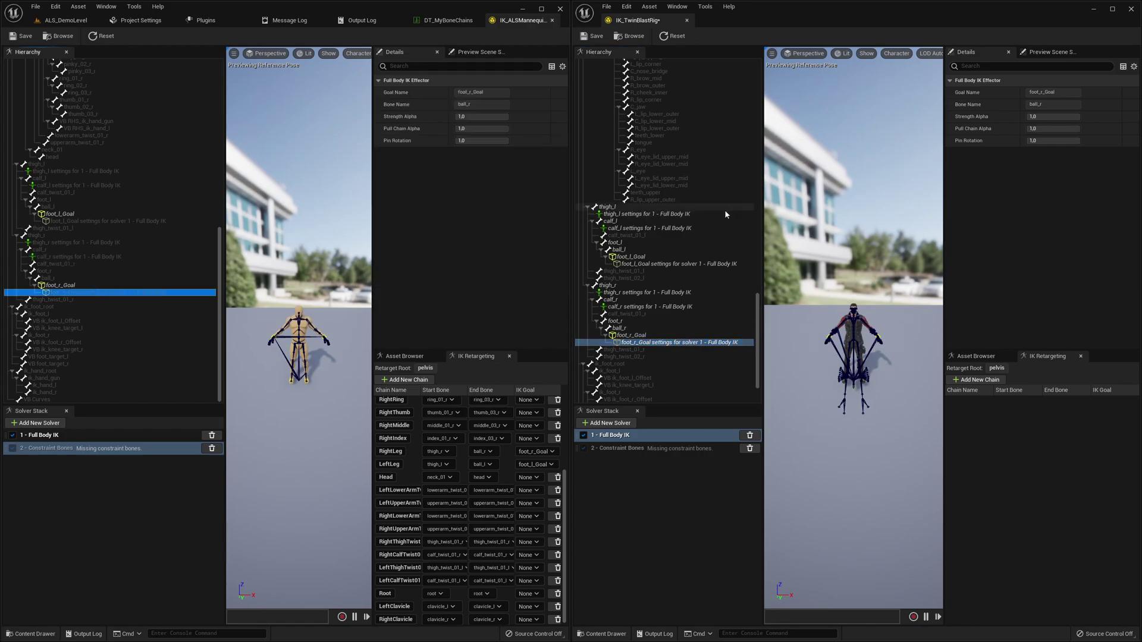
pyautogui.click(98, 438)
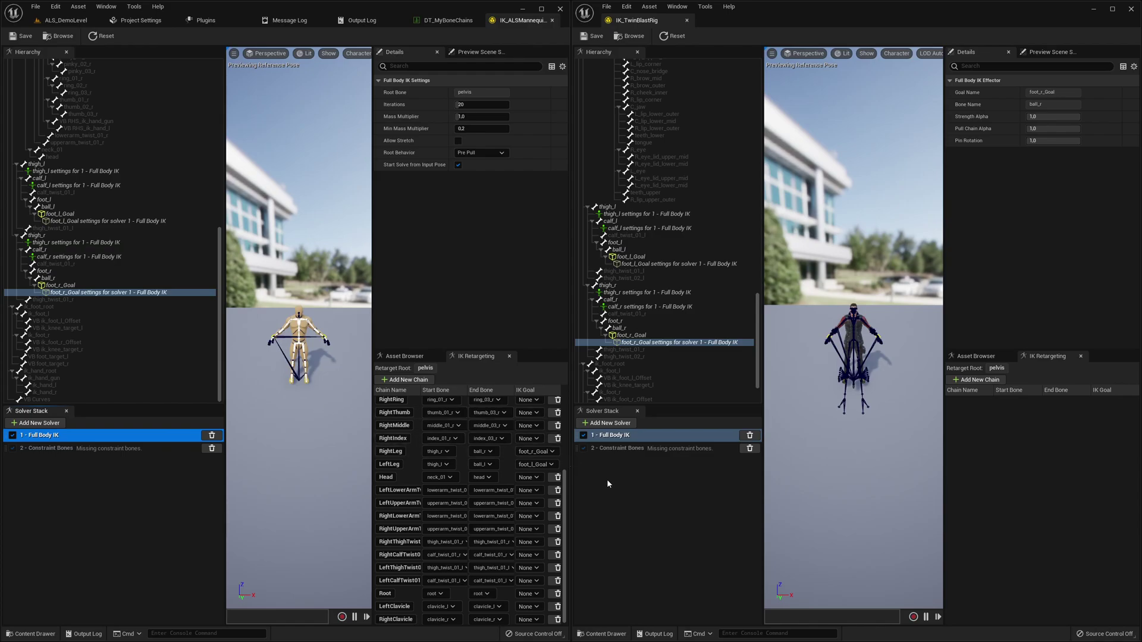
# - Delete the Constraint Bones solver from TwinBlast's solver stack and select its Full Body IK solver
pyautogui.click(658, 448)
pyautogui.scroll(5, 695, 314)
pyautogui.scroll(10, 694, 308)
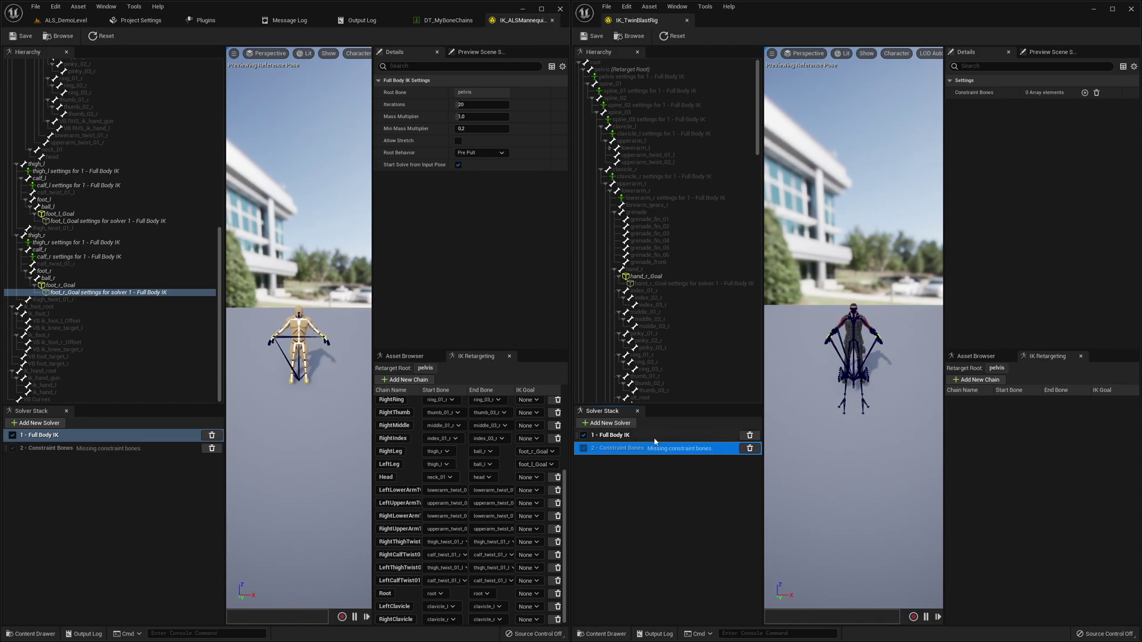
pyautogui.click(749, 448)
pyautogui.click(621, 436)
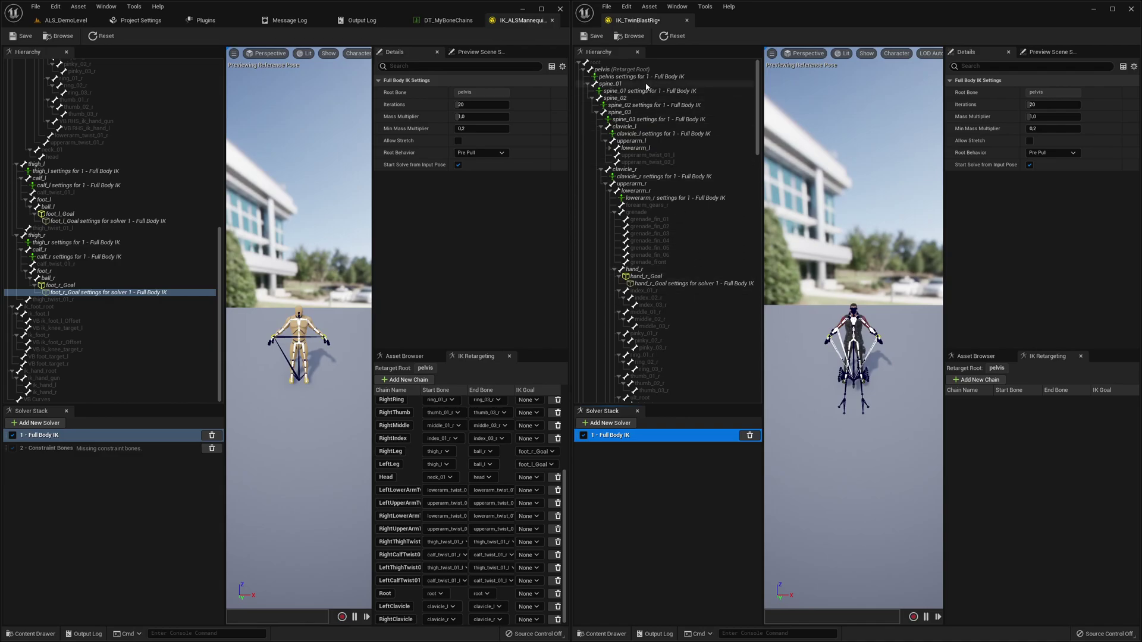
# - Review TwinBlast's calf_r settings and compare the foot_r_Goal and Full Body IK solver settings with those of the Mannequin rig
pyautogui.scroll(-10, 654, 241)
pyautogui.scroll(-10, 652, 234)
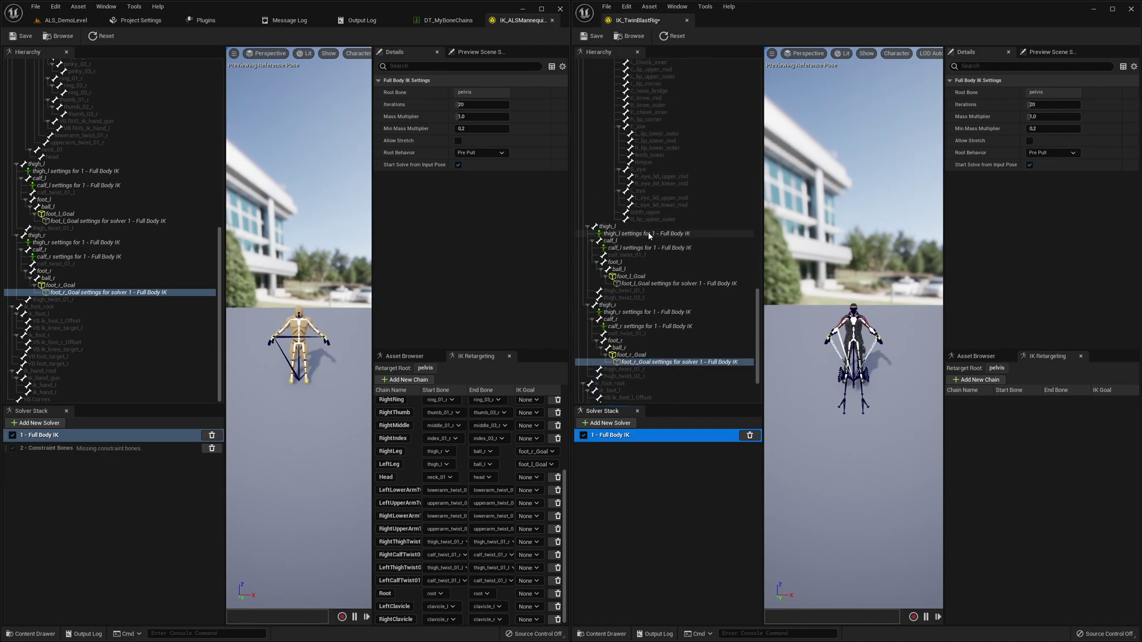
pyautogui.click(674, 327)
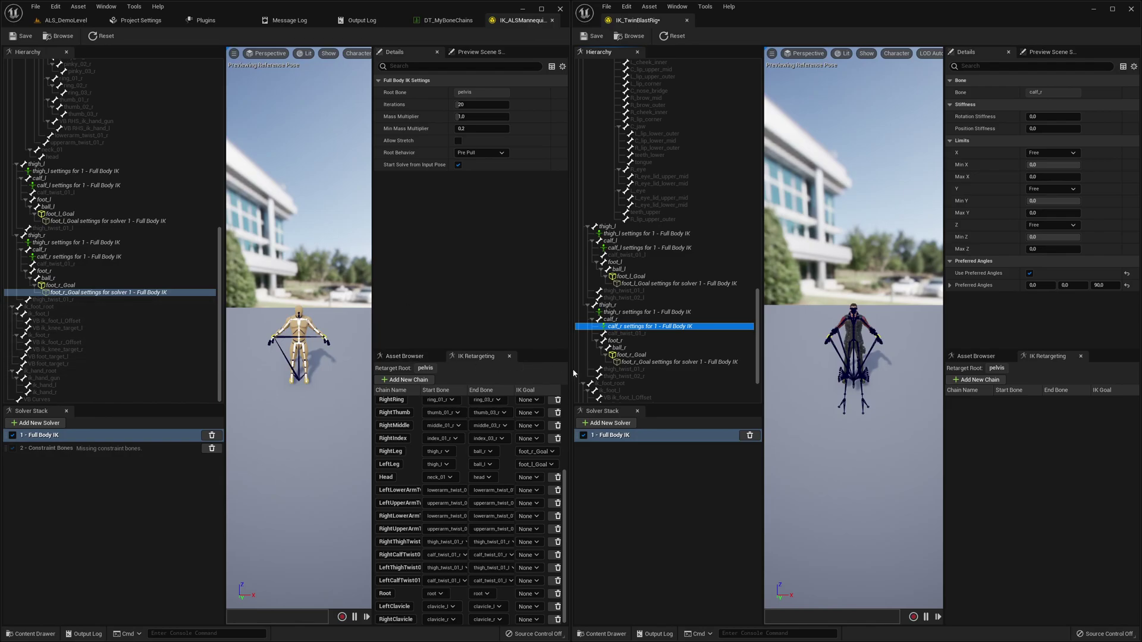
pyautogui.click(643, 363)
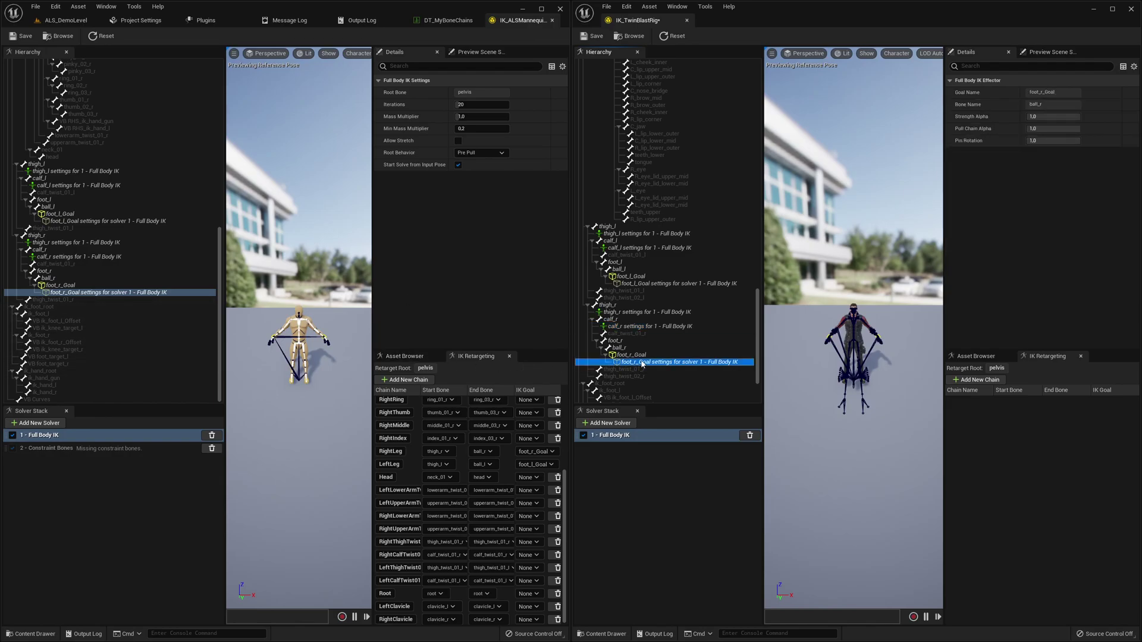
pyautogui.click(67, 286)
pyautogui.click(107, 293)
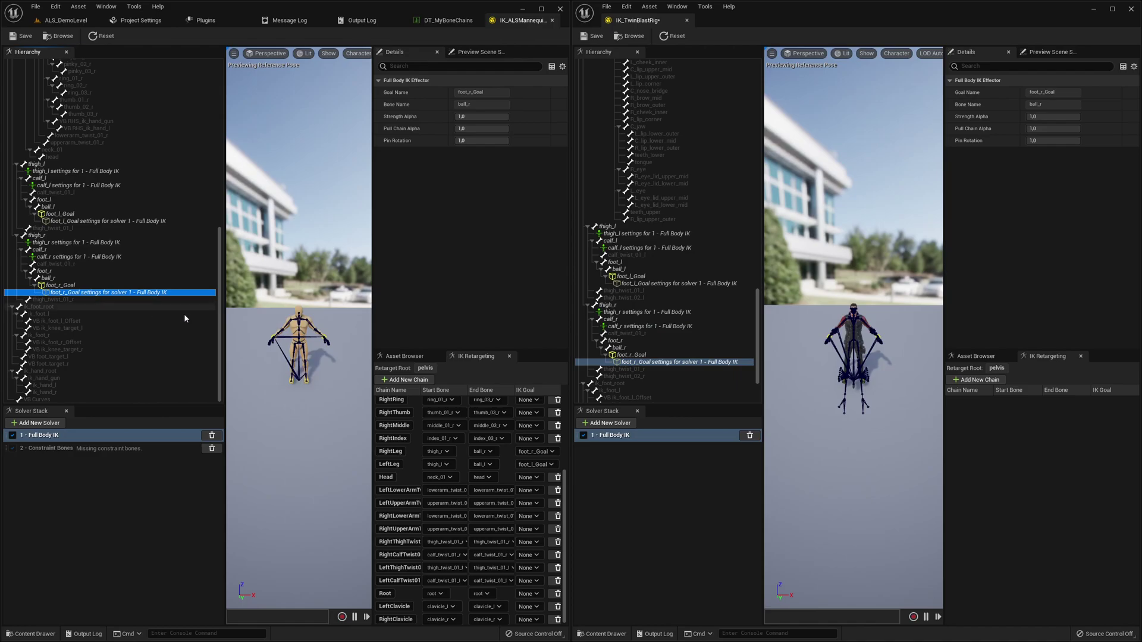
pyautogui.click(651, 363)
pyautogui.click(649, 355)
pyautogui.click(663, 363)
pyautogui.click(655, 356)
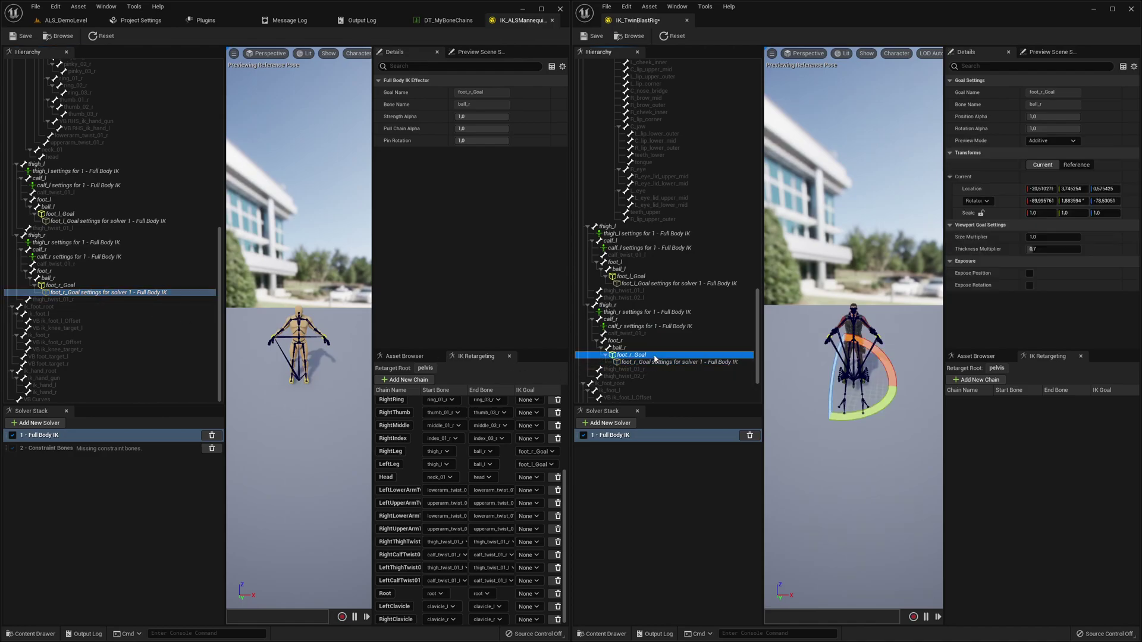
pyautogui.click(658, 362)
pyautogui.click(649, 439)
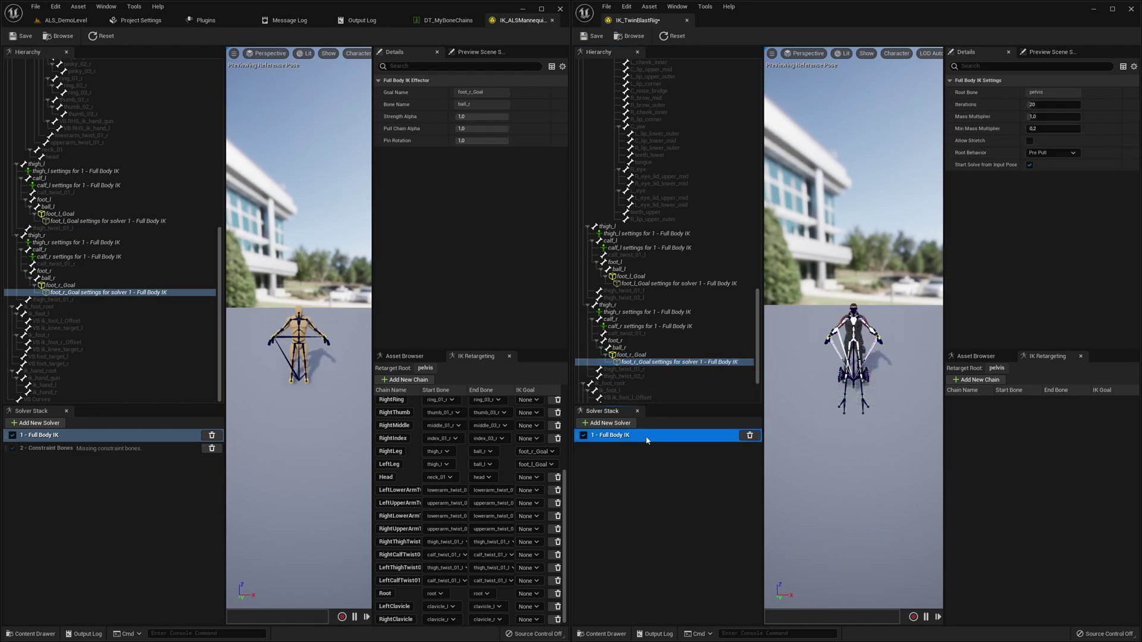
pyautogui.click(105, 438)
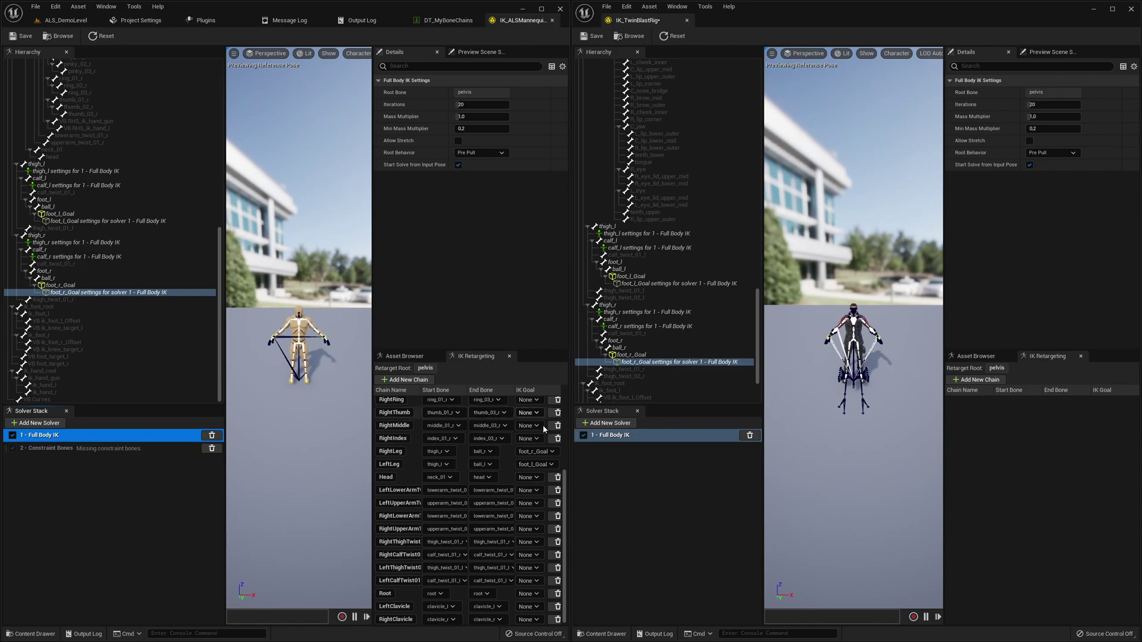
# - Add a Constraint Bones solver to TwinBlast's solver stack and select it
pyautogui.click(624, 423)
pyautogui.click(622, 493)
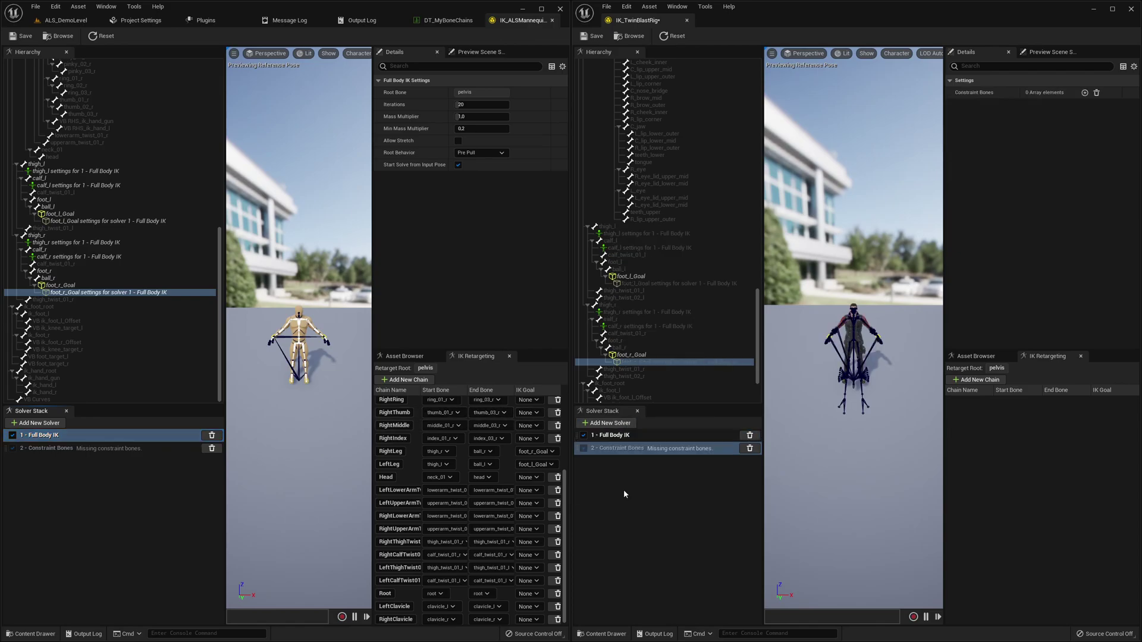
pyautogui.click(647, 448)
# - Run the Add IKChains from Data Table scripted action on IK_TwinBlastRig, using the ALSManny row of DT_MyBoneChains
pyautogui.click(83, 20)
pyautogui.rightClick(332, 448)
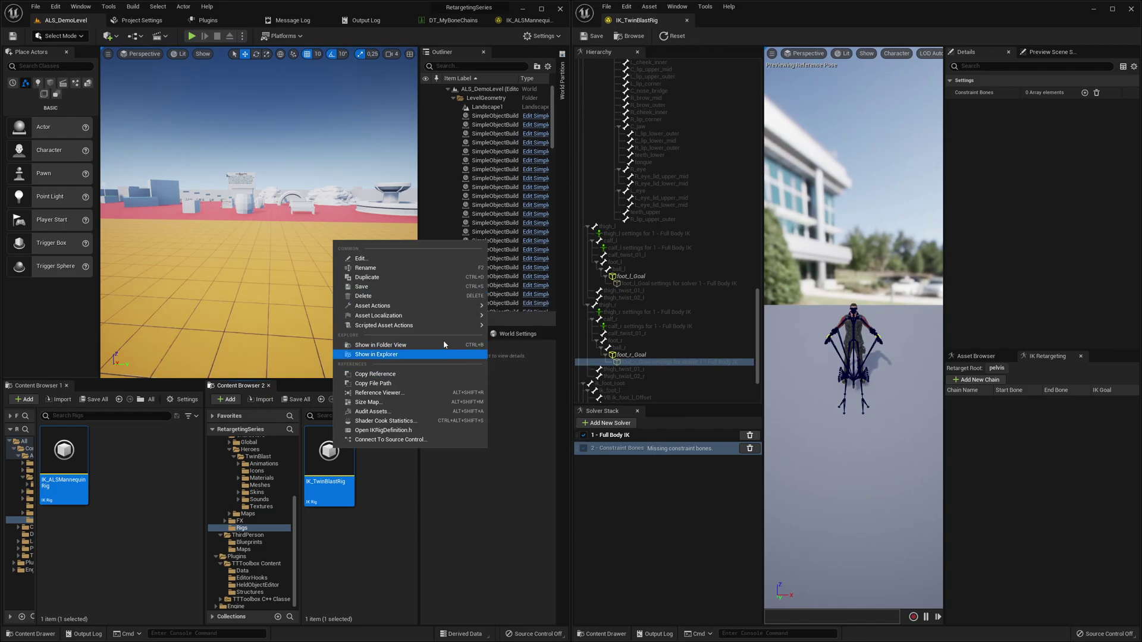
pyautogui.moveTo(443, 326)
pyautogui.moveTo(519, 329)
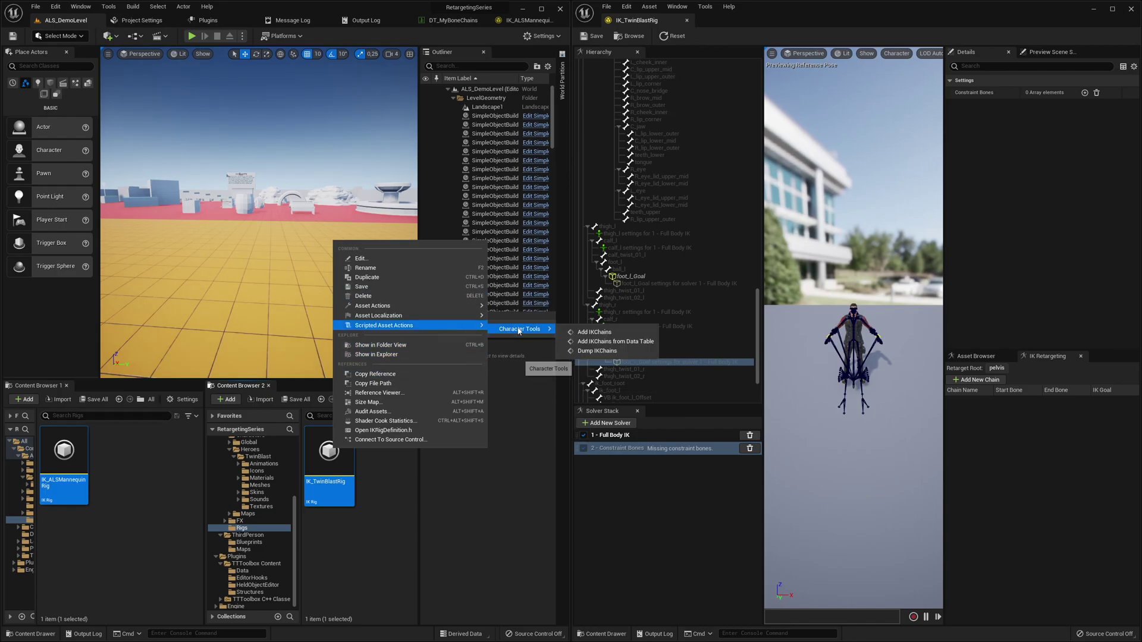
pyautogui.click(615, 342)
pyautogui.click(568, 316)
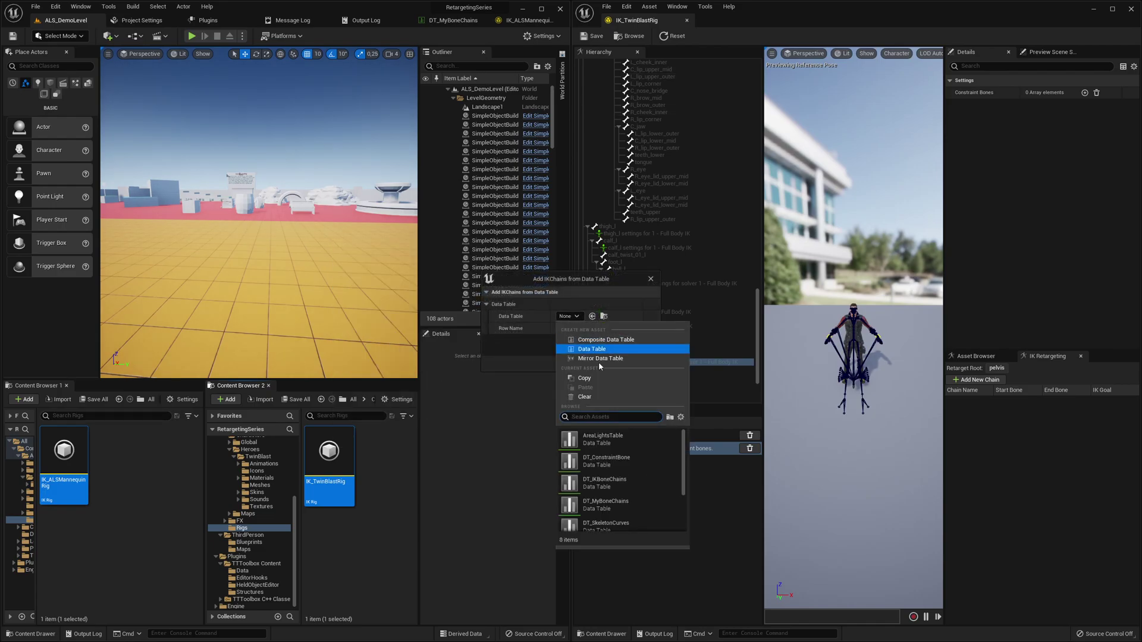
pyautogui.write('mybo')
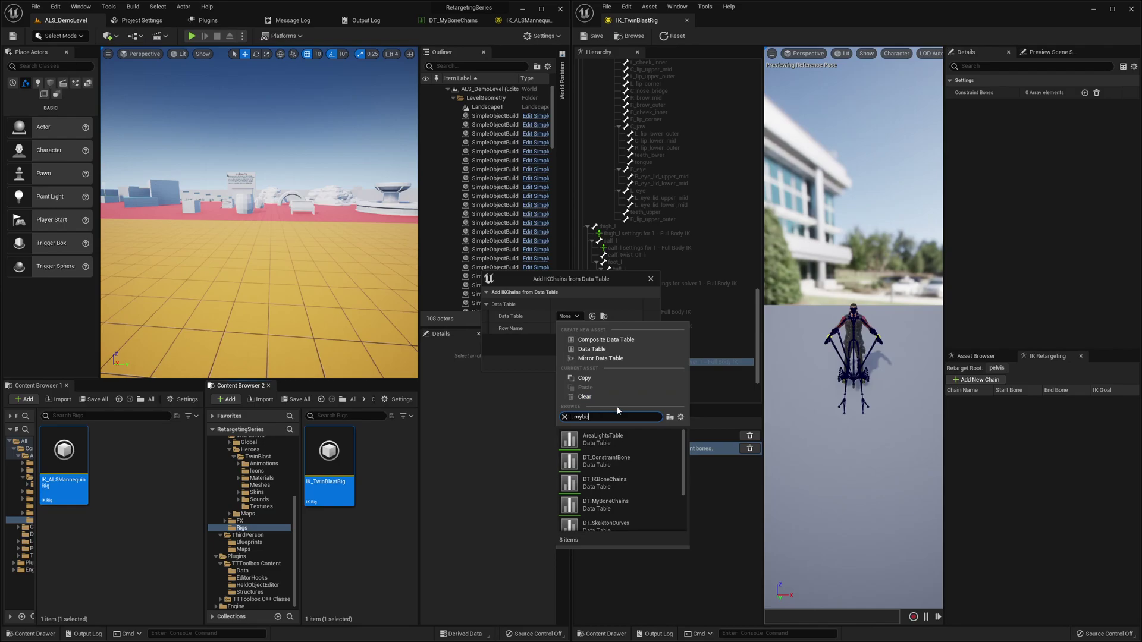
pyautogui.write('n')
pyautogui.click(604, 441)
pyautogui.click(599, 330)
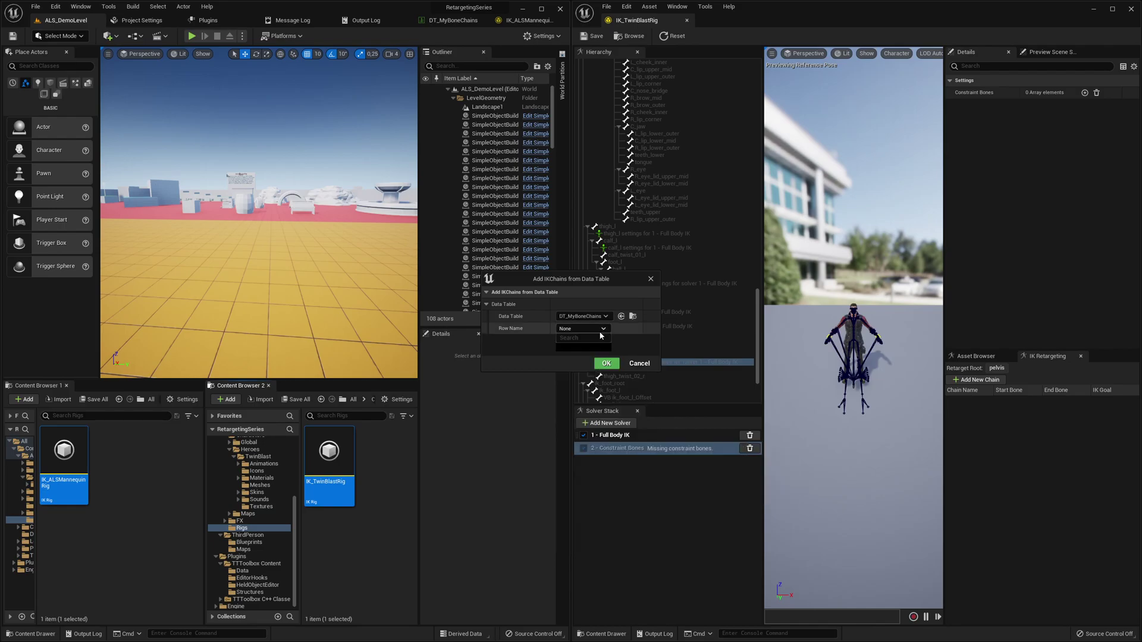
pyautogui.click(588, 348)
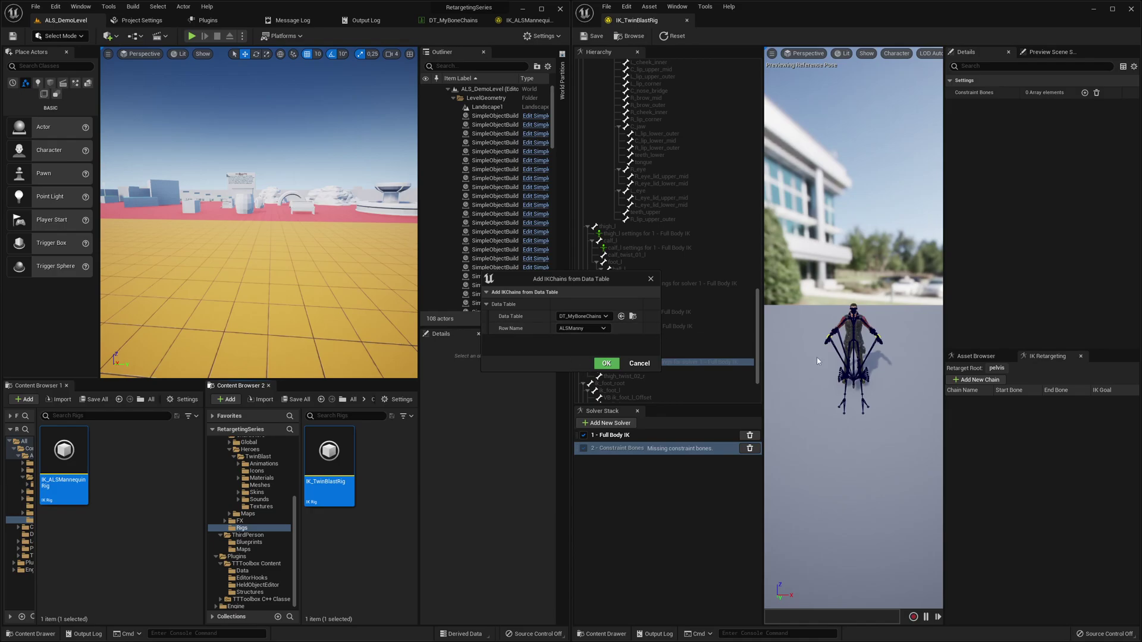
pyautogui.click(607, 364)
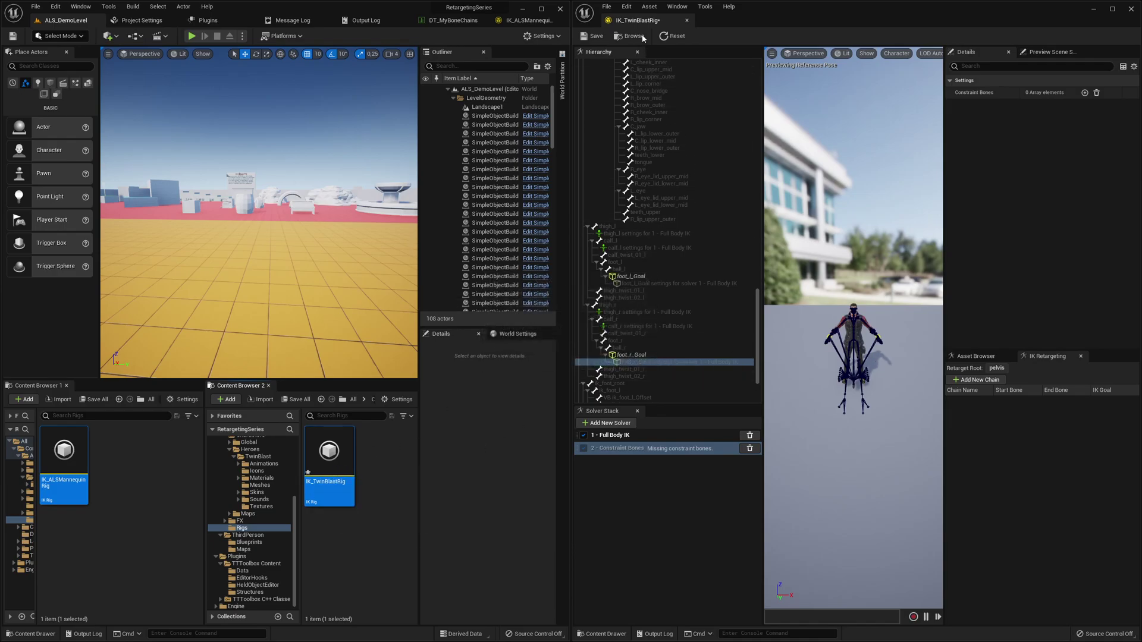
# - Close and reopen the IK_TwinBlastRig editor to refresh its retarget chains, and maximize the window
pyautogui.hotkey('alt', 'F4')
pyautogui.doubleClick(356, 454)
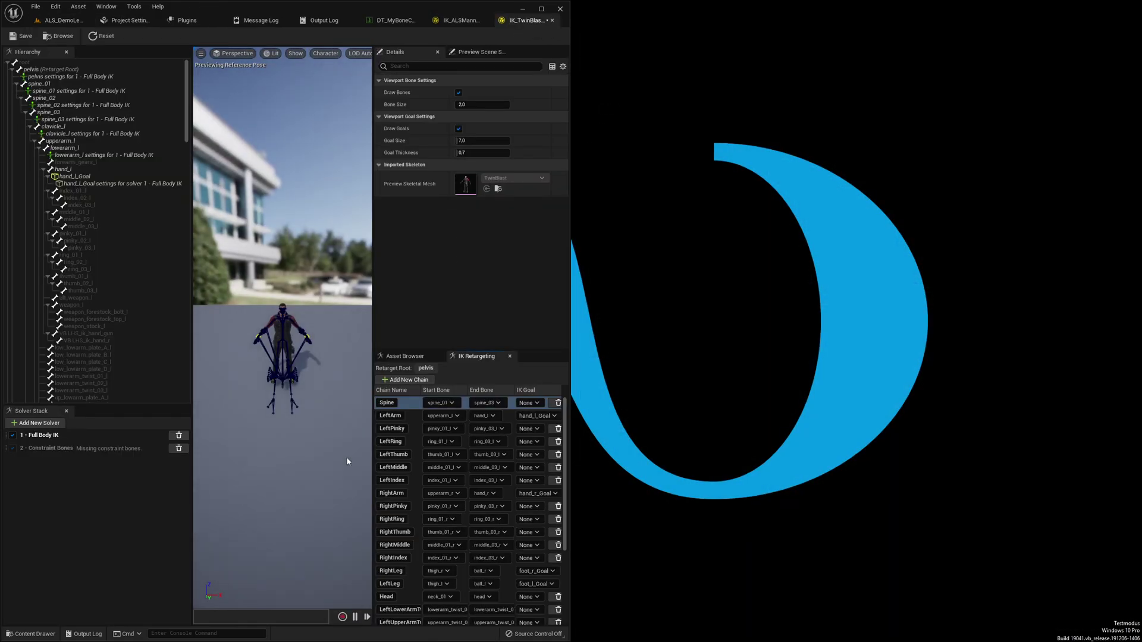
pyautogui.click(541, 8)
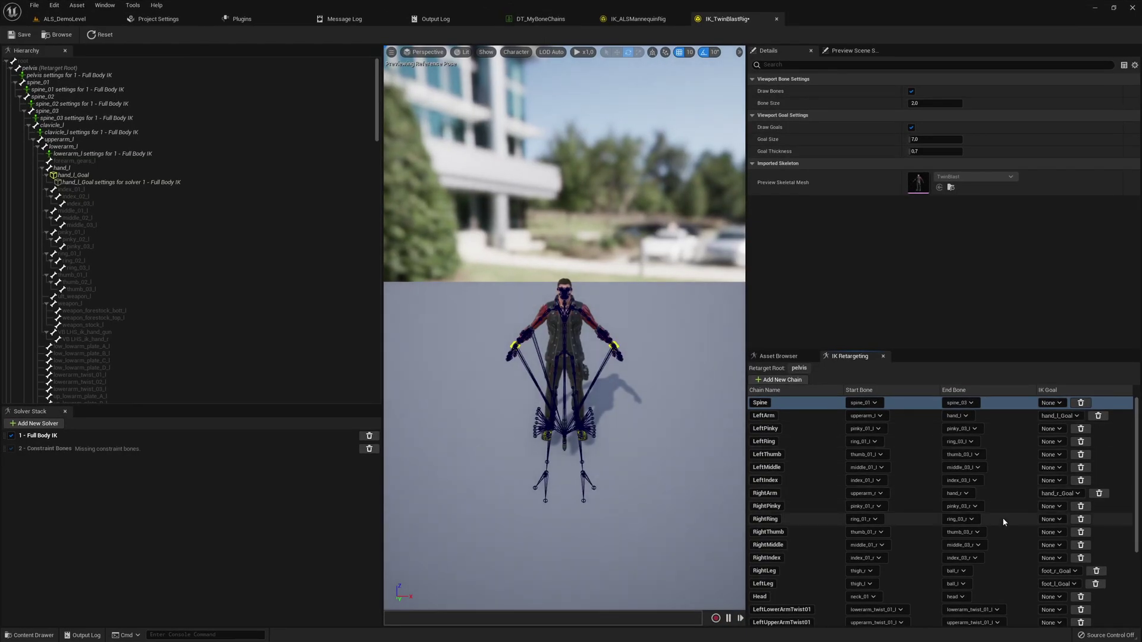
# - Save the TwinBlast rig while checking its retarget chains and the bone settings and goals in its hierarchy
pyautogui.scroll(-5, 979, 493)
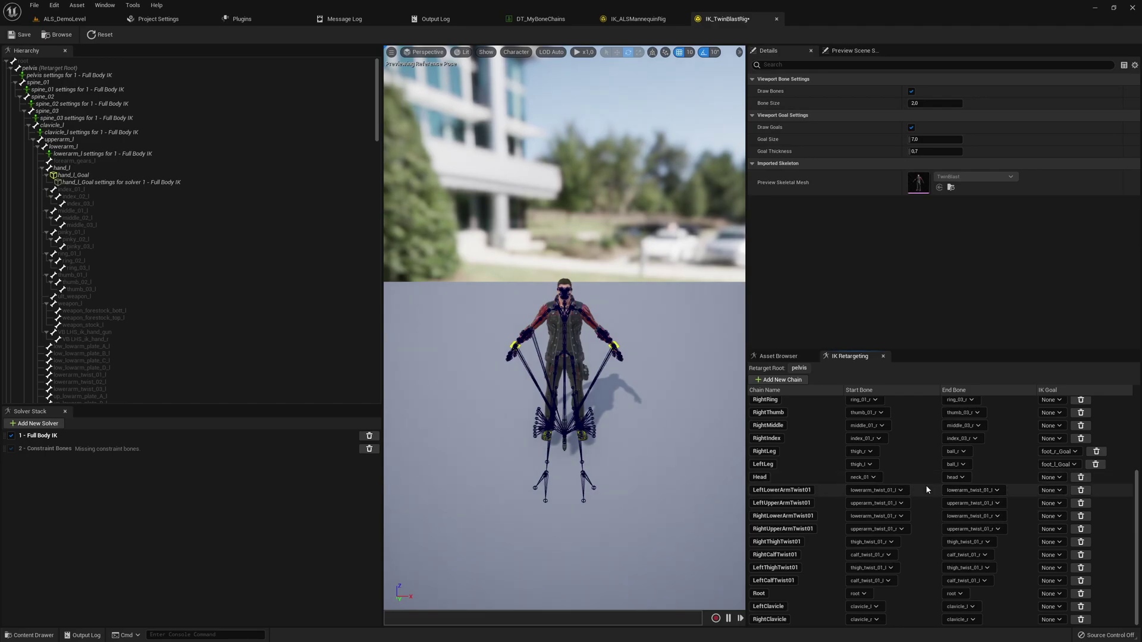
pyautogui.scroll(5, 945, 476)
pyautogui.hotkey('ctrl', 's')
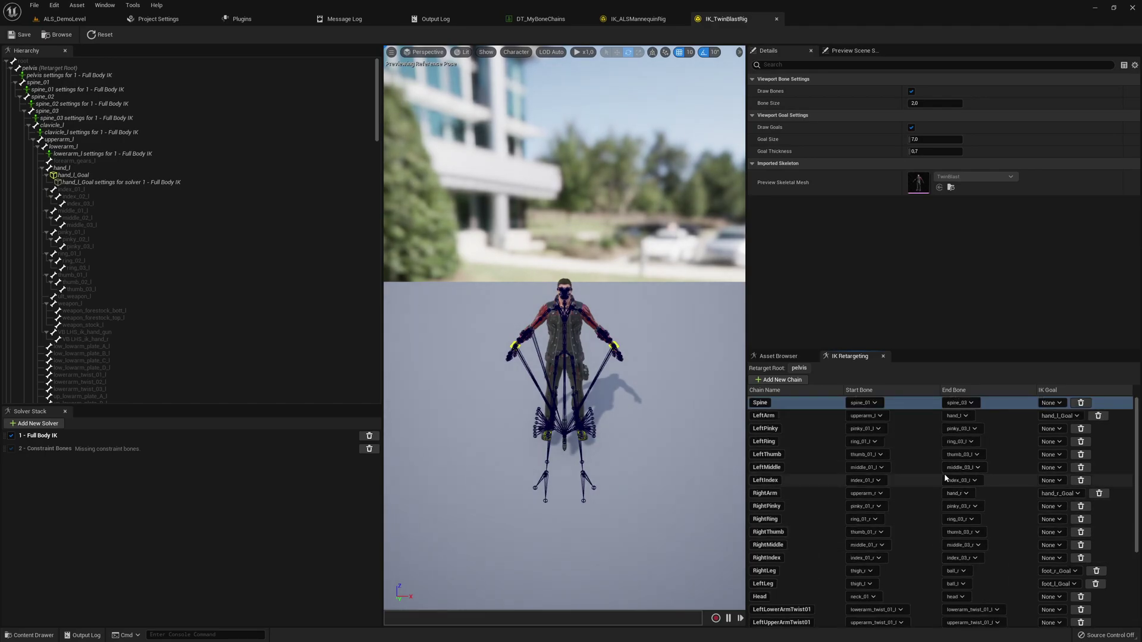
pyautogui.scroll(-20, 244, 273)
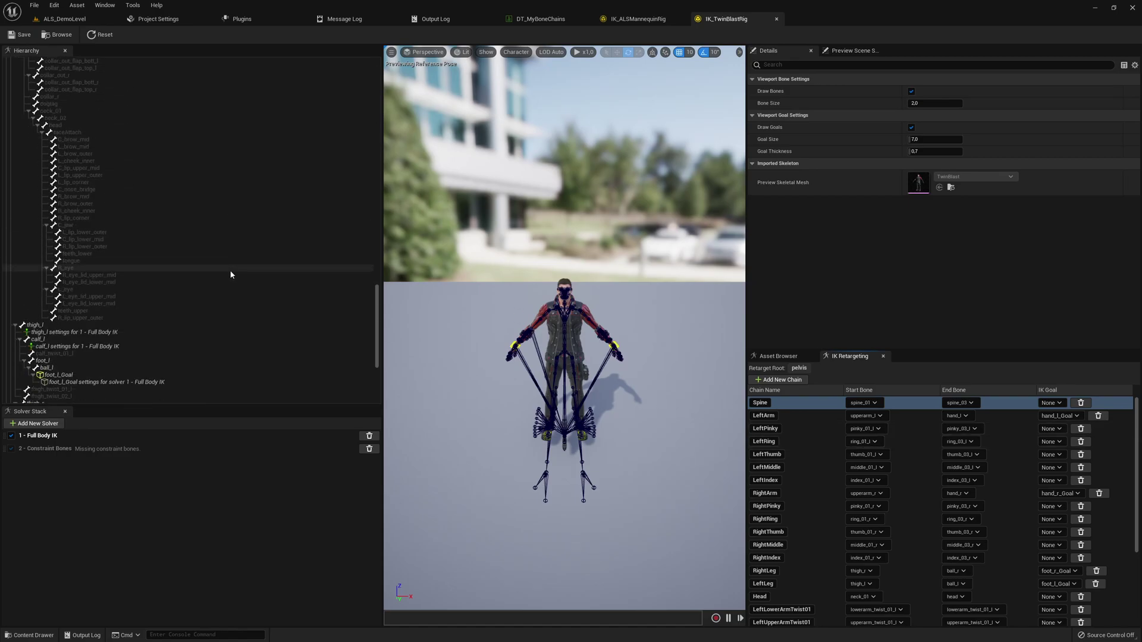
pyautogui.scroll(-5, 231, 274)
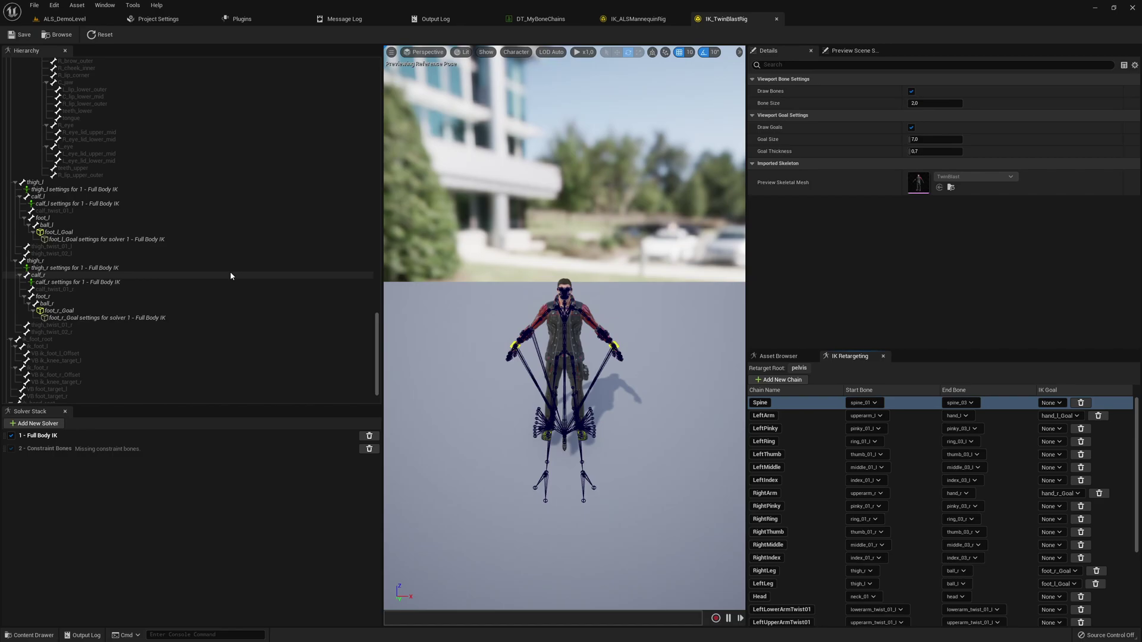